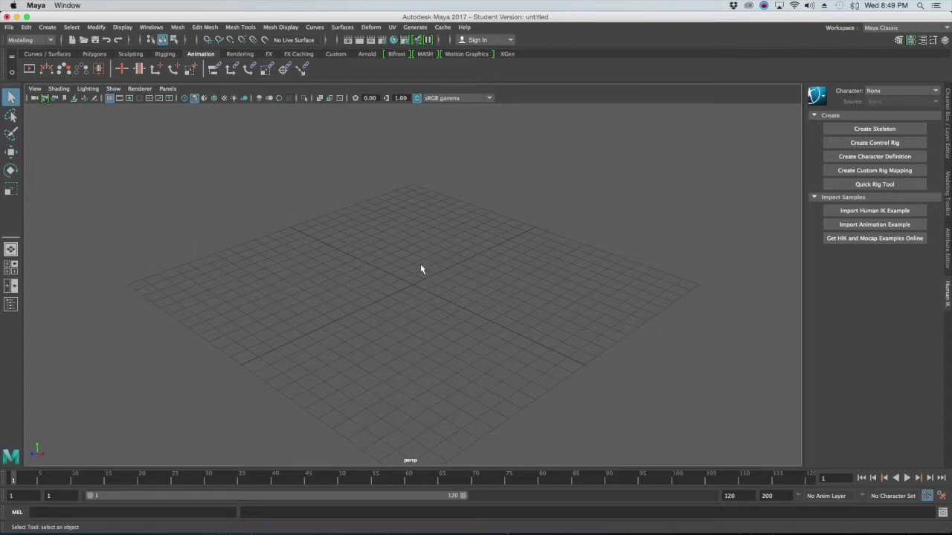
# Create a polygon cube at the origin.
pyautogui.press('space')
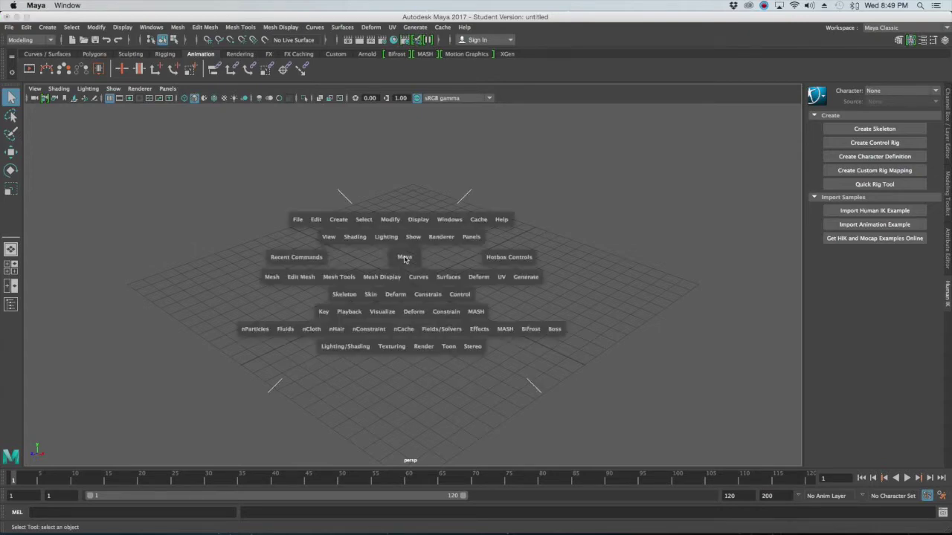
pyautogui.moveTo(350, 221); pyautogui.dragTo(495, 277)
pyautogui.scroll(5, 481, 277)
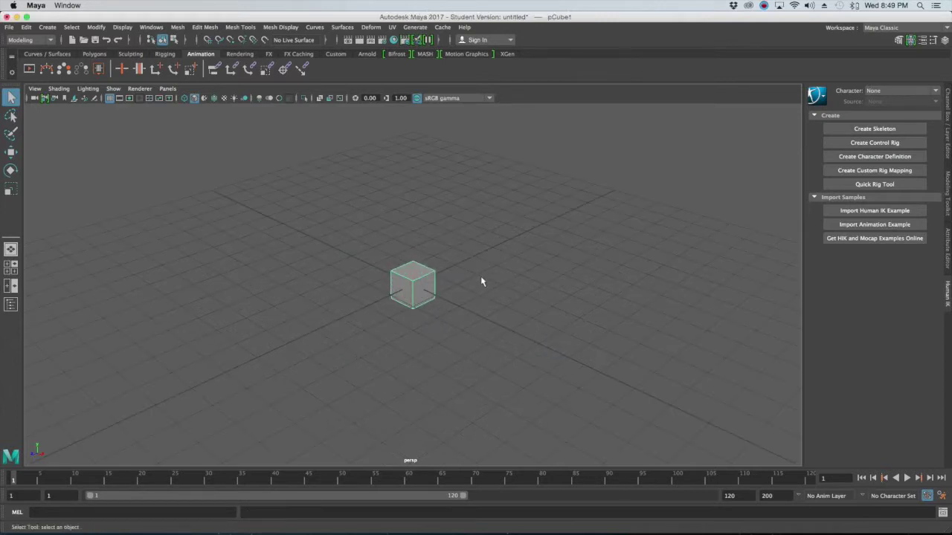
pyautogui.scroll(5, 495, 277)
pyautogui.keyDown('alt'); pyautogui.moveTo(495, 283); pyautogui.dragTo(447, 270); pyautogui.keyUp('alt')
# In vertex mode, select the four vertices on the cube's positive X side and scale them inward to taper the shape.
pyautogui.moveTo(444, 238); pyautogui.dragTo(395, 240, button='right')
pyautogui.scroll(-3, 446, 267)
pyautogui.moveTo(449, 275)
pyautogui.keyDown('alt'); pyautogui.mouseDown()
pyautogui.moveTo(473, 270)
pyautogui.moveTo(493, 223)
pyautogui.moveTo(394, 383)
pyautogui.moveTo(466, 339)
pyautogui.moveTo(450, 340)
pyautogui.moveTo(484, 318)
pyautogui.moveTo(490, 290)
pyautogui.moveTo(479, 339)
pyautogui.moveTo(458, 267)
pyautogui.mouseUp(); pyautogui.keyUp('alt')
pyautogui.keyDown('alt'); pyautogui.moveTo(528, 279); pyautogui.dragTo(508, 287); pyautogui.keyUp('alt')
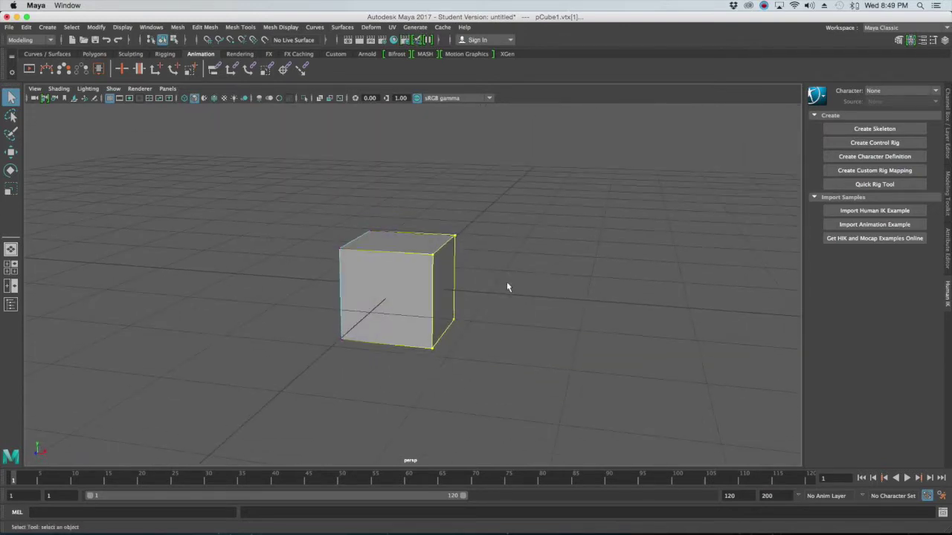
pyautogui.press('r')
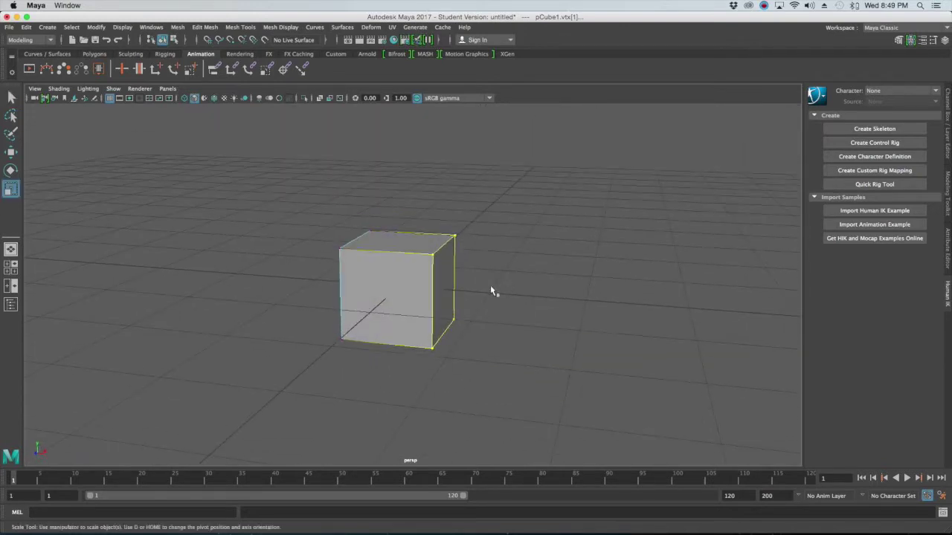
pyautogui.keyDown('alt'); pyautogui.moveTo(492, 285); pyautogui.dragTo(437, 289); pyautogui.keyUp('alt')
# Move the tapered end's vertices inward along X and rescale them slightly larger.
pyautogui.press('w')
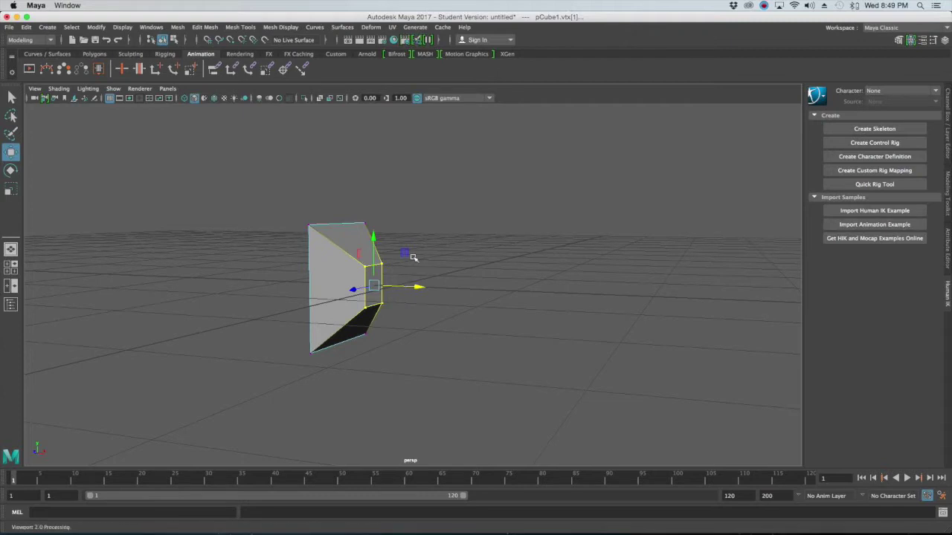
pyautogui.moveTo(402, 289)
pyautogui.mouseDown()
pyautogui.moveTo(418, 288)
pyautogui.moveTo(391, 284)
pyautogui.mouseUp()
pyautogui.press('r')
pyautogui.click(404, 283)
pyautogui.press('w')
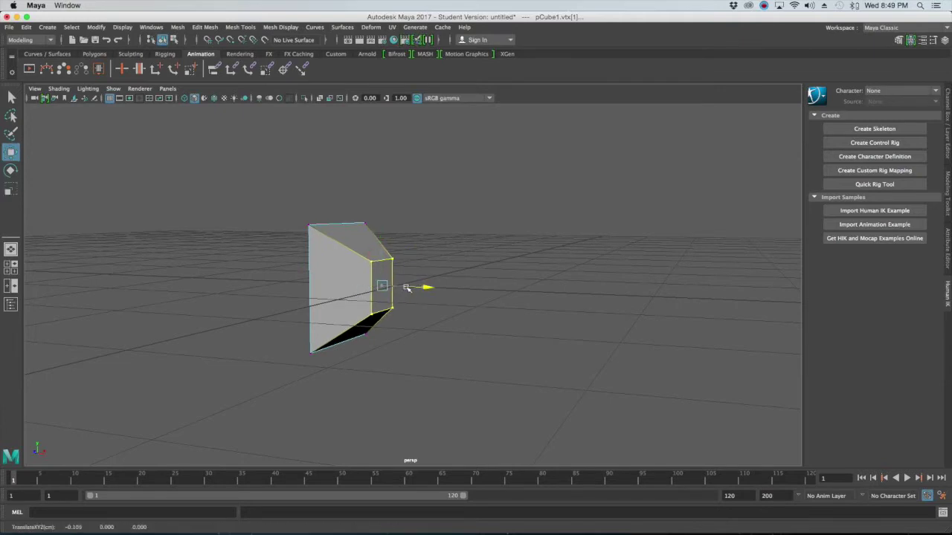
# Return to object mode and rename the tapered cube Base.
pyautogui.click(472, 272)
pyautogui.keyDown('alt'); pyautogui.moveTo(471, 272); pyautogui.dragTo(385, 275); pyautogui.keyUp('alt')
pyautogui.moveTo(385, 273); pyautogui.dragTo(436, 228, button='right')
pyautogui.keyDown('alt'); pyautogui.moveTo(436, 228); pyautogui.dragTo(395, 250); pyautogui.keyUp('alt')
pyautogui.keyDown('alt'); pyautogui.moveTo(394, 250); pyautogui.dragTo(563, 248, button='middle'); pyautogui.keyUp('alt')
pyautogui.click(563, 248)
pyautogui.click(426, 242)
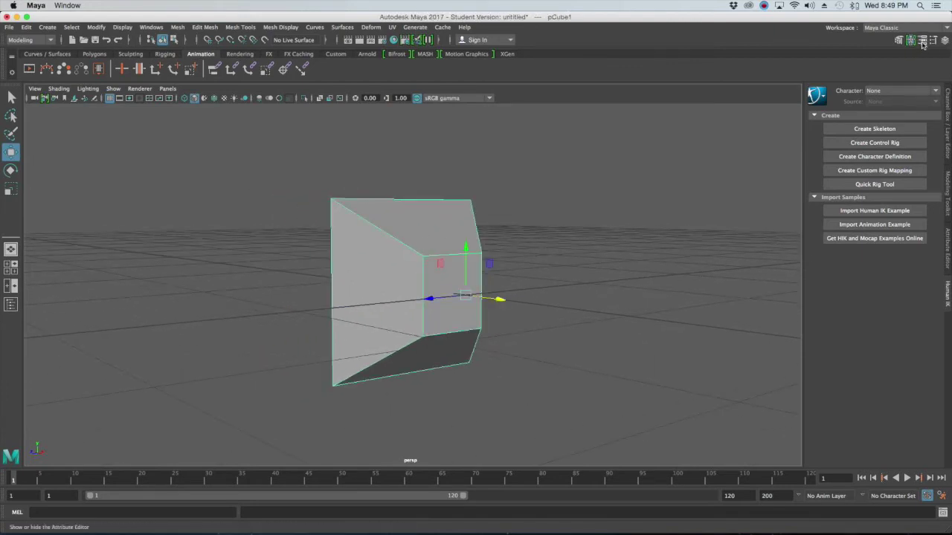
pyautogui.click(943, 39)
pyautogui.doubleClick(820, 98)
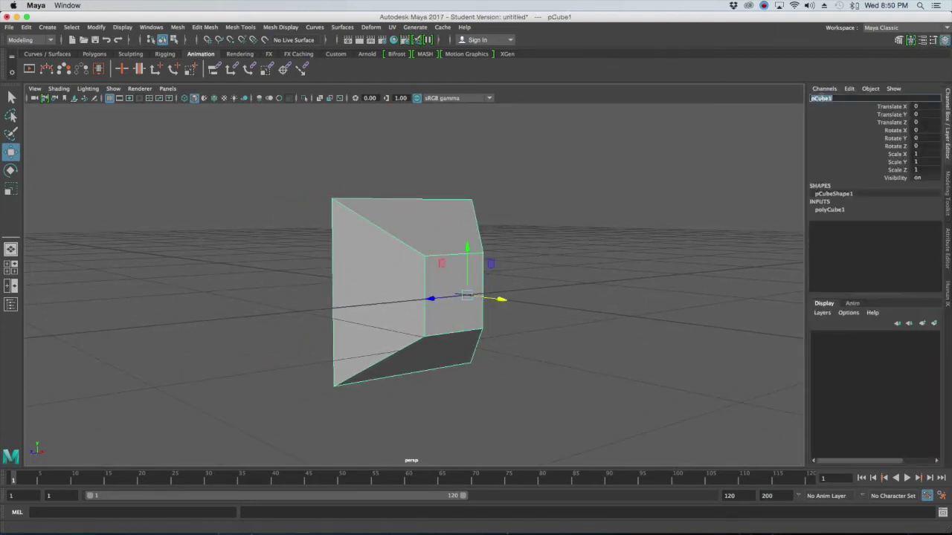
pyautogui.write('Base')
pyautogui.press('Return')
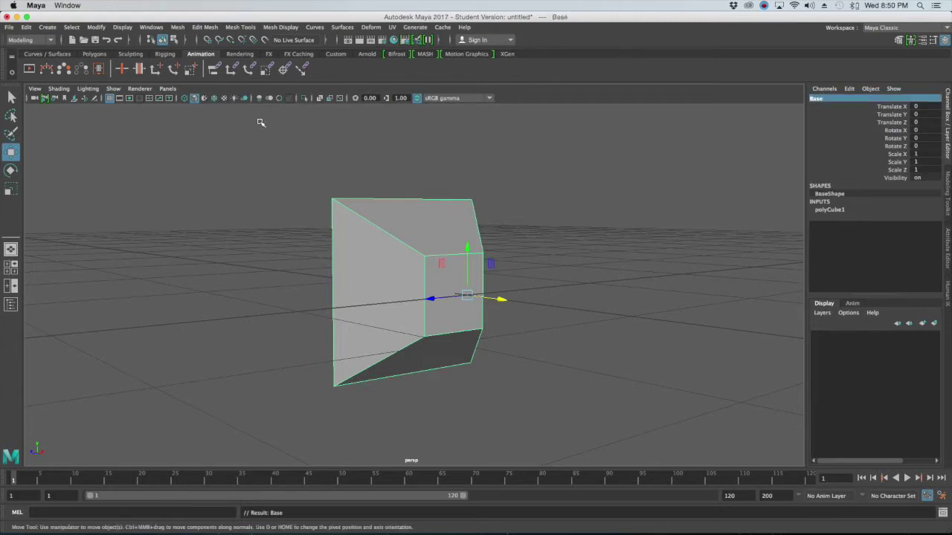
# Turn on wireframe on shaded display in the perspective view.
pyautogui.click(215, 99)
pyautogui.click(276, 200)
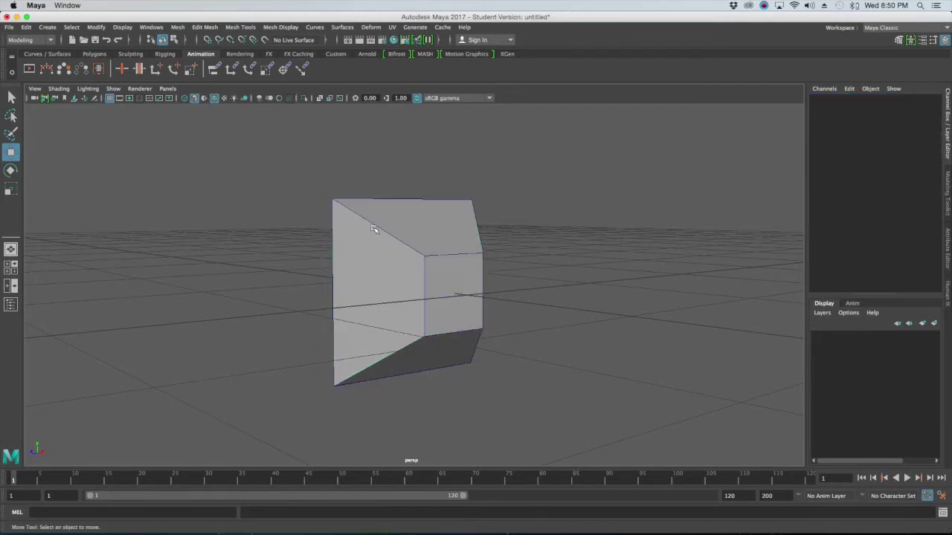
pyautogui.click(428, 211)
pyautogui.click(498, 230)
pyautogui.keyDown('alt'); pyautogui.moveTo(495, 234); pyautogui.dragTo(486, 233); pyautogui.keyUp('alt')
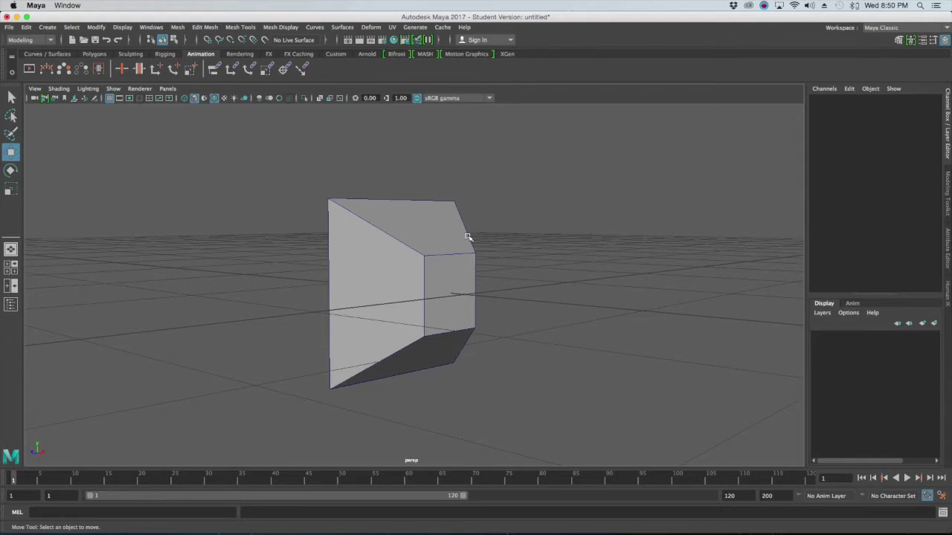
pyautogui.keyDown('alt'); pyautogui.moveTo(437, 246); pyautogui.dragTo(451, 245); pyautogui.keyUp('alt')
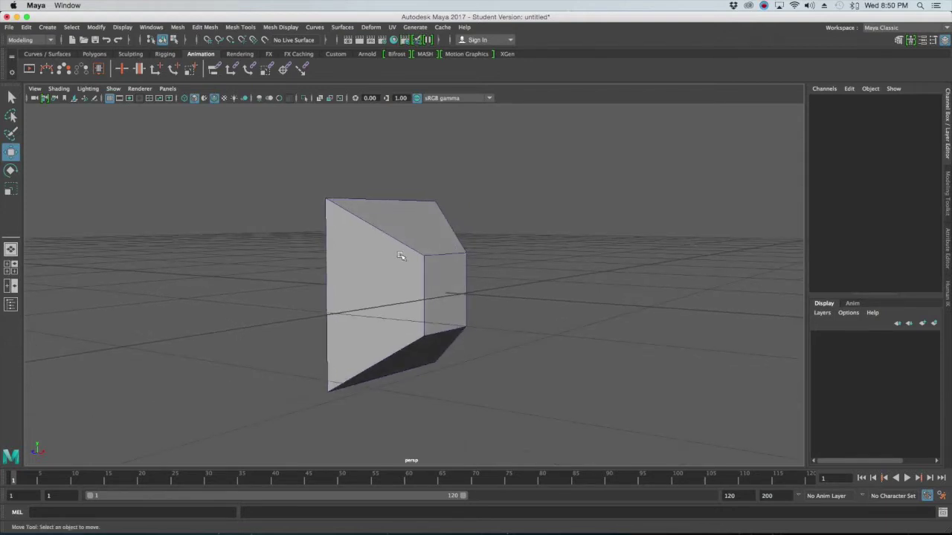
# Create a polygon sphere and scale it uniformly to about 0.155.
pyautogui.press('space')
pyautogui.moveTo(336, 218); pyautogui.dragTo(480, 266)
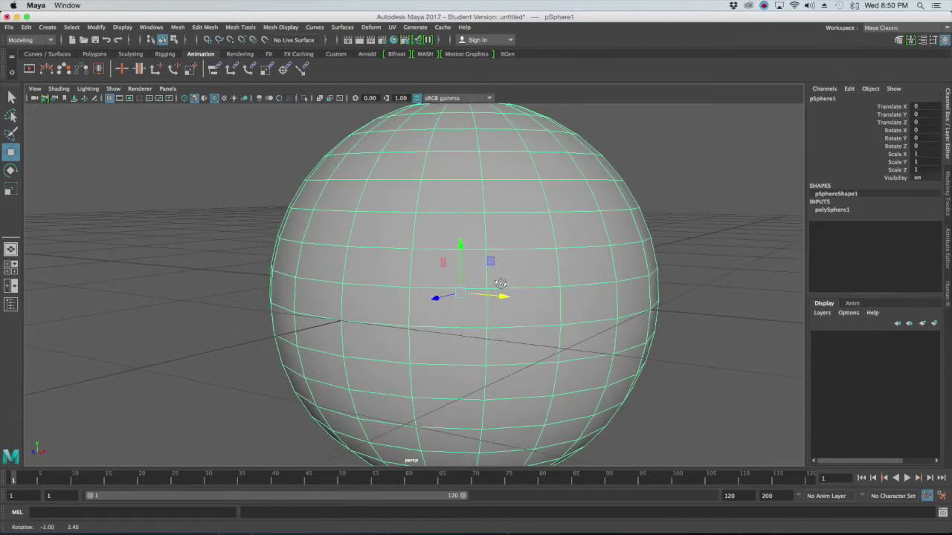
pyautogui.press('r')
pyautogui.moveTo(461, 293); pyautogui.dragTo(191, 356)
pyautogui.keyDown('alt'); pyautogui.moveTo(583, 325); pyautogui.dragTo(548, 305); pyautogui.keyUp('alt')
pyautogui.moveTo(454, 292); pyautogui.dragTo(501, 299)
# In the front view, move the sphere along X to about -0.095 so it sits half embedded in the base's small face.
pyautogui.press('w')
pyautogui.press('space')
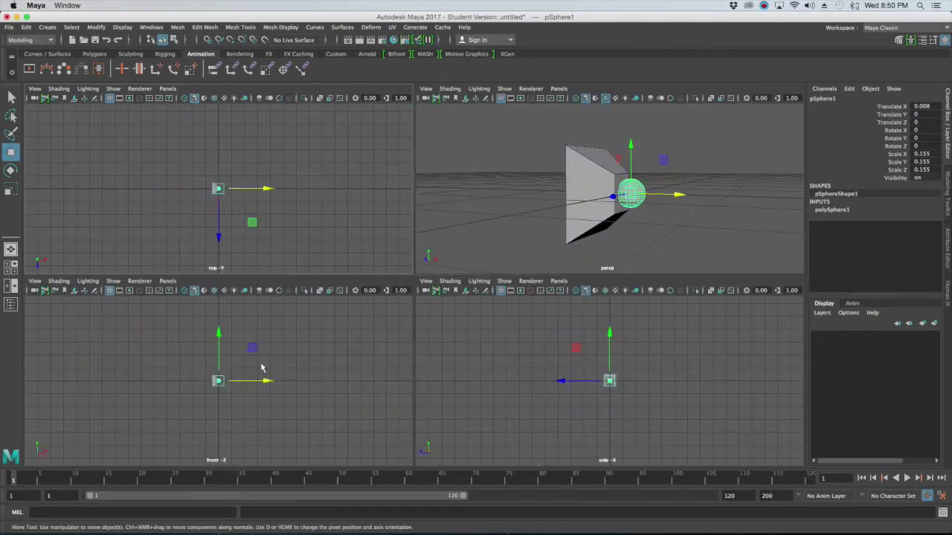
pyautogui.press('space')
pyautogui.press('f')
pyautogui.scroll(-5, 399, 344)
pyautogui.scroll(8, 404, 342)
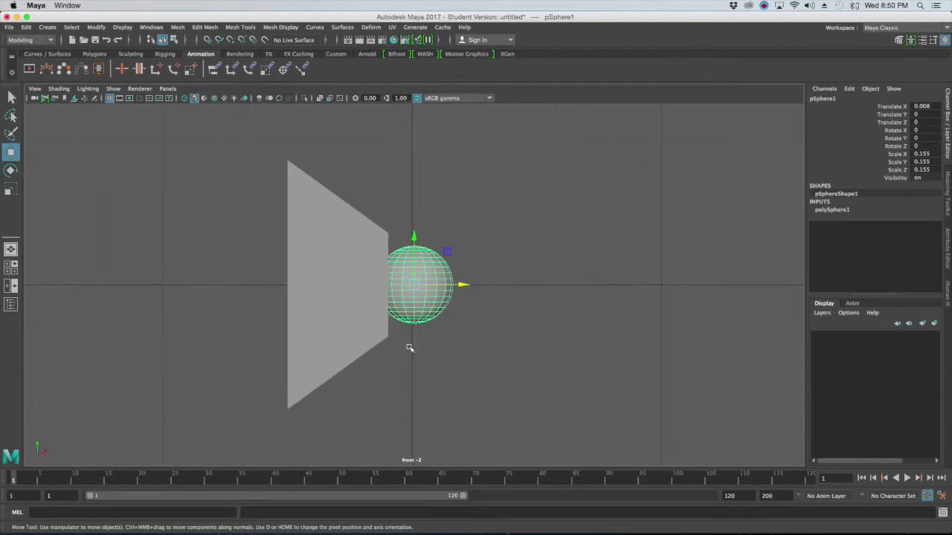
pyautogui.moveTo(463, 284); pyautogui.dragTo(431, 286)
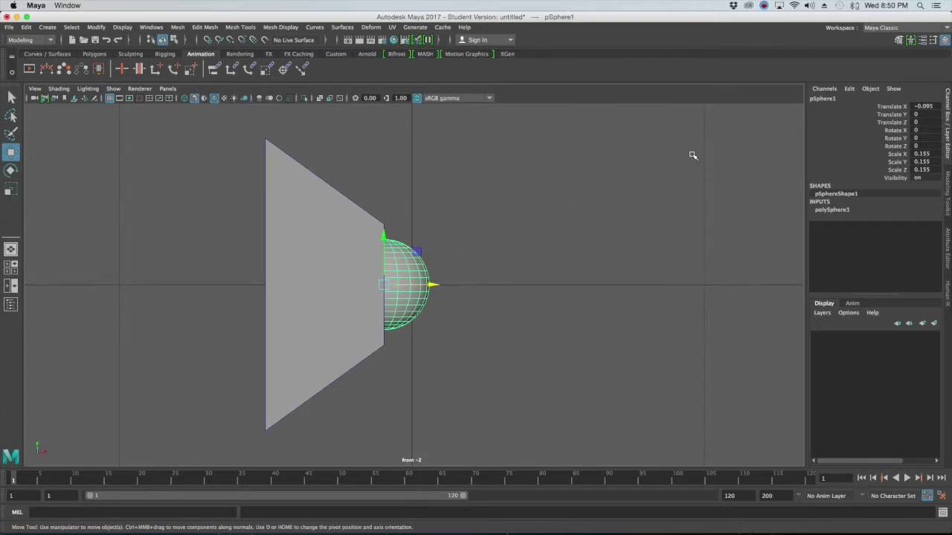
# Rename the sphere ShoulderJoint and deselect it.
pyautogui.doubleClick(833, 100)
pyautogui.write('Sh')
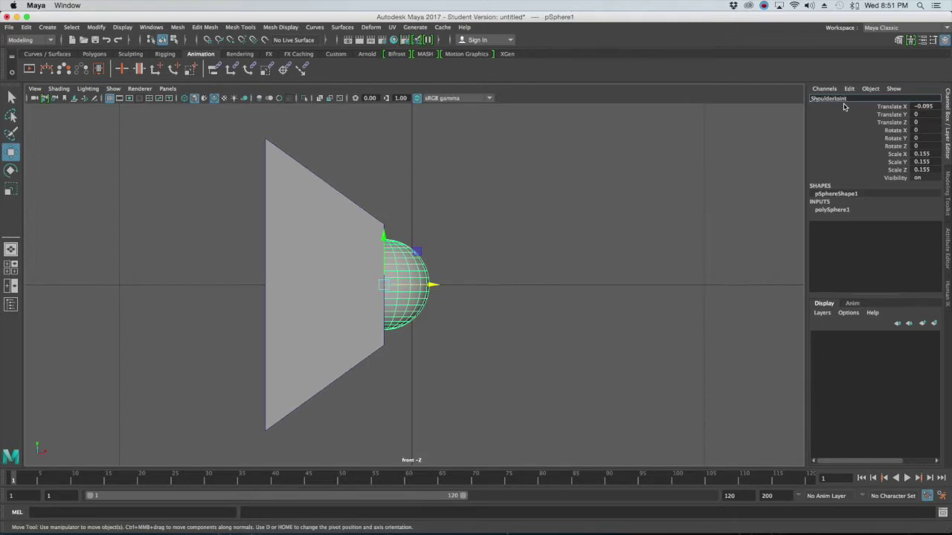
pyautogui.write('oulderJoint')
pyautogui.press('Return')
pyautogui.click(610, 202)
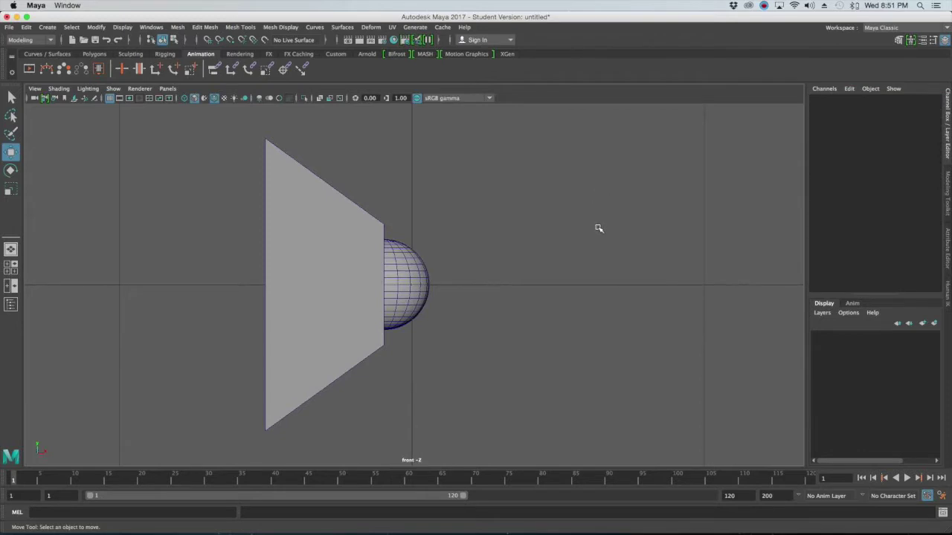
# Check the base and shoulder joint as separate objects and return to the perspective view to examine how they fit together.
pyautogui.click(331, 230)
pyautogui.click(505, 238)
pyautogui.click(424, 271)
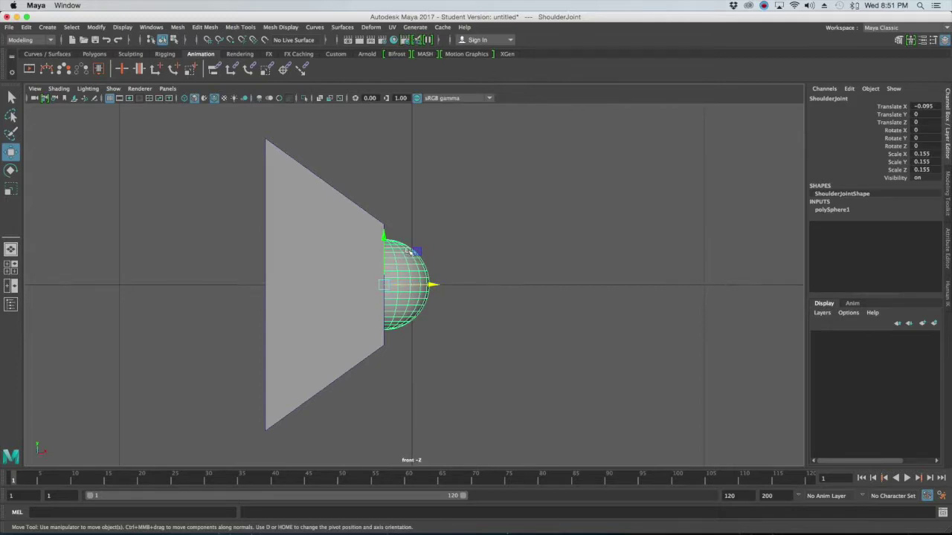
pyautogui.press('space')
pyautogui.press('space')
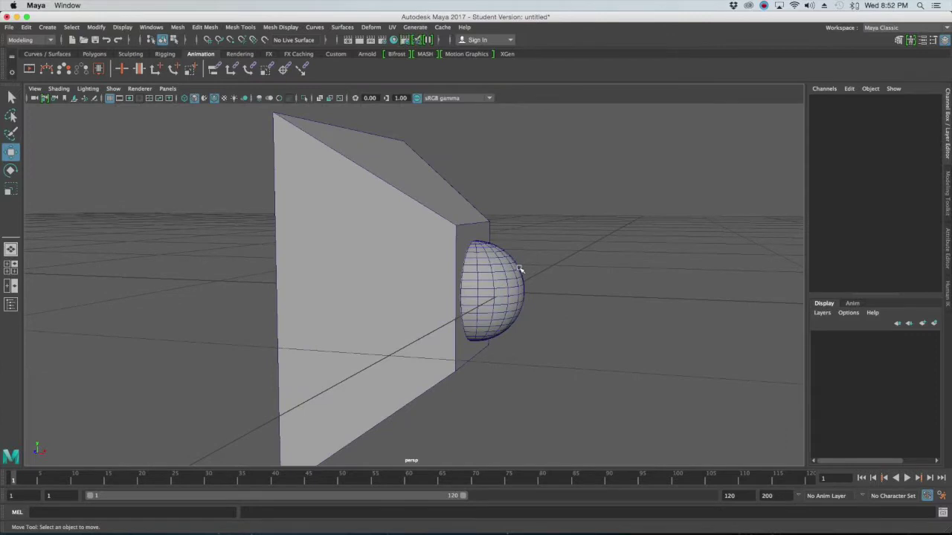
pyautogui.click(524, 272)
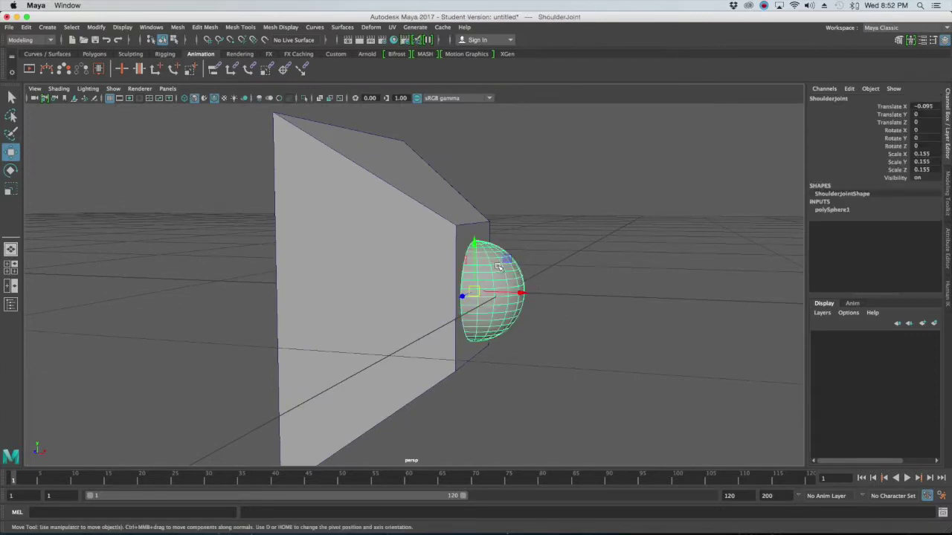
pyautogui.click(405, 244)
pyautogui.click(500, 227)
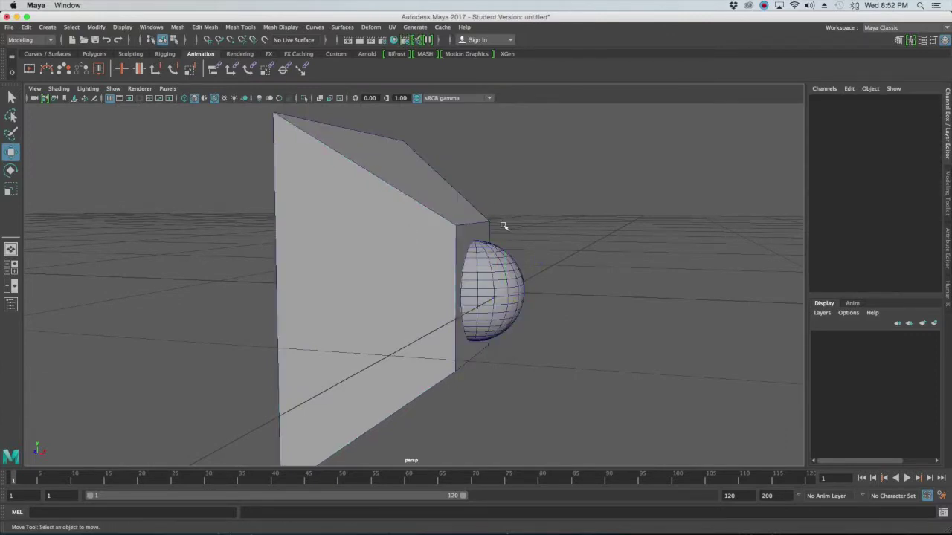
pyautogui.scroll(-3, 498, 229)
pyautogui.keyDown('alt'); pyautogui.moveTo(497, 230); pyautogui.dragTo(500, 238, button='middle'); pyautogui.keyUp('alt')
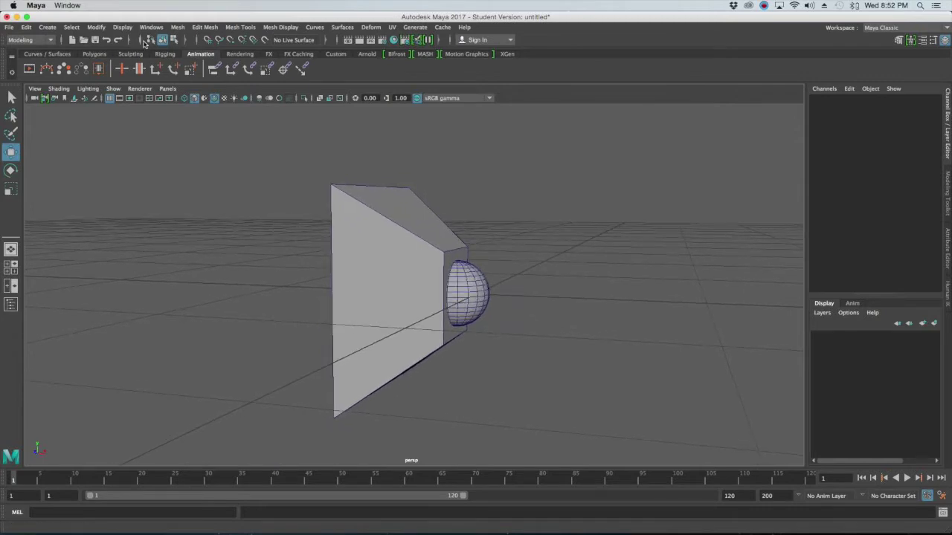
# Create a polygon cylinder at the origin.
pyautogui.press('space')
pyautogui.click(295, 141)
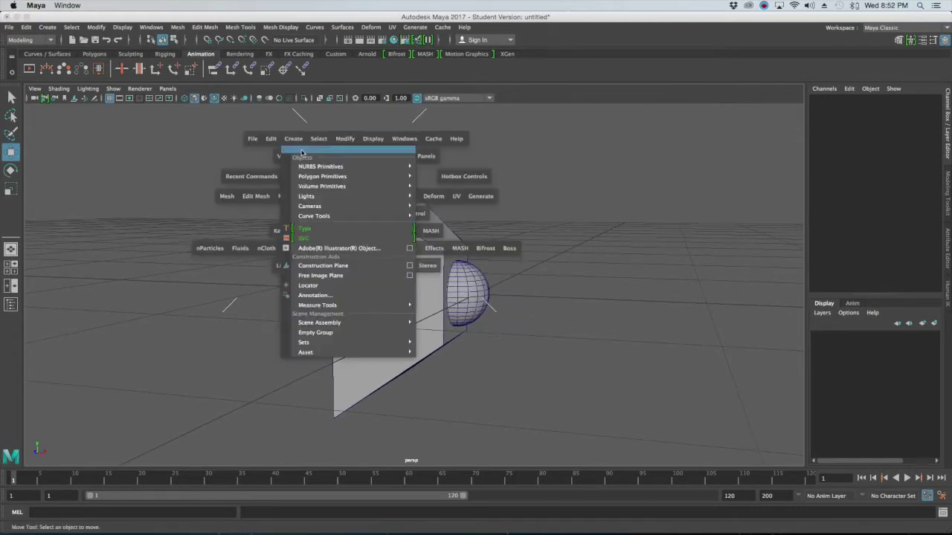
pyautogui.moveTo(313, 177)
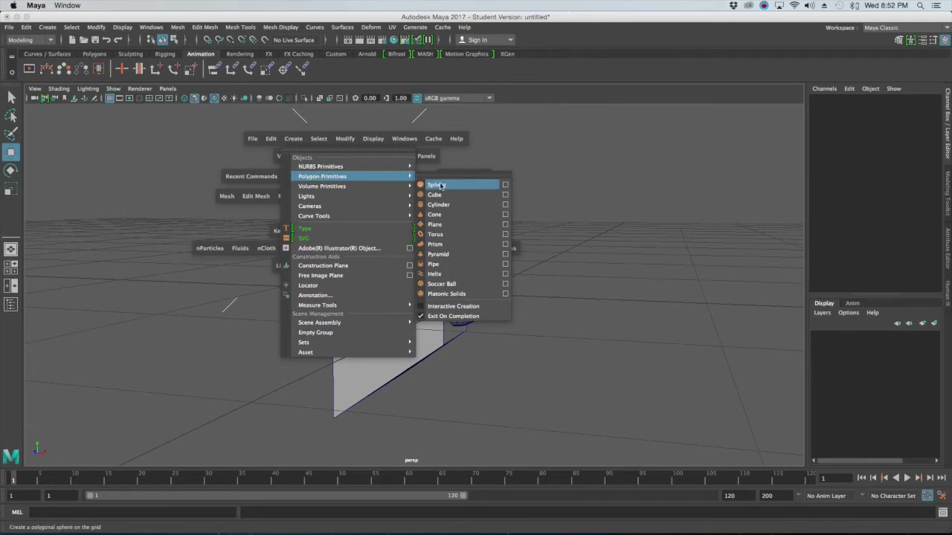
pyautogui.click(440, 204)
pyautogui.scroll(-3, 534, 229)
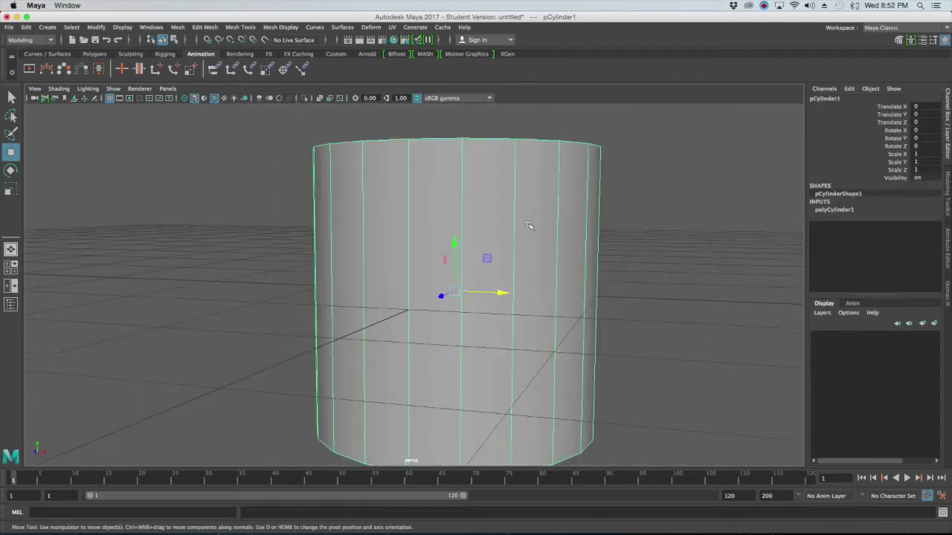
pyautogui.scroll(3, 515, 225)
# Set the cylinder's Rotate Z to 90 so it lies along the X axis.
pyautogui.press('e')
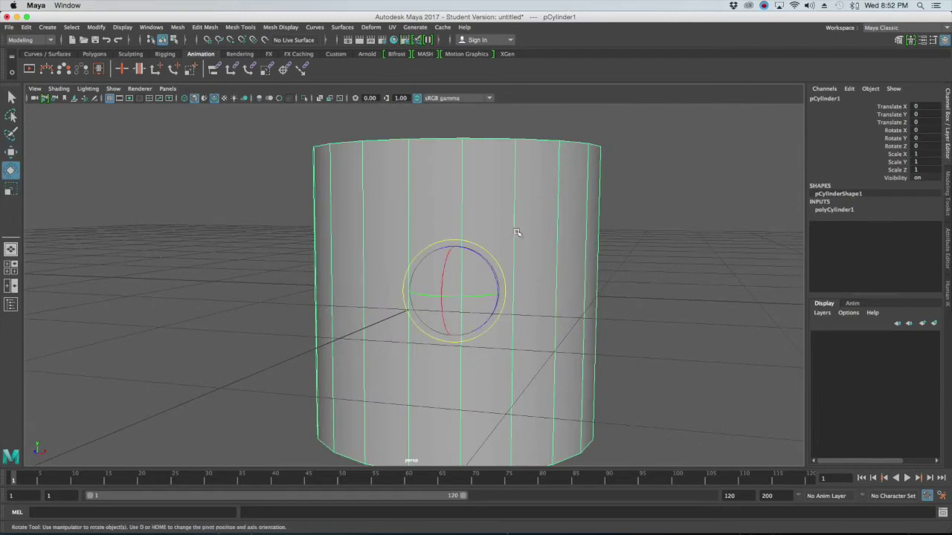
pyautogui.moveTo(476, 258); pyautogui.dragTo(487, 281)
pyautogui.click(922, 146)
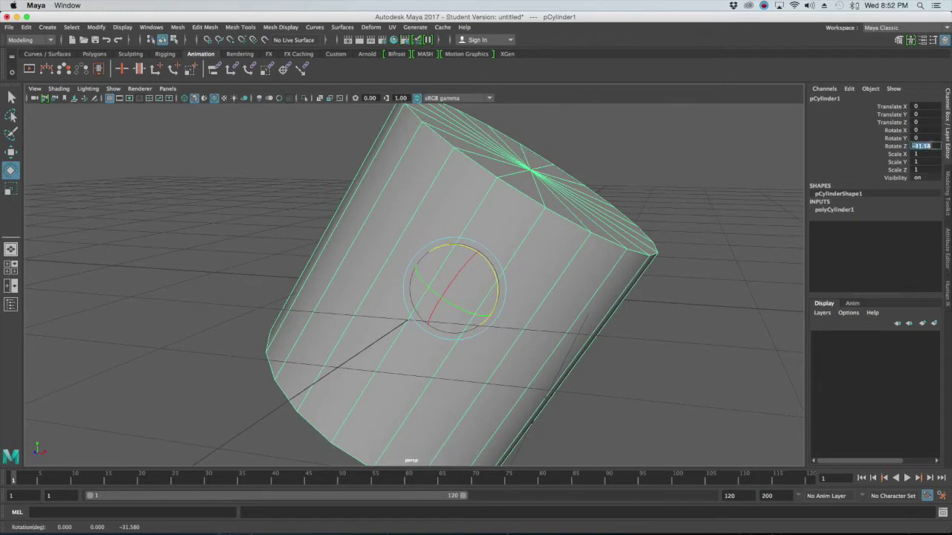
pyautogui.write('90')
pyautogui.press('Return')
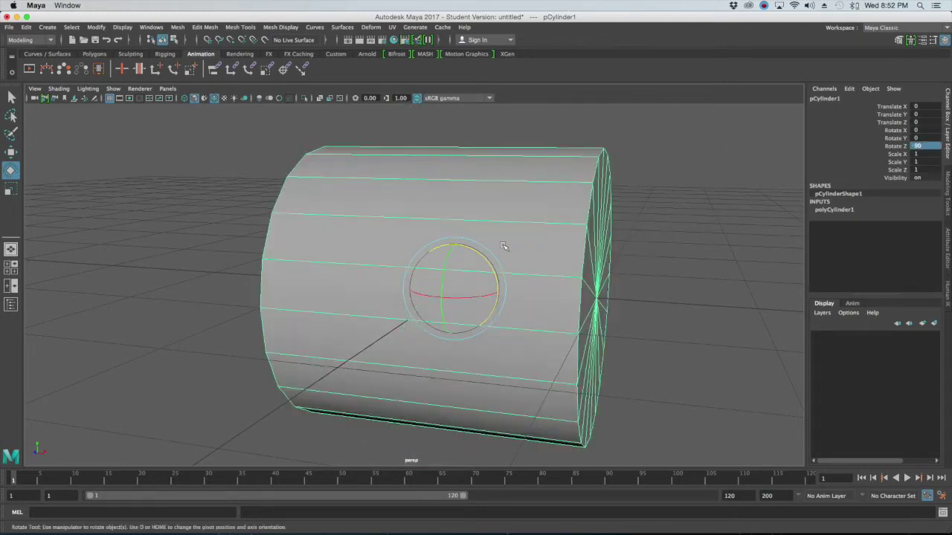
# Scale the cylinder down uniformly to about 0.094.
pyautogui.press('r')
pyautogui.moveTo(451, 284); pyautogui.dragTo(240, 330)
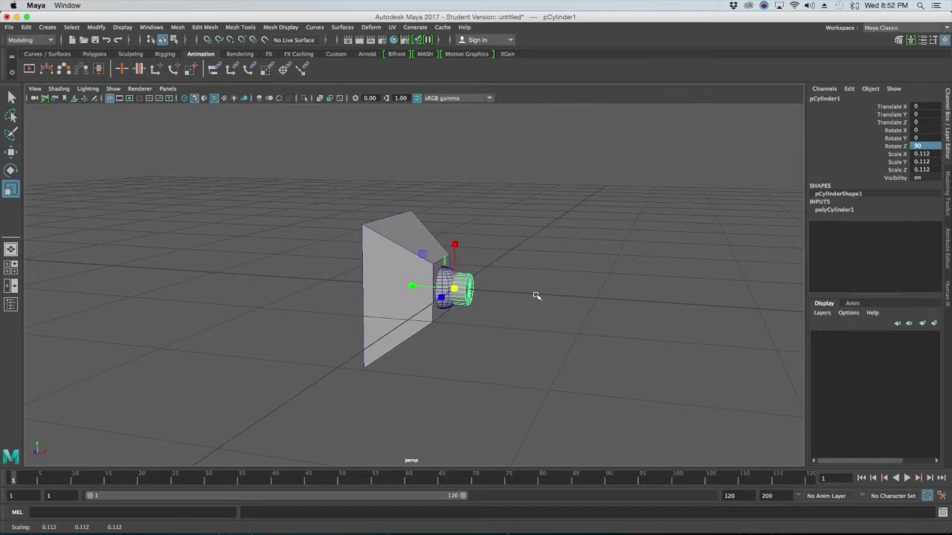
pyautogui.keyDown('alt'); pyautogui.moveTo(531, 293); pyautogui.dragTo(584, 320); pyautogui.keyUp('alt')
# In the front view, move the cylinder along X to about 0.002 so it overlaps the shoulder sphere.
pyautogui.press('space')
pyautogui.press('space')
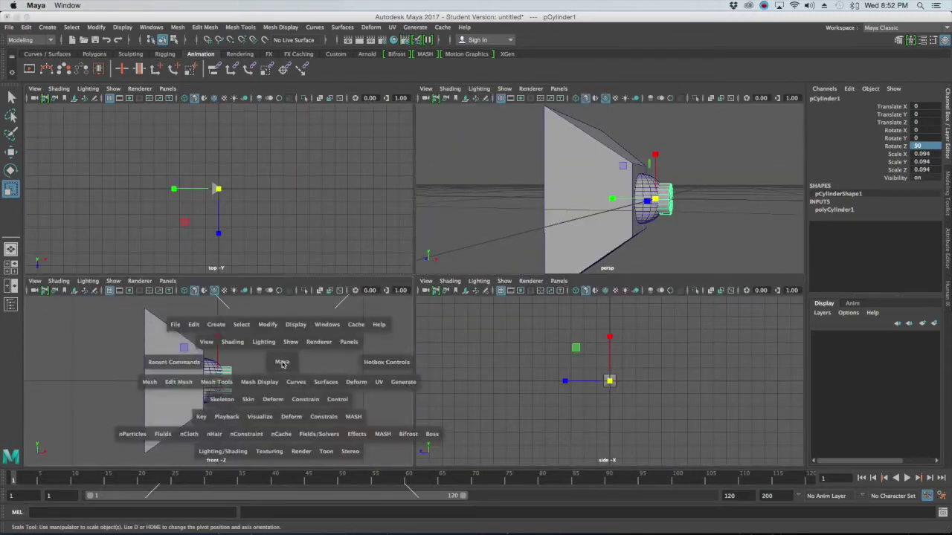
pyautogui.click(487, 283)
pyautogui.click(437, 280)
pyautogui.press('w')
pyautogui.moveTo(447, 284)
pyautogui.mouseDown()
pyautogui.moveTo(541, 297)
pyautogui.moveTo(447, 297)
pyautogui.mouseUp()
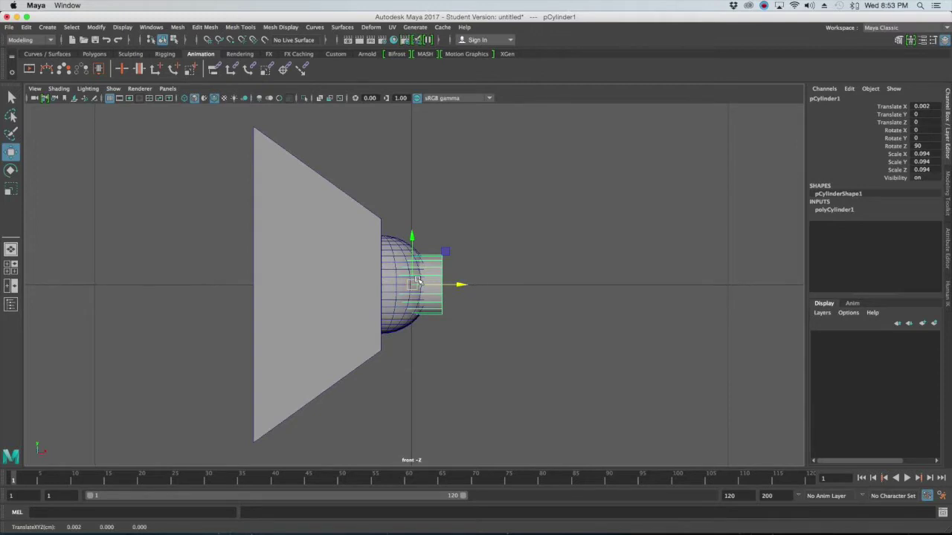
# Display the front view in wireframe and fine-tune the cylinder's X position to about -0.002, aligning its inner end with the base face.
pyautogui.press('4')
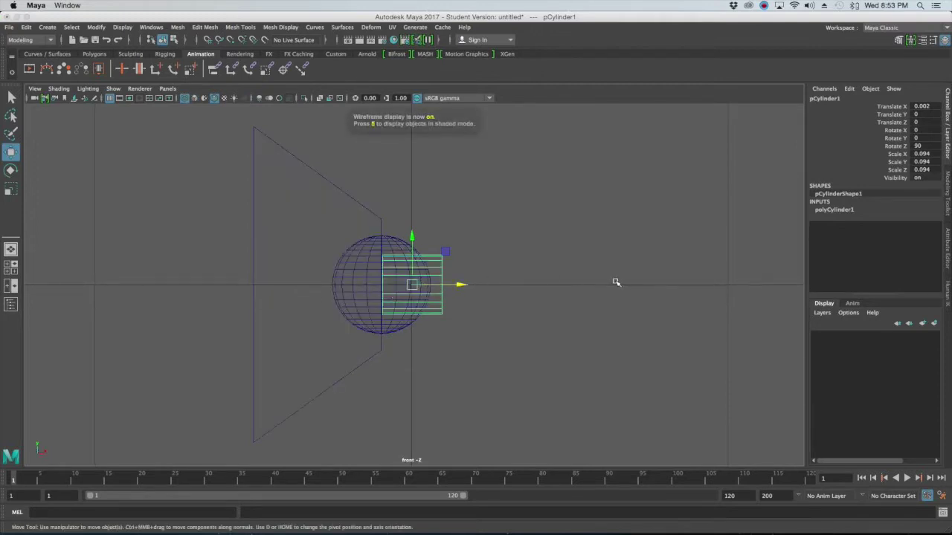
pyautogui.click(585, 282)
pyautogui.click(445, 291)
pyautogui.moveTo(460, 285); pyautogui.dragTo(461, 285)
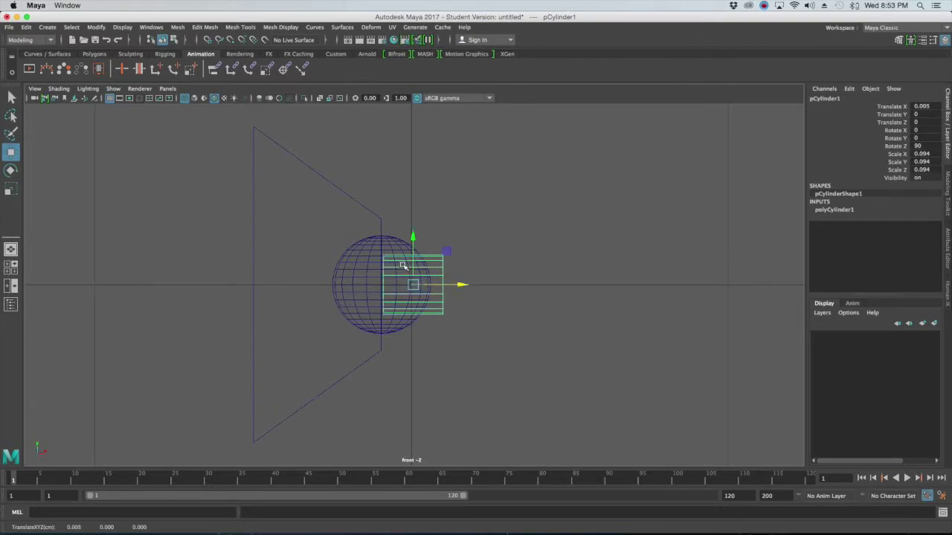
pyautogui.moveTo(455, 285); pyautogui.dragTo(453, 285)
# Lengthen the cylinder into an arm segment by moving its outer-end vertices away from the base along X, and return to object mode.
pyautogui.moveTo(440, 240); pyautogui.dragTo(399, 242, button='right')
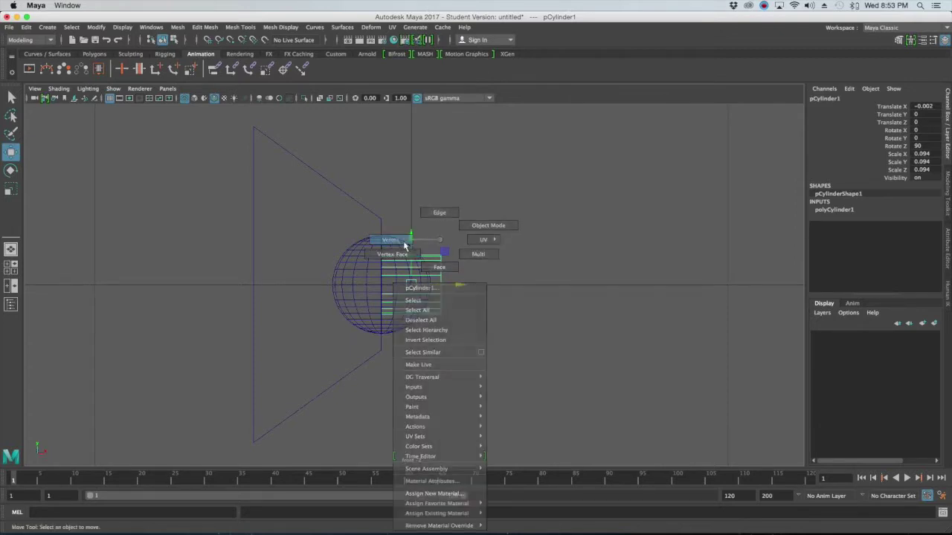
pyautogui.moveTo(489, 221); pyautogui.dragTo(429, 298)
pyautogui.scroll(-5, 427, 335)
pyautogui.scroll(5, 477, 329)
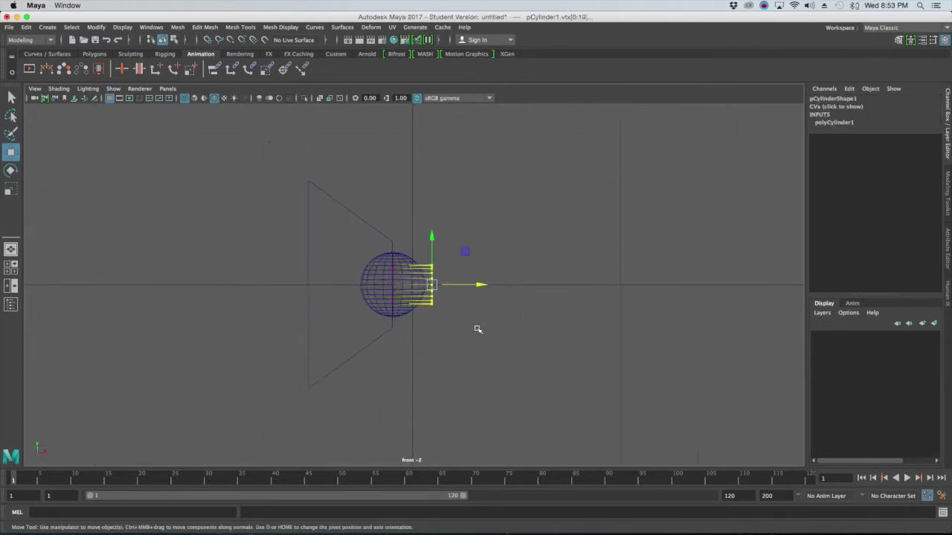
pyautogui.moveTo(462, 286); pyautogui.dragTo(664, 290)
pyautogui.moveTo(471, 276); pyautogui.dragTo(516, 223, button='right')
# In the perspective view, check the base and shoulder sphere names, and rename the cylinder Arm01.
pyautogui.press('space')
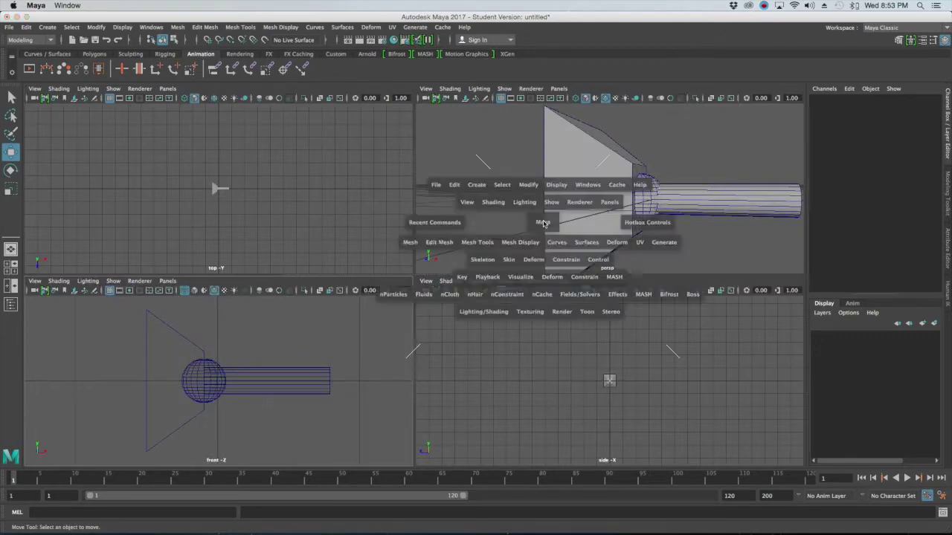
pyautogui.press('space')
pyautogui.scroll(-3, 529, 252)
pyautogui.keyDown('alt'); pyautogui.moveTo(530, 255); pyautogui.dragTo(489, 262); pyautogui.keyUp('alt')
pyautogui.click(419, 248)
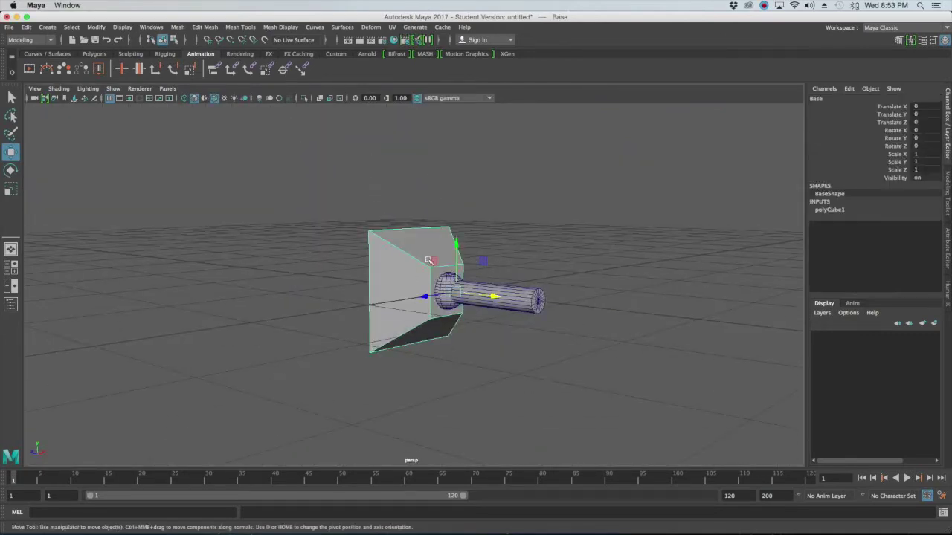
pyautogui.press('q')
pyautogui.click(445, 290)
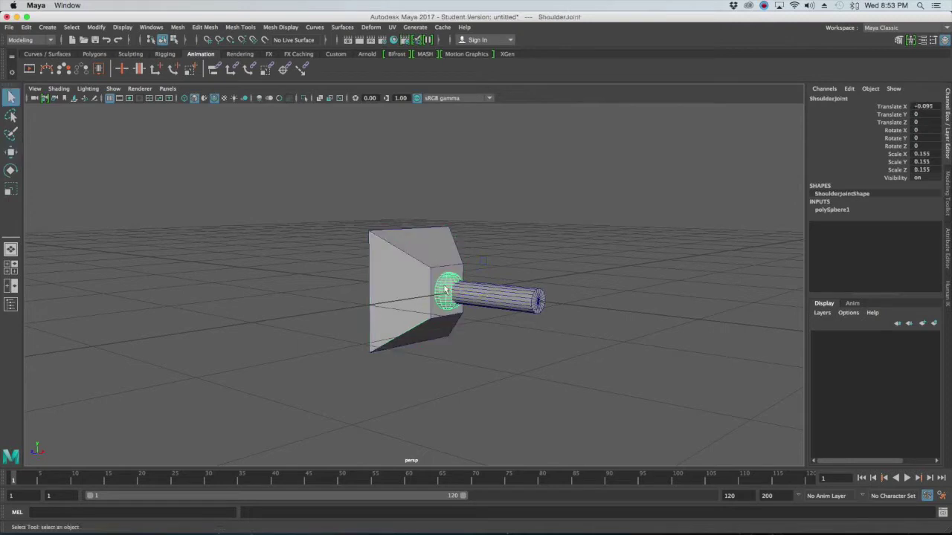
pyautogui.click(486, 298)
pyautogui.doubleClick(826, 98)
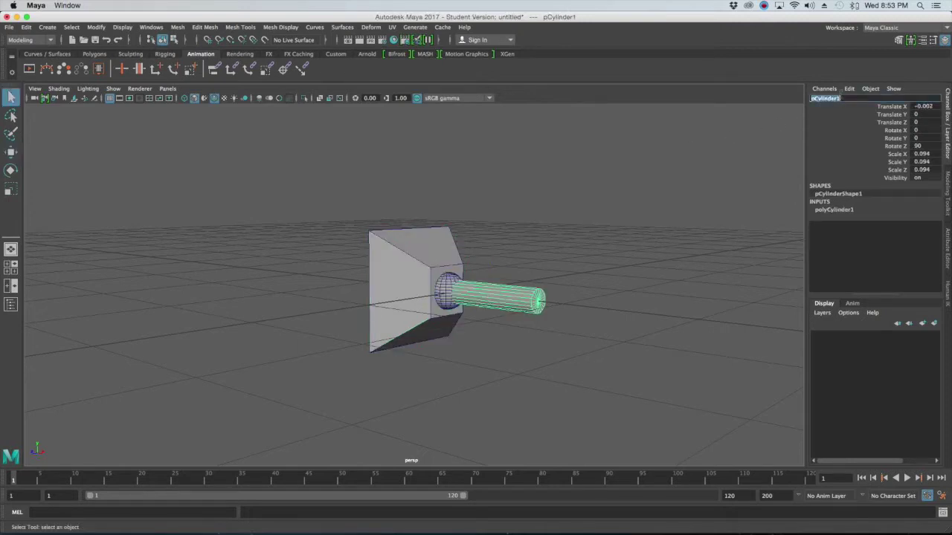
pyautogui.write('Arm01')
pyautogui.press('Return')
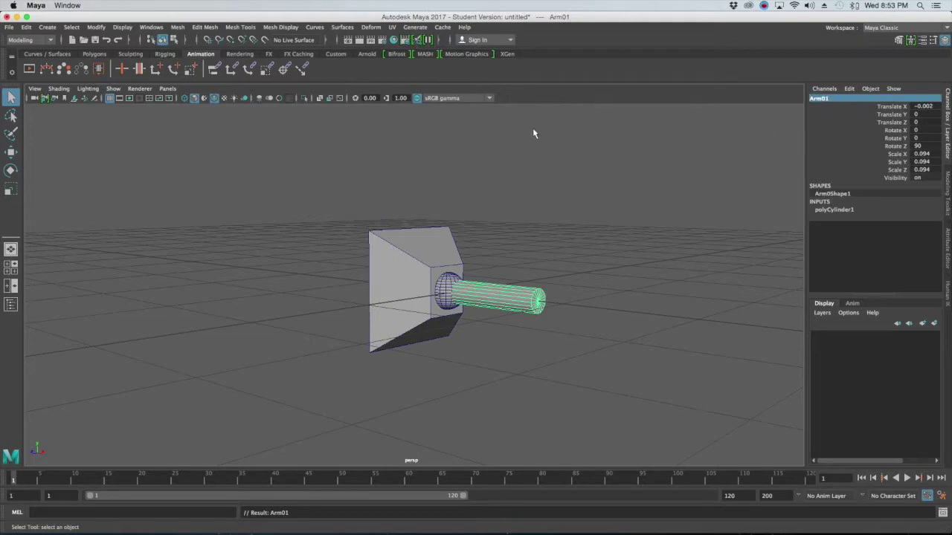
pyautogui.click(520, 216)
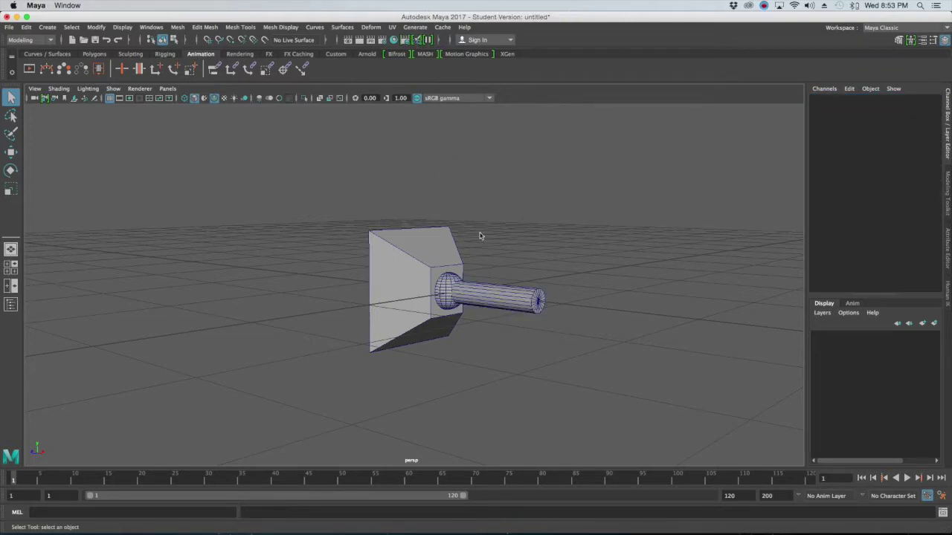
# In the front view, duplicate the ShoulderJoint sphere and move the copy along X to about 0.792, centred on the arm's outer end.
pyautogui.press('space')
pyautogui.press('space')
pyautogui.scroll(-2, 405, 277)
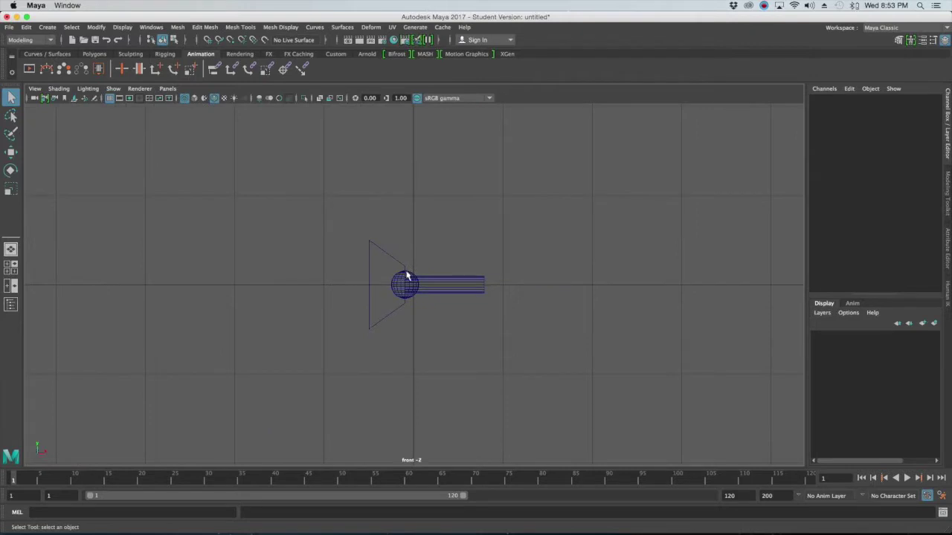
pyautogui.click(406, 276)
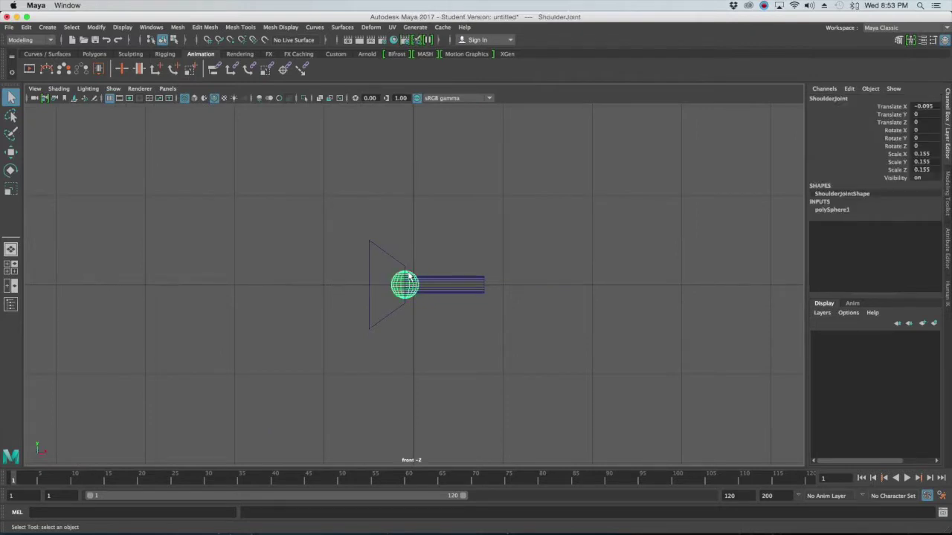
pyautogui.click(414, 239)
pyautogui.click(408, 273)
pyautogui.scroll(3, 425, 269)
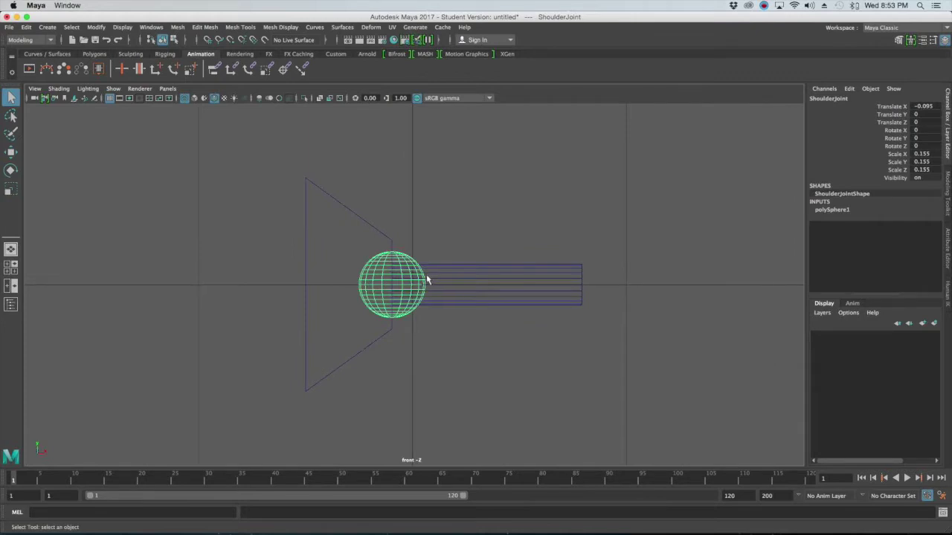
pyautogui.hotkey('ctrl', 'd')
pyautogui.press('w')
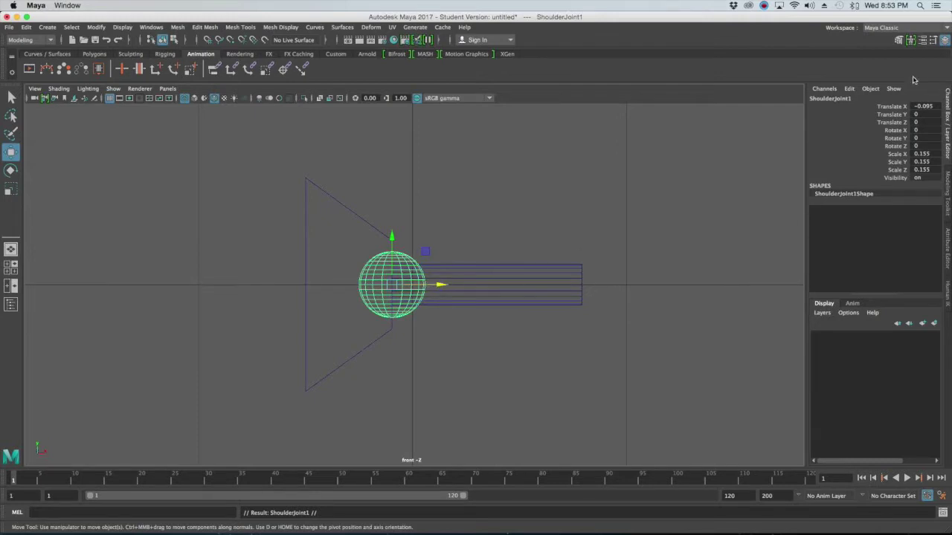
pyautogui.moveTo(439, 284); pyautogui.dragTo(631, 290)
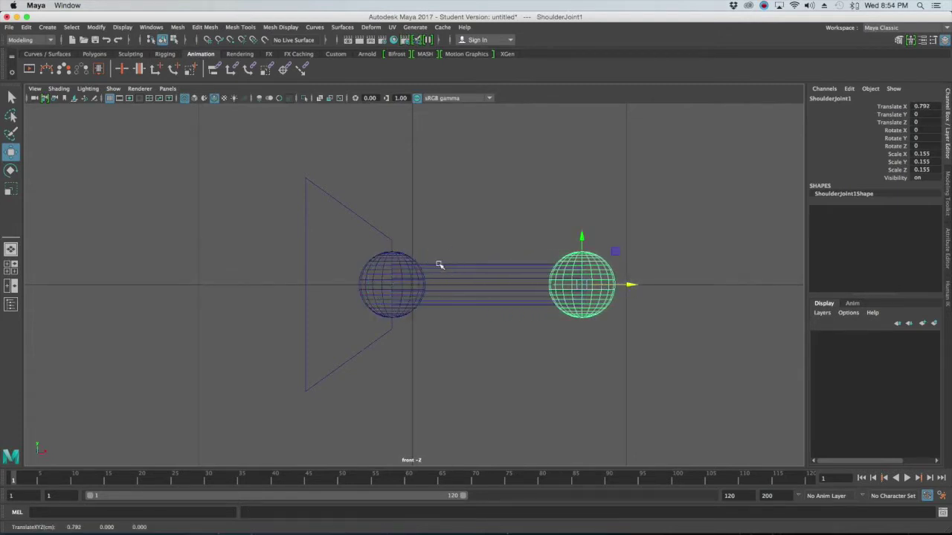
# Rename the duplicated sphere at the arm's outer end ElbowJoint.
pyautogui.click(842, 101)
pyautogui.write('E')
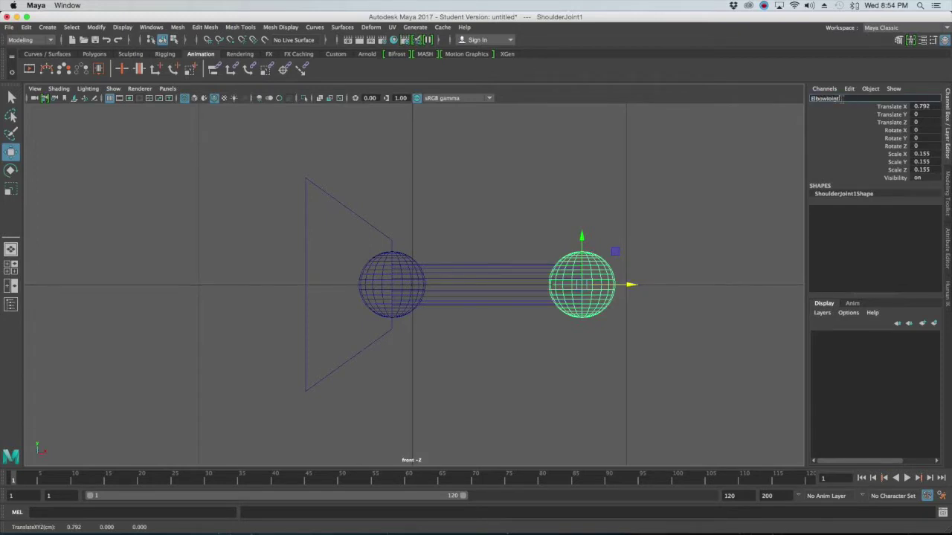
pyautogui.write('lbowJoint')
pyautogui.press('Return')
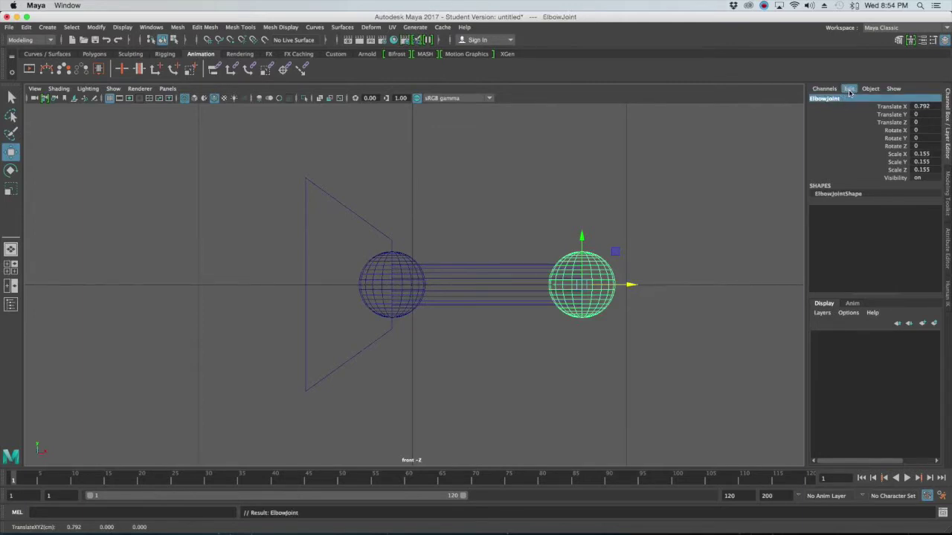
pyautogui.click(706, 151)
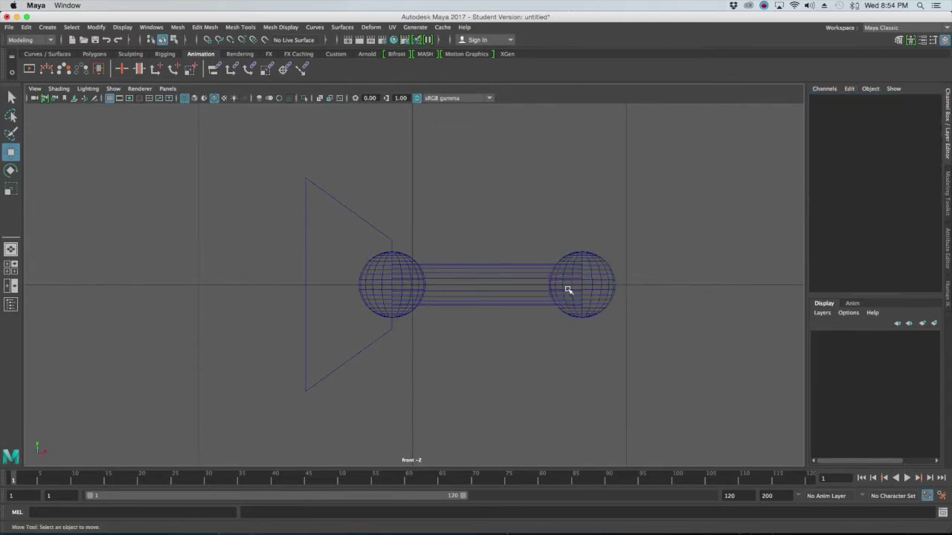
# Duplicate Arm01 and set the copy's Rotate Z to 0 so it hangs vertically.
pyautogui.click(519, 278)
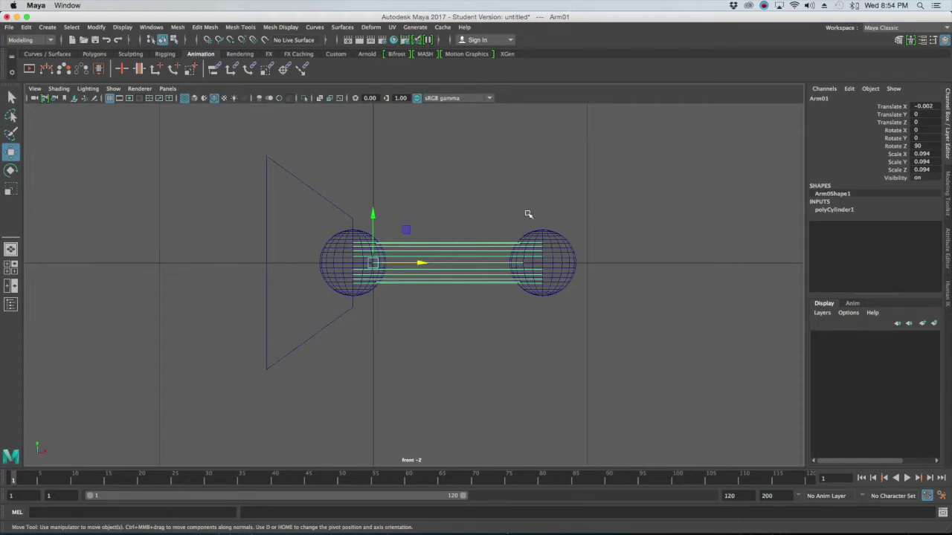
pyautogui.moveTo(506, 186); pyautogui.dragTo(487, 270)
pyautogui.hotkey('ctrl', 'd')
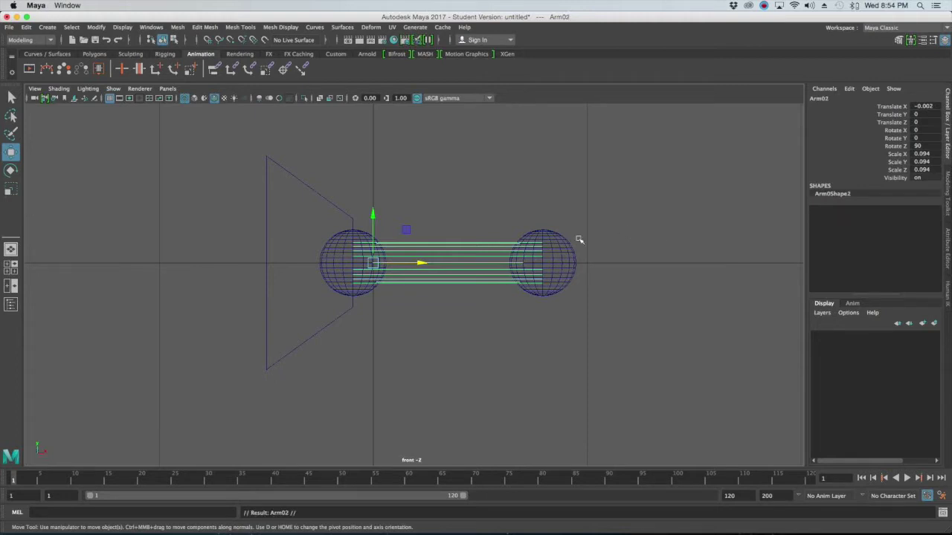
pyautogui.press('e')
pyautogui.moveTo(407, 236); pyautogui.dragTo(386, 276)
pyautogui.doubleClick(935, 146)
pyautogui.write('0')
pyautogui.press('Return')
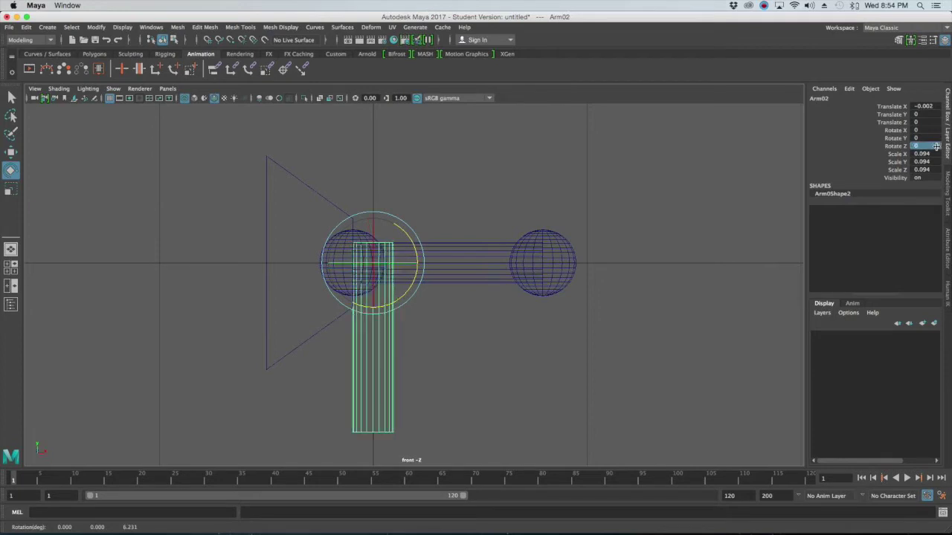
# Move the vertical arm copy beneath the elbow sphere, to about 0.79 in X and -0.095 in Y.
pyautogui.press('w')
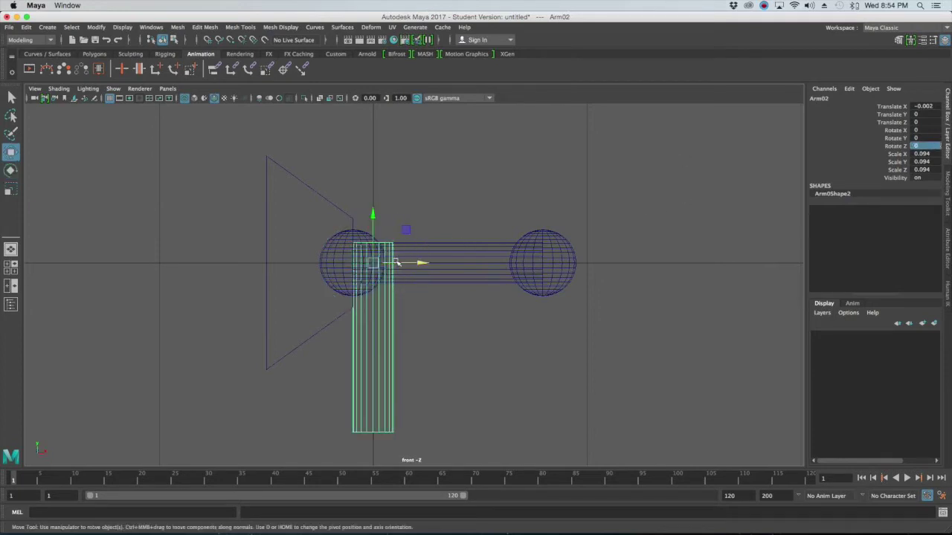
pyautogui.moveTo(379, 264); pyautogui.dragTo(545, 284)
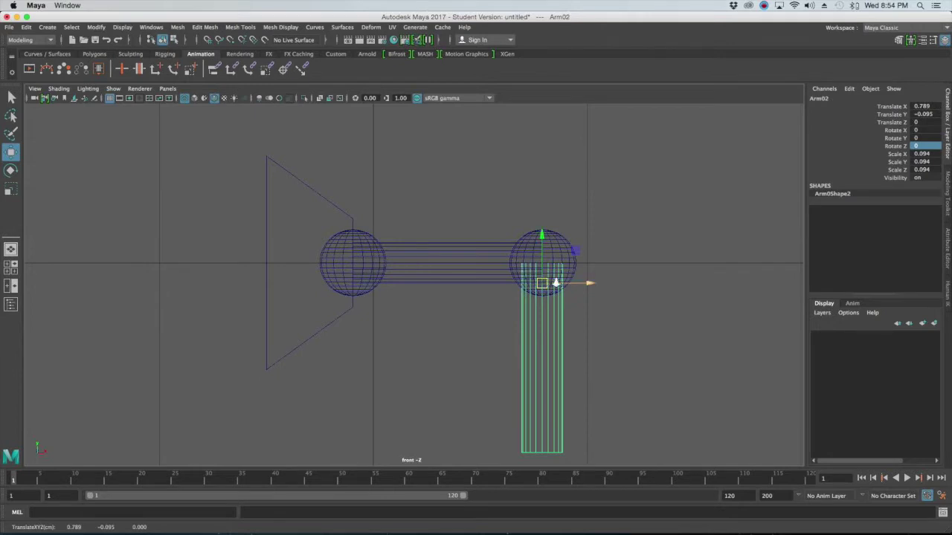
pyautogui.scroll(5, 585, 300)
pyautogui.keyDown('alt'); pyautogui.moveTo(569, 287); pyautogui.dragTo(414, 315, button='middle'); pyautogui.keyUp('alt')
pyautogui.scroll(3, 413, 315)
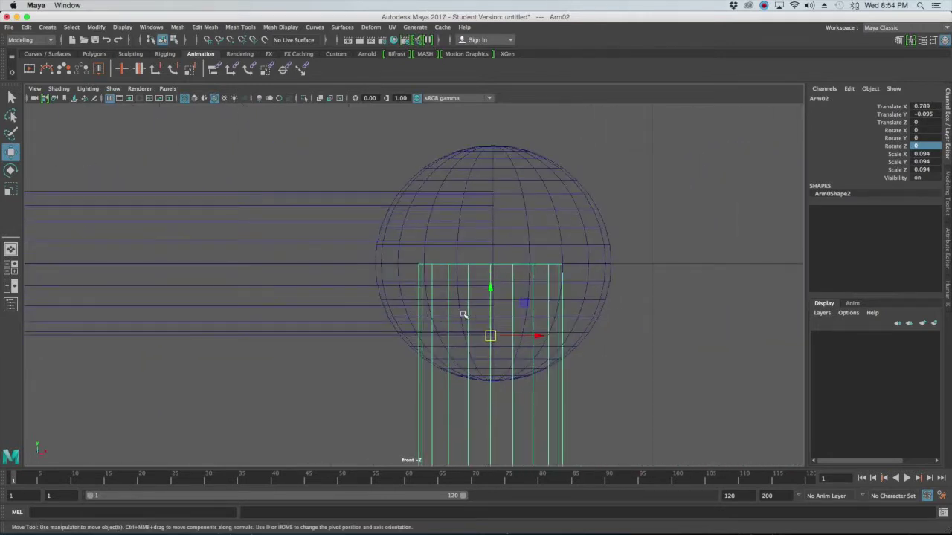
pyautogui.moveTo(530, 334); pyautogui.dragTo(539, 334)
pyautogui.scroll(-8, 540, 329)
pyautogui.scroll(4, 532, 331)
pyautogui.scroll(3, 523, 333)
pyautogui.click(512, 333)
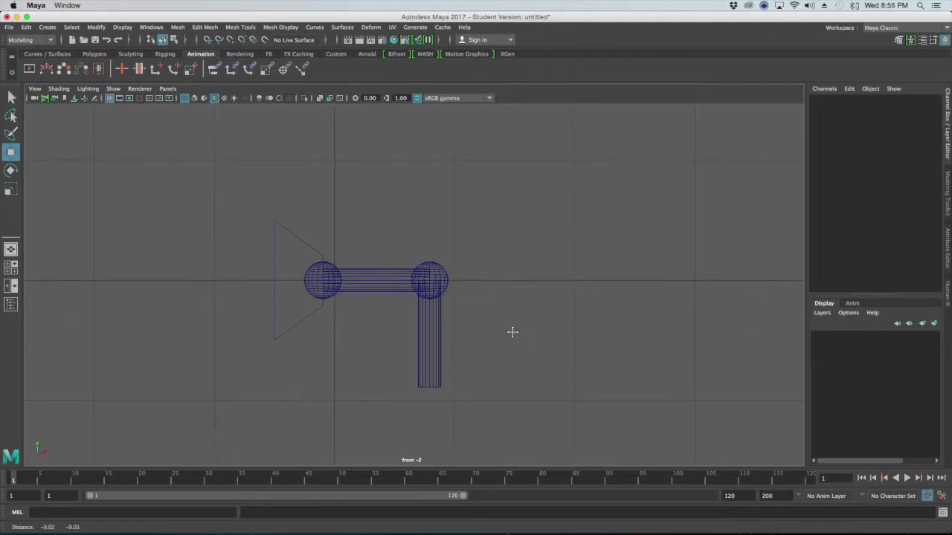
# Extend Arm02 slightly by moving its lower-end vertices down along Y, and return to object mode.
pyautogui.scroll(3, 498, 319)
pyautogui.click(461, 312)
pyautogui.moveTo(451, 256); pyautogui.dragTo(417, 253, button='right')
pyautogui.moveTo(409, 333); pyautogui.dragTo(521, 410)
pyautogui.moveTo(454, 346); pyautogui.dragTo(453, 356)
pyautogui.click(493, 300)
pyautogui.moveTo(446, 242); pyautogui.dragTo(486, 227, button='right')
# Select the elbow sphere and the arm segments in turn to review their names and transform values.
pyautogui.click(452, 253)
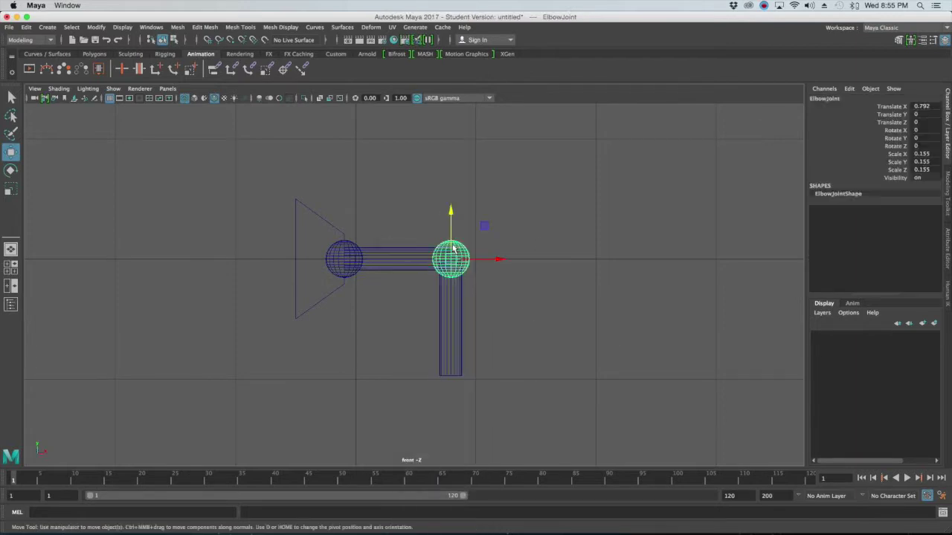
pyautogui.click(434, 281)
pyautogui.click(422, 260)
pyautogui.click(446, 295)
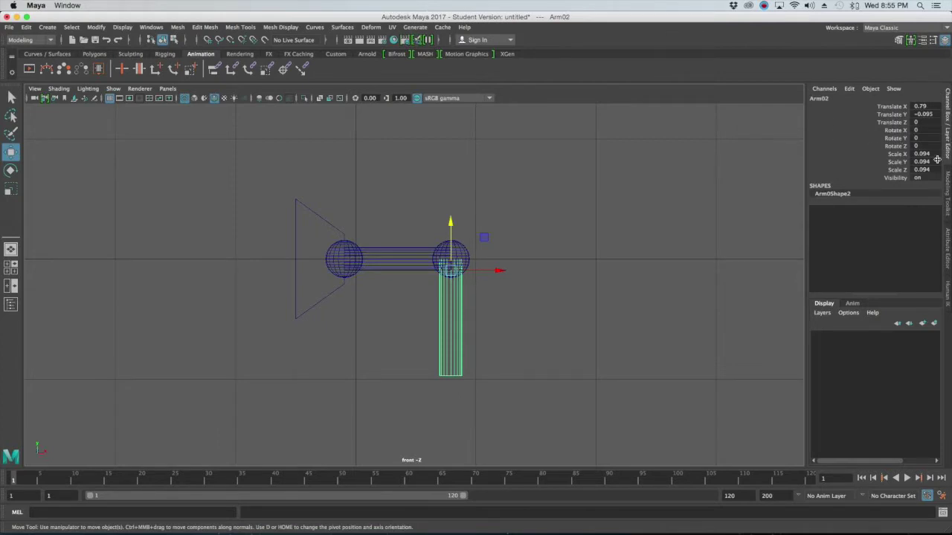
pyautogui.click(442, 213)
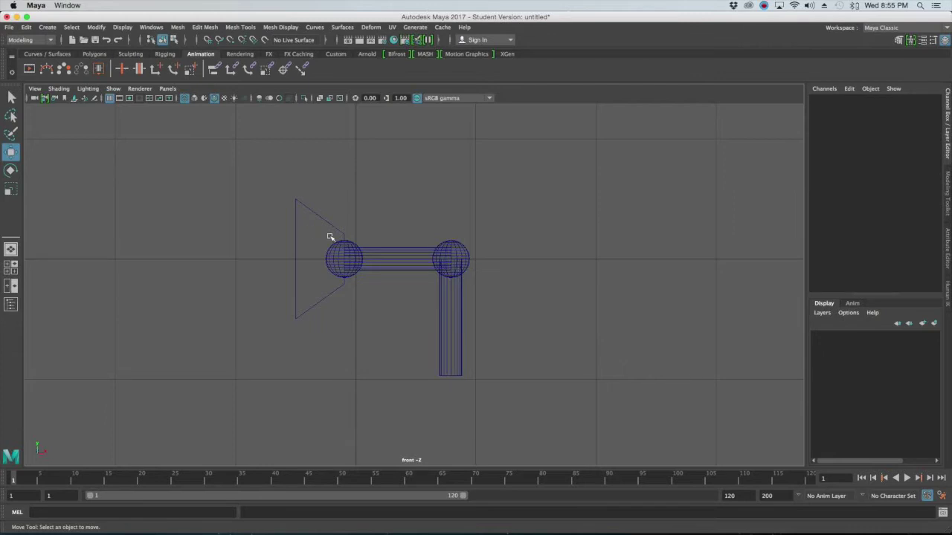
pyautogui.click(457, 243)
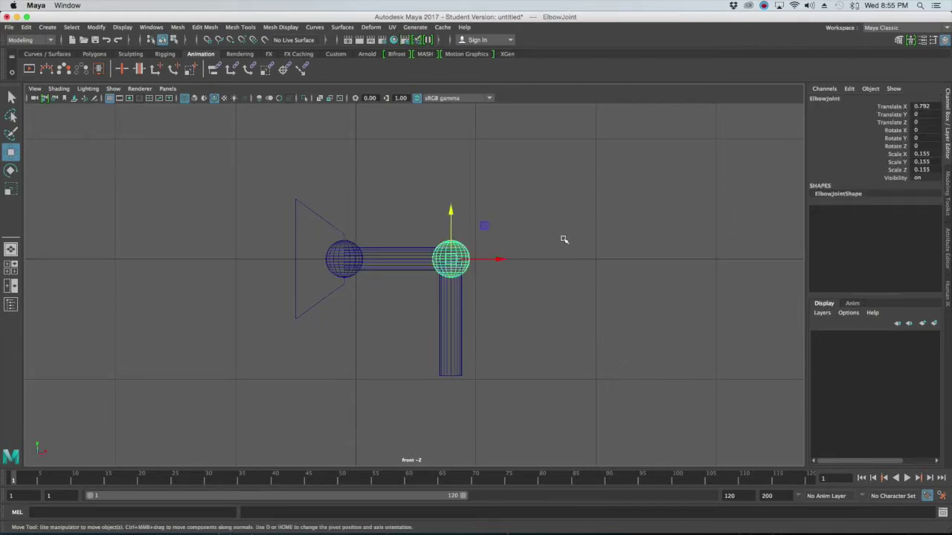
pyautogui.click(564, 239)
# Duplicate the ElbowJoint sphere and move the copy down to about -0.97 in Y, centred on the lower end of Arm02.
pyautogui.click(468, 252)
pyautogui.press('super+d')
pyautogui.moveTo(454, 211); pyautogui.dragTo(462, 325)
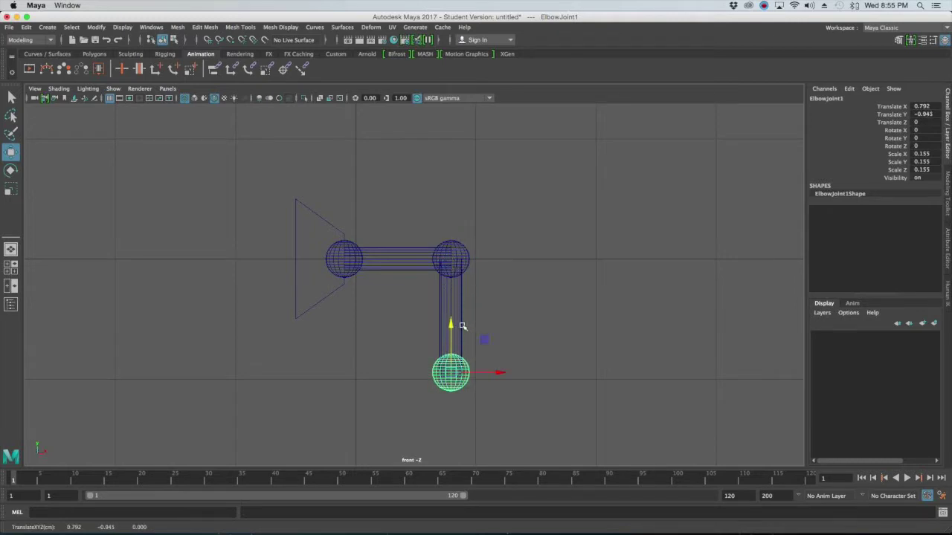
pyautogui.press('f')
pyautogui.moveTo(416, 238); pyautogui.dragTo(415, 257)
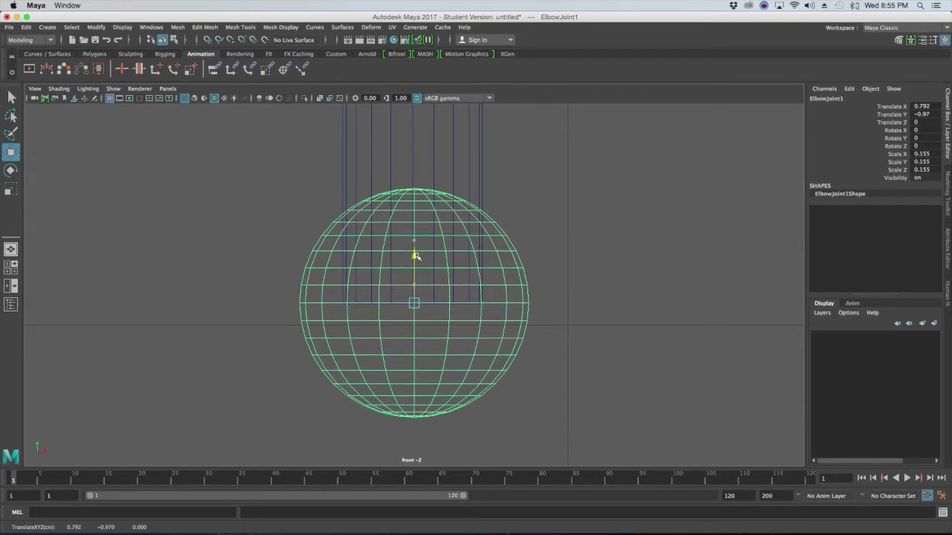
pyautogui.scroll(-6, 415, 256)
pyautogui.scroll(3, 420, 267)
pyautogui.keyDown('alt'); pyautogui.moveTo(422, 272); pyautogui.dragTo(528, 346, button='middle'); pyautogui.keyUp('alt')
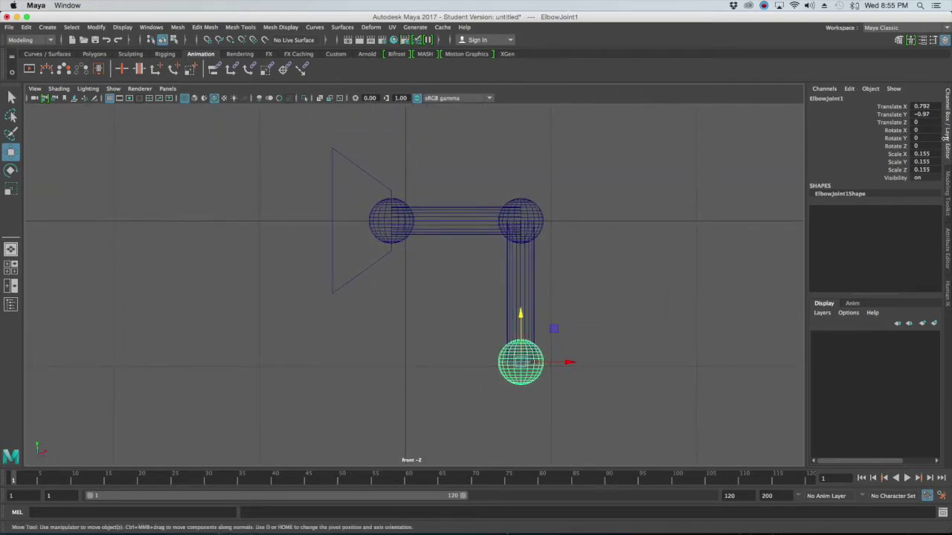
# Rename the duplicated sphere at the lower arm's end ClawJoint.
pyautogui.doubleClick(856, 99)
pyautogui.write('Claw')
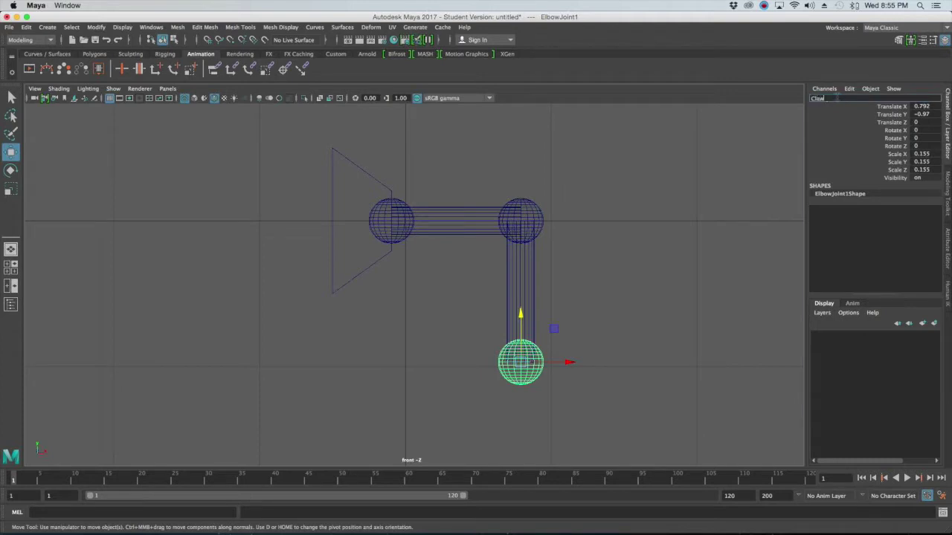
pyautogui.write('Joint')
pyautogui.press('Return')
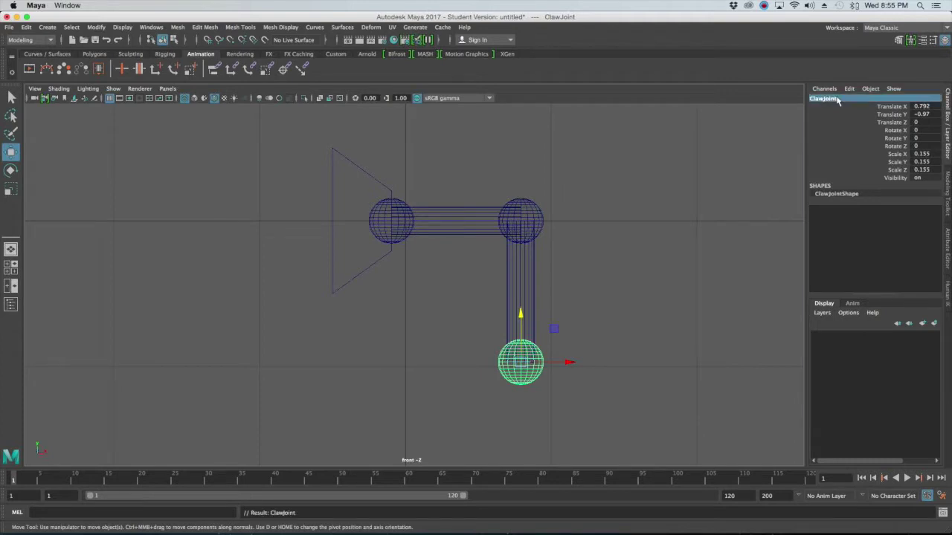
pyautogui.click(668, 191)
# Orbit the arm in the perspective view and select the base and shoulder sphere in turn to check their names.
pyautogui.press('space')
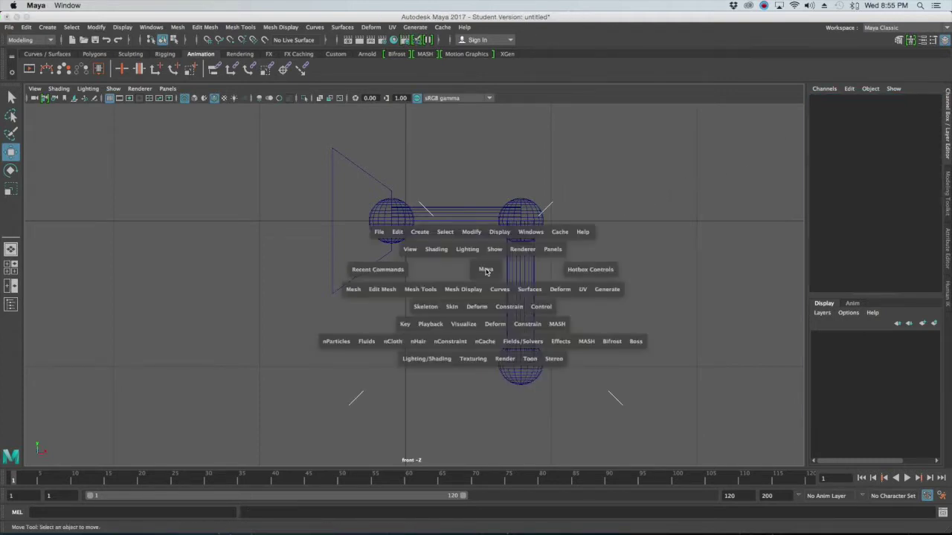
pyautogui.press('space')
pyautogui.keyDown('alt'); pyautogui.moveTo(555, 230); pyautogui.dragTo(539, 261); pyautogui.keyUp('alt')
pyautogui.click(420, 204)
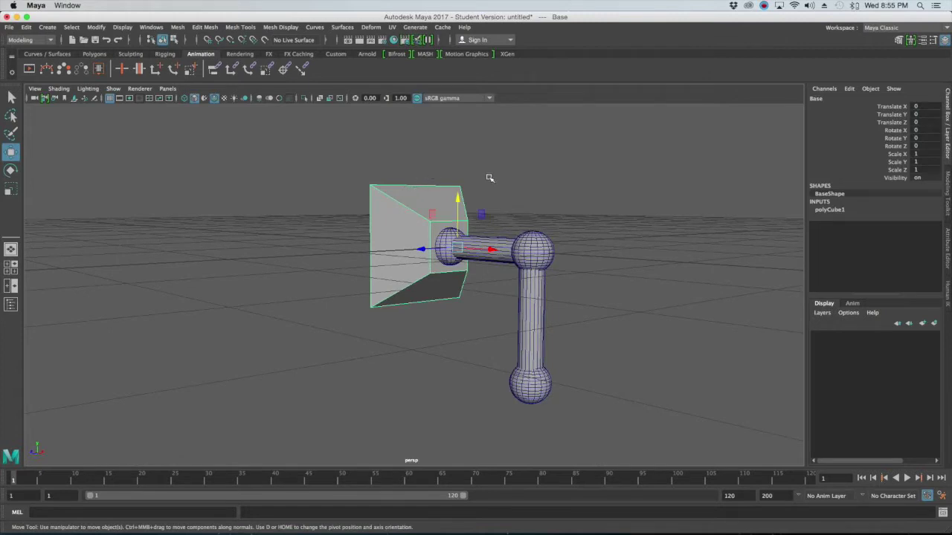
pyautogui.click(514, 183)
pyautogui.click(442, 254)
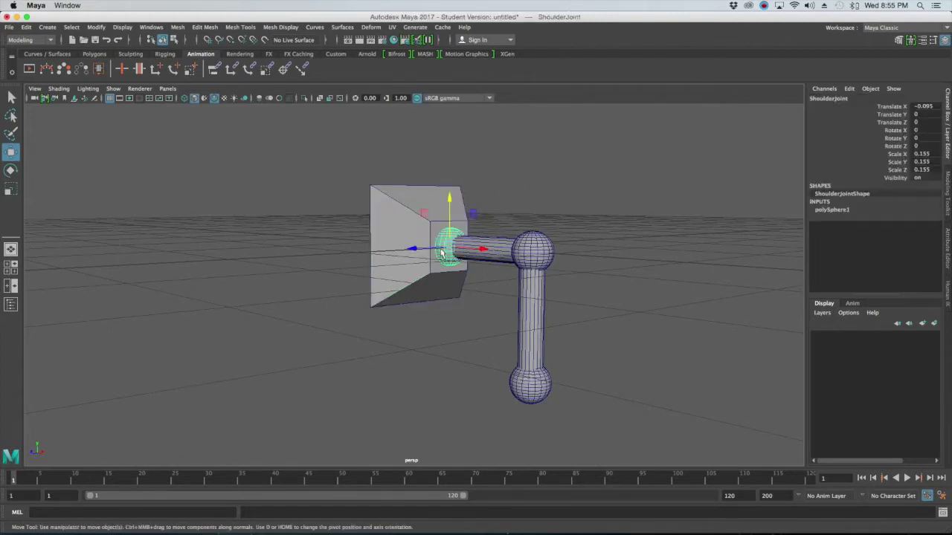
# Select the upper arm segment, elbow sphere, lower arm segment and claw sphere in turn to review their names.
pyautogui.click(494, 242)
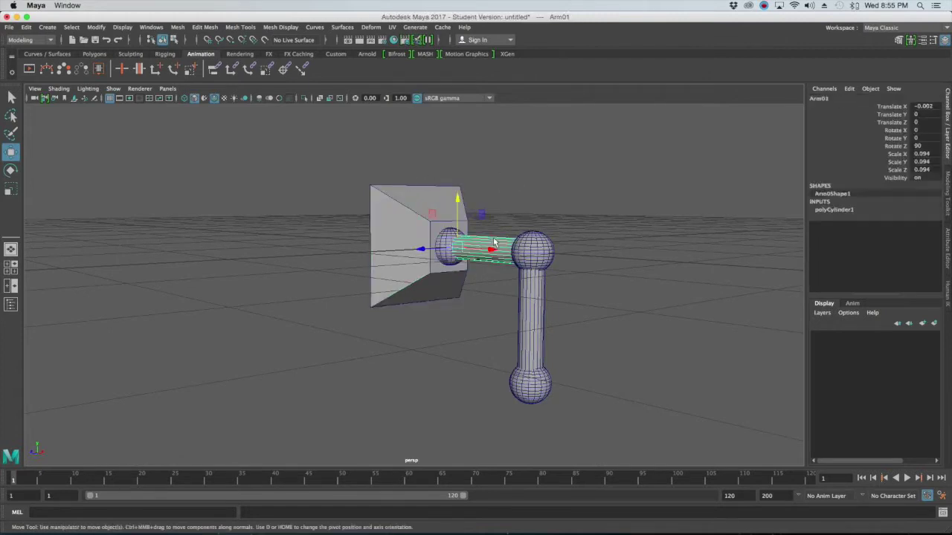
pyautogui.click(537, 243)
pyautogui.click(632, 248)
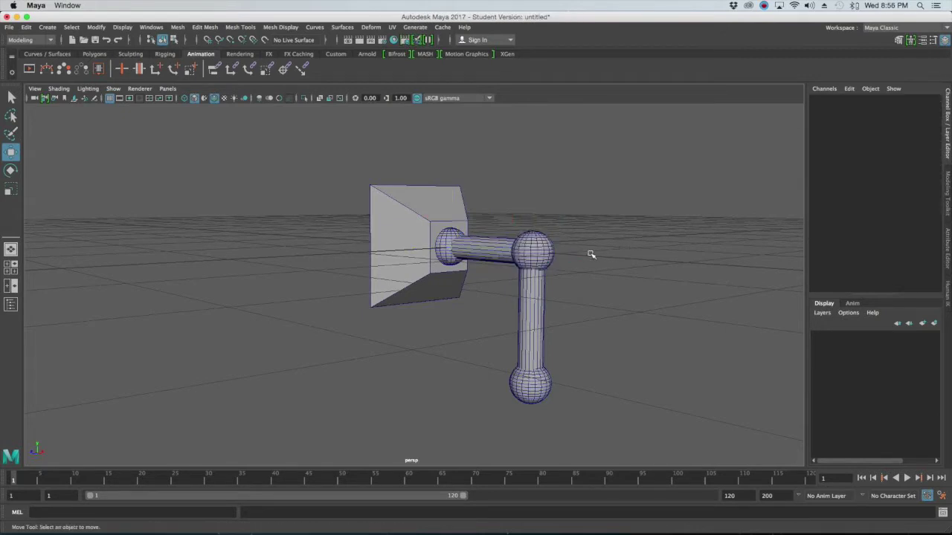
pyautogui.click(524, 285)
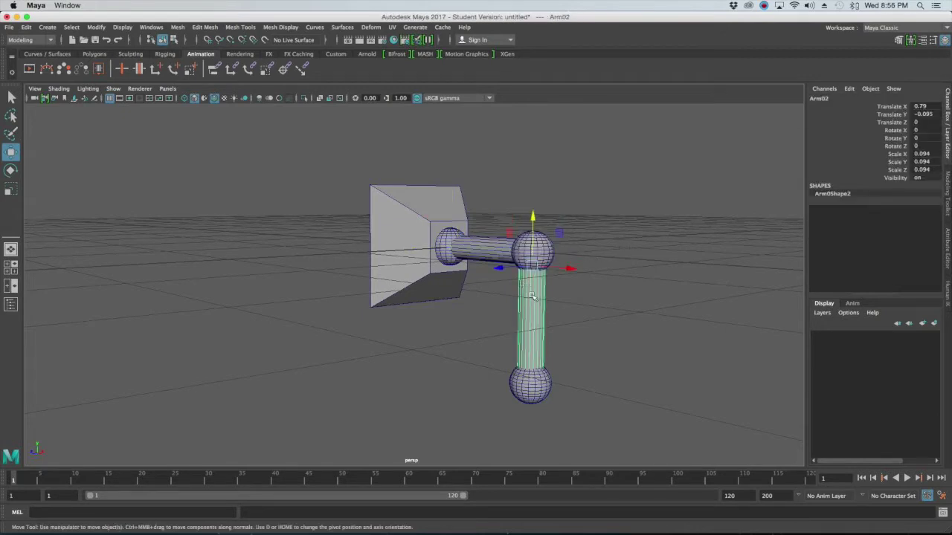
pyautogui.click(542, 389)
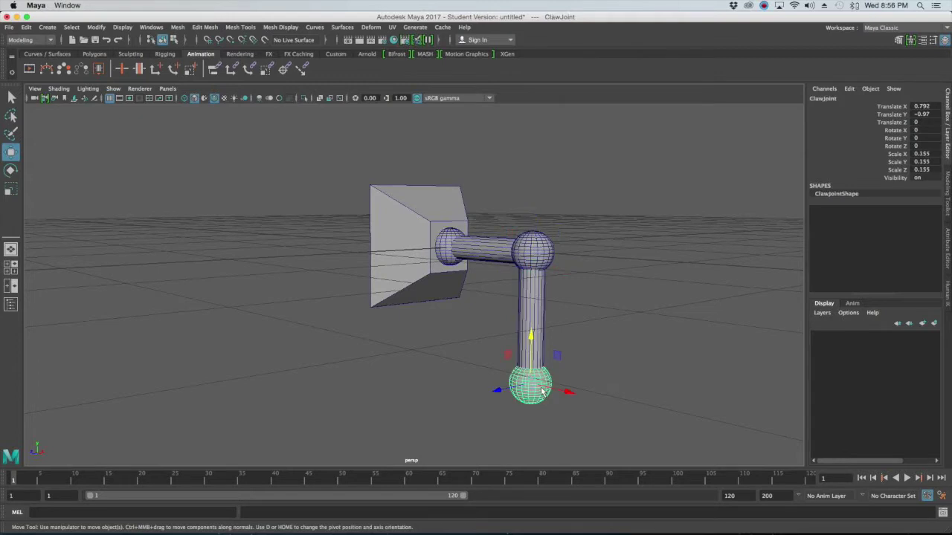
pyautogui.click(587, 330)
pyautogui.scroll(5, 558, 350)
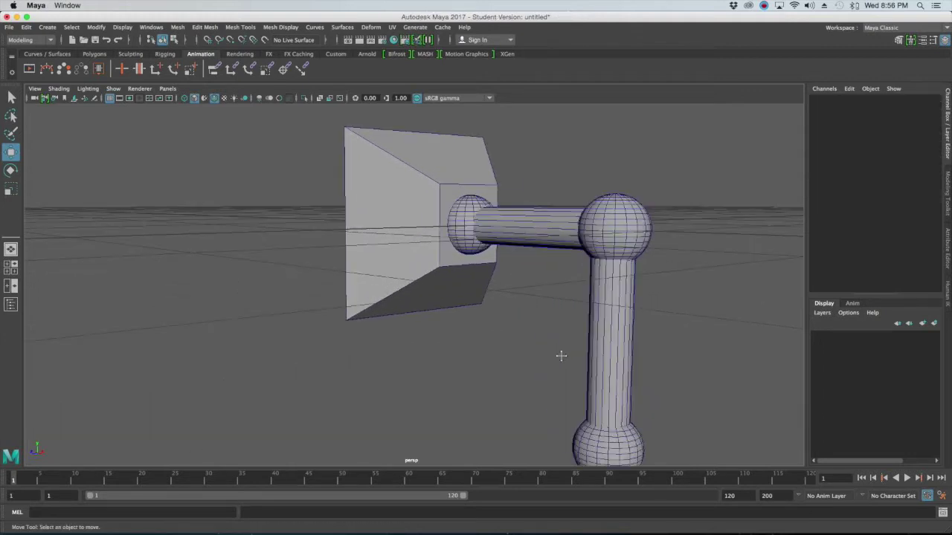
pyautogui.scroll(-5, 551, 344)
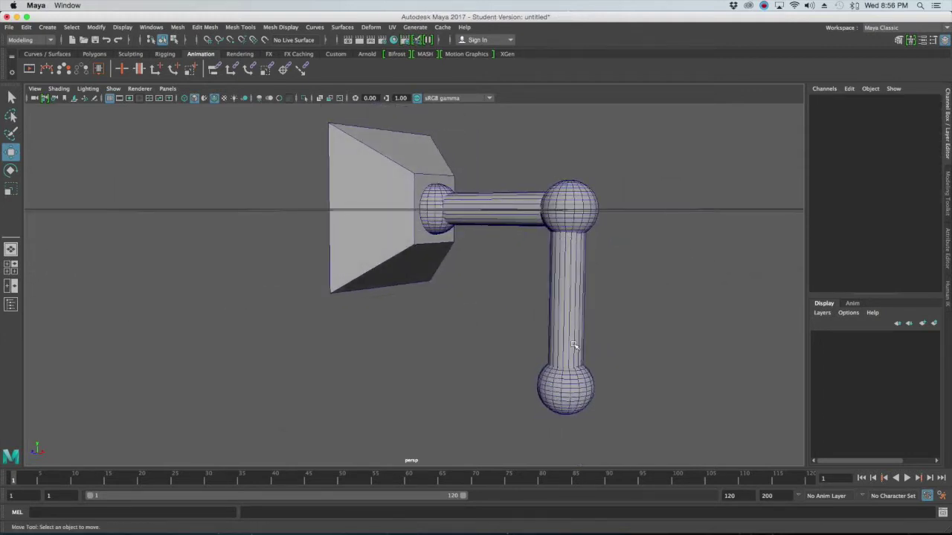
pyautogui.scroll(2, 544, 354)
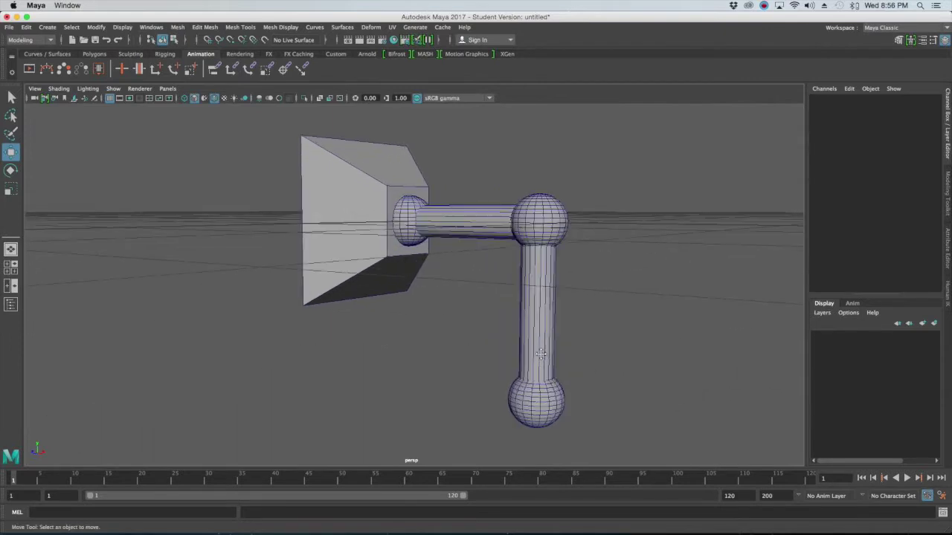
pyautogui.scroll(3, 542, 354)
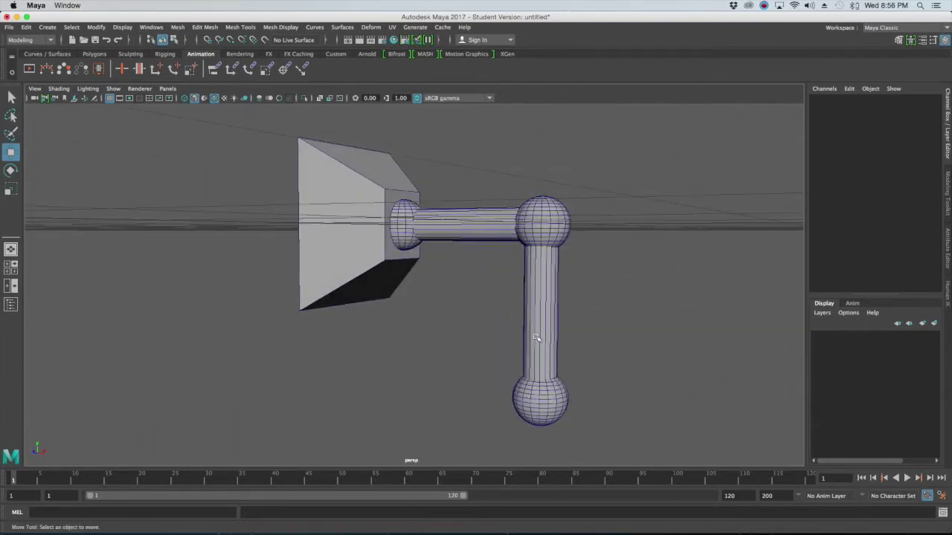
pyautogui.press('space')
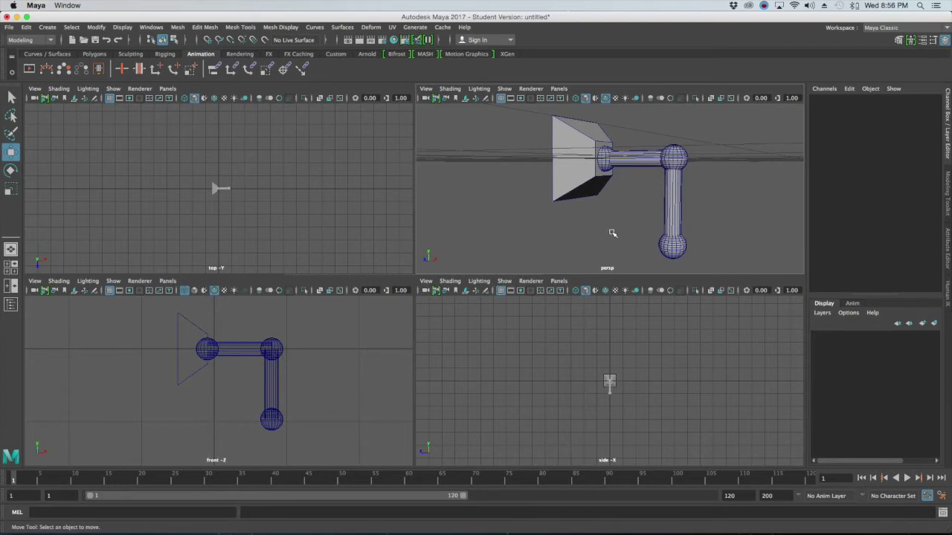
pyautogui.press('space')
pyautogui.scroll(2, 506, 290)
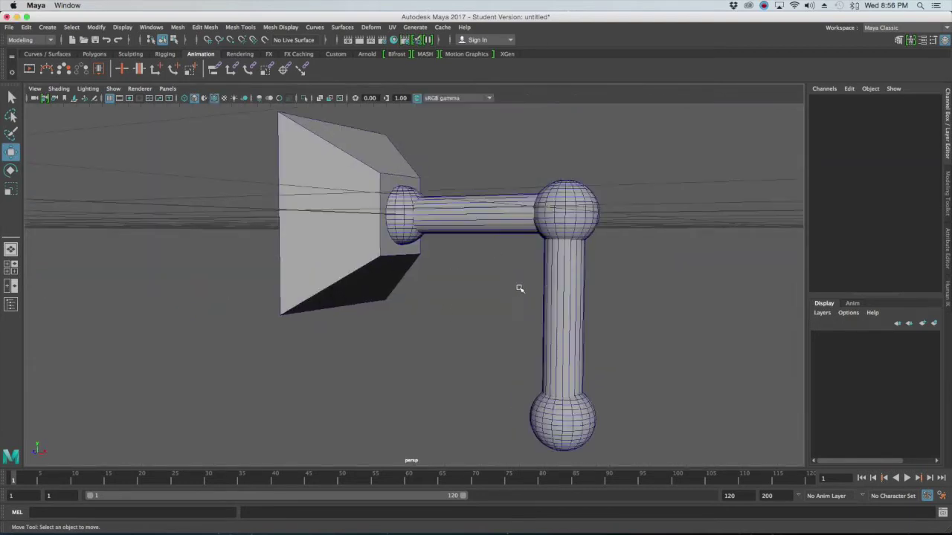
# Duplicate Arm02 in the front view and move the copy straight down to about -1.167 in Y, below the claw sphere.
pyautogui.click(561, 285)
pyautogui.press('space')
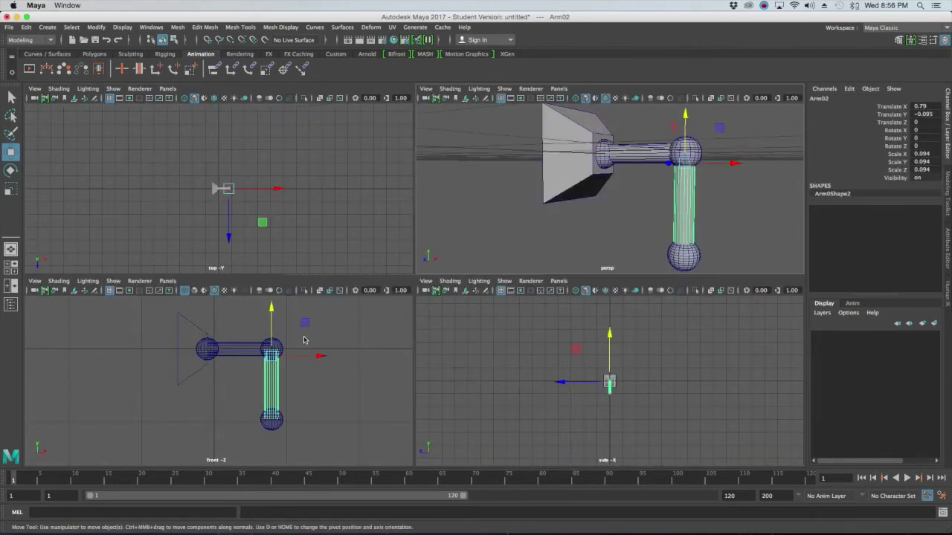
pyautogui.press('space')
pyautogui.scroll(-1, 400, 389)
pyautogui.keyDown('alt'); pyautogui.moveTo(400, 389); pyautogui.dragTo(380, 377, button='middle'); pyautogui.keyUp('alt')
pyautogui.scroll(2, 387, 371)
pyautogui.scroll(3, 387, 371)
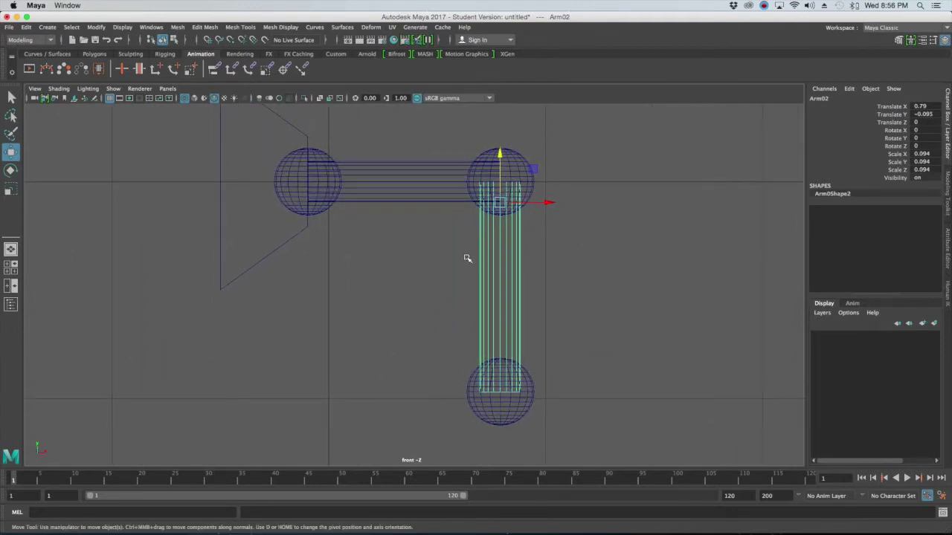
pyautogui.keyDown('alt'); pyautogui.moveTo(510, 308); pyautogui.dragTo(512, 265, button='middle'); pyautogui.keyUp('alt')
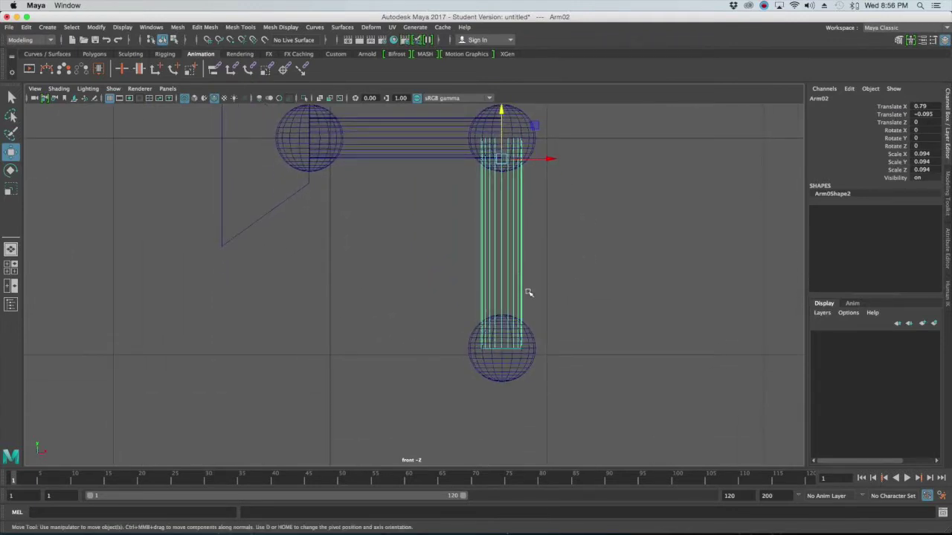
pyautogui.hotkey('ctrl', 'd')
pyautogui.scroll(-5, 534, 282)
pyautogui.moveTo(434, 206); pyautogui.dragTo(455, 260)
pyautogui.scroll(2, 476, 287)
pyautogui.scroll(6, 476, 288)
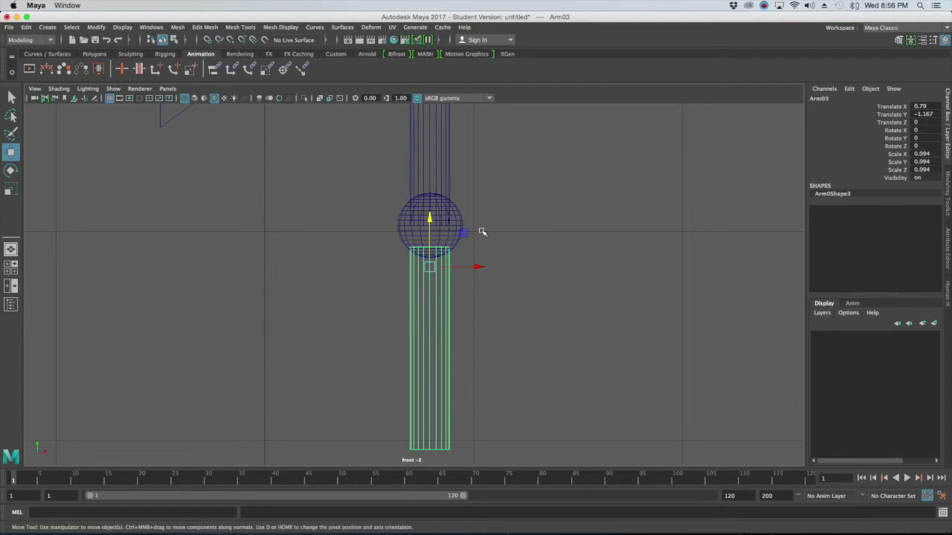
# Scale the copied cylinder uniformly to about 0.029 and move it into the claw sphere's underside, at about 0.816 in X and -1.069 in Y.
pyautogui.press('r')
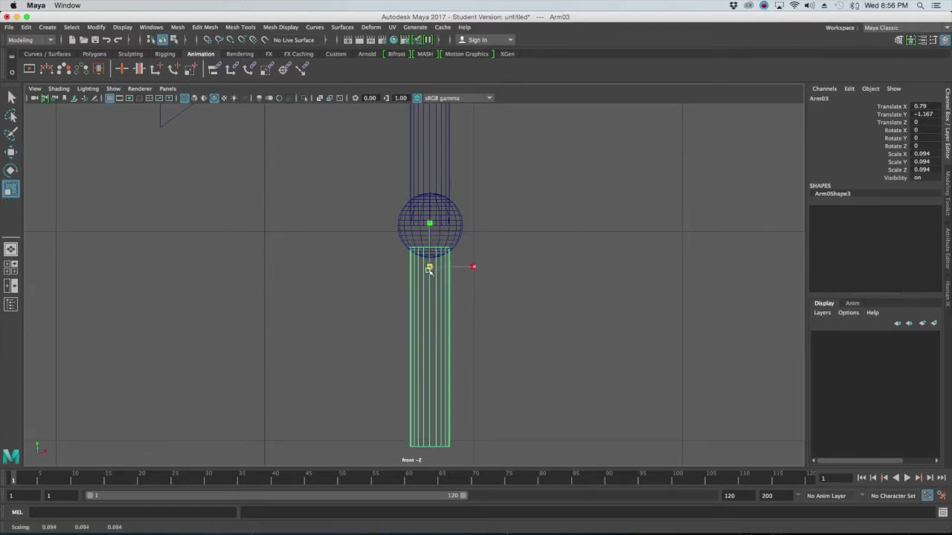
pyautogui.moveTo(430, 268); pyautogui.dragTo(304, 362)
pyautogui.press('w')
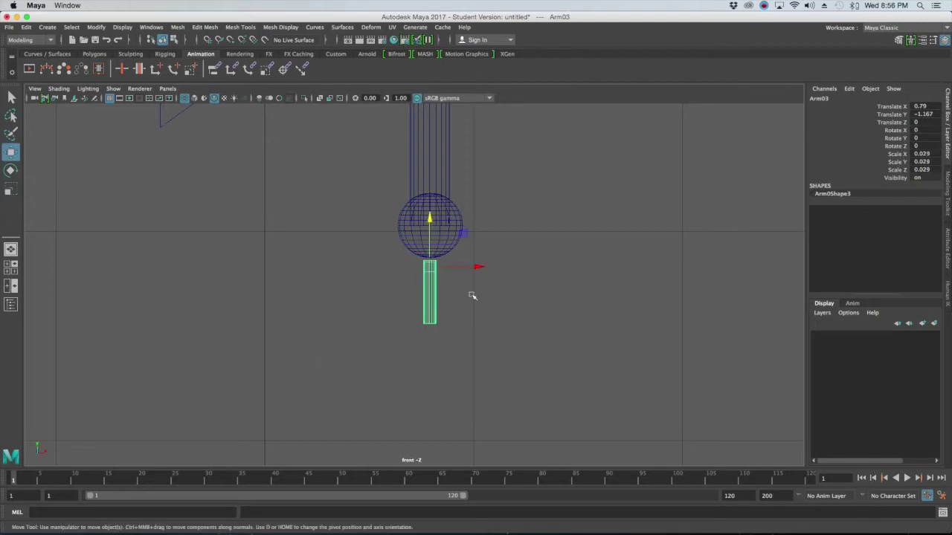
pyautogui.moveTo(438, 269); pyautogui.dragTo(437, 252)
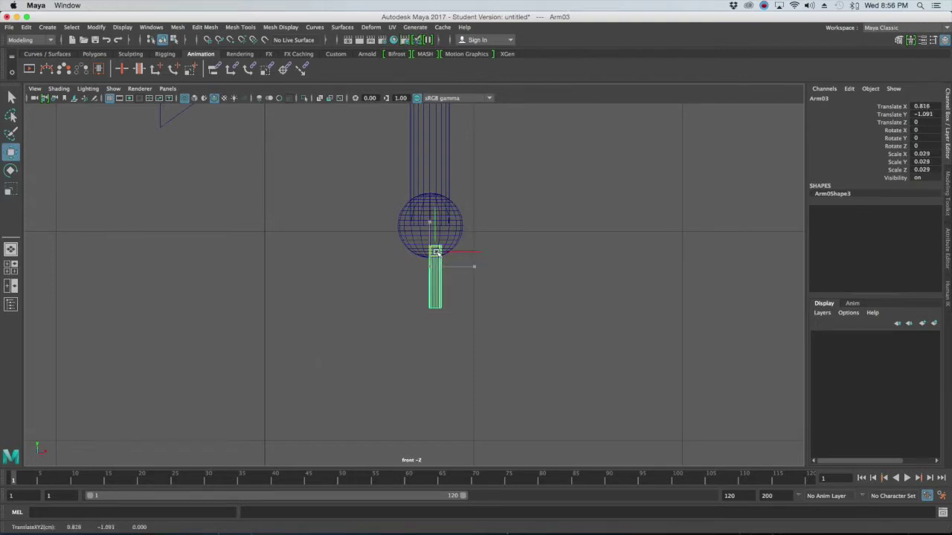
pyautogui.keyDown('alt'); pyautogui.moveTo(542, 247); pyautogui.dragTo(622, 359, button='middle'); pyautogui.keyUp('alt')
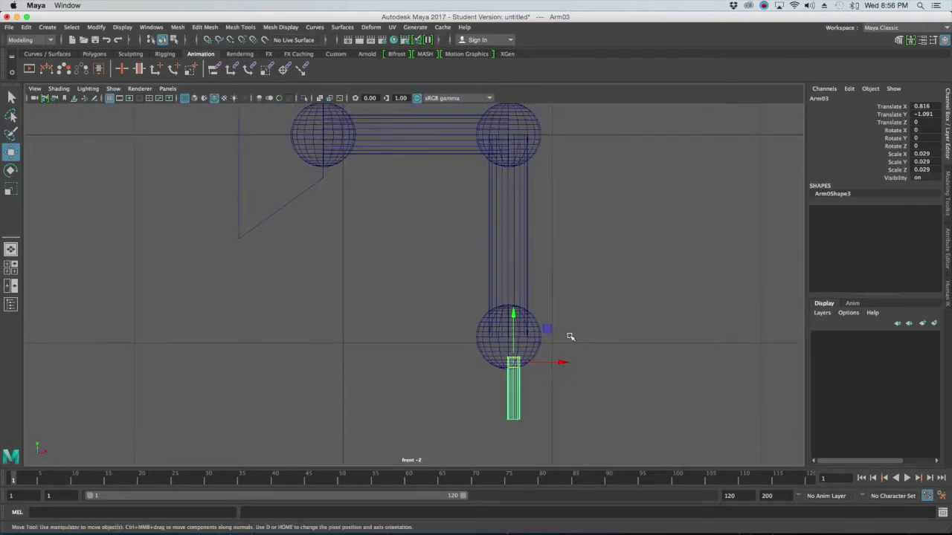
pyautogui.scroll(5, 543, 351)
pyautogui.moveTo(500, 338); pyautogui.dragTo(499, 331)
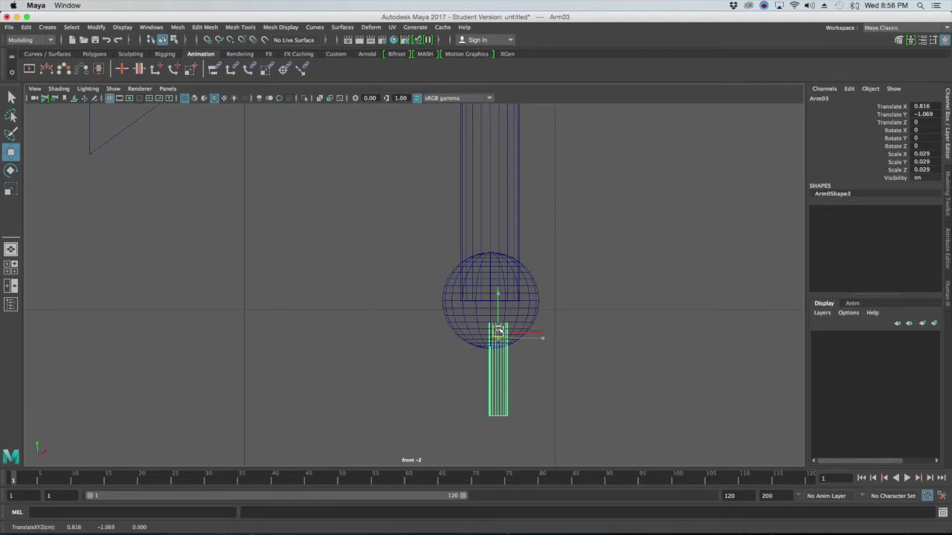
# Move the small cylinder off-centre under the claw sphere in the perspective view, to about 0.053 in Z.
pyautogui.press('space')
pyautogui.press('space')
pyautogui.keyDown('alt'); pyautogui.moveTo(565, 265); pyautogui.dragTo(531, 308); pyautogui.keyUp('alt')
pyautogui.scroll(4, 470, 313)
pyautogui.keyDown('alt'); pyautogui.moveTo(473, 318); pyautogui.dragTo(540, 270); pyautogui.keyUp('alt')
# Shift the small cylinder outward in the front view to about 0.852 in X.
pyautogui.press('space')
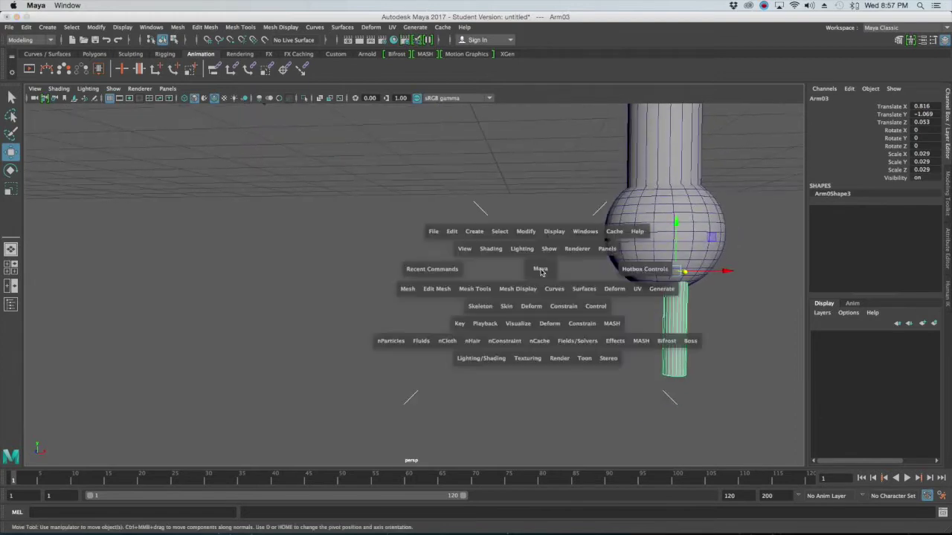
pyautogui.press('space')
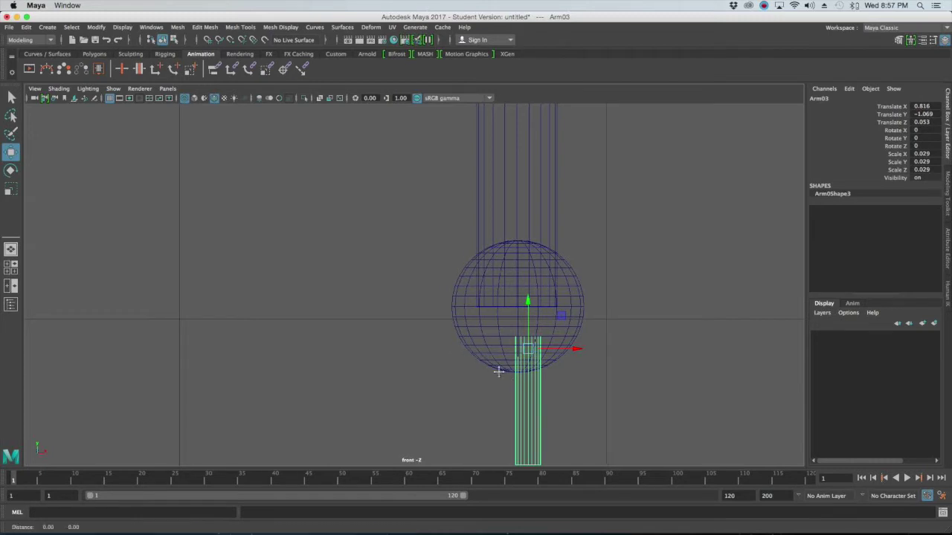
pyautogui.keyDown('alt'); pyautogui.moveTo(504, 373); pyautogui.dragTo(448, 334, button='middle'); pyautogui.keyUp('alt')
pyautogui.moveTo(519, 316); pyautogui.dragTo(530, 315)
# Nudge the small cylinder closer to the claw sphere's centre in the perspective view, to about 0.046 in Z.
pyautogui.press('space')
pyautogui.press('space')
pyautogui.press('f')
pyautogui.scroll(3, 506, 228)
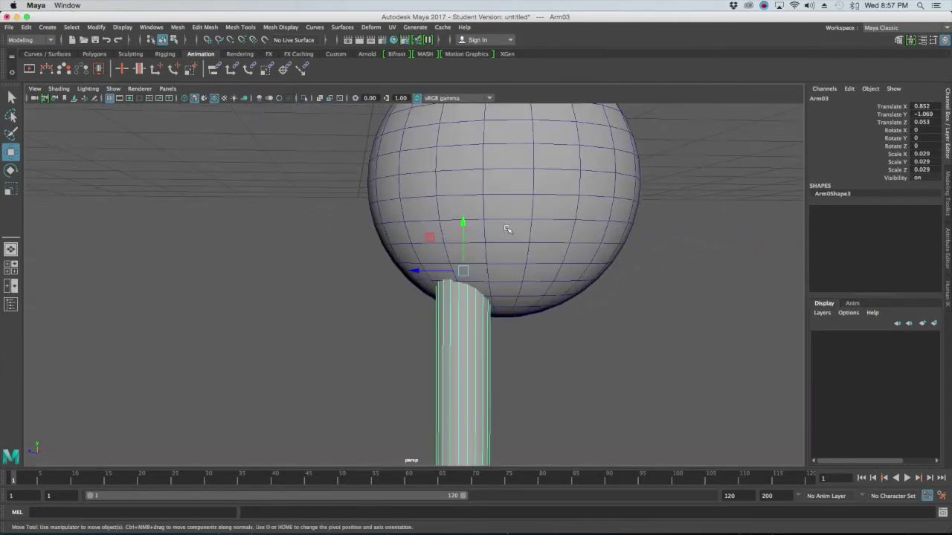
pyautogui.click(513, 296)
pyautogui.click(470, 322)
pyautogui.scroll(-2, 553, 275)
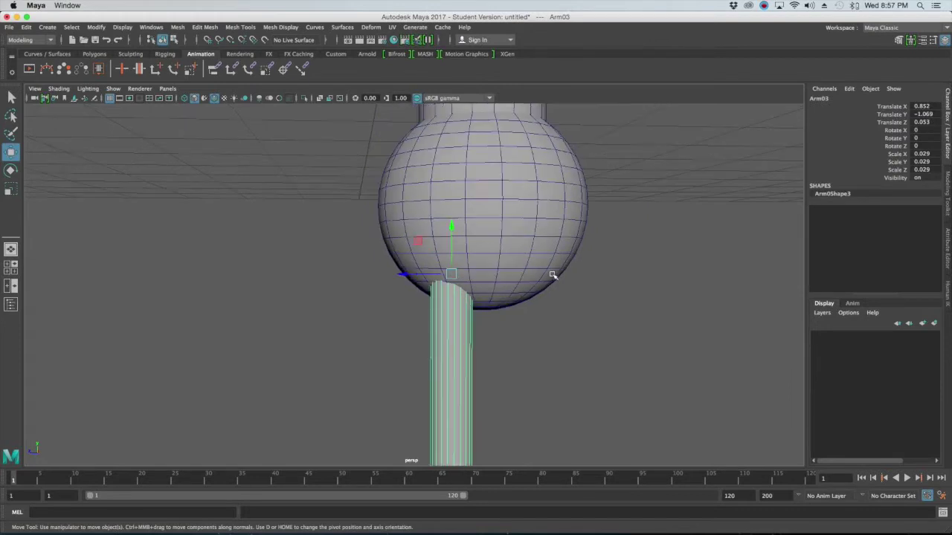
pyautogui.moveTo(437, 275); pyautogui.dragTo(444, 276)
pyautogui.click(610, 277)
# Inspect in wireframe display how far the small cylinder reaches into the claw sphere, and return to shaded display.
pyautogui.scroll(-3, 554, 277)
pyautogui.scroll(3, 538, 277)
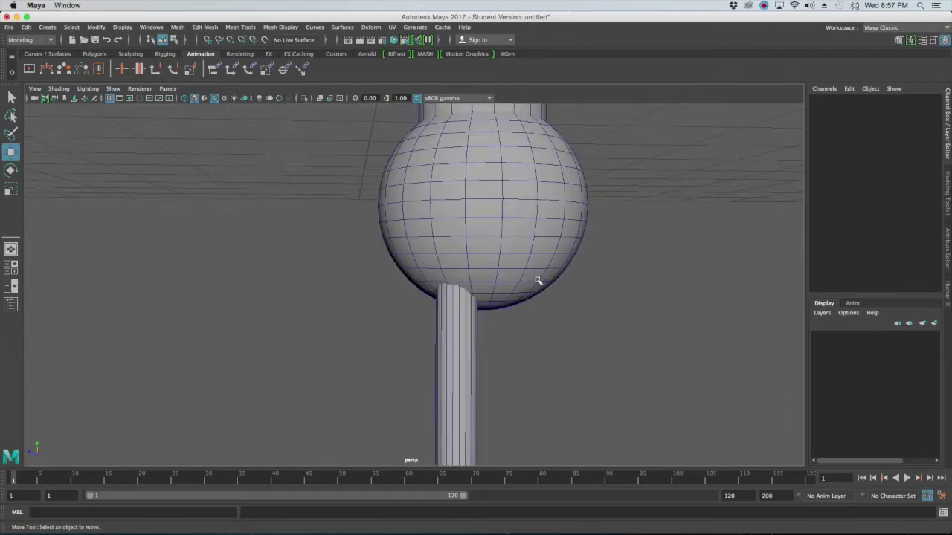
pyautogui.press('4')
pyautogui.moveTo(540, 276)
pyautogui.keyDown('alt'); pyautogui.mouseDown()
pyautogui.moveTo(582, 291)
pyautogui.moveTo(531, 263)
pyautogui.mouseUp(); pyautogui.keyUp('alt')
pyautogui.click(558, 243)
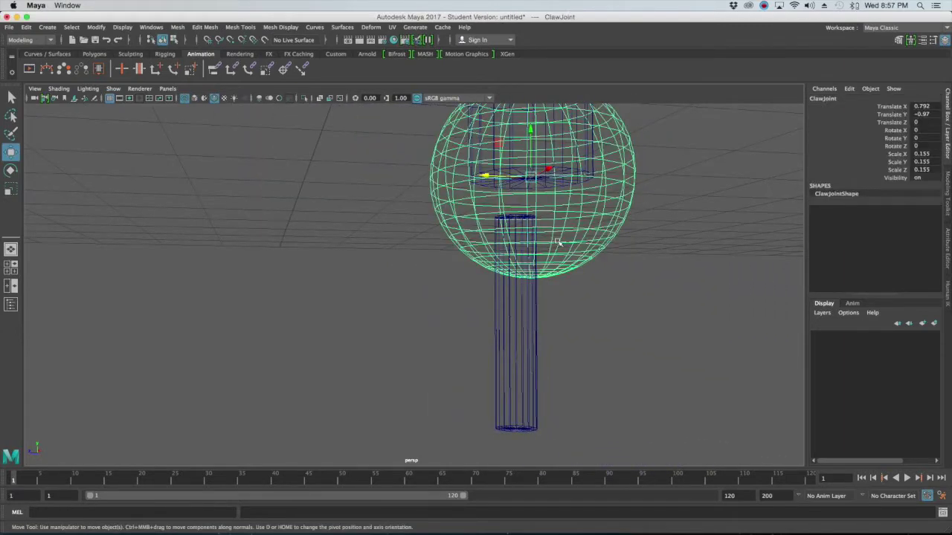
pyautogui.press('5')
pyautogui.click(661, 312)
pyautogui.keyDown('alt'); pyautogui.moveTo(661, 313); pyautogui.dragTo(567, 280); pyautogui.keyUp('alt')
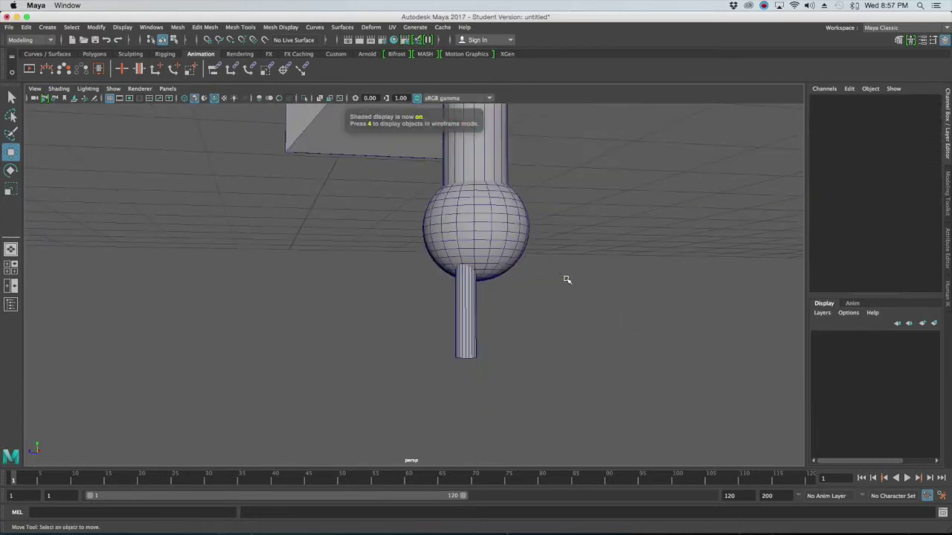
# Rename the small cylinder under the claw sphere Finger01.
pyautogui.click(469, 311)
pyautogui.scroll(-6, 512, 315)
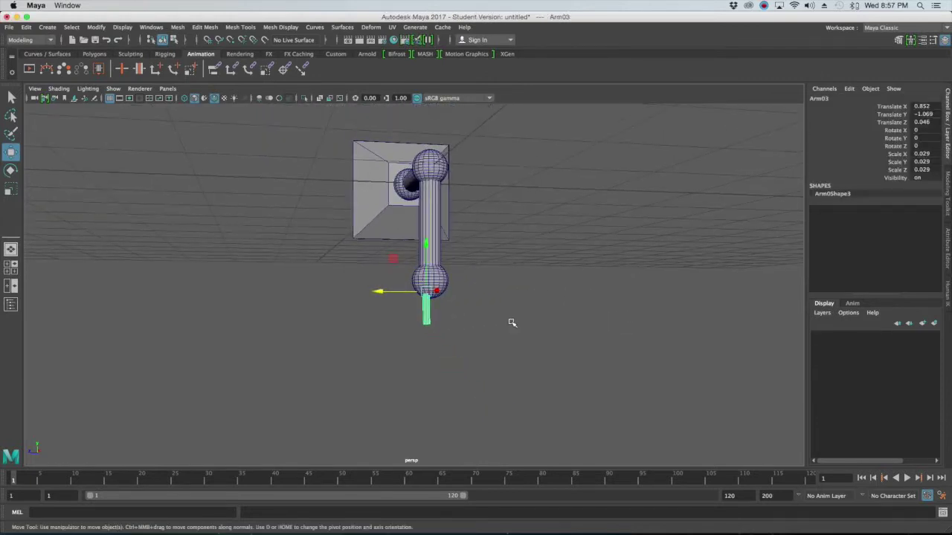
pyautogui.click(478, 315)
pyautogui.scroll(5, 461, 317)
pyautogui.click(439, 321)
pyautogui.doubleClick(823, 99)
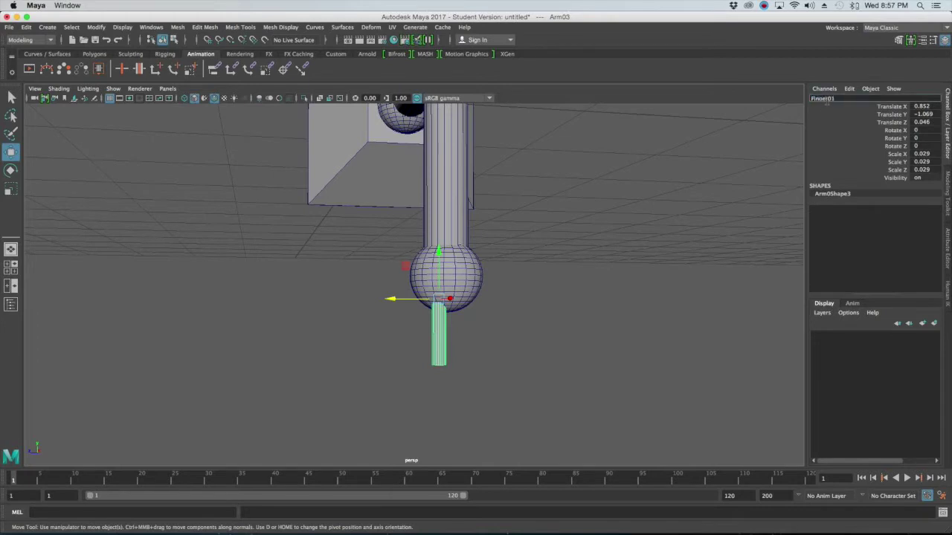
pyautogui.press('Return')
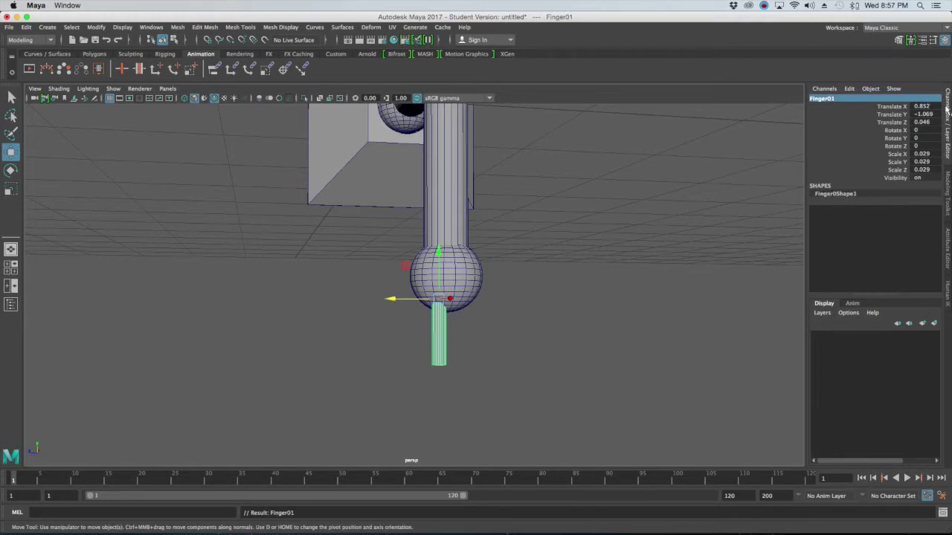
# Turn on wireframe-on-shaded display in a maximized side view, with the claw sphere and finger close up.
pyautogui.click(649, 211)
pyautogui.keyDown('alt'); pyautogui.moveTo(546, 206); pyautogui.dragTo(516, 241); pyautogui.keyUp('alt')
pyautogui.press('space')
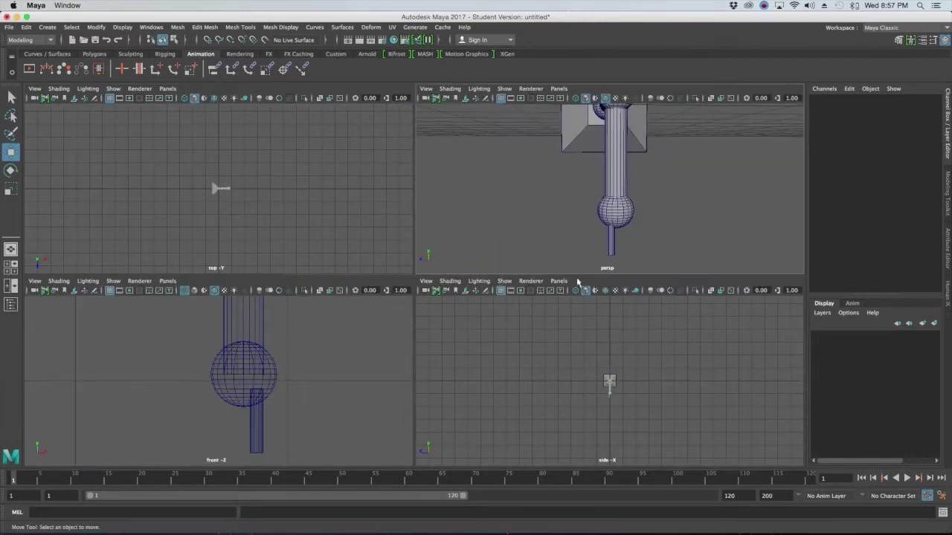
pyautogui.keyDown('alt'); pyautogui.moveTo(590, 366); pyautogui.dragTo(633, 353, button='right'); pyautogui.keyUp('alt')
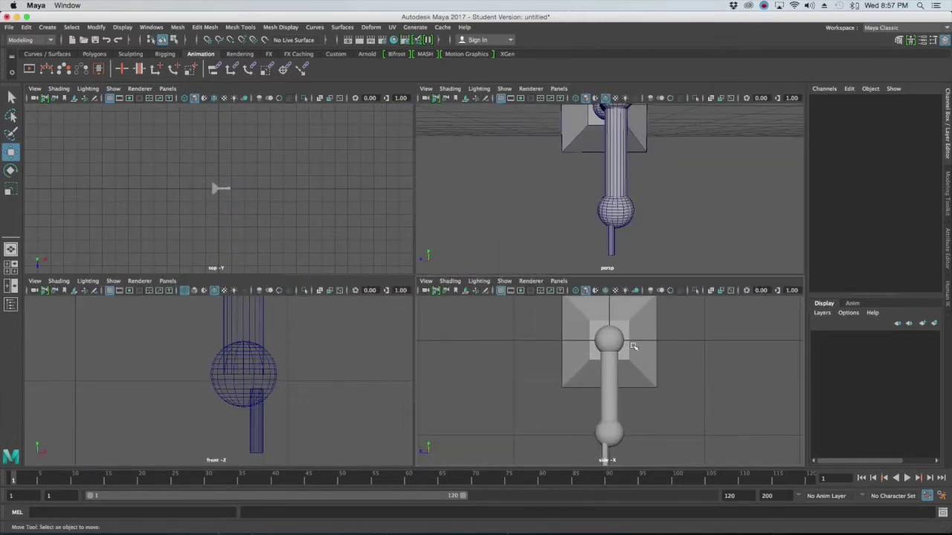
pyautogui.press('space')
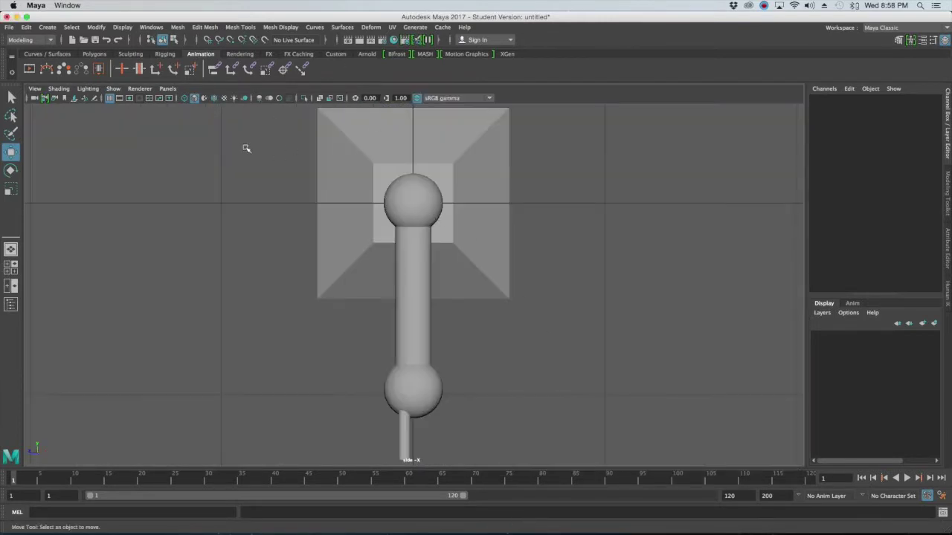
pyautogui.click(214, 98)
pyautogui.moveTo(493, 321)
pyautogui.keyDown('alt'); pyautogui.mouseDown(button='middle')
pyautogui.moveTo(498, 236)
pyautogui.moveTo(520, 161)
pyautogui.mouseUp(button='middle'); pyautogui.keyUp('alt')
pyautogui.moveTo(520, 161)
pyautogui.keyDown('alt'); pyautogui.mouseDown(button='right')
pyautogui.moveTo(533, 224)
pyautogui.moveTo(522, 245)
pyautogui.mouseUp(button='right'); pyautogui.keyUp('alt')
# Duplicate Finger01 and move the copy to about -0.047 in Z, on the opposite side of the claw sphere's centre.
pyautogui.click(465, 262)
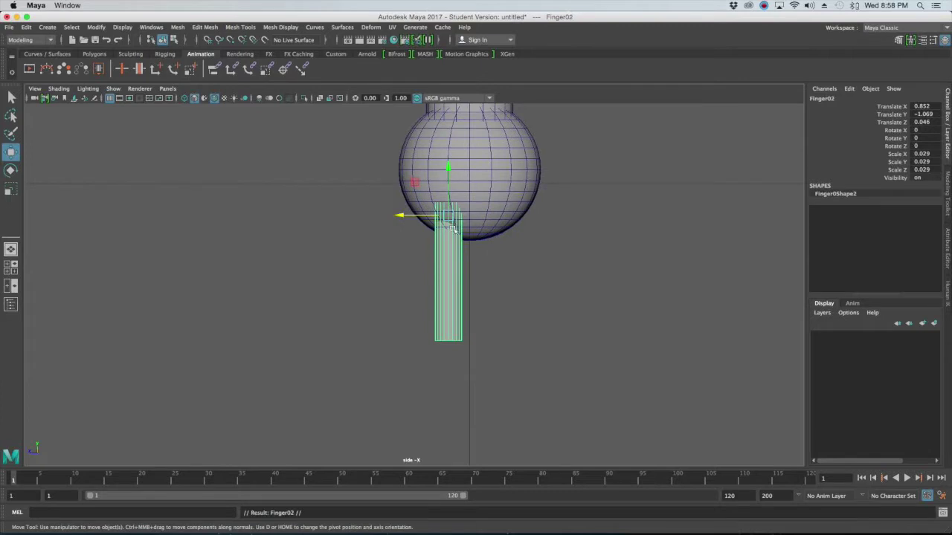
pyautogui.hotkey('ctrl', 'd')
pyautogui.moveTo(400, 215); pyautogui.dragTo(454, 223)
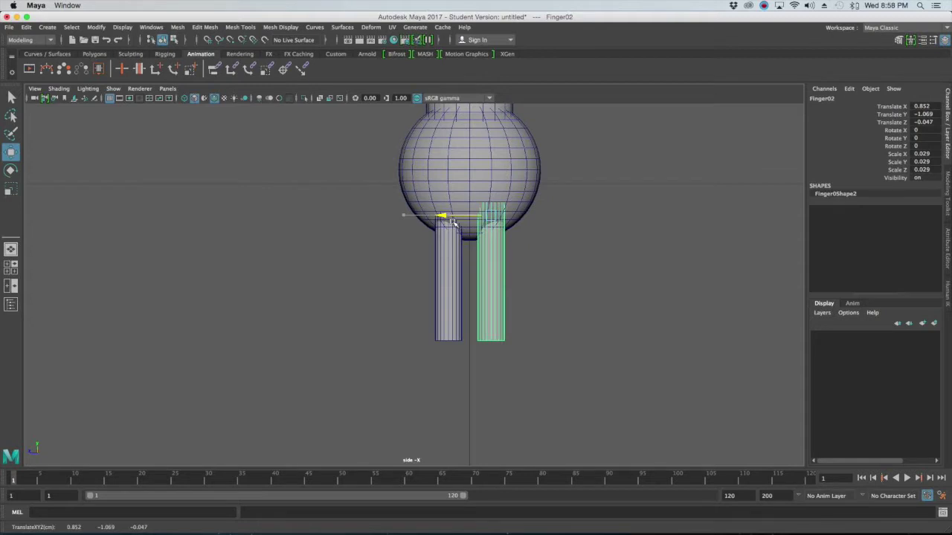
pyautogui.moveTo(453, 221); pyautogui.dragTo(453, 222)
pyautogui.click(606, 267)
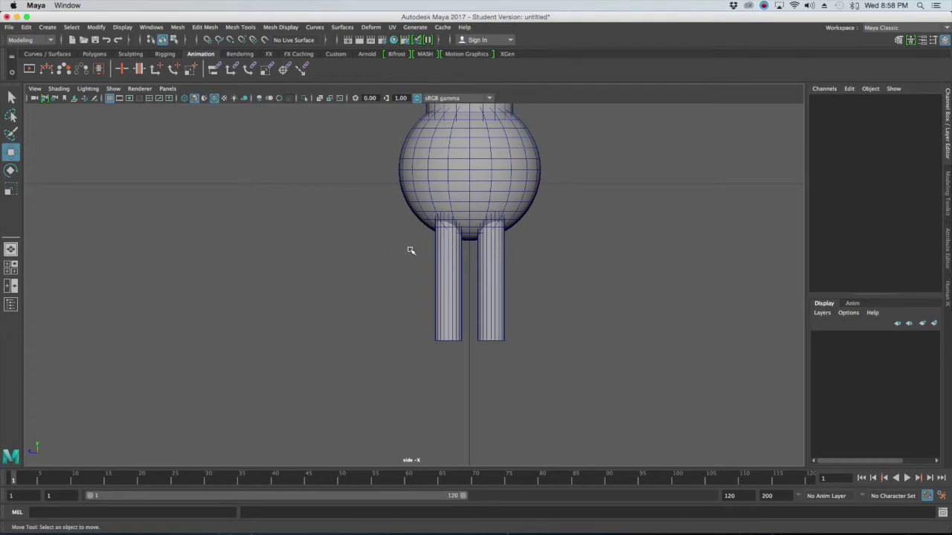
# Move the two fingers slightly farther apart beneath the claw sphere, placing Finger02 at about -0.055 in Z.
pyautogui.click(459, 258)
pyautogui.moveTo(416, 216); pyautogui.dragTo(455, 218)
pyautogui.click(491, 250)
pyautogui.click(541, 230)
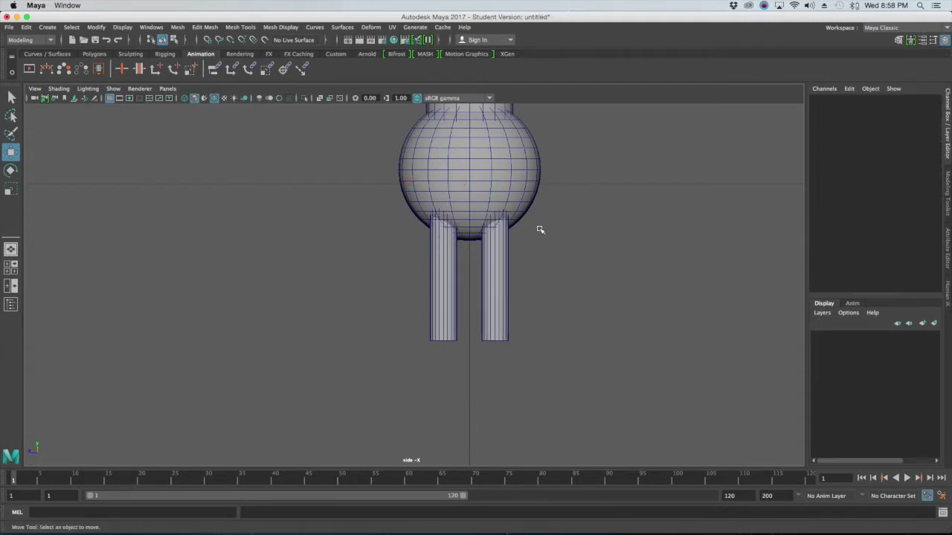
# Examine the placement of both fingers under the claw sphere from several angles in the perspective view.
pyautogui.press('space')
pyautogui.press('space')
pyautogui.keyDown('alt'); pyautogui.moveTo(631, 285); pyautogui.dragTo(633, 253, button='middle'); pyautogui.keyUp('alt')
pyautogui.keyDown('alt'); pyautogui.moveTo(632, 253); pyautogui.dragTo(466, 299); pyautogui.keyUp('alt')
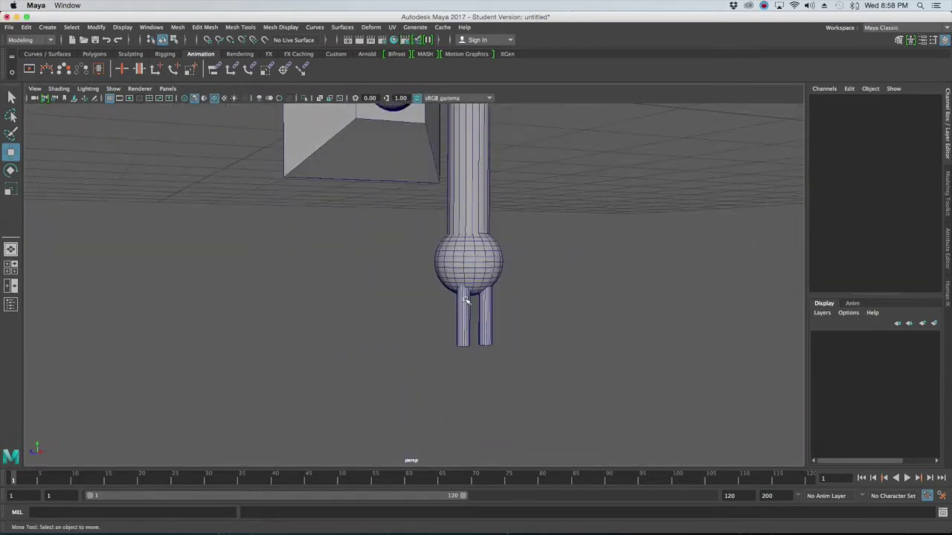
pyautogui.click(466, 299)
pyautogui.click(489, 314)
pyautogui.keyDown('alt'); pyautogui.moveTo(479, 311); pyautogui.dragTo(509, 296); pyautogui.keyUp('alt')
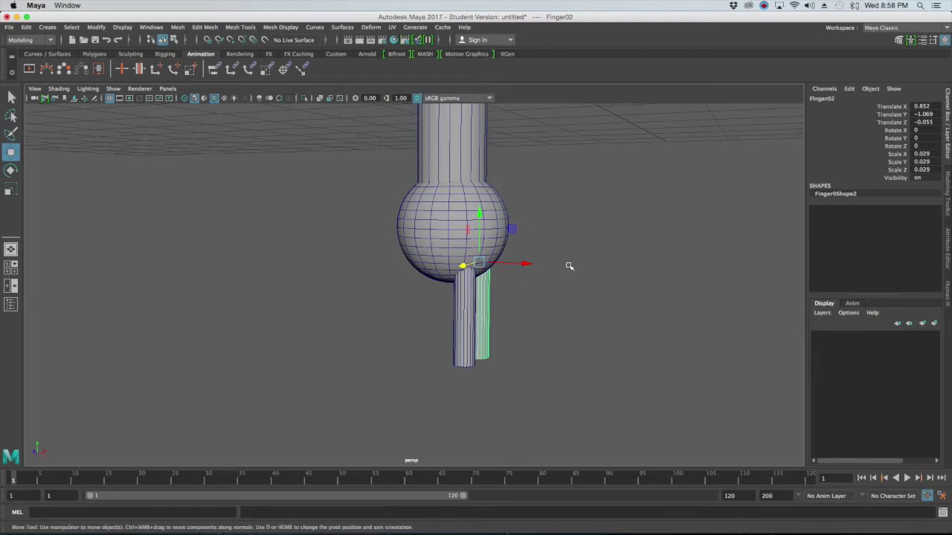
pyautogui.click(542, 265)
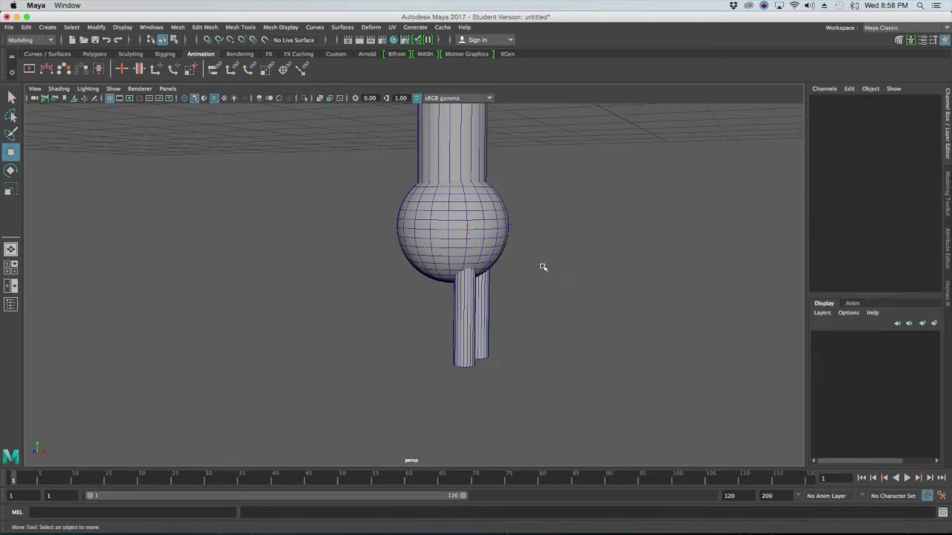
# Duplicate the ClawJoint sphere and move the copy straight down to about -1.325 in Y in the front view.
pyautogui.click(493, 222)
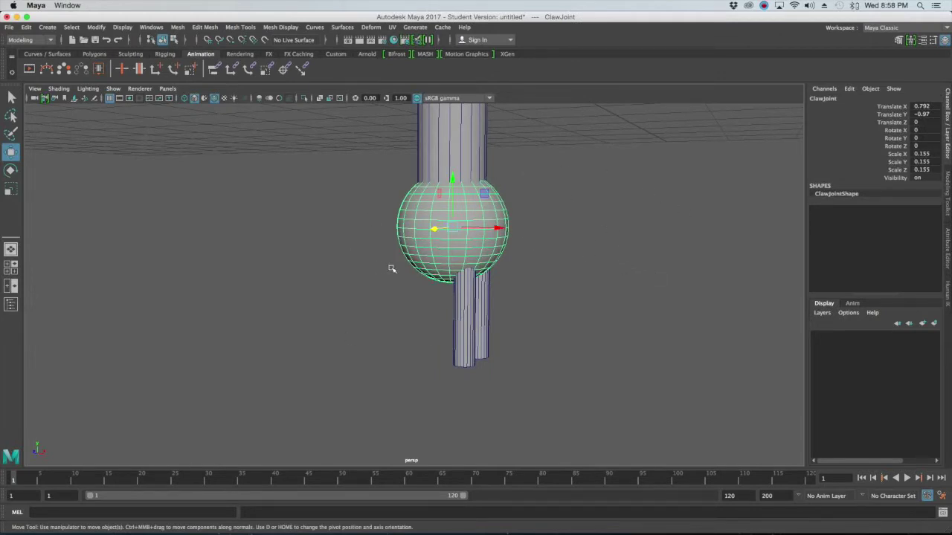
pyautogui.press('space')
pyautogui.press('space')
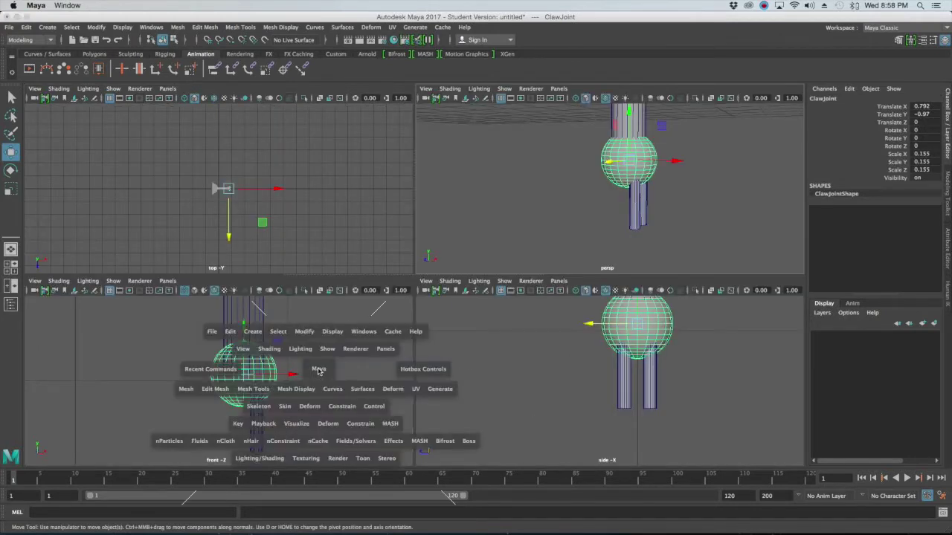
pyautogui.hotkey('ctrl', 'd')
pyautogui.moveTo(469, 243); pyautogui.dragTo(476, 386)
pyautogui.moveTo(479, 402); pyautogui.dragTo(480, 403)
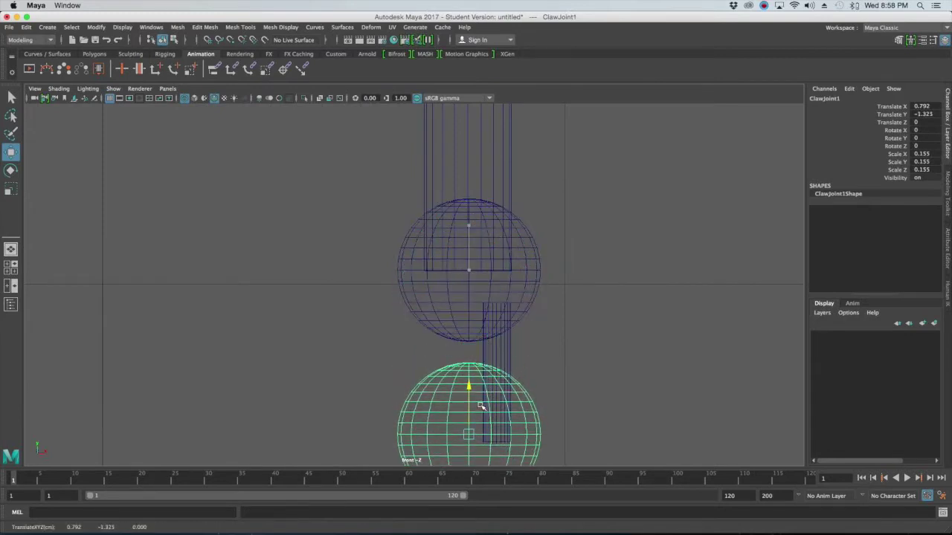
# Scale the copied sphere uniformly to about 0.071 and center it on the finger's lower end at about X 0.852, Y -1.341.
pyautogui.press('f')
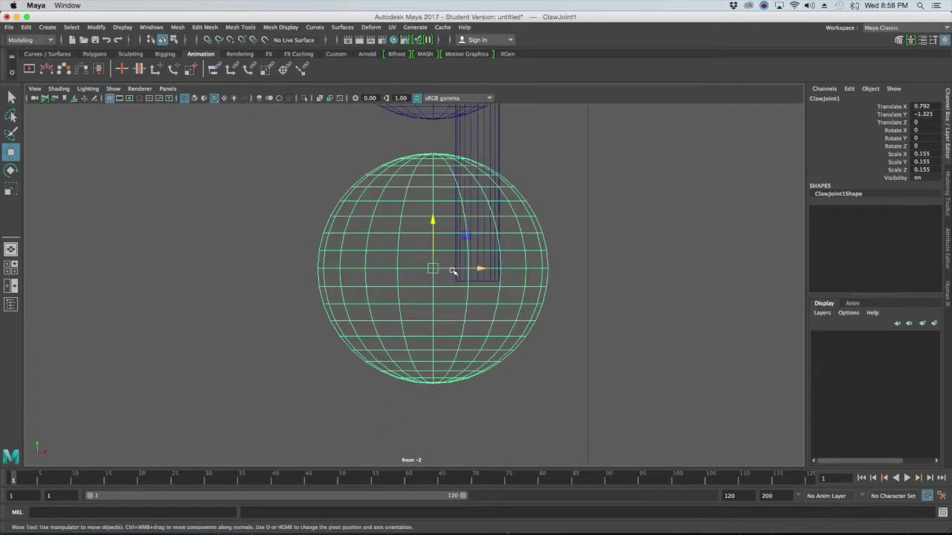
pyautogui.press('r')
pyautogui.moveTo(433, 269); pyautogui.dragTo(324, 333)
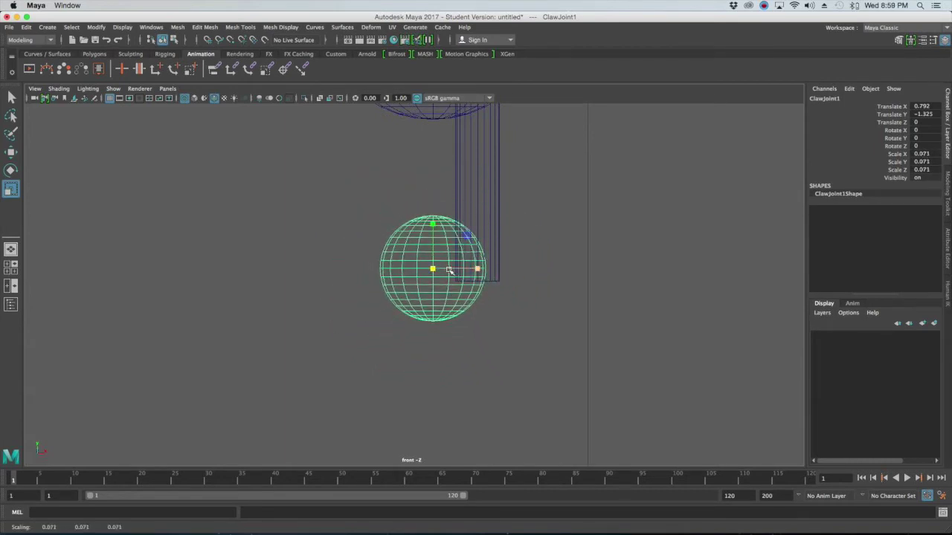
pyautogui.press('w')
pyautogui.moveTo(436, 270); pyautogui.dragTo(476, 285)
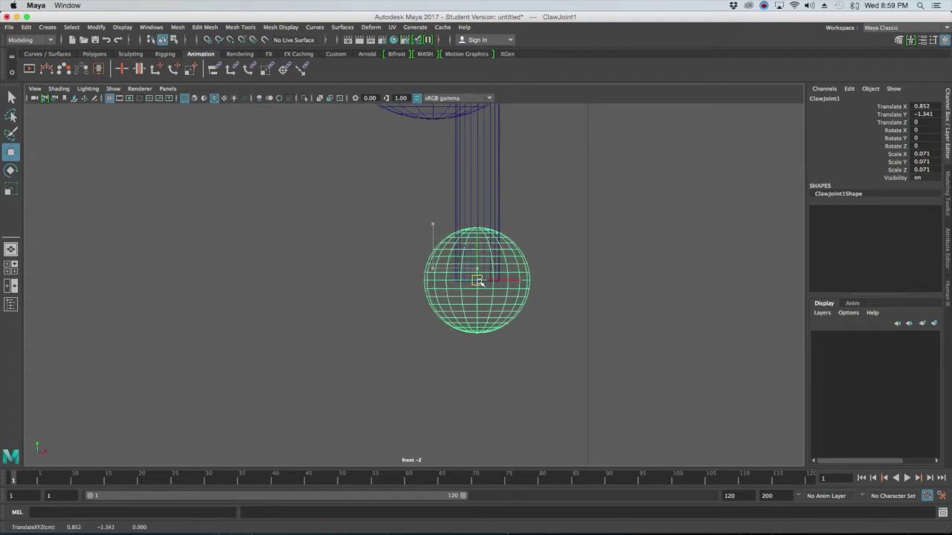
# Shrink the copied sphere uniformly to about 0.033 so it is just slightly wider than the finger.
pyautogui.press('r')
pyautogui.moveTo(478, 281); pyautogui.dragTo(436, 294)
pyautogui.scroll(4, 441, 293)
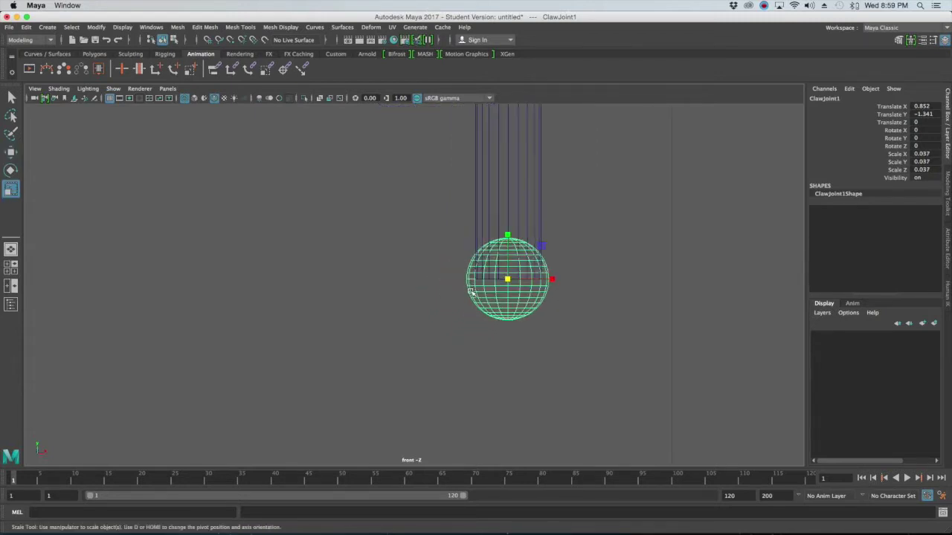
pyautogui.scroll(-8, 429, 298)
pyautogui.scroll(6, 439, 305)
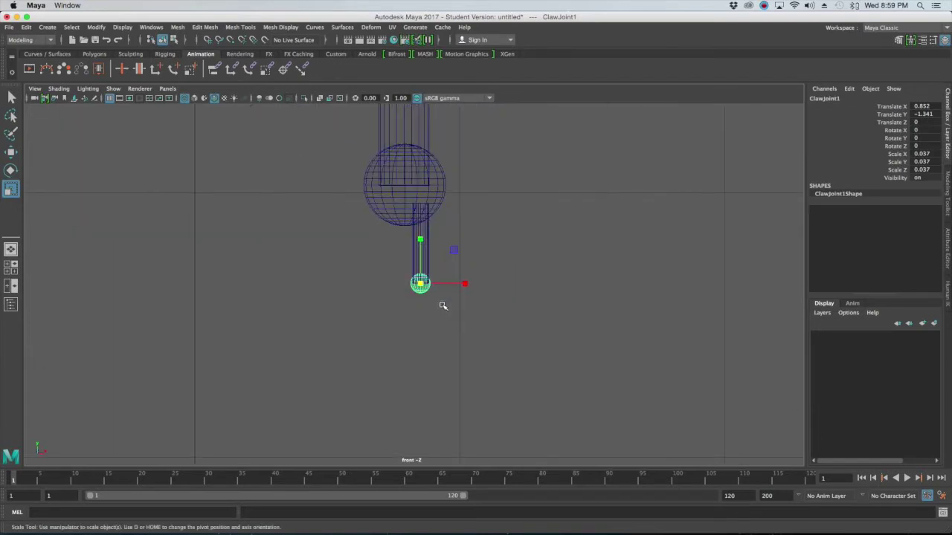
pyautogui.keyDown('alt'); pyautogui.moveTo(475, 306); pyautogui.dragTo(449, 305, button='middle'); pyautogui.keyUp('alt')
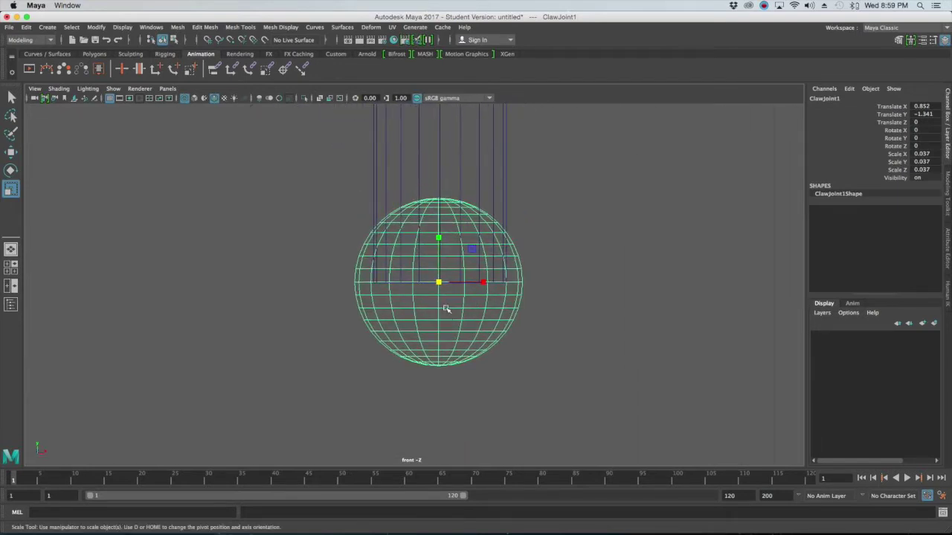
pyautogui.scroll(2, 447, 290)
pyautogui.moveTo(445, 282); pyautogui.dragTo(427, 289)
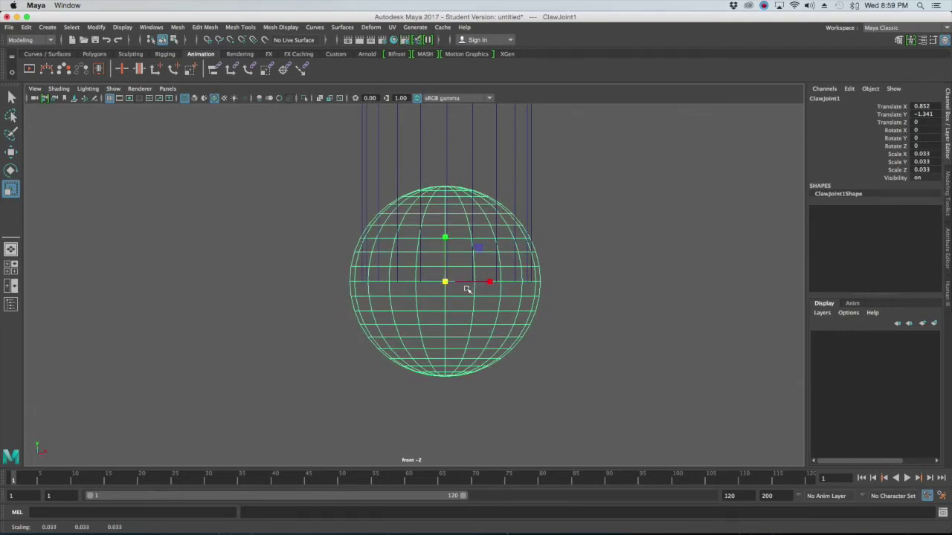
# Return the front view to shaded display and move the small sphere to about 0.058 in Z, onto one finger's end.
pyautogui.press('5')
pyautogui.press('space')
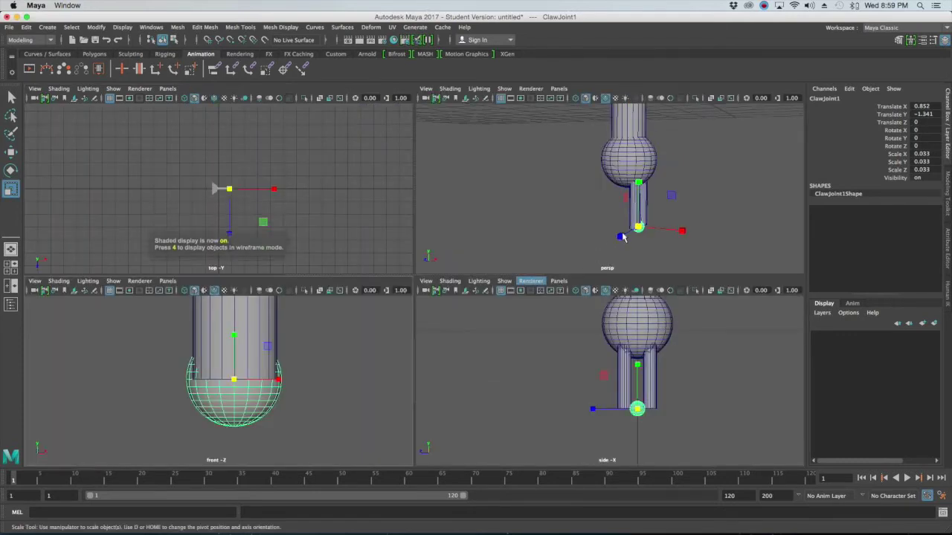
pyautogui.press('5')
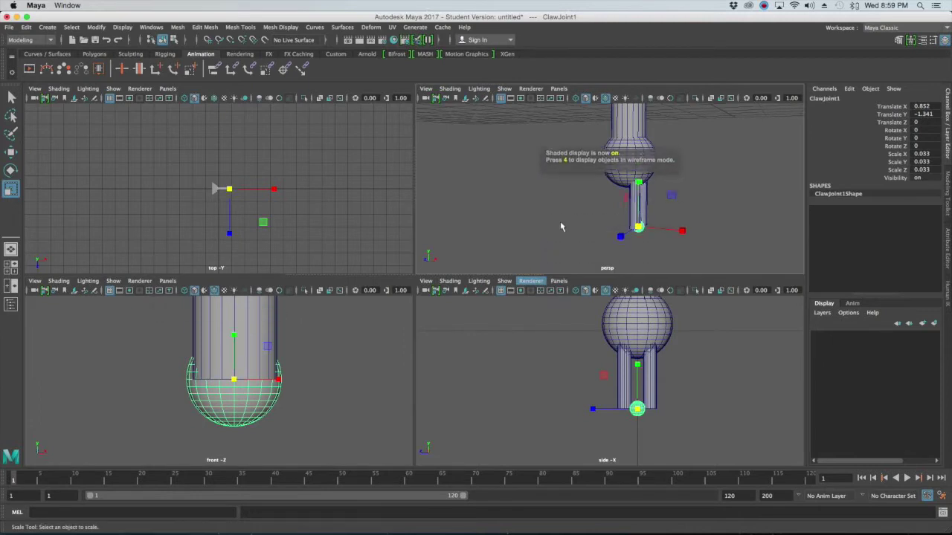
pyautogui.click(563, 220)
pyautogui.press('space')
pyautogui.keyDown('alt'); pyautogui.moveTo(559, 255); pyautogui.dragTo(503, 223); pyautogui.keyUp('alt')
pyautogui.press('space')
pyautogui.press('space')
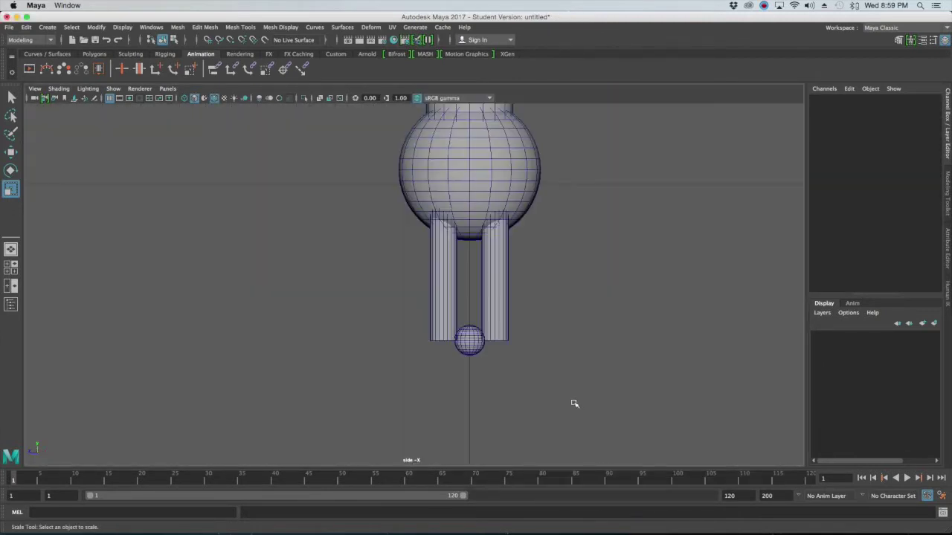
pyautogui.click(473, 342)
pyautogui.press('w')
pyautogui.moveTo(446, 341); pyautogui.dragTo(419, 342)
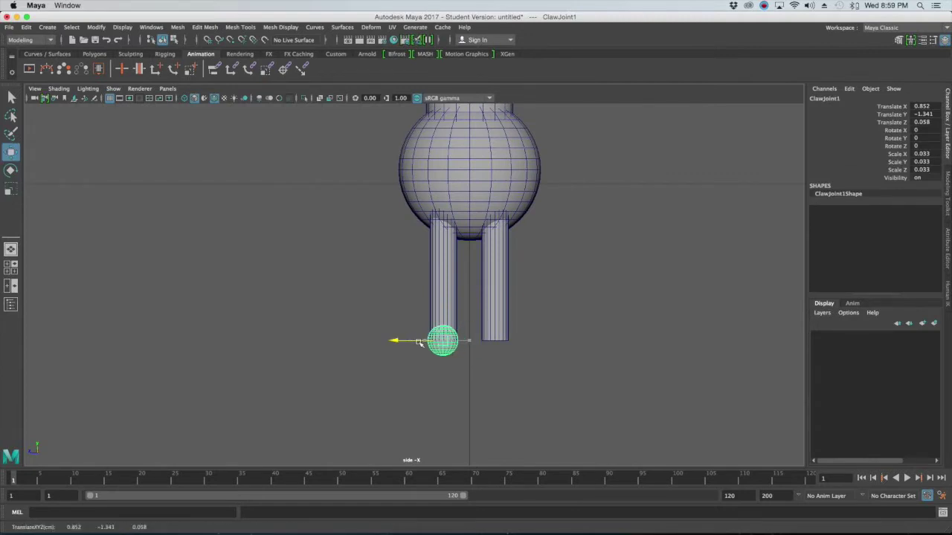
# Enlarge the small sphere at the finger's end uniformly to a scale of about 0.04.
pyautogui.press('space')
pyautogui.press('space')
pyautogui.click(521, 303)
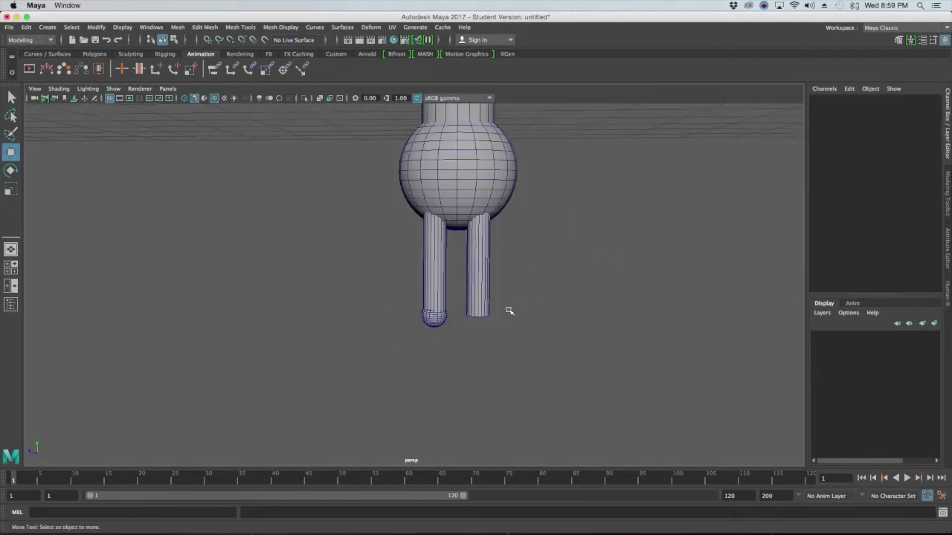
pyautogui.click(435, 321)
pyautogui.press('f')
pyautogui.keyDown('alt'); pyautogui.moveTo(546, 351); pyautogui.dragTo(669, 355); pyautogui.keyUp('alt')
pyautogui.click(622, 322)
pyautogui.keyDown('alt'); pyautogui.moveTo(622, 322); pyautogui.dragTo(474, 321); pyautogui.keyUp('alt')
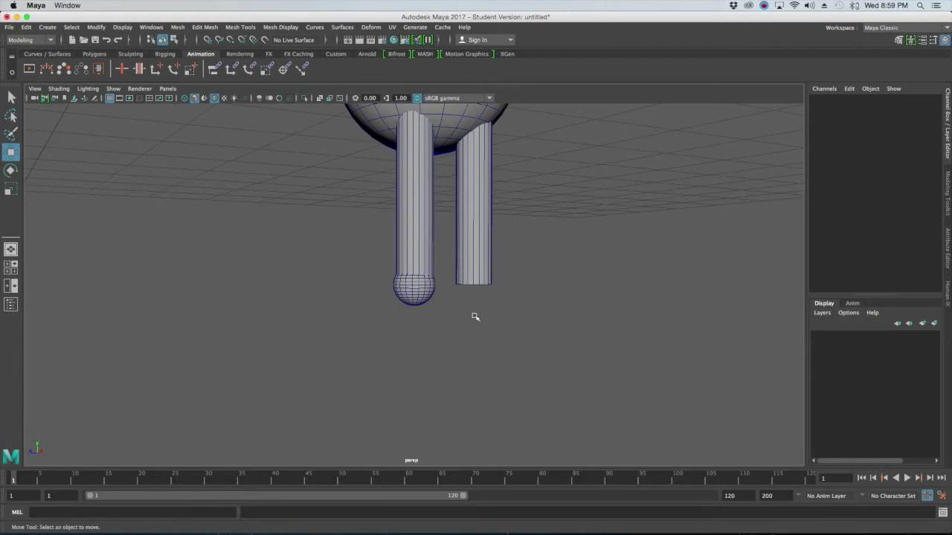
pyautogui.click(413, 301)
pyautogui.press('r')
pyautogui.keyDown('alt'); pyautogui.moveTo(448, 290); pyautogui.dragTo(424, 289); pyautogui.keyUp('alt')
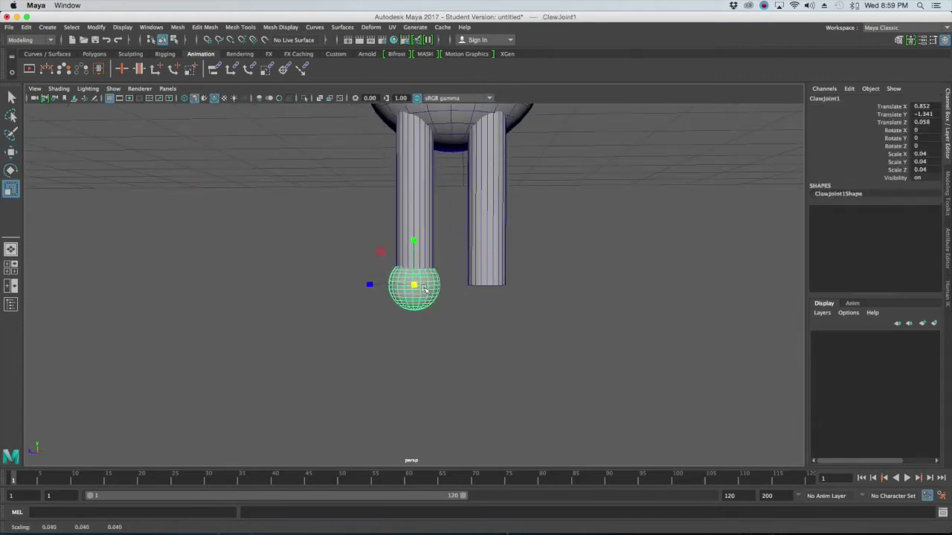
pyautogui.click(483, 305)
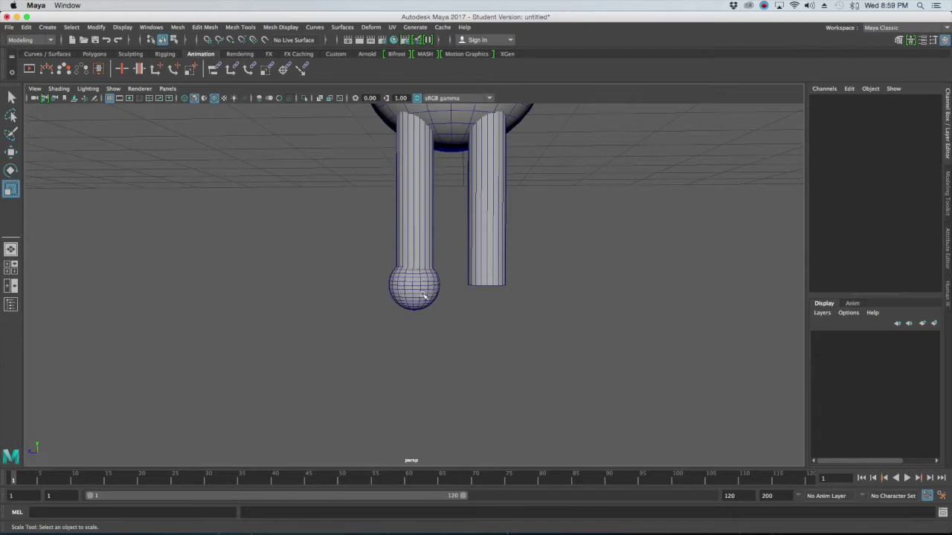
# Lower the small sphere to about -1.361 in Y so it sits further below the finger's end.
pyautogui.keyDown('alt'); pyautogui.moveTo(424, 296); pyautogui.dragTo(490, 332); pyautogui.keyUp('alt')
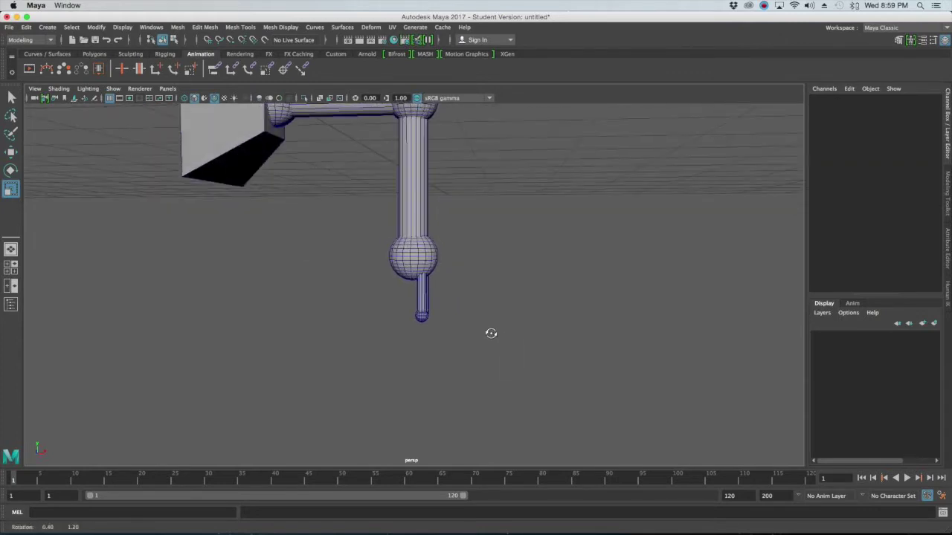
pyautogui.scroll(10, 491, 332)
pyautogui.click(455, 342)
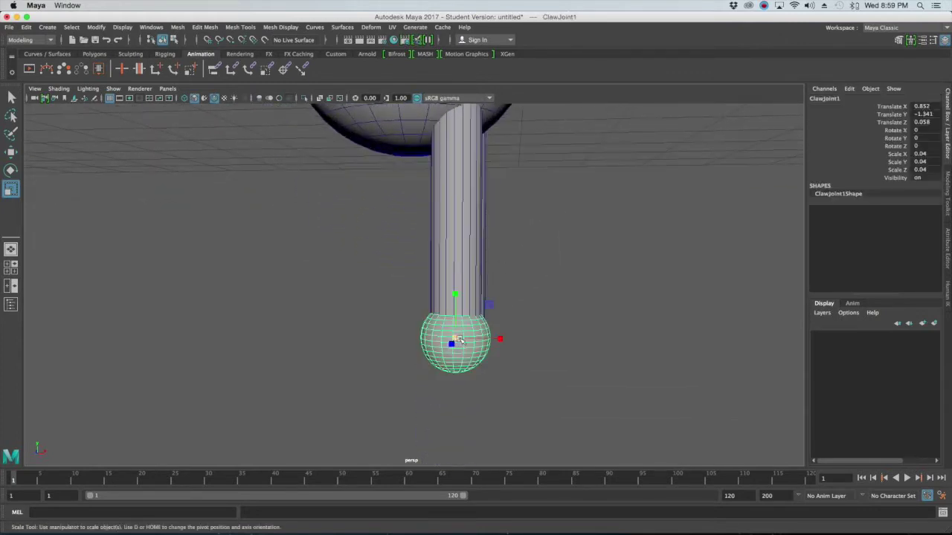
pyautogui.press('w')
pyautogui.moveTo(455, 314)
pyautogui.mouseDown()
pyautogui.moveTo(453, 341)
pyautogui.moveTo(453, 332)
pyautogui.mouseUp()
pyautogui.click(546, 350)
# Check the small sphere's alignment with the finger in the perspective and side views.
pyautogui.keyDown('alt'); pyautogui.moveTo(526, 345); pyautogui.dragTo(469, 343); pyautogui.keyUp('alt')
pyautogui.press('space')
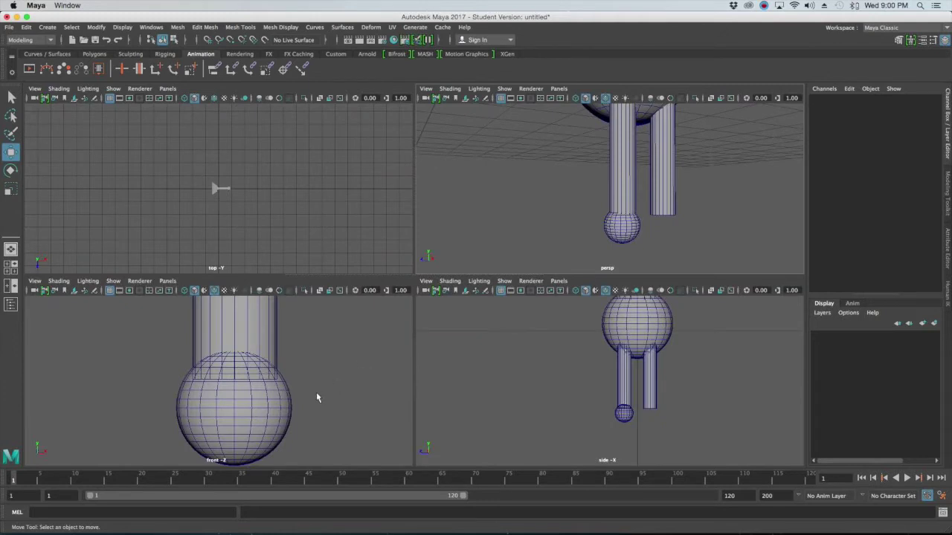
pyautogui.press('space')
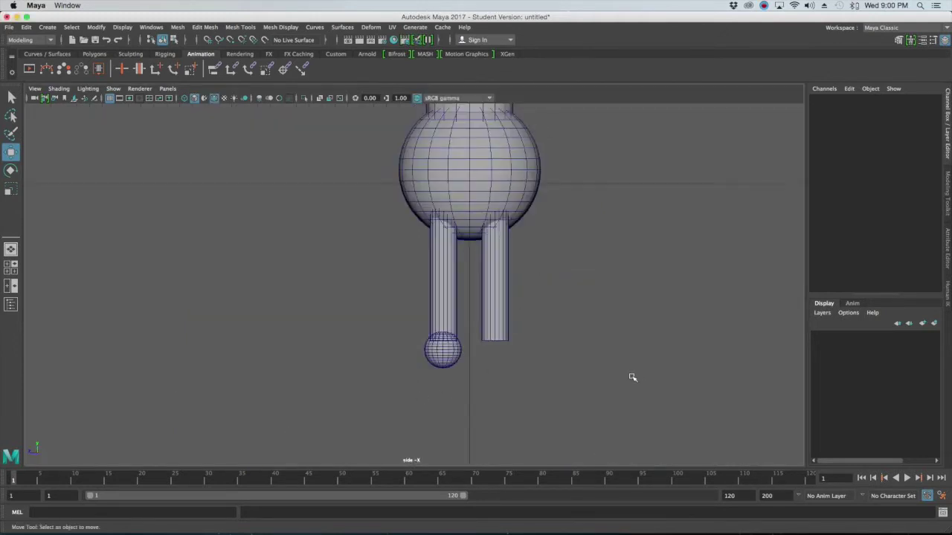
pyautogui.scroll(8, 529, 280)
pyautogui.scroll(2, 541, 321)
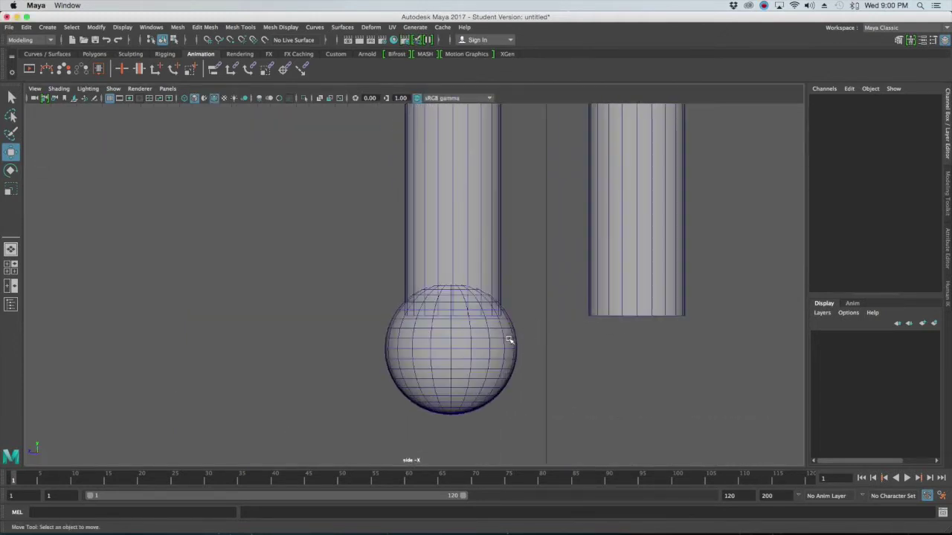
pyautogui.click(506, 340)
pyautogui.click(427, 350)
pyautogui.press('space')
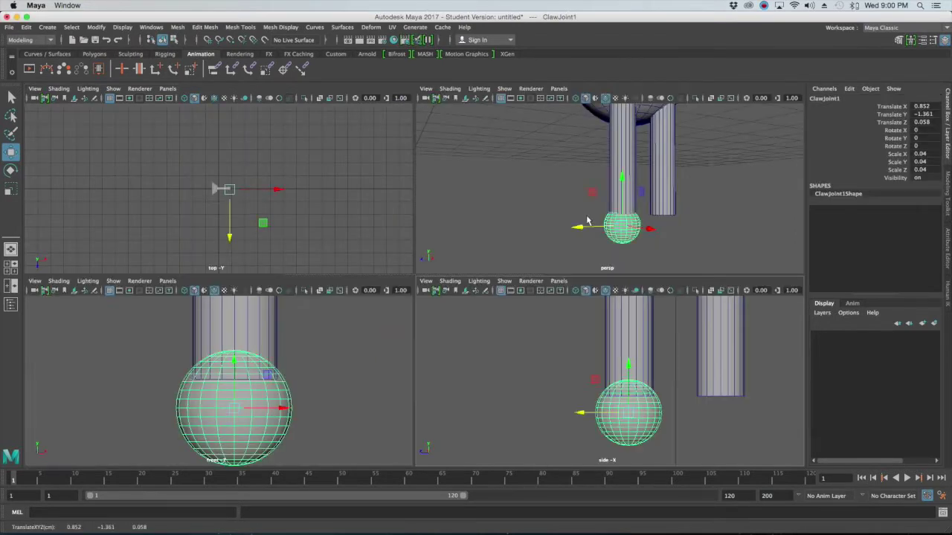
# Rename the small sphere at the finger's end Fingertip01.
pyautogui.press('space')
pyautogui.keyDown('alt'); pyautogui.moveTo(605, 245); pyautogui.dragTo(542, 293); pyautogui.keyUp('alt')
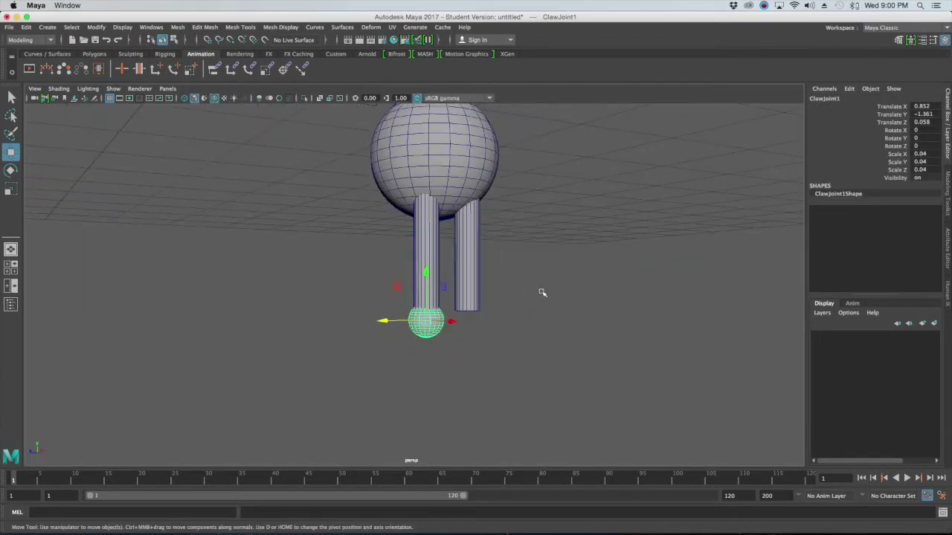
pyautogui.doubleClick(826, 100)
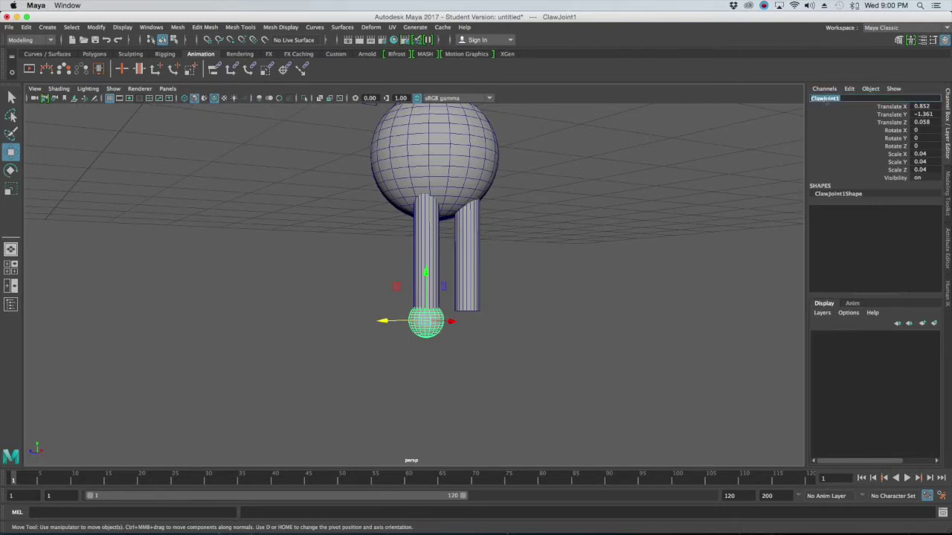
pyautogui.write('Fingertip01')
pyautogui.press('Return')
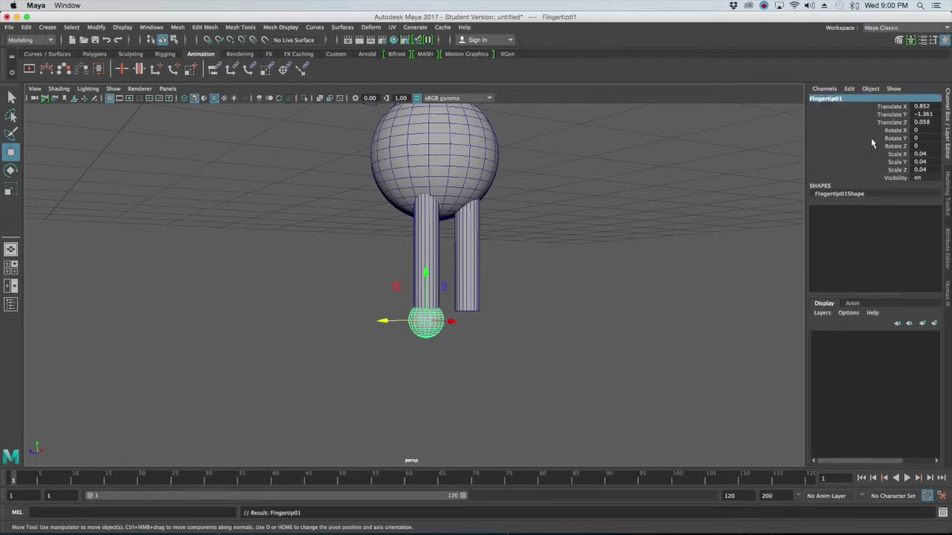
# Inspect up close how the Fingertip01 sphere meets the end of its finger in the perspective view.
pyautogui.click(627, 317)
pyautogui.keyDown('alt'); pyautogui.moveTo(522, 293); pyautogui.dragTo(529, 331, button='middle'); pyautogui.keyUp('alt')
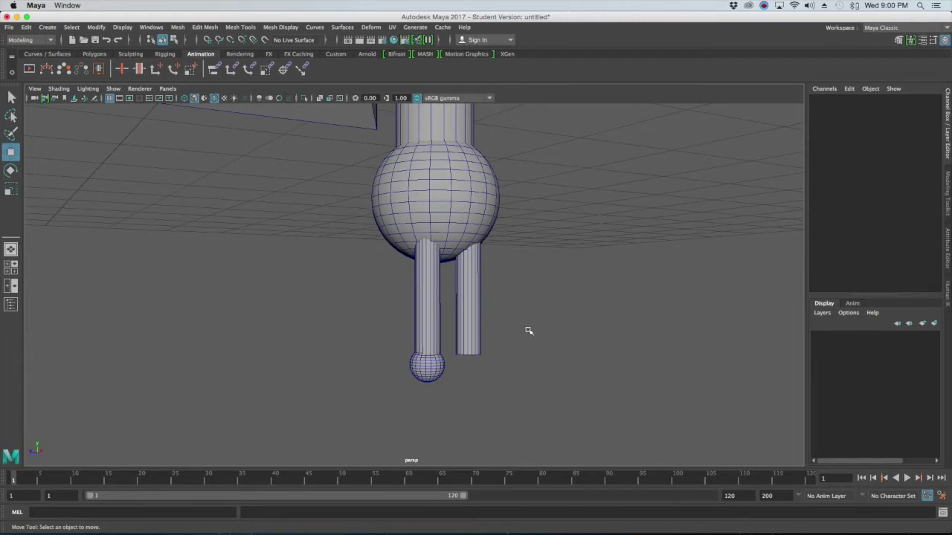
pyautogui.keyDown('alt'); pyautogui.moveTo(527, 332); pyautogui.dragTo(519, 287); pyautogui.keyUp('alt')
pyautogui.scroll(3, 467, 303)
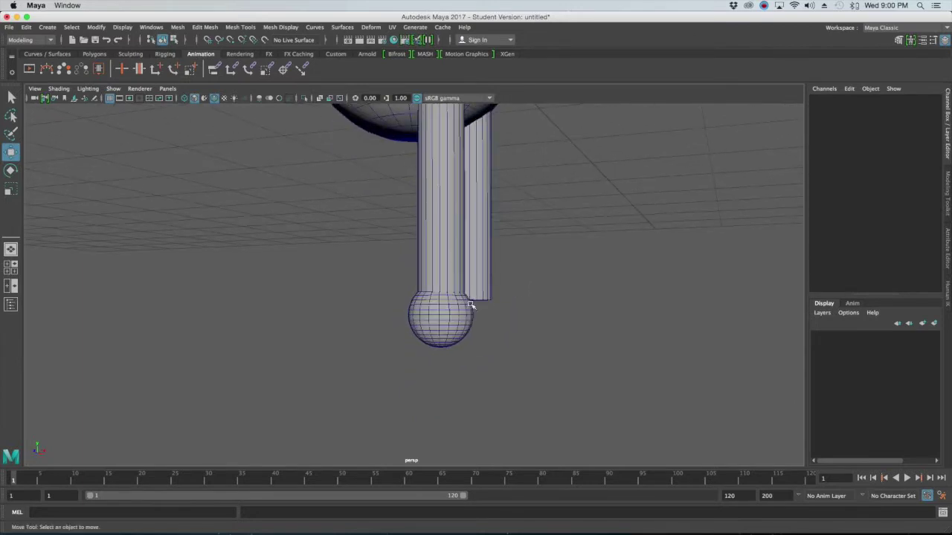
pyautogui.click(468, 315)
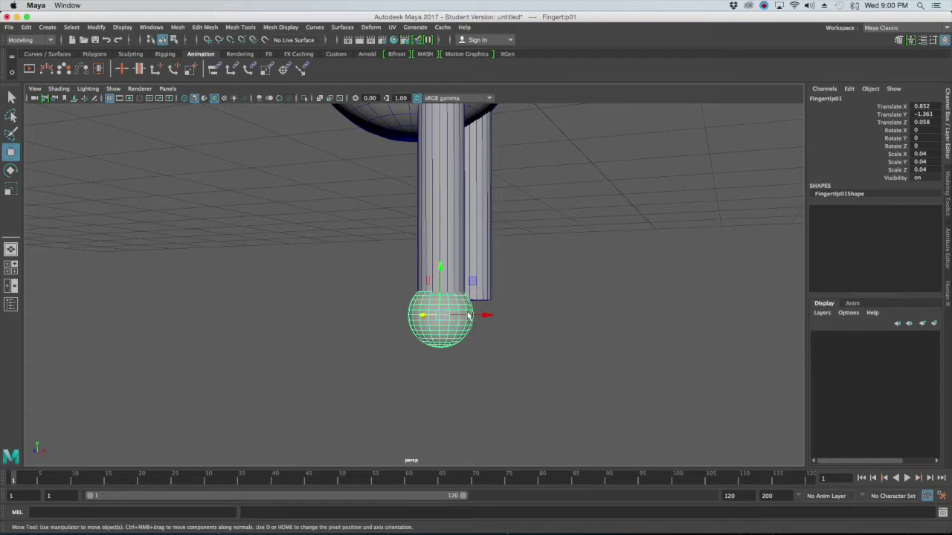
pyautogui.scroll(5, 484, 317)
pyautogui.scroll(-4, 490, 327)
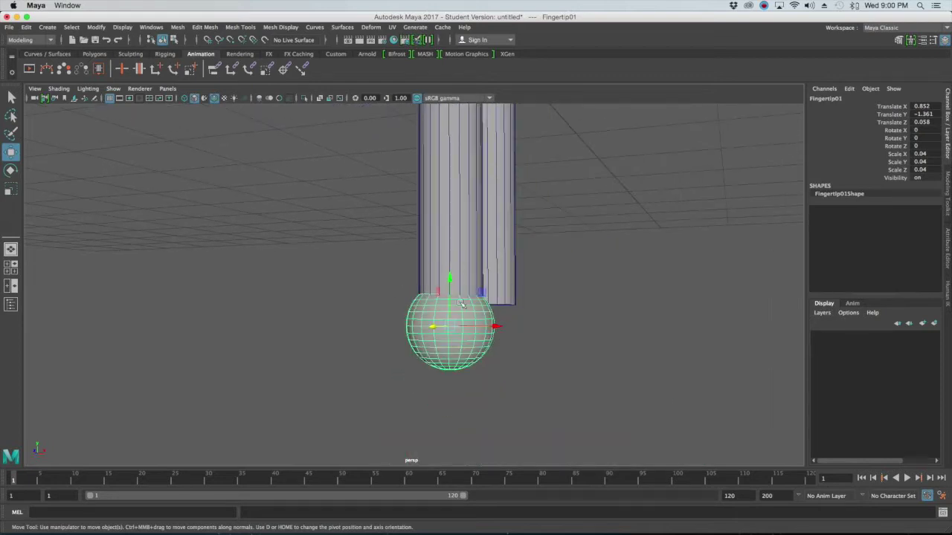
# Select the faces of the bottom cap of the Fingertip01 sphere in the front view.
pyautogui.scroll(5, 459, 325)
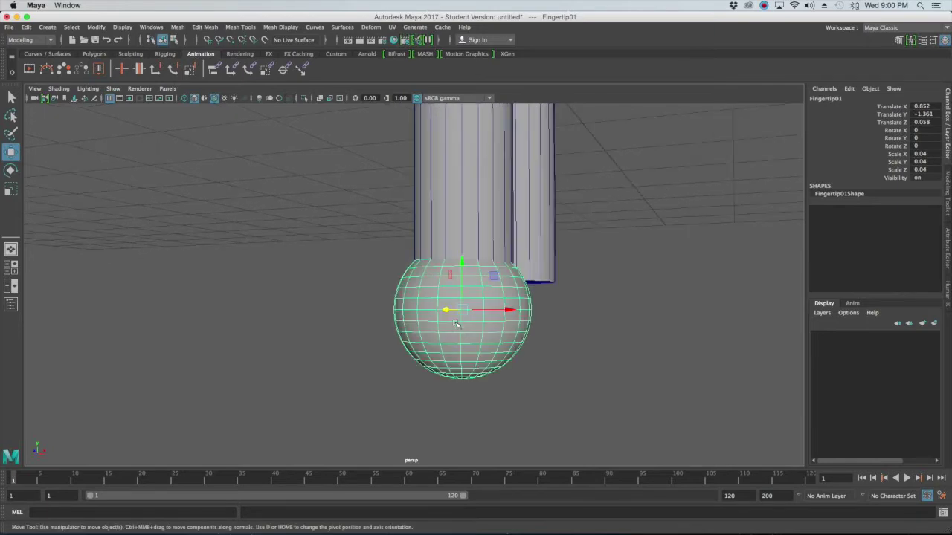
pyautogui.keyDown('alt'); pyautogui.moveTo(489, 344); pyautogui.dragTo(470, 318); pyautogui.keyUp('alt')
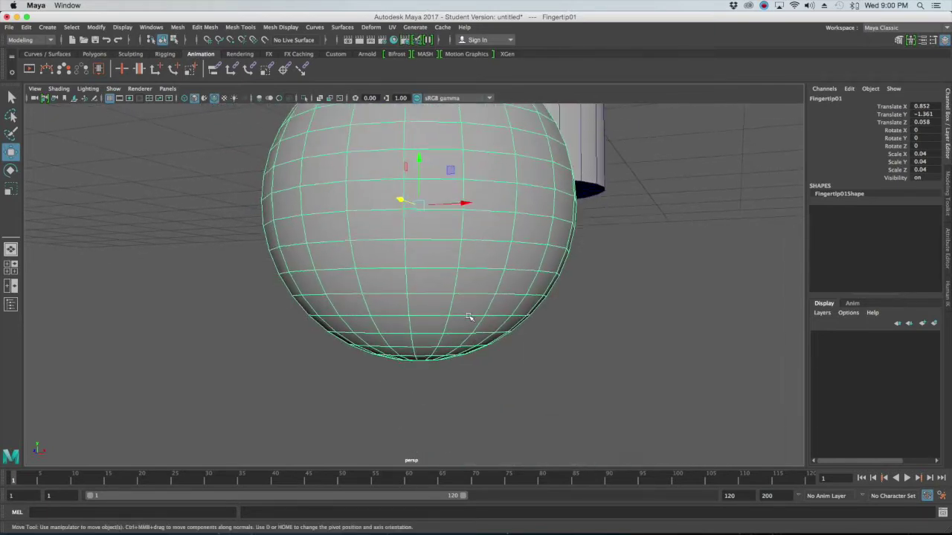
pyautogui.moveTo(437, 240)
pyautogui.mouseDown(button='right')
pyautogui.moveTo(439, 298)
pyautogui.moveTo(439, 250)
pyautogui.mouseUp(button='right')
pyautogui.click(438, 223)
pyautogui.moveTo(450, 187); pyautogui.dragTo(570, 279, button='right')
pyautogui.keyDown('alt'); pyautogui.moveTo(570, 278); pyautogui.dragTo(496, 307); pyautogui.keyUp('alt')
pyautogui.press('space')
pyautogui.press('space')
pyautogui.keyDown('alt'); pyautogui.moveTo(344, 381); pyautogui.dragTo(318, 213, button='middle'); pyautogui.keyUp('alt')
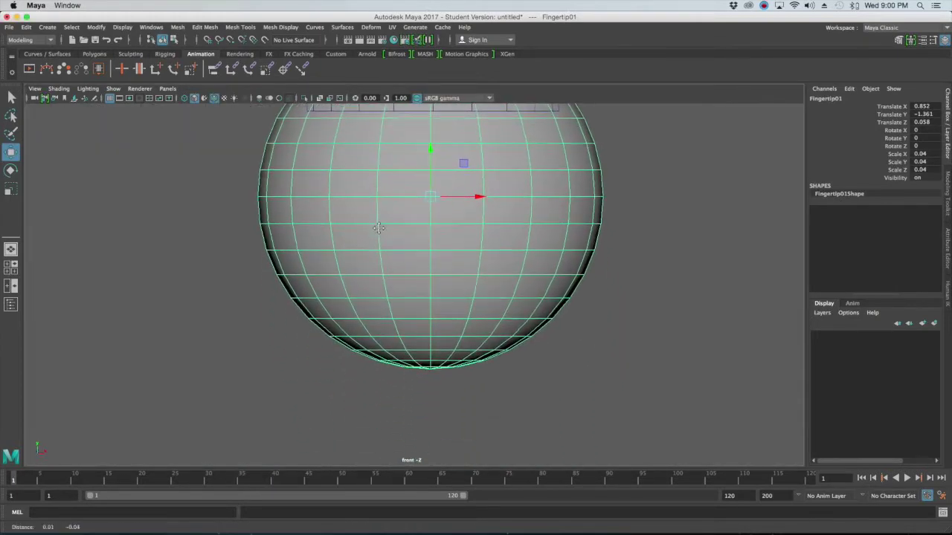
pyautogui.moveTo(314, 329); pyautogui.dragTo(562, 400)
pyautogui.moveTo(378, 240); pyautogui.dragTo(379, 265, button='right')
pyautogui.moveTo(314, 325); pyautogui.dragTo(564, 404)
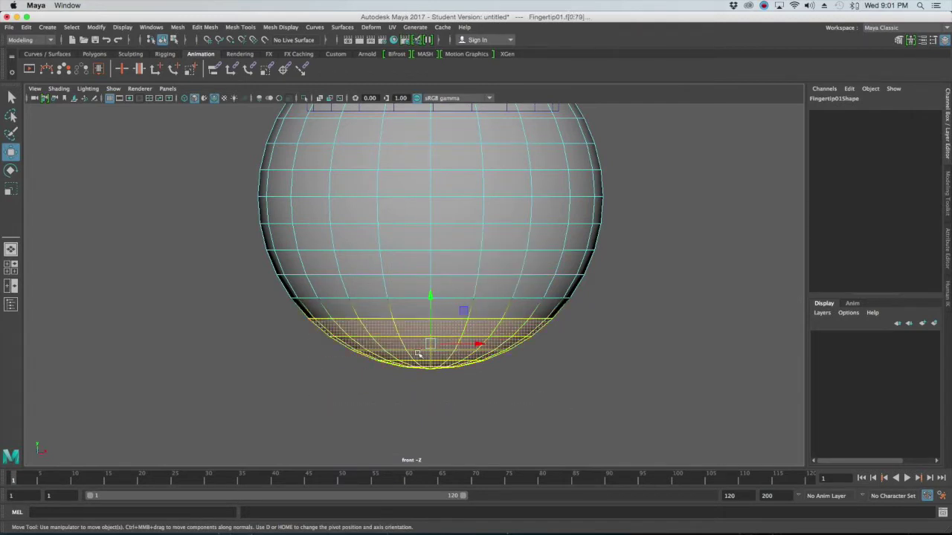
# Extrude the selected bottom cap faces of Fingertip01 straight down, with Translate Y at about -0.036.
pyautogui.keyDown('shift'); pyautogui.rightClick(452, 329); pyautogui.keyUp('shift')
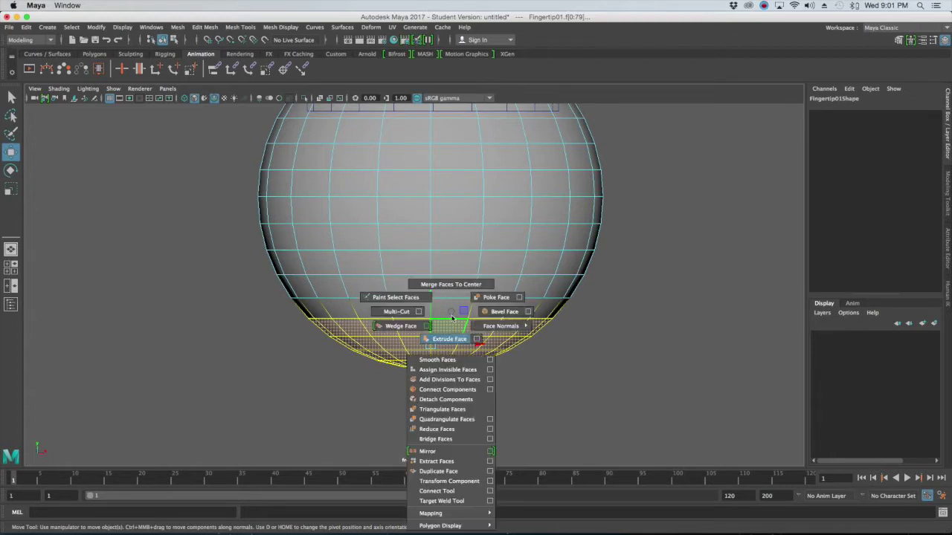
pyautogui.click(450, 338)
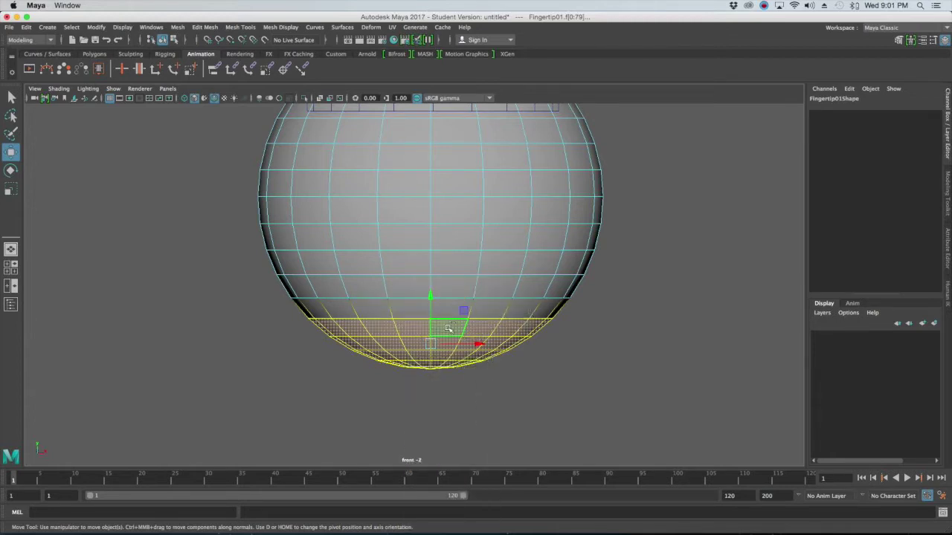
pyautogui.keyDown('shift'); pyautogui.rightClick(447, 311); pyautogui.keyUp('shift')
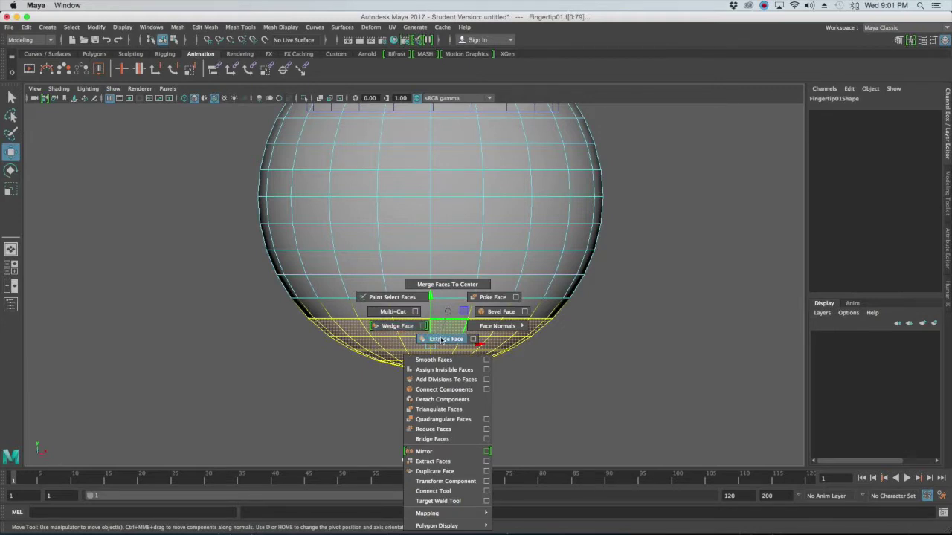
pyautogui.click(441, 340)
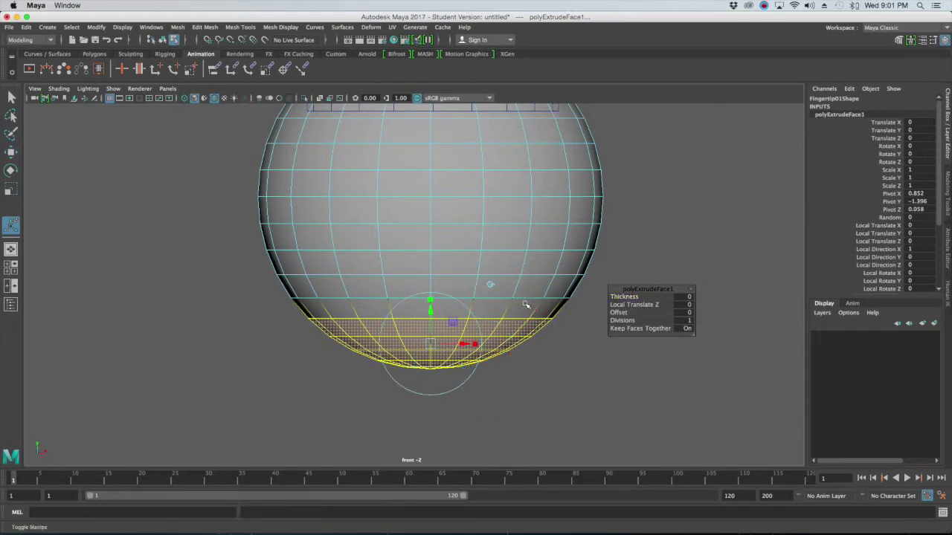
pyautogui.moveTo(431, 310); pyautogui.dragTo(414, 459)
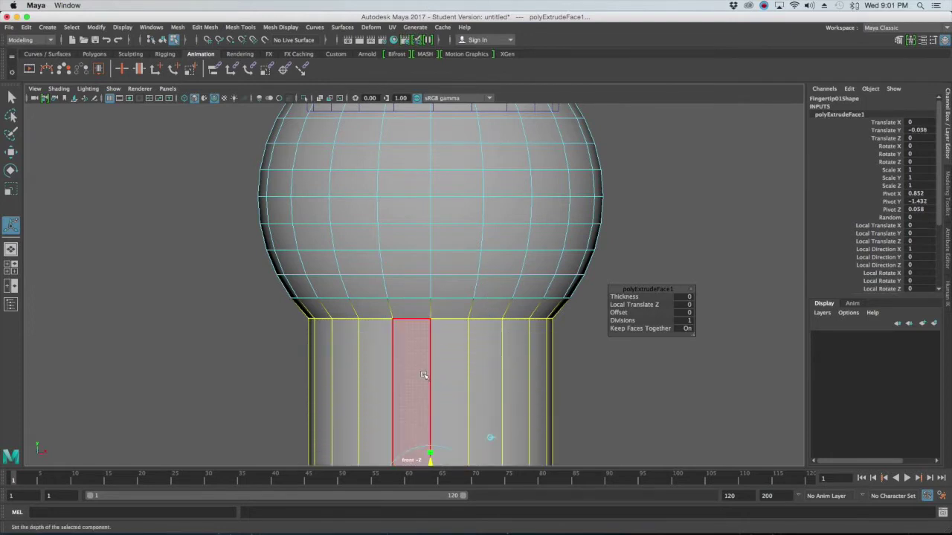
# Lengthen the fingertip extrusion downward to a Translate Y of about -0.047.
pyautogui.press('f')
pyautogui.scroll(5, 433, 360)
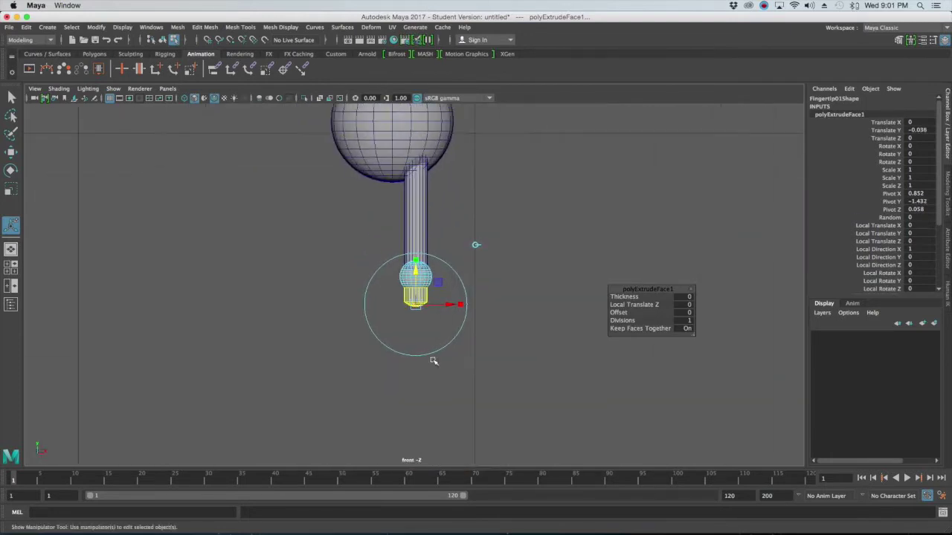
pyautogui.moveTo(453, 327); pyautogui.dragTo(453, 341)
pyautogui.keyDown('alt'); pyautogui.moveTo(487, 394); pyautogui.dragTo(440, 311, button='middle'); pyautogui.keyUp('alt')
pyautogui.scroll(2, 440, 310)
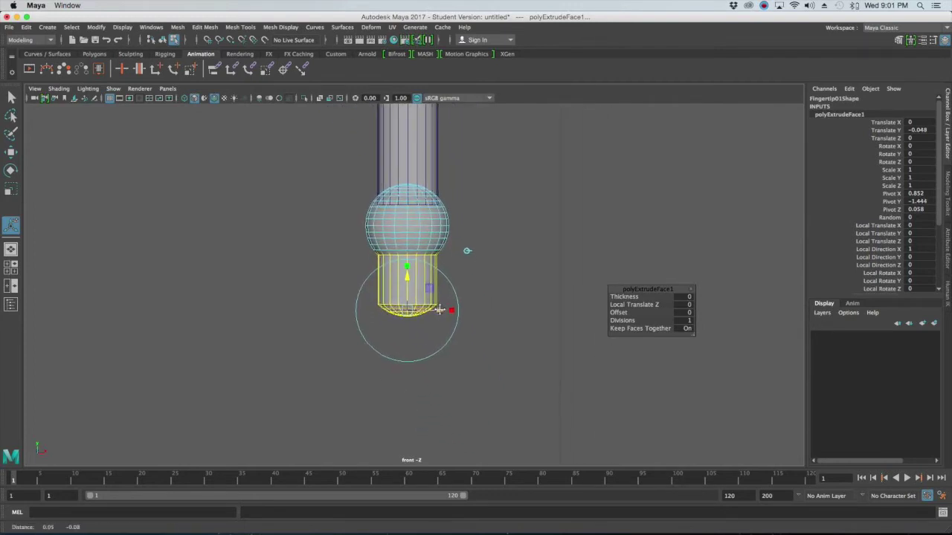
pyautogui.scroll(2, 439, 311)
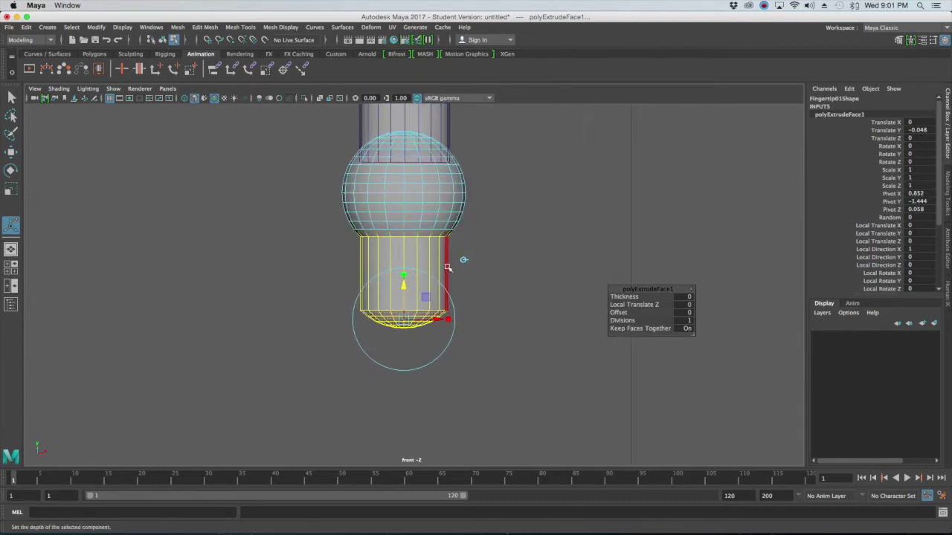
pyautogui.moveTo(403, 276); pyautogui.dragTo(404, 277)
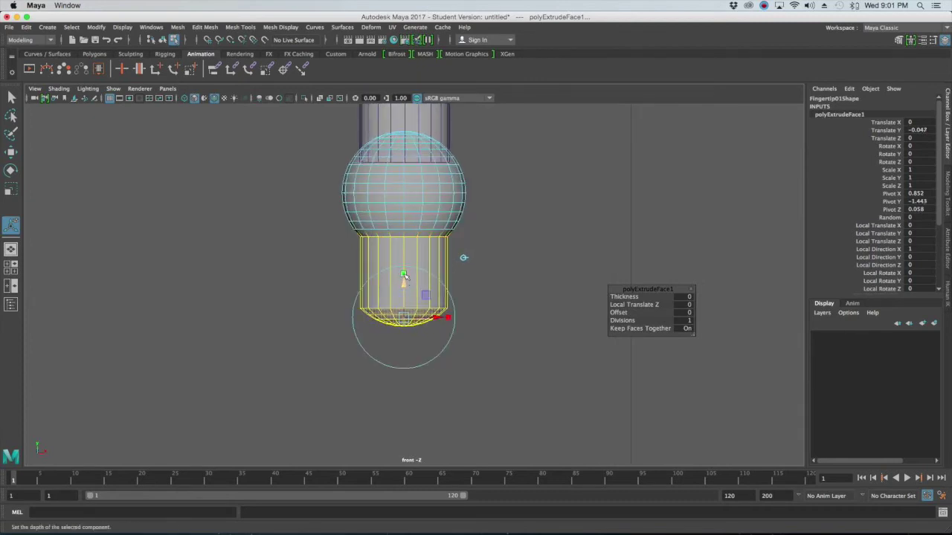
# Flatten the rounded end of the extrusion by scaling it to about -0.008 in Y.
pyautogui.click(404, 271)
pyautogui.moveTo(403, 272); pyautogui.dragTo(401, 318)
pyautogui.press('space')
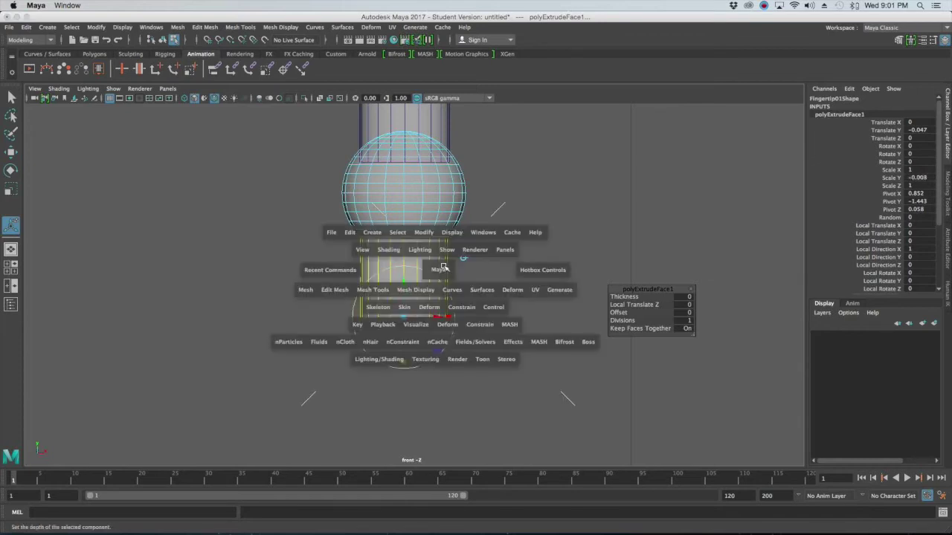
pyautogui.press('space')
pyautogui.keyDown('alt'); pyautogui.moveTo(540, 236); pyautogui.dragTo(506, 230); pyautogui.keyUp('alt')
# Tilt the extrusion's flat end to about -28.67 degrees in Z in the front view, then return to object mode and deselect.
pyautogui.press('space')
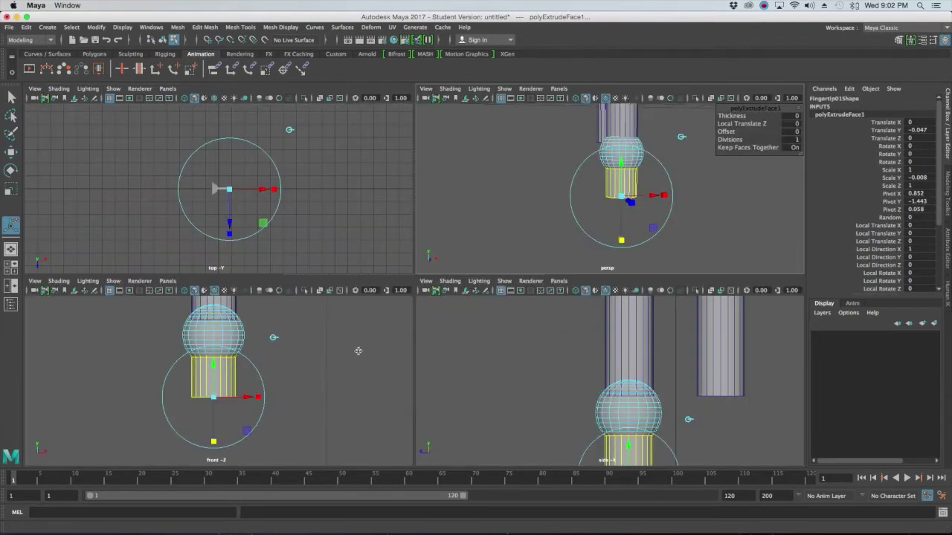
pyautogui.press('space')
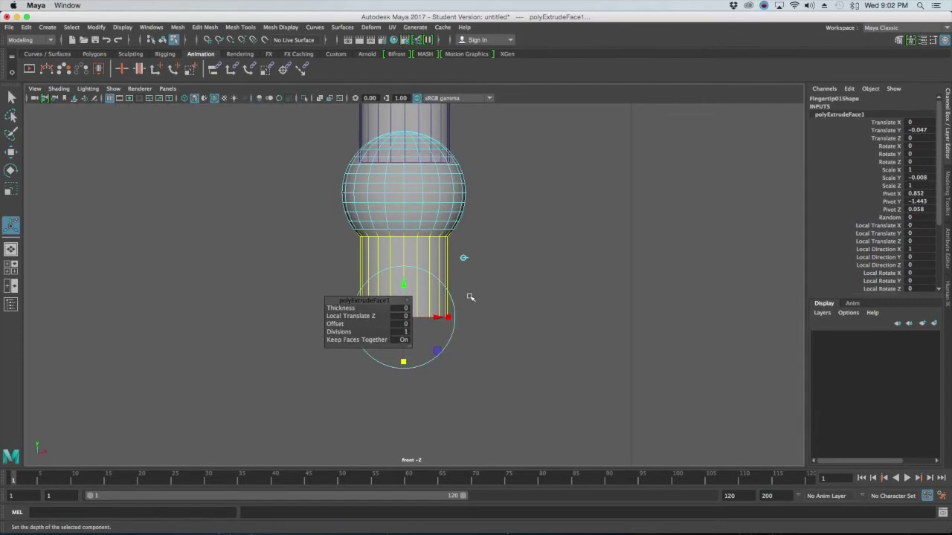
pyautogui.press('space')
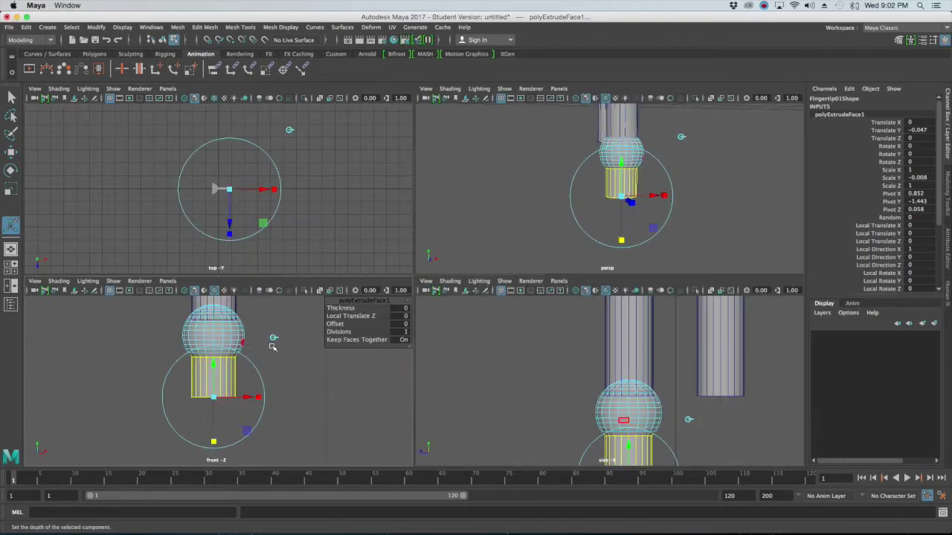
pyautogui.press('space')
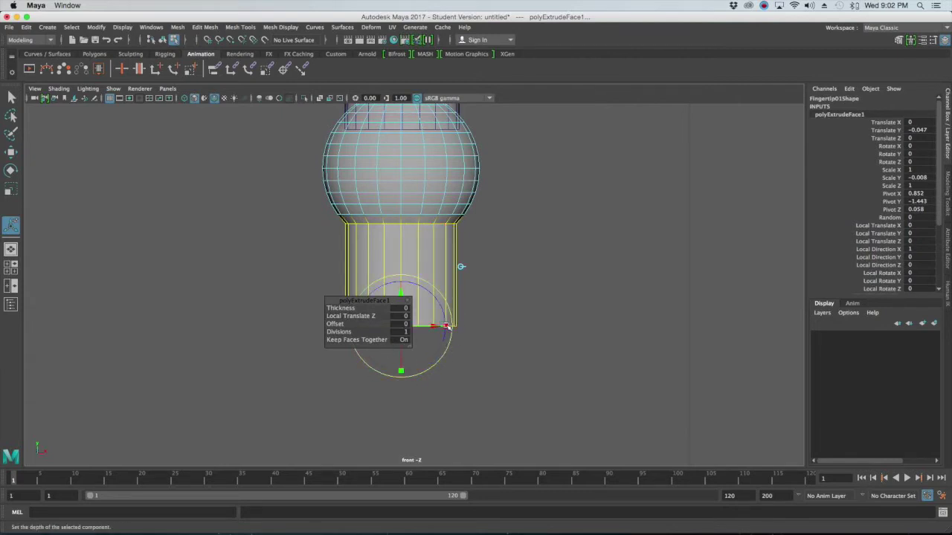
pyautogui.moveTo(432, 297); pyautogui.dragTo(439, 320)
pyautogui.keyDown('alt'); pyautogui.moveTo(439, 320); pyautogui.dragTo(556, 332, button='middle'); pyautogui.keyUp('alt')
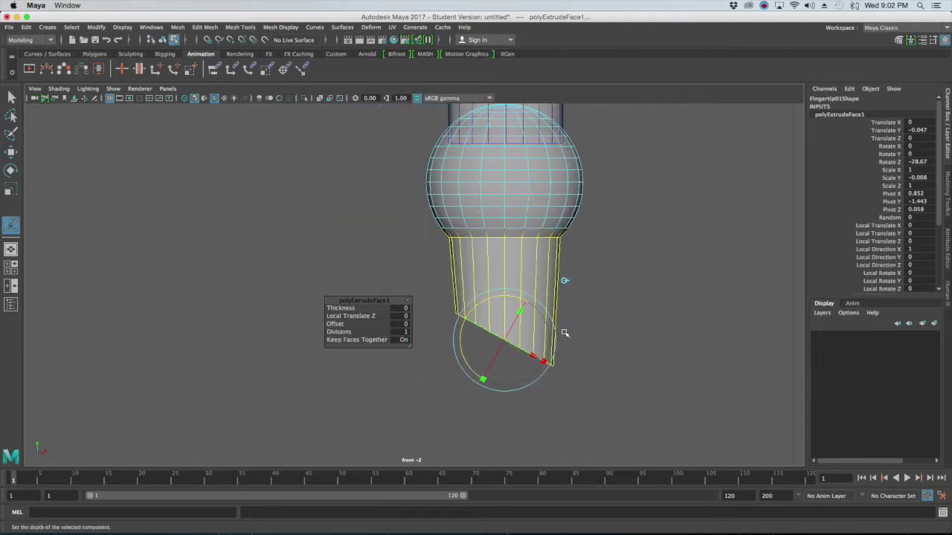
pyautogui.moveTo(541, 266); pyautogui.dragTo(591, 225, button='right')
pyautogui.click(626, 246)
# Select Fingertip01 and inspect its slanted end from several angles in the perspective view.
pyautogui.keyDown('alt'); pyautogui.moveTo(622, 263); pyautogui.dragTo(582, 259); pyautogui.keyUp('alt')
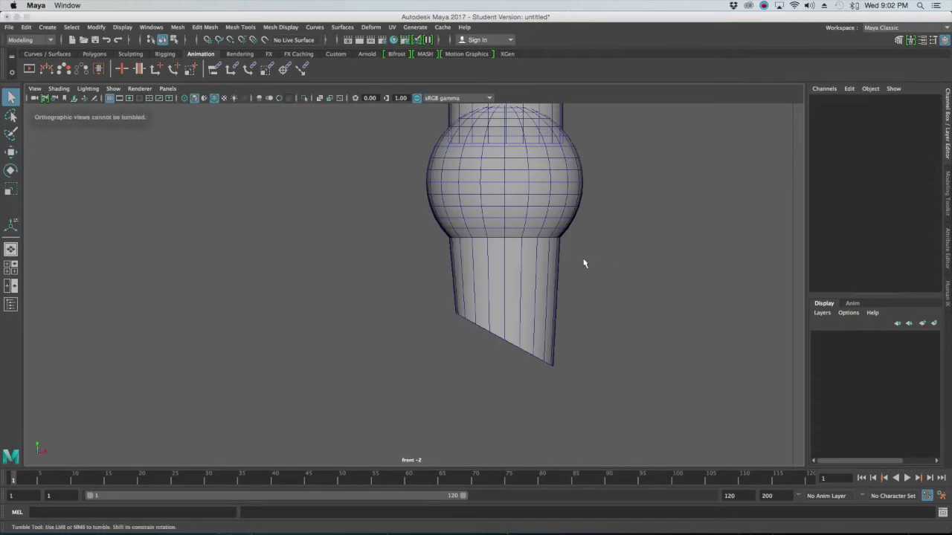
pyautogui.press('space')
pyautogui.press('space')
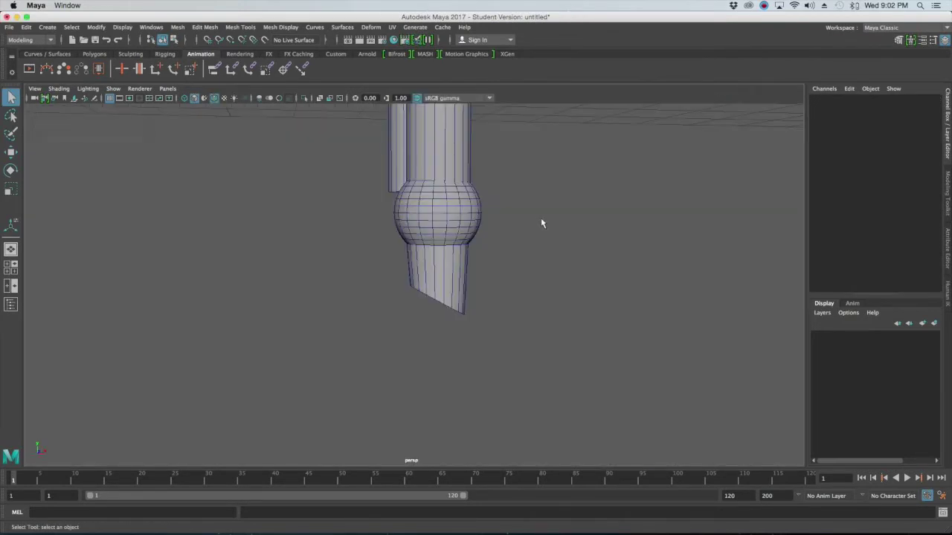
pyautogui.press('XF86AudioMute')
pyautogui.keyDown('alt'); pyautogui.moveTo(524, 224); pyautogui.dragTo(566, 297); pyautogui.keyUp('alt')
pyautogui.scroll(5, 550, 321)
pyautogui.scroll(3, 495, 304)
pyautogui.scroll(-8, 499, 308)
pyautogui.keyDown('alt'); pyautogui.moveTo(499, 308); pyautogui.dragTo(439, 255); pyautogui.keyUp('alt')
pyautogui.click(438, 254)
pyautogui.keyDown('alt'); pyautogui.moveTo(525, 260); pyautogui.dragTo(364, 229); pyautogui.keyUp('alt')
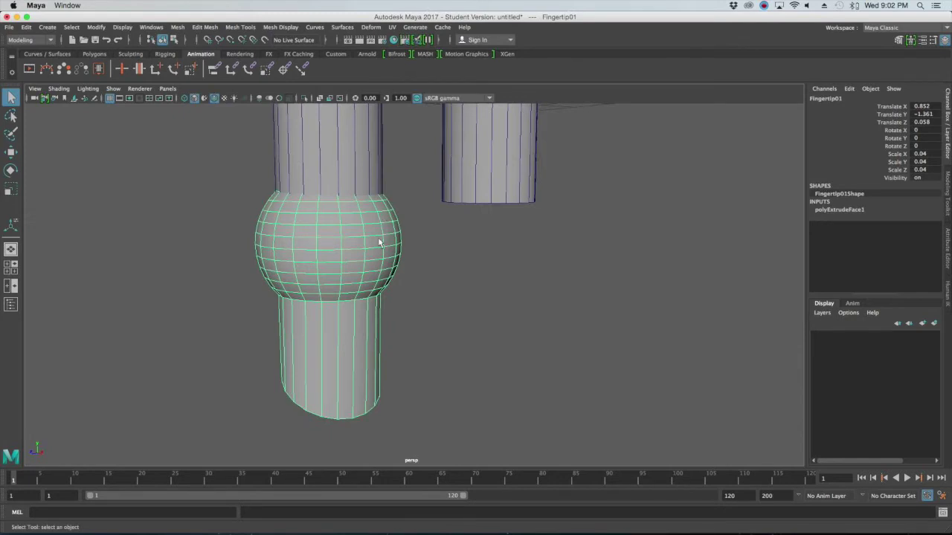
pyautogui.keyDown('alt'); pyautogui.moveTo(370, 291); pyautogui.dragTo(449, 292); pyautogui.keyUp('alt')
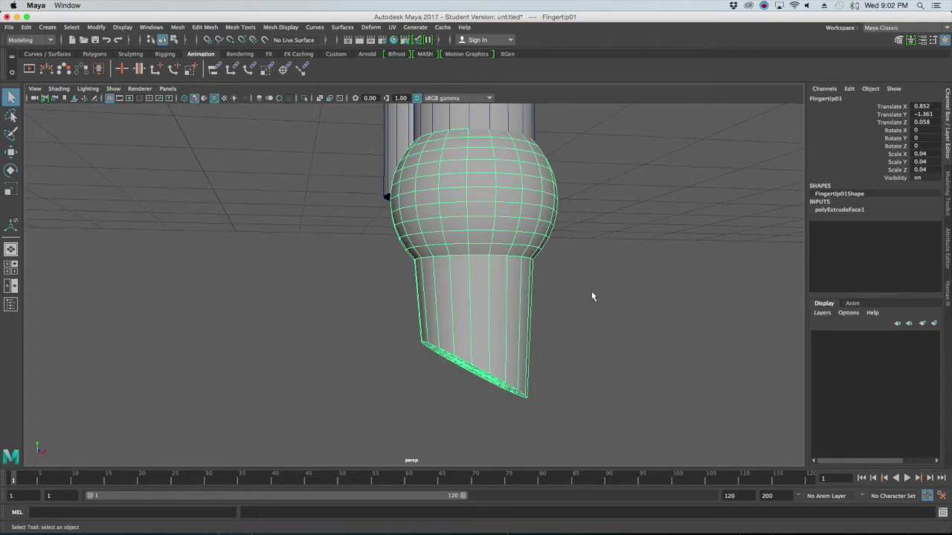
pyautogui.scroll(-8, 589, 298)
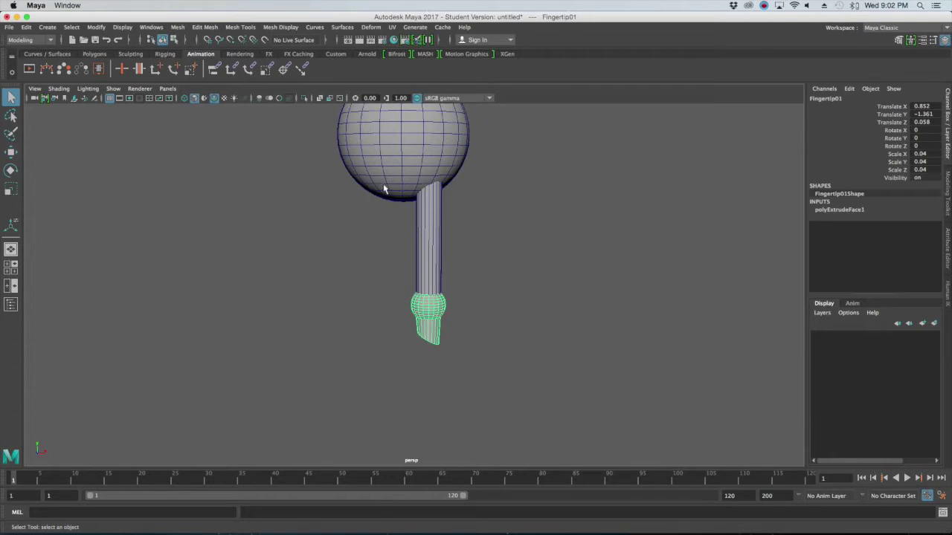
pyautogui.keyDown('alt'); pyautogui.moveTo(441, 240); pyautogui.dragTo(402, 242); pyautogui.keyUp('alt')
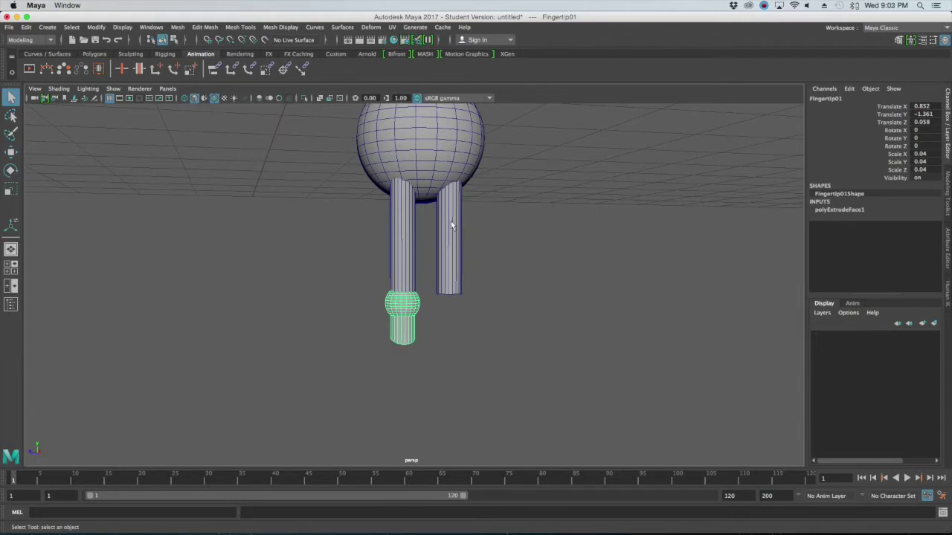
# Duplicate Fingertip01 in the side view and move the copy to about -0.054 in Z, under the second finger.
pyautogui.press('space')
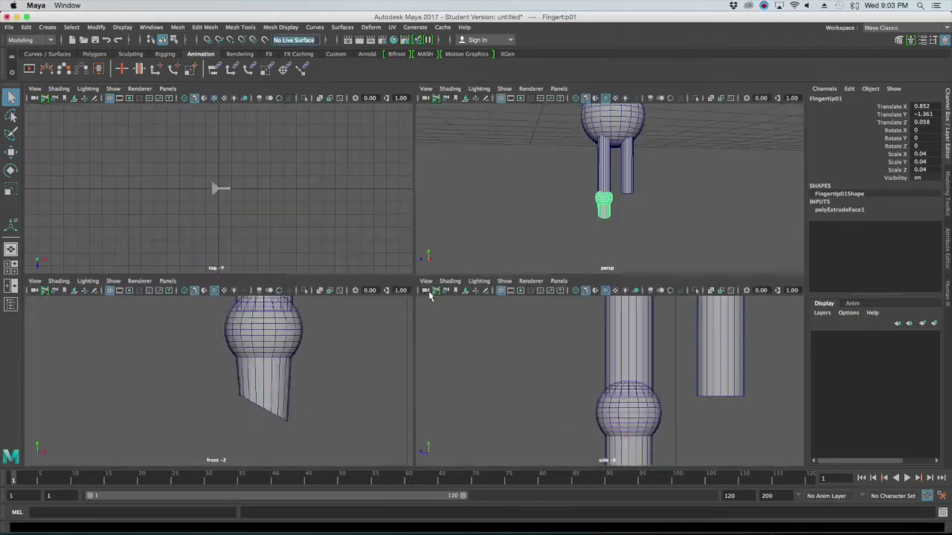
pyautogui.press('space')
pyautogui.press('space')
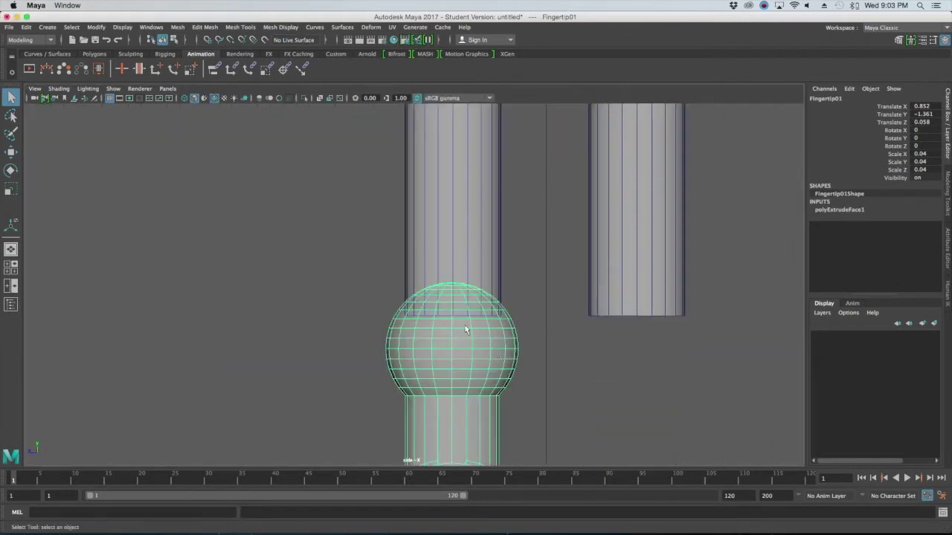
pyautogui.press('space')
pyautogui.press('space')
pyautogui.scroll(-2, 511, 338)
pyautogui.scroll(8, 515, 346)
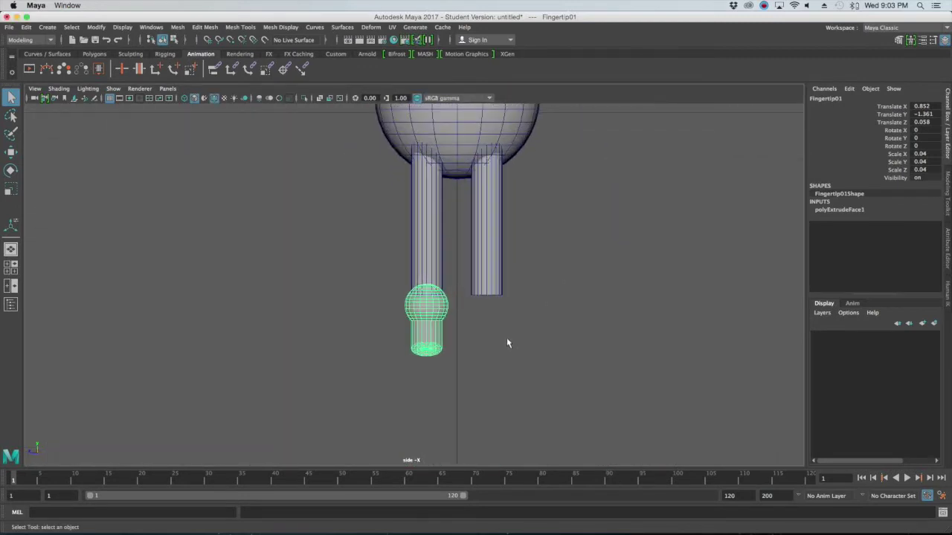
pyautogui.scroll(5, 490, 338)
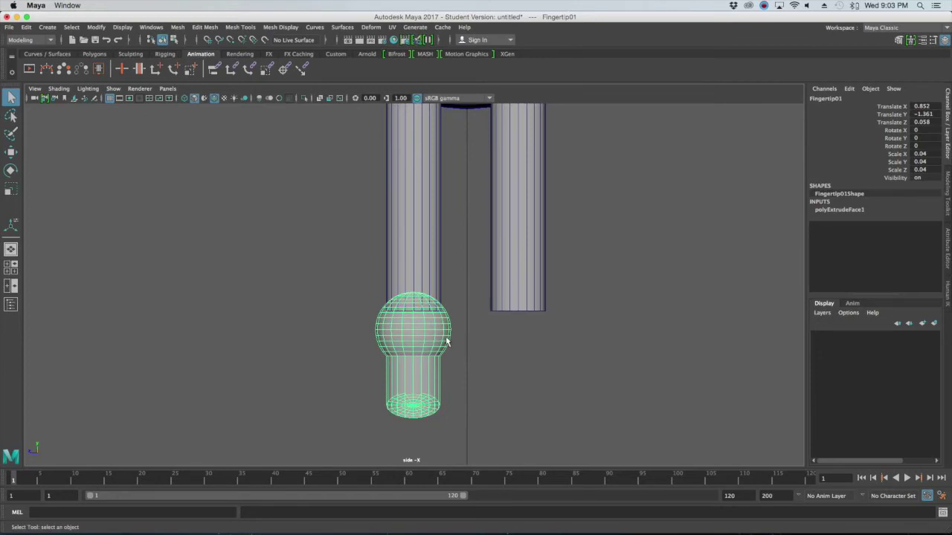
pyautogui.hotkey('ctrl', 'd')
pyautogui.press('w')
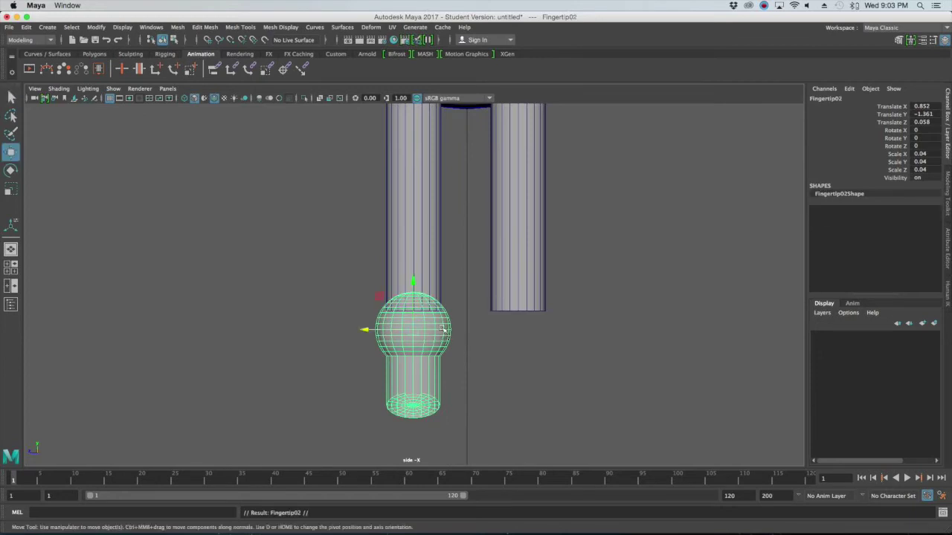
pyautogui.moveTo(373, 330); pyautogui.dragTo(478, 341)
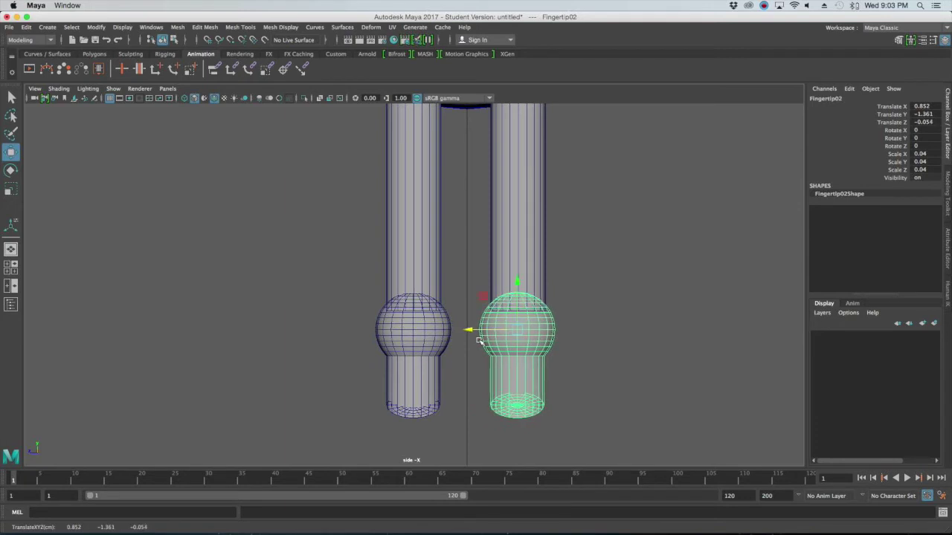
# Fine-tune the duplicated fingertip to about -0.055 in Z, deselect it, and return to the four-view layout with the whole arm framed in the side view.
pyautogui.scroll(-8, 510, 347)
pyautogui.press('f')
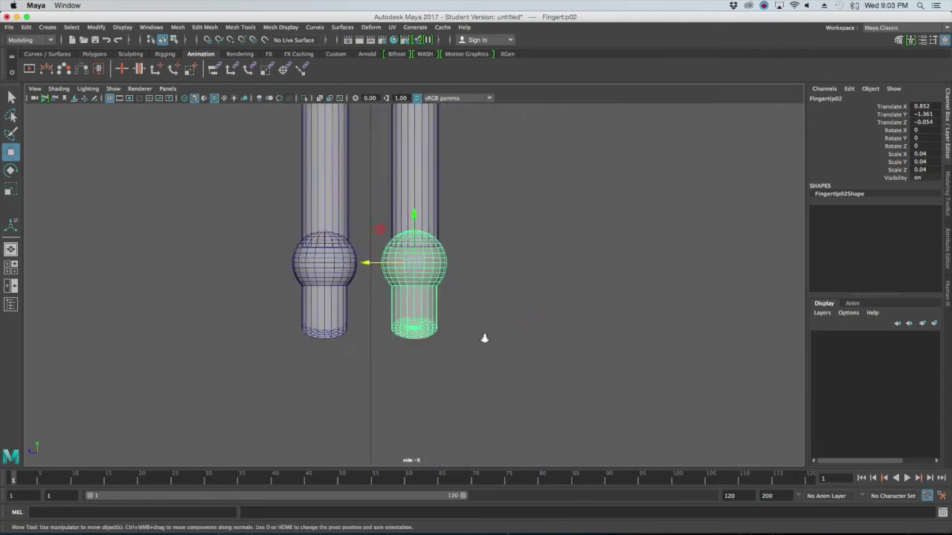
pyautogui.moveTo(382, 233); pyautogui.dragTo(382, 233)
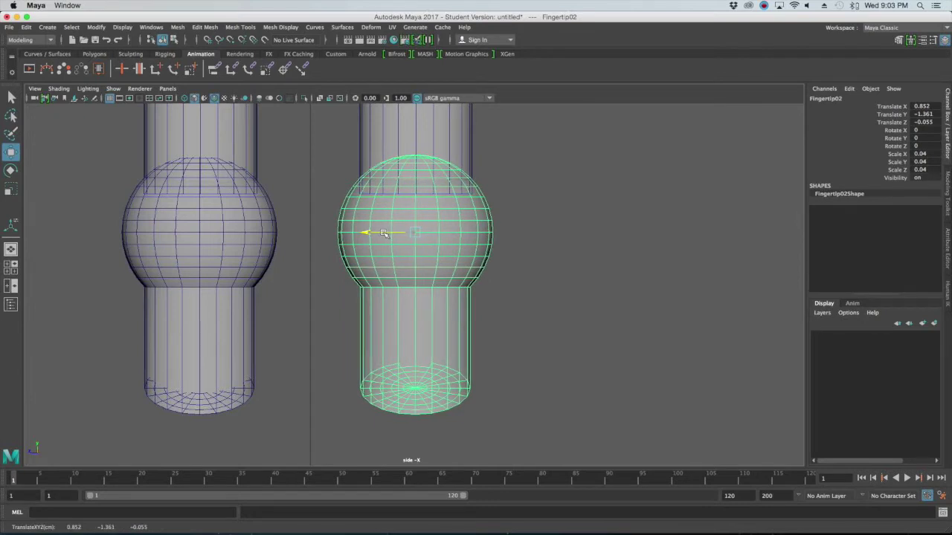
pyautogui.click(511, 194)
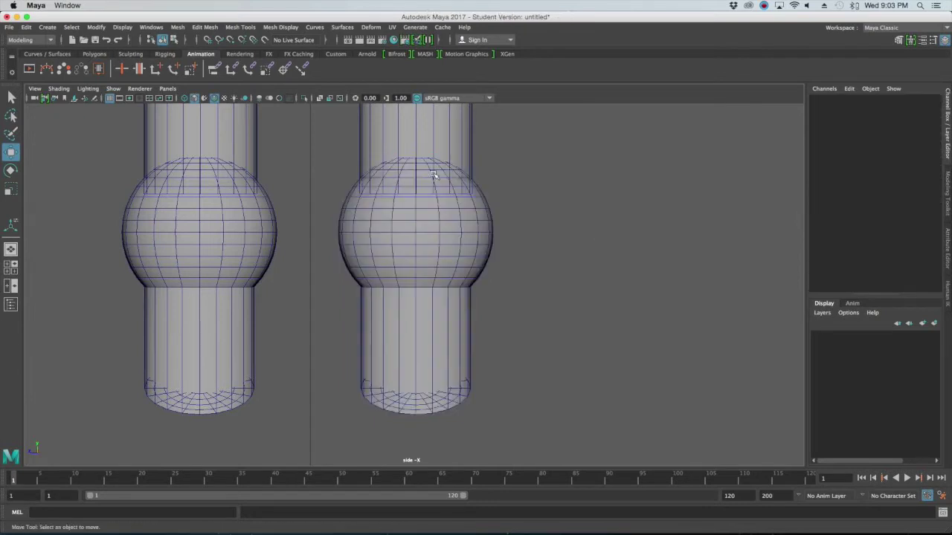
pyautogui.press('a')
pyautogui.press('space')
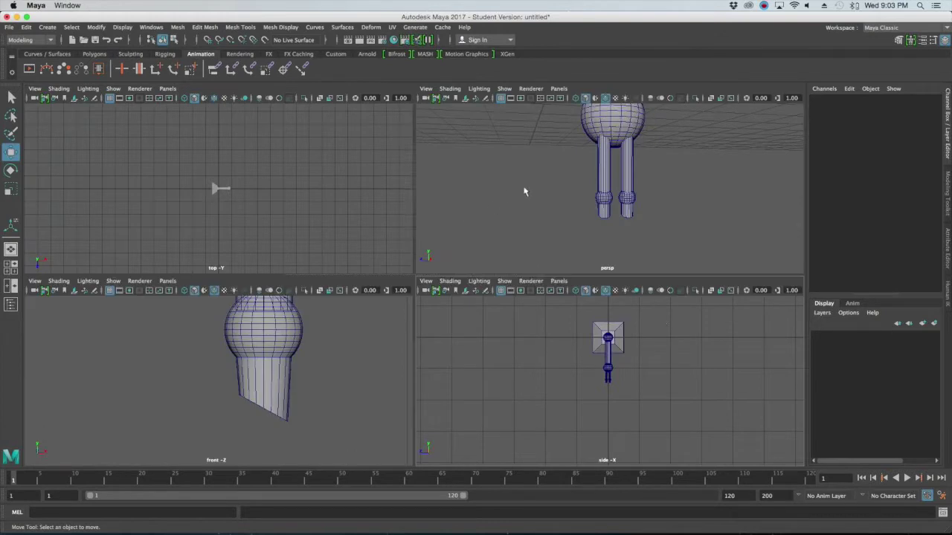
# Select Fingertip02 in the enlarged perspective view, orbit to inspect both fingertips and the whole arm, and clear the selection.
pyautogui.press('space')
pyautogui.moveTo(470, 260)
pyautogui.keyDown('alt'); pyautogui.mouseDown()
pyautogui.moveTo(507, 267)
pyautogui.moveTo(462, 263)
pyautogui.mouseUp(); pyautogui.keyUp('alt')
pyautogui.click(462, 264)
pyautogui.click(452, 314)
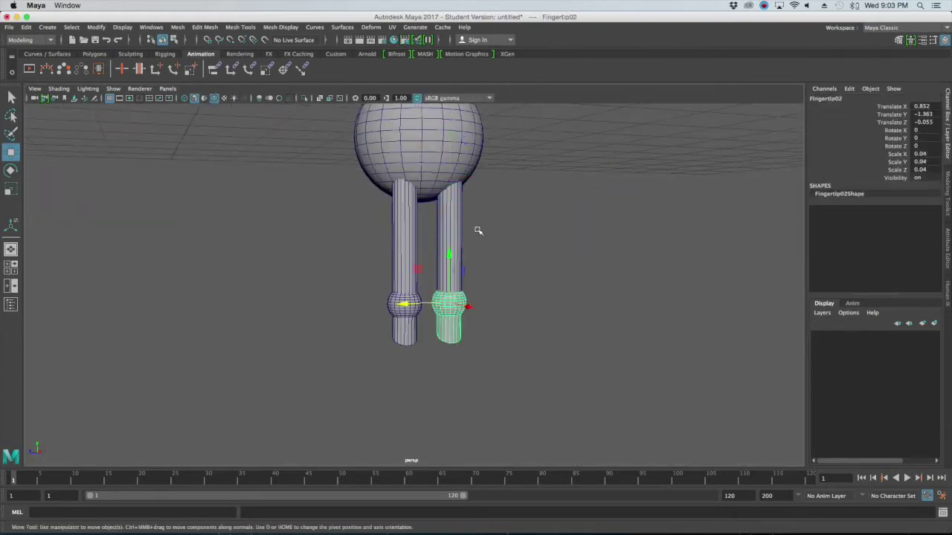
pyautogui.keyDown('alt'); pyautogui.moveTo(520, 236); pyautogui.dragTo(535, 264); pyautogui.keyUp('alt')
pyautogui.click(487, 283)
# Check the part names from the base to the wrist by selecting the base, shoulder joint, Arm01, elbow, Arm02 and wrist in turn.
pyautogui.click(303, 159)
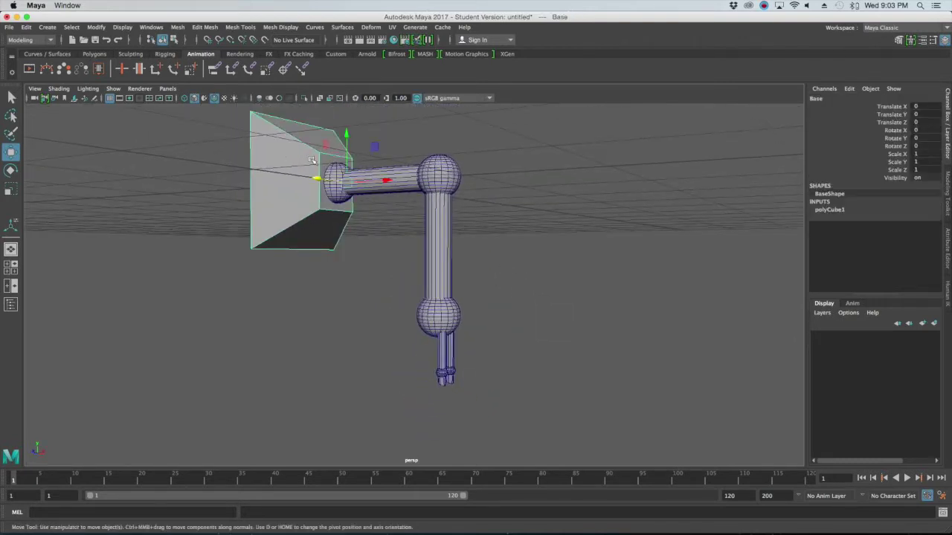
pyautogui.press('q')
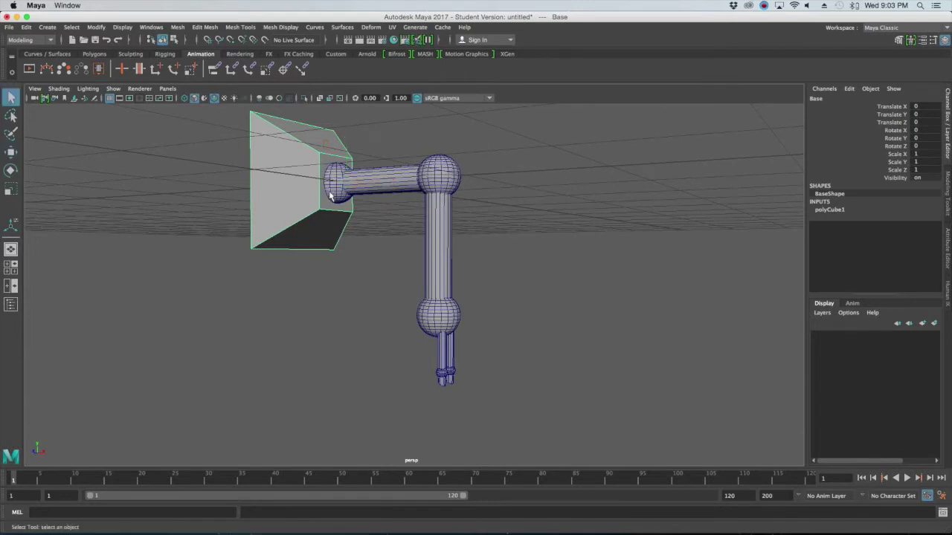
pyautogui.click(332, 189)
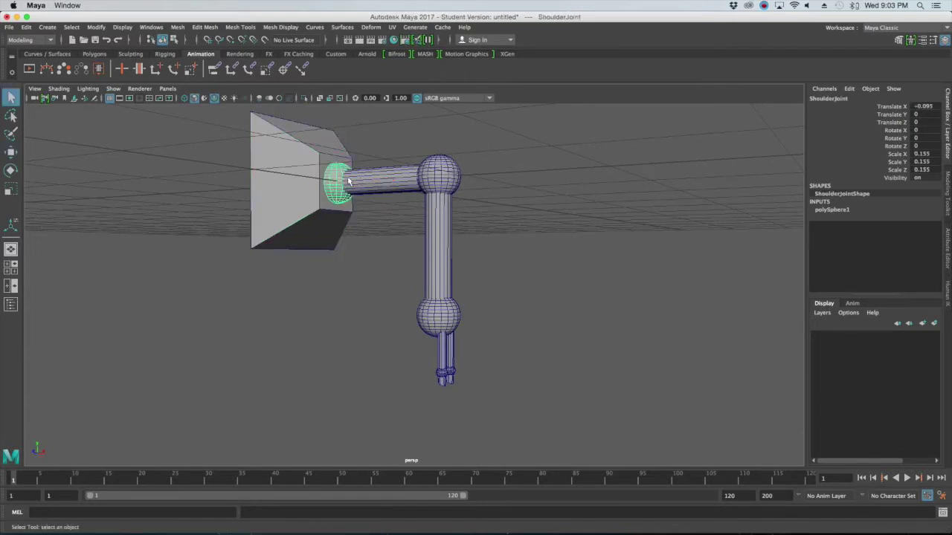
pyautogui.click(374, 180)
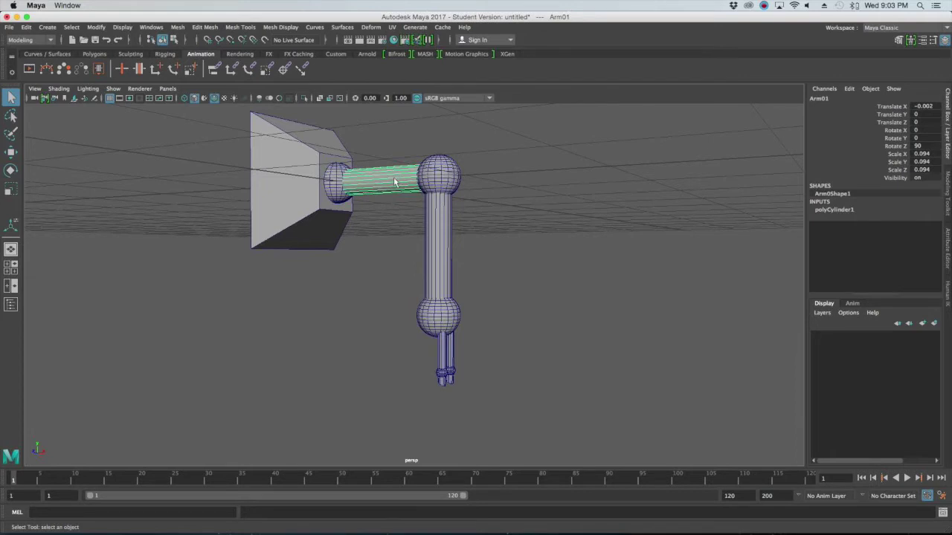
pyautogui.click(441, 173)
pyautogui.click(449, 227)
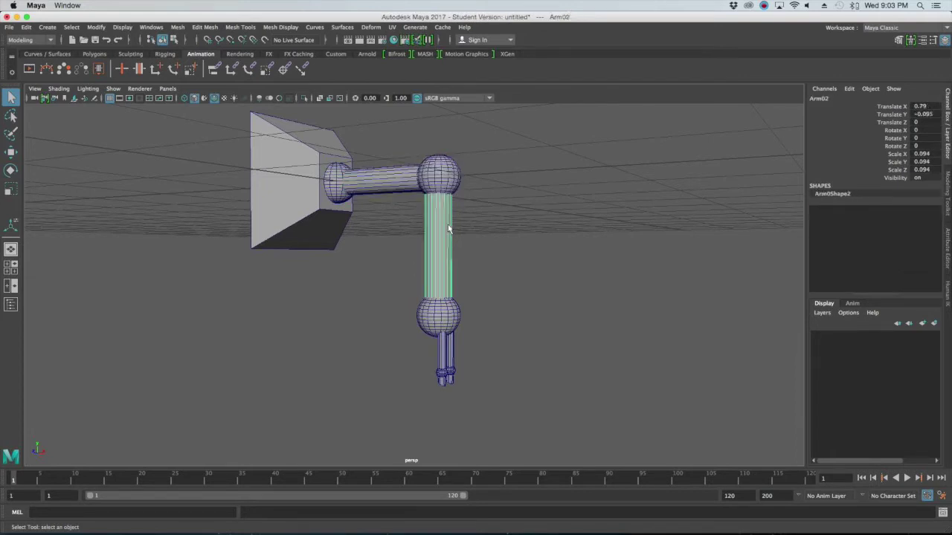
pyautogui.click(436, 314)
# Examine the claw up close by selecting the wrist sphere, both fingers and both fingertips one after another.
pyautogui.keyDown('alt'); pyautogui.moveTo(436, 314); pyautogui.dragTo(466, 311); pyautogui.keyUp('alt')
pyautogui.click(452, 312)
pyautogui.click(513, 303)
pyautogui.click(442, 301)
pyautogui.click(475, 305)
pyautogui.click(444, 305)
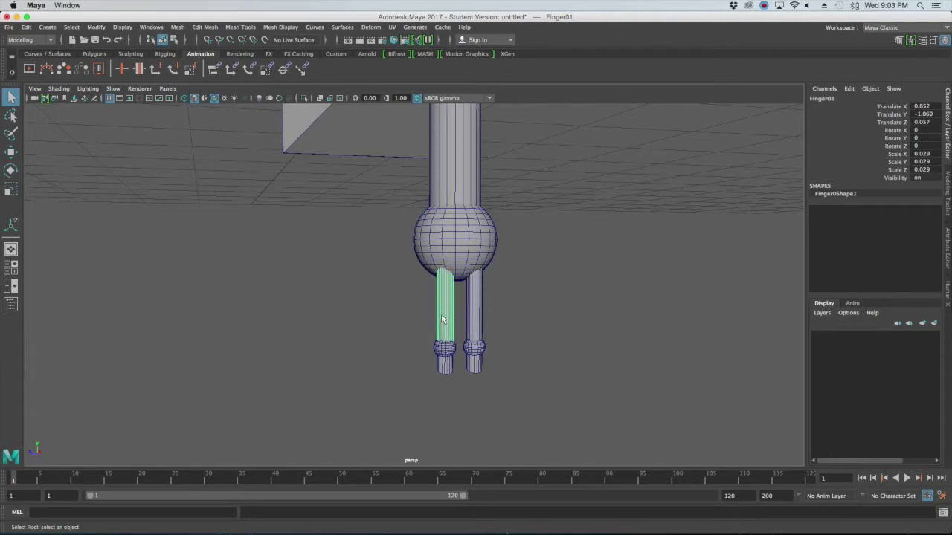
pyautogui.click(446, 351)
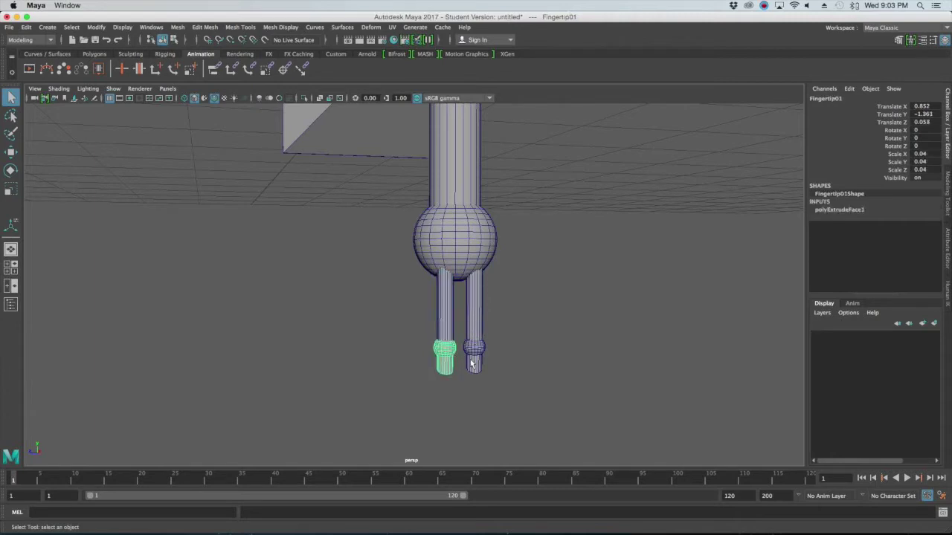
pyautogui.click(475, 354)
# Duplicate Finger01 and Fingertip01 together and move the copies to about 0.736 in X, on the opposite side of the wrist.
pyautogui.keyDown('alt'); pyautogui.moveTo(333, 307); pyautogui.dragTo(470, 321); pyautogui.keyUp('alt')
pyautogui.click(510, 322)
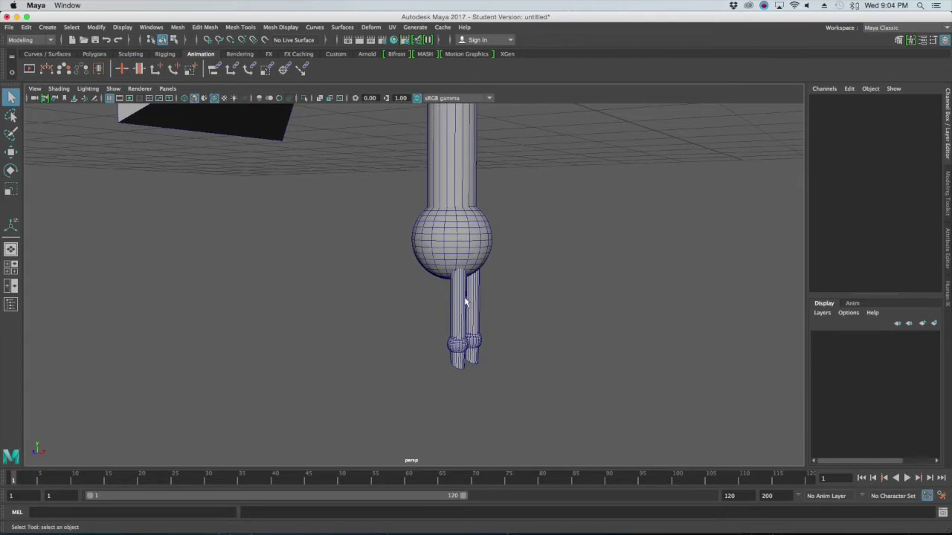
pyautogui.click(466, 302)
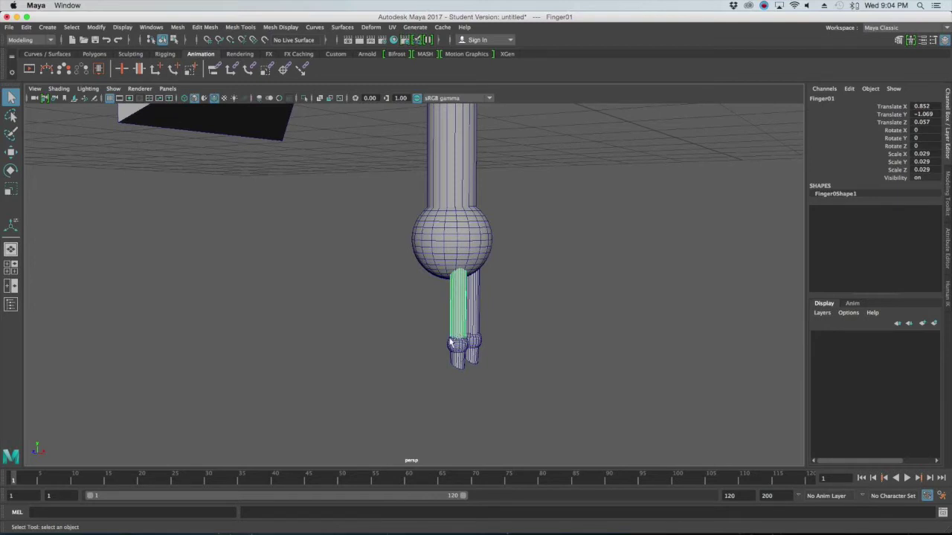
pyautogui.click(457, 356)
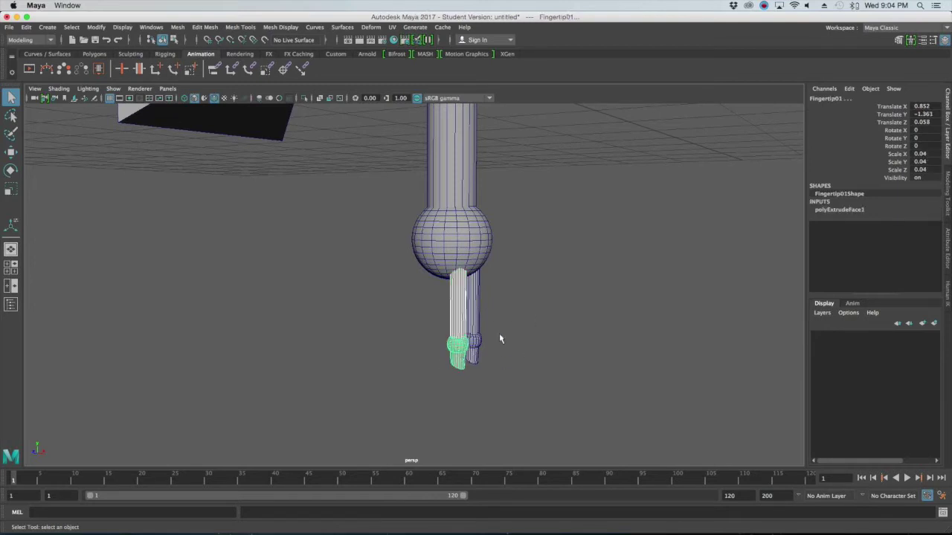
pyautogui.hotkey('ctrl', 'd')
pyautogui.press('w')
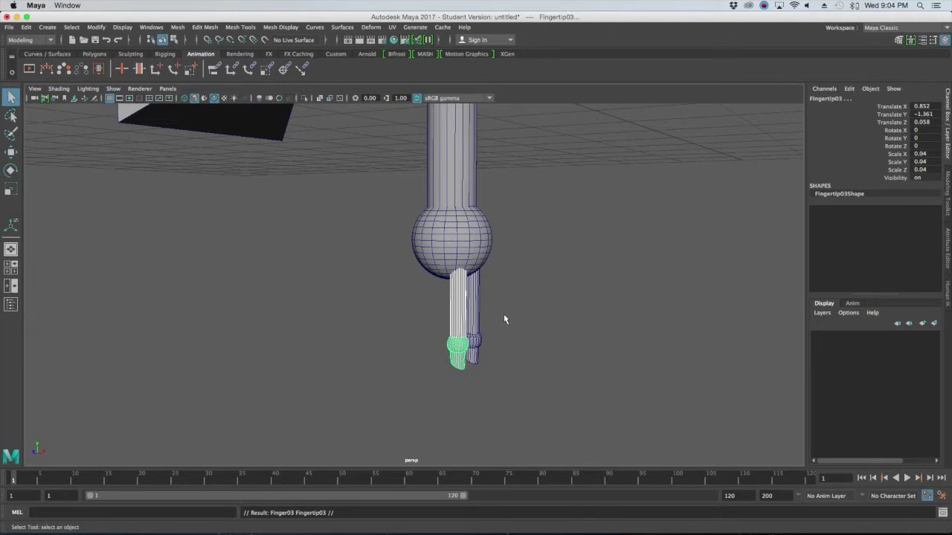
pyautogui.moveTo(492, 347); pyautogui.dragTo(459, 345)
# Fine-tune the duplicated finger and fingertip to about 0.724 in X in the front view.
pyautogui.press('space')
pyautogui.press('space')
pyautogui.scroll(-5, 339, 266)
pyautogui.scroll(5, 372, 312)
pyautogui.scroll(3, 376, 317)
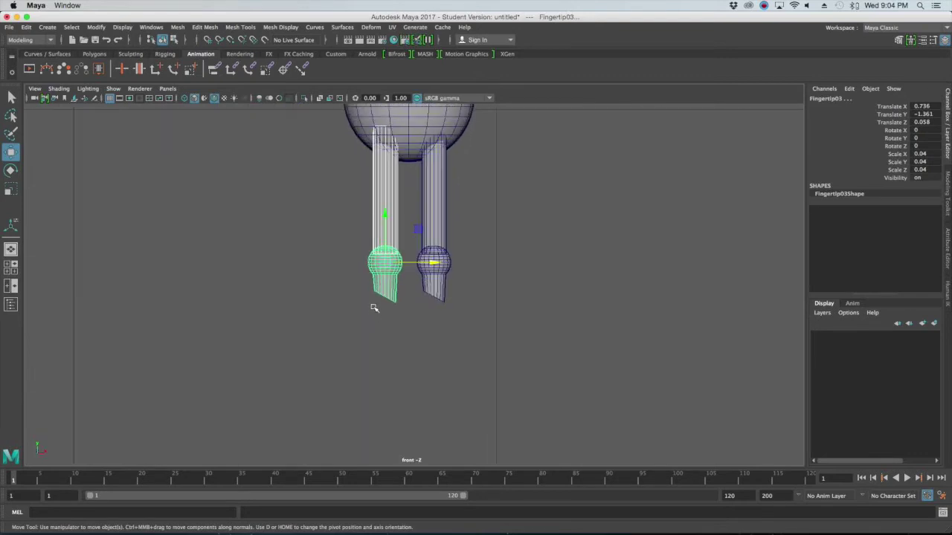
pyautogui.scroll(2, 402, 361)
pyautogui.moveTo(452, 338); pyautogui.dragTo(440, 338)
# Center the duplicated finger and fingertip between the other two fingers in the side view, at about 0.002 in Z.
pyautogui.press('space')
pyautogui.press('space')
pyautogui.scroll(10, 550, 378)
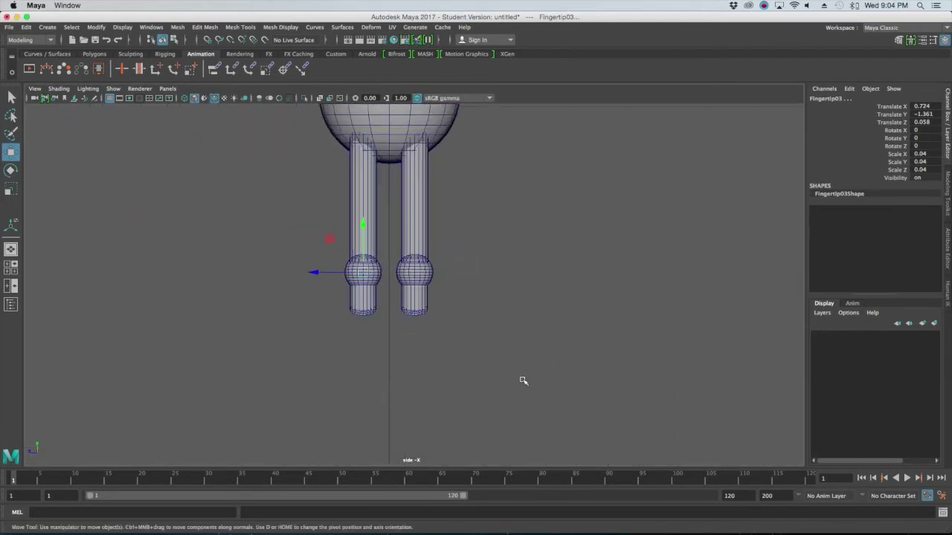
pyautogui.scroll(-10, 307, 283)
pyautogui.scroll(8, 374, 295)
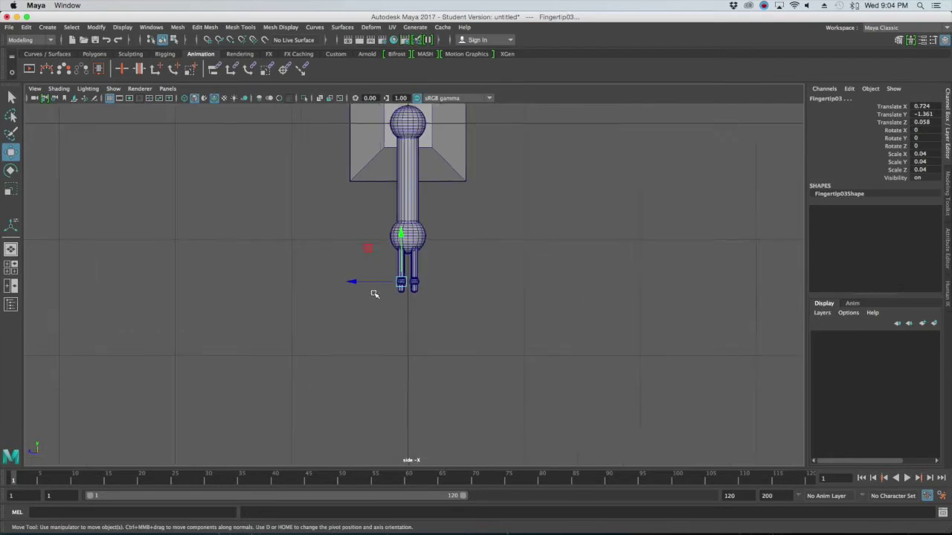
pyautogui.scroll(4, 376, 301)
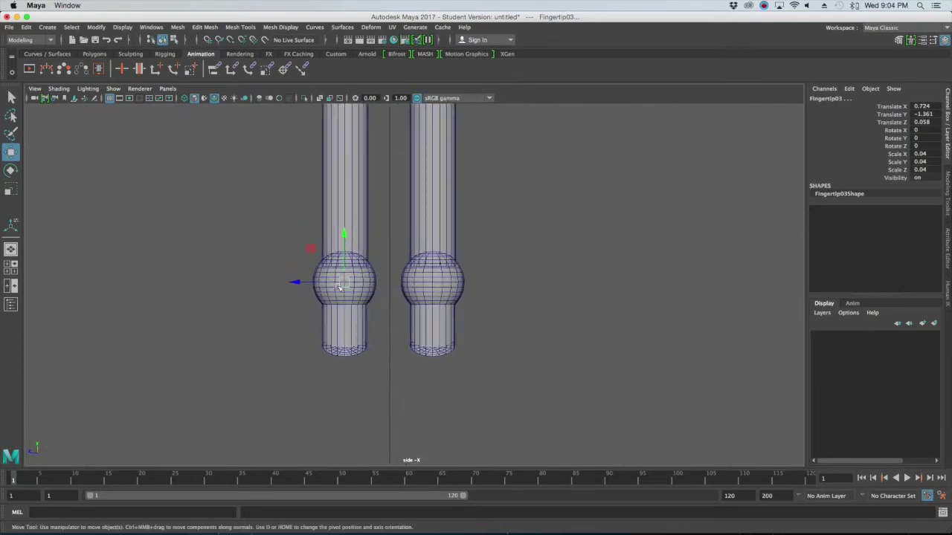
pyautogui.moveTo(306, 281); pyautogui.dragTo(365, 288)
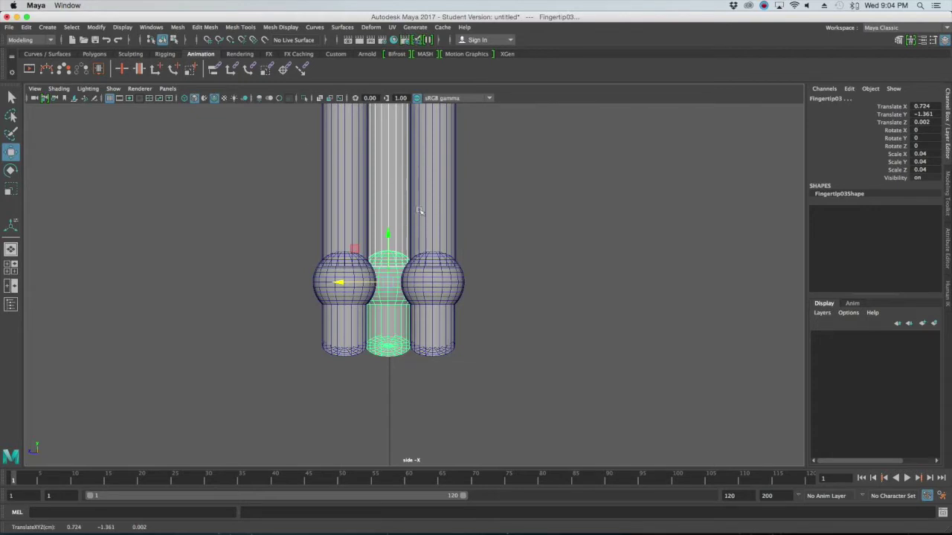
# Select only Fingertip03 in the perspective view, set its Y rotation to 180, and clear the selection.
pyautogui.press('space')
pyautogui.press('space')
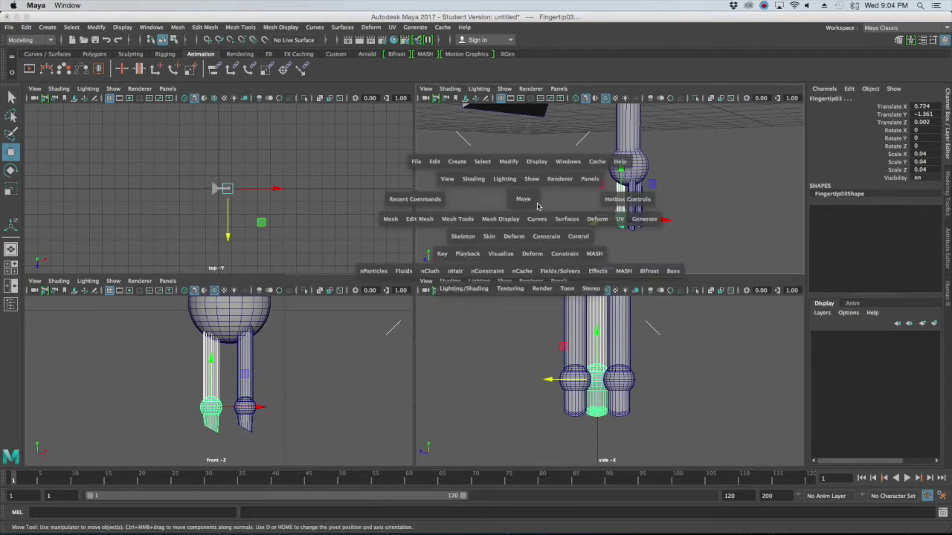
pyautogui.keyDown('alt'); pyautogui.moveTo(548, 245); pyautogui.dragTo(550, 265); pyautogui.keyUp('alt')
pyautogui.scroll(3, 550, 266)
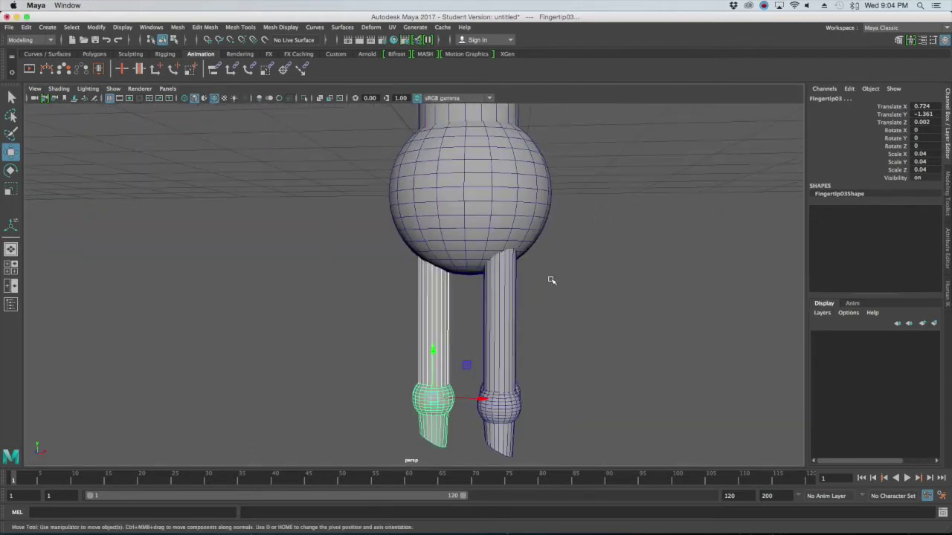
pyautogui.keyDown('alt'); pyautogui.moveTo(568, 276); pyautogui.dragTo(561, 185, button='middle'); pyautogui.keyUp('alt')
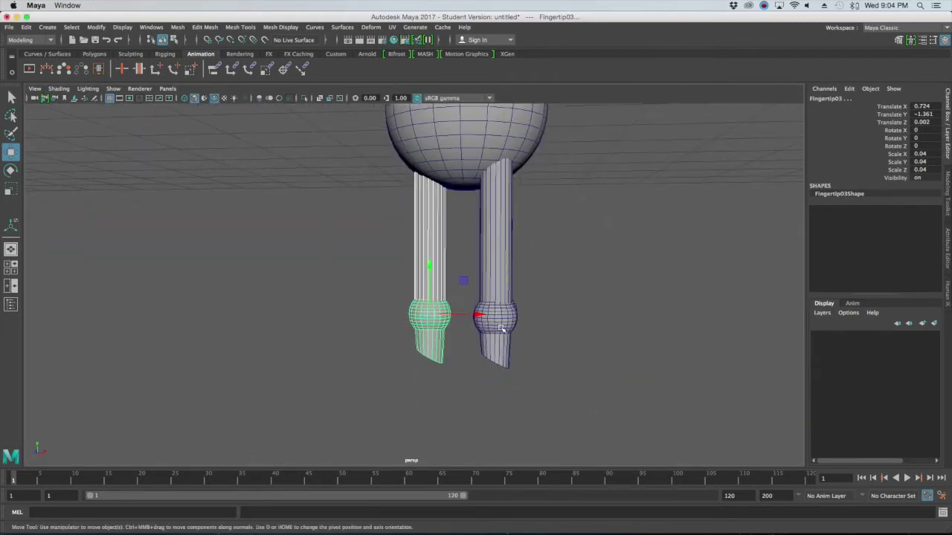
pyautogui.click(438, 337)
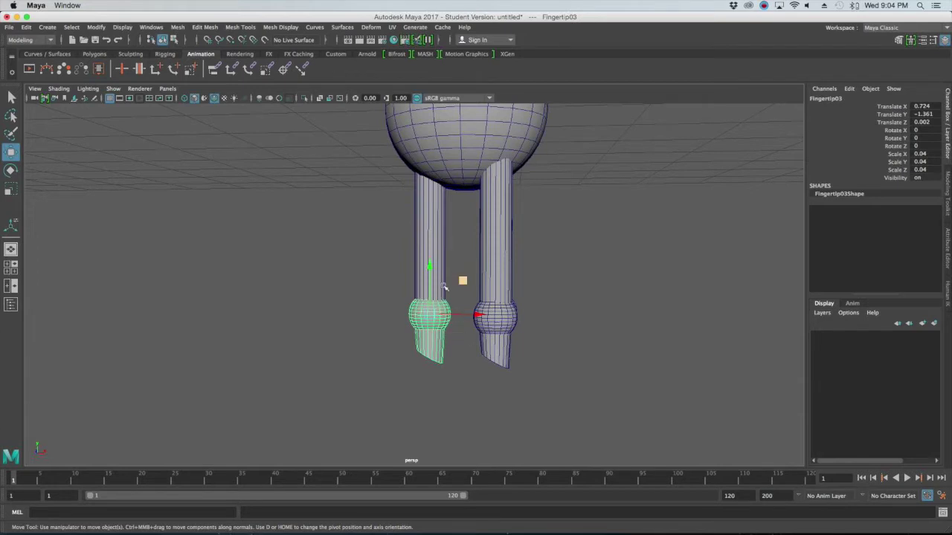
pyautogui.press('e')
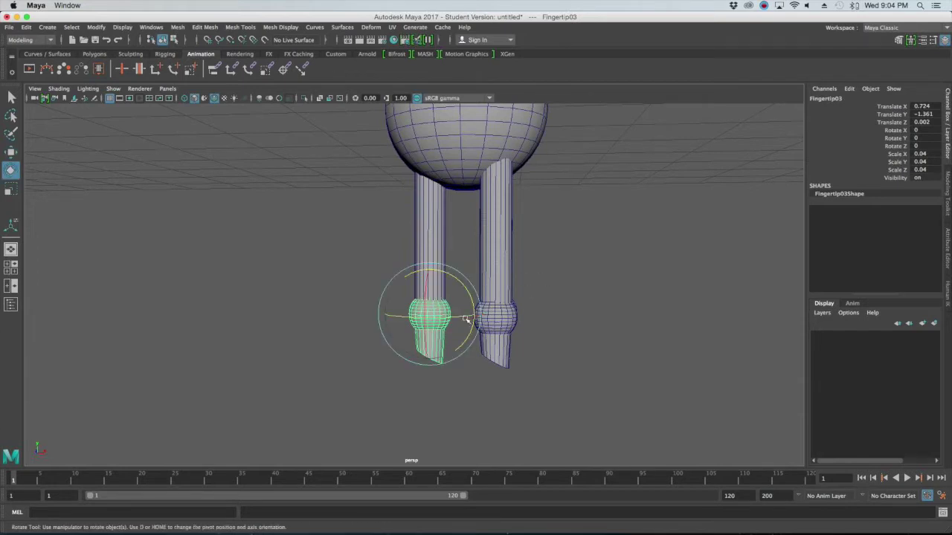
pyautogui.moveTo(448, 318); pyautogui.dragTo(456, 317)
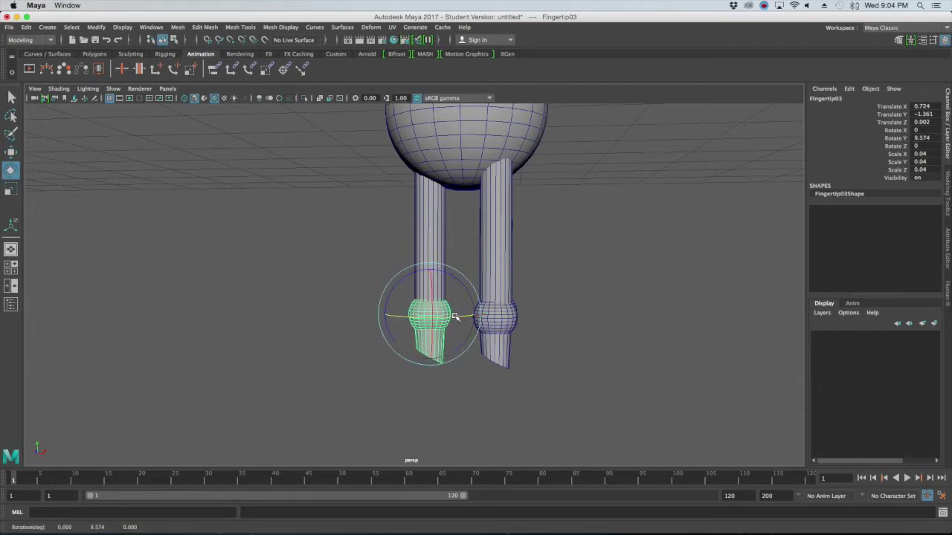
pyautogui.doubleClick(926, 138)
pyautogui.write('180')
pyautogui.press('Return')
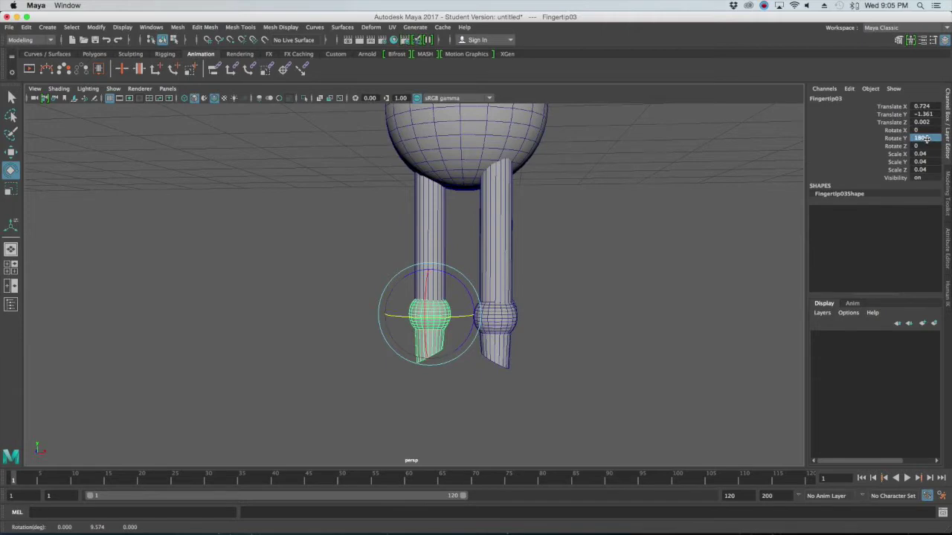
pyautogui.click(692, 236)
# Examine the finished claw and the arm's wall end, selecting Base and ShoulderJoint in turn.
pyautogui.keyDown('alt'); pyautogui.moveTo(624, 276); pyautogui.dragTo(475, 340); pyautogui.keyUp('alt')
pyautogui.keyDown('alt'); pyautogui.moveTo(534, 293); pyautogui.dragTo(488, 304); pyautogui.keyUp('alt')
pyautogui.keyDown('alt'); pyautogui.moveTo(488, 305); pyautogui.dragTo(514, 378, button='right'); pyautogui.keyUp('alt')
pyautogui.keyDown('alt'); pyautogui.moveTo(513, 378); pyautogui.dragTo(456, 357, button='middle'); pyautogui.keyUp('alt')
pyautogui.moveTo(456, 357)
pyautogui.keyDown('alt'); pyautogui.mouseDown()
pyautogui.moveTo(359, 245)
pyautogui.moveTo(444, 380)
pyautogui.moveTo(510, 368)
pyautogui.moveTo(458, 370)
pyautogui.mouseUp(); pyautogui.keyUp('alt')
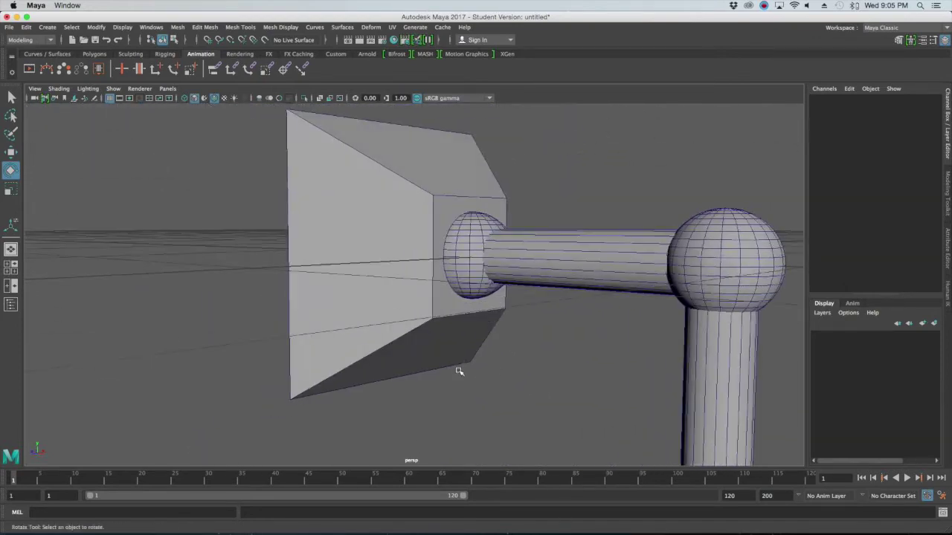
pyautogui.click(419, 308)
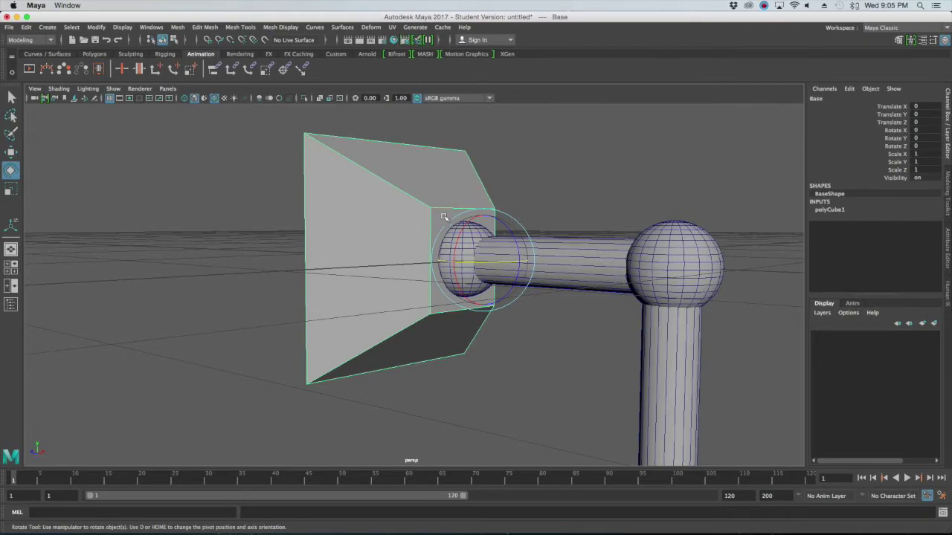
pyautogui.press('q')
pyautogui.click(460, 236)
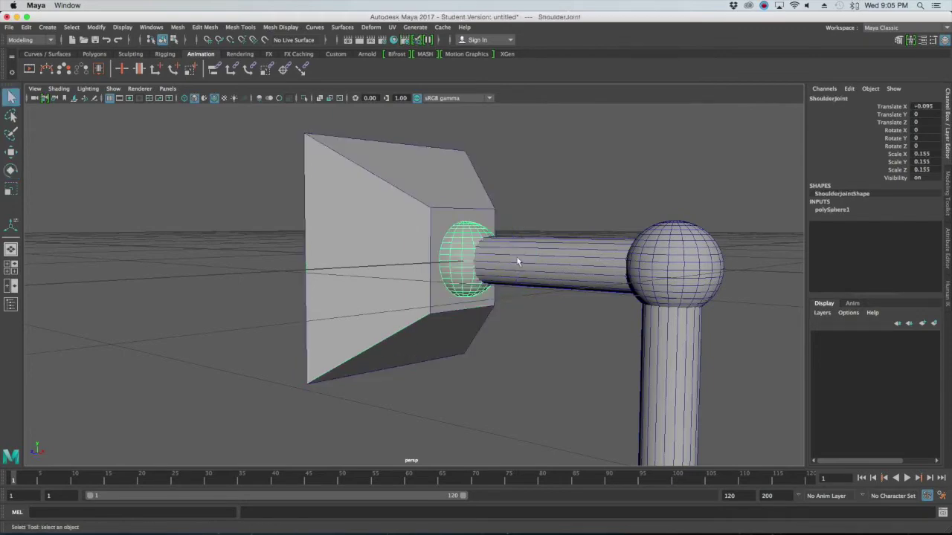
# Show the model in wireframe and select Arm01 and ElbowJoint in turn to check how the segment ends sit inside the joints.
pyautogui.scroll(3, 490, 251)
pyautogui.keyDown('alt'); pyautogui.moveTo(490, 251); pyautogui.dragTo(584, 251); pyautogui.keyUp('alt')
pyautogui.press('4')
pyautogui.click(591, 248)
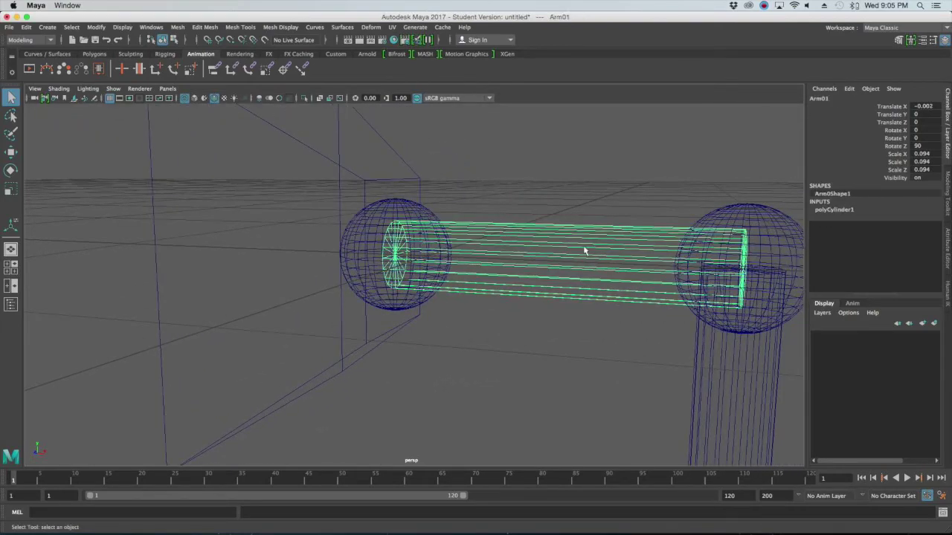
pyautogui.keyDown('alt'); pyautogui.moveTo(588, 285); pyautogui.dragTo(381, 260, button='middle'); pyautogui.keyUp('alt')
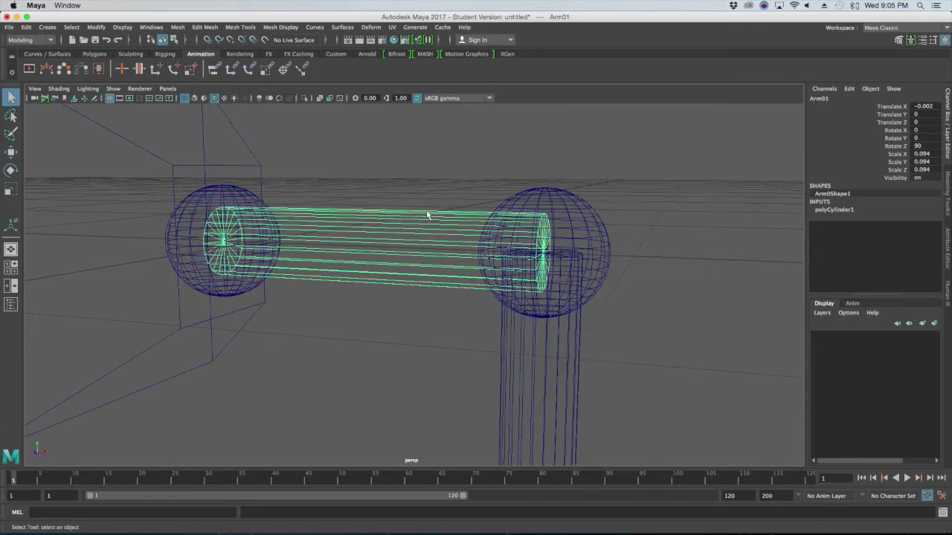
pyautogui.click(595, 225)
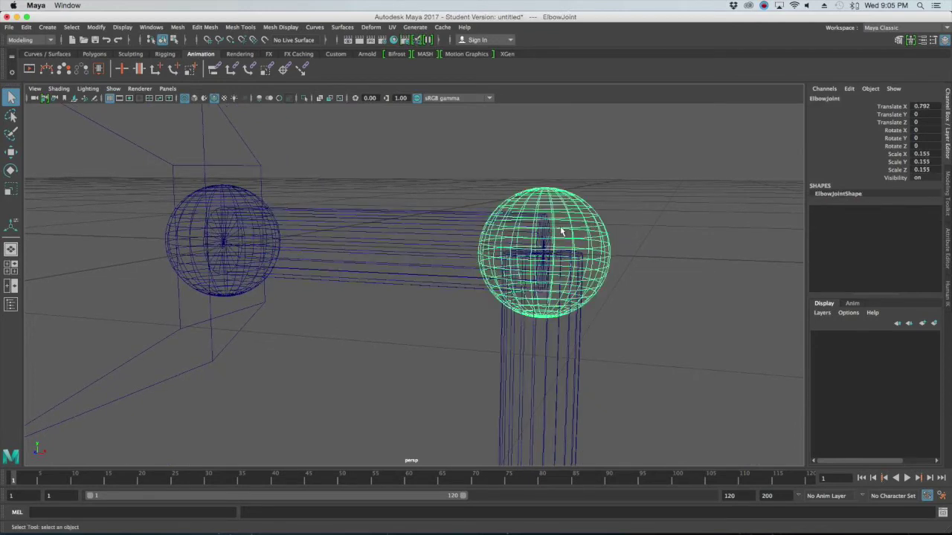
pyautogui.click(669, 234)
# Examine the lower arm segment down to the wrist in wireframe, and return the view to shaded display.
pyautogui.keyDown('alt'); pyautogui.moveTo(595, 302); pyautogui.dragTo(588, 259, button='middle'); pyautogui.keyUp('alt')
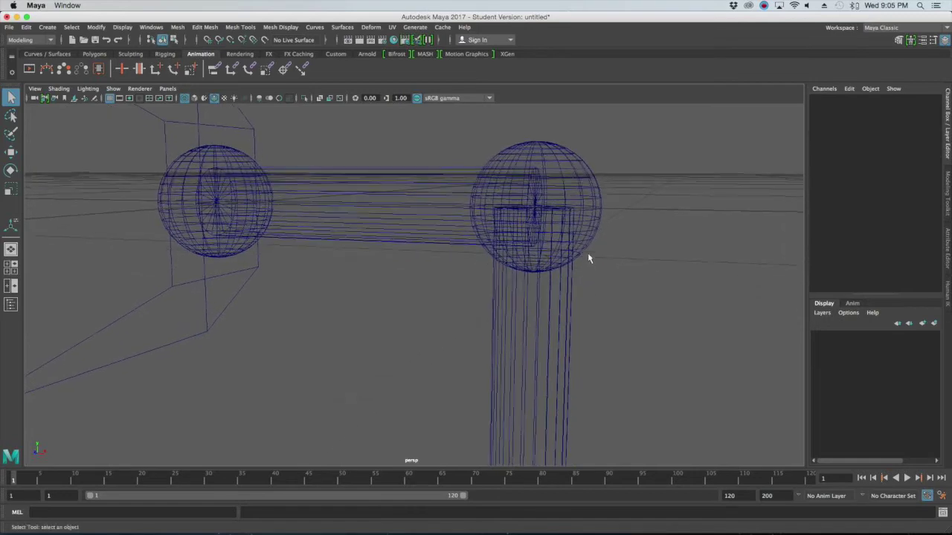
pyautogui.keyDown('alt'); pyautogui.moveTo(589, 373); pyautogui.dragTo(558, 63, button='middle'); pyautogui.keyUp('alt')
pyautogui.moveTo(558, 64)
pyautogui.keyDown('alt'); pyautogui.mouseDown()
pyautogui.moveTo(592, 153)
pyautogui.moveTo(590, 187)
pyautogui.moveTo(568, 171)
pyautogui.moveTo(640, 182)
pyautogui.moveTo(622, 213)
pyautogui.moveTo(607, 217)
pyautogui.mouseUp(); pyautogui.keyUp('alt')
pyautogui.click(568, 170)
pyautogui.press('5')
# Orbit around the claw and select each of the three fingers in turn to review them.
pyautogui.keyDown('alt'); pyautogui.moveTo(602, 215); pyautogui.dragTo(548, 240, button='middle'); pyautogui.keyUp('alt')
pyautogui.keyDown('alt'); pyautogui.moveTo(548, 240); pyautogui.dragTo(593, 281, button='right'); pyautogui.keyUp('alt')
pyautogui.keyDown('alt'); pyautogui.moveTo(594, 281); pyautogui.dragTo(469, 260); pyautogui.keyUp('alt')
pyautogui.click(495, 282)
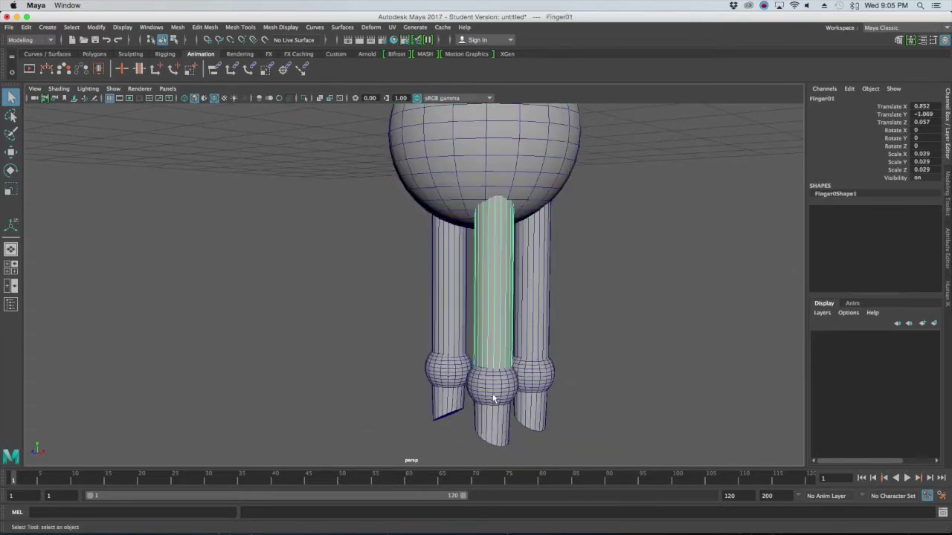
pyautogui.click(542, 304)
pyautogui.click(455, 297)
# Review the slanted fingertips from below by selecting them one by one, including Fingertip01 and Fingertip03.
pyautogui.keyDown('alt'); pyautogui.moveTo(609, 420); pyautogui.dragTo(574, 370); pyautogui.keyUp('alt')
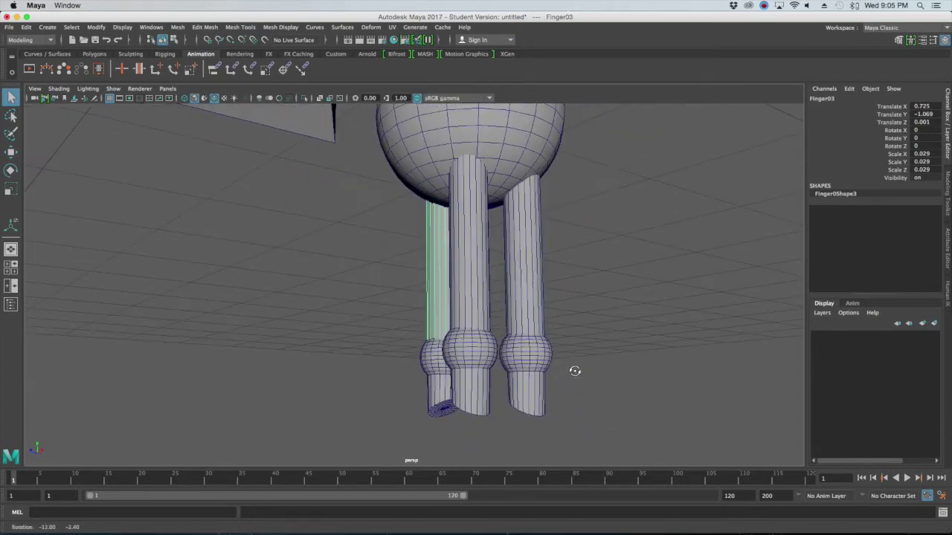
pyautogui.click(524, 376)
pyautogui.click(440, 374)
pyautogui.keyDown('alt'); pyautogui.moveTo(442, 375); pyautogui.dragTo(527, 363); pyautogui.keyUp('alt')
pyautogui.click(477, 379)
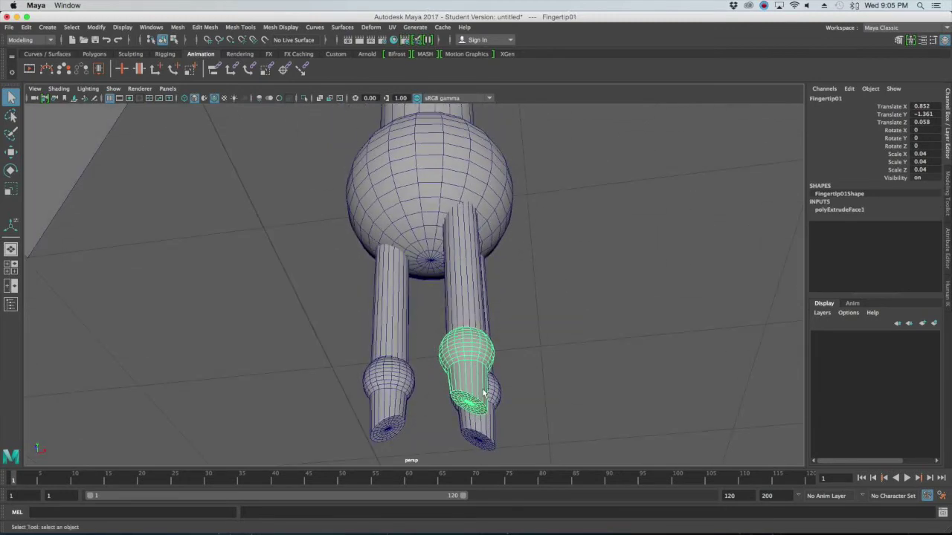
pyautogui.click(390, 393)
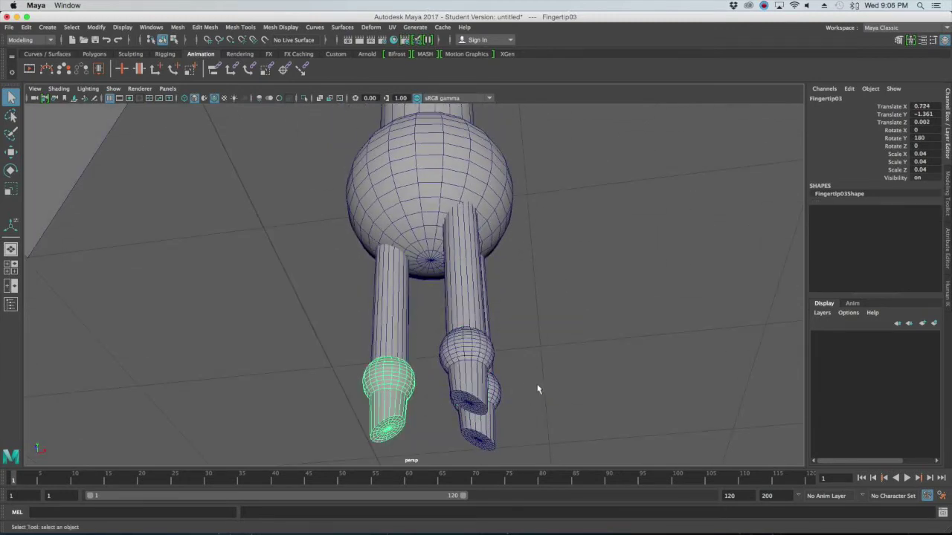
# Select all parts of the robot arm, from the base to the fingertips, and freeze their transformations.
pyautogui.scroll(-6, 455, 333)
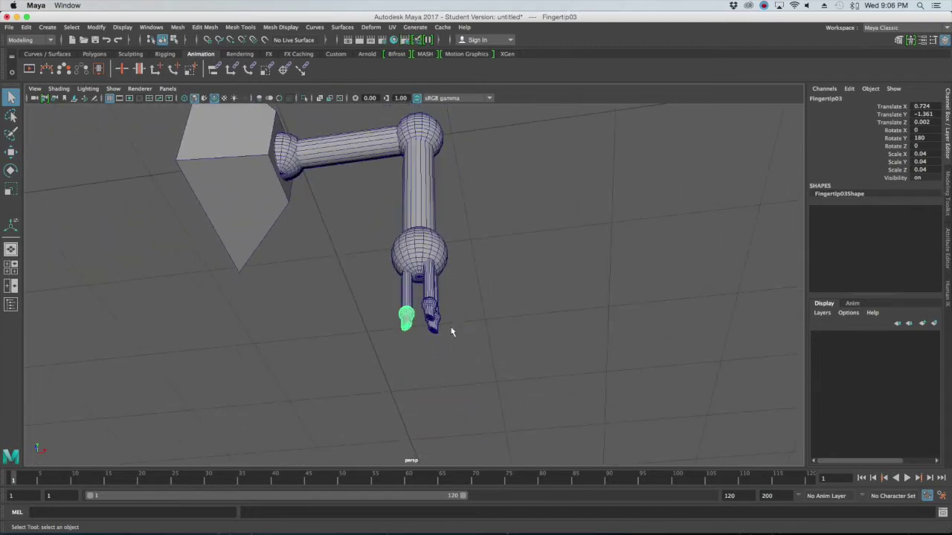
pyautogui.keyDown('alt'); pyautogui.moveTo(489, 363); pyautogui.dragTo(385, 270); pyautogui.keyUp('alt')
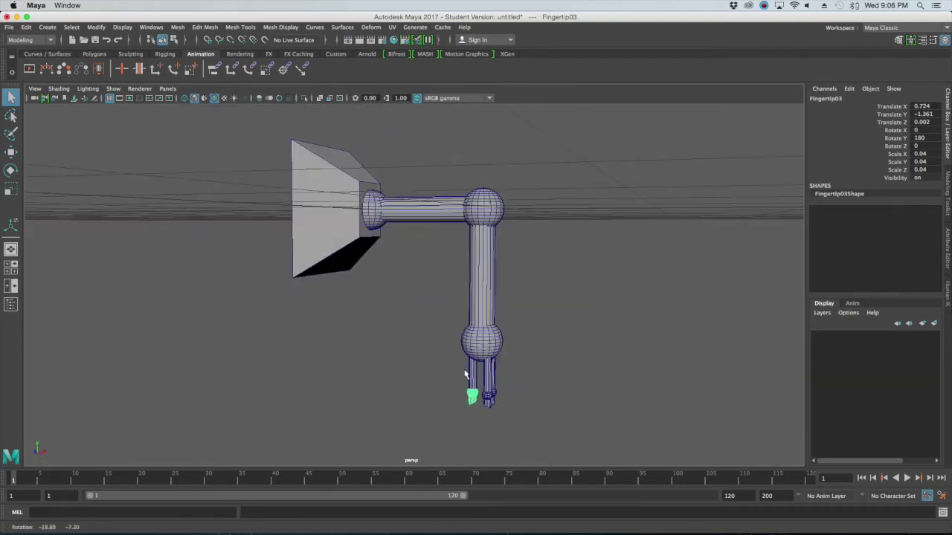
pyautogui.click(469, 223)
pyautogui.click(538, 230)
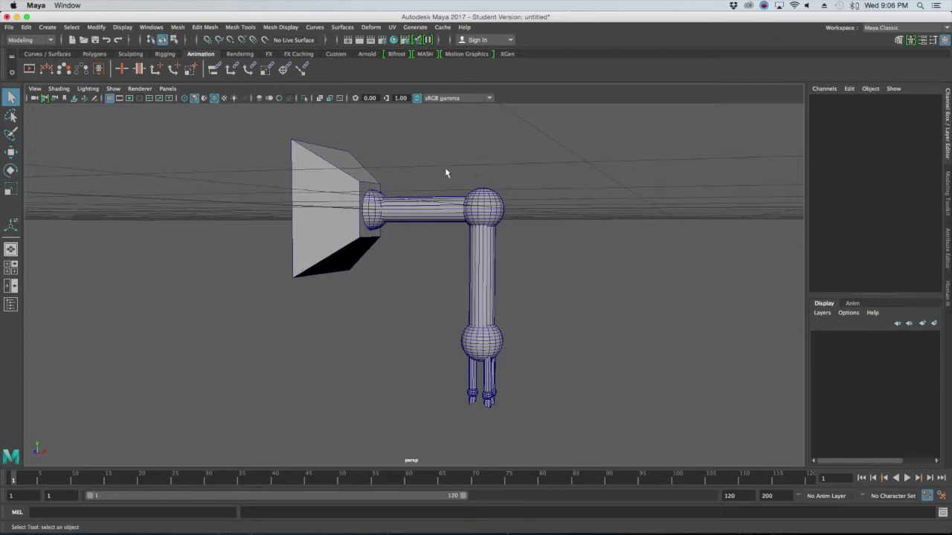
pyautogui.moveTo(215, 125); pyautogui.dragTo(572, 442)
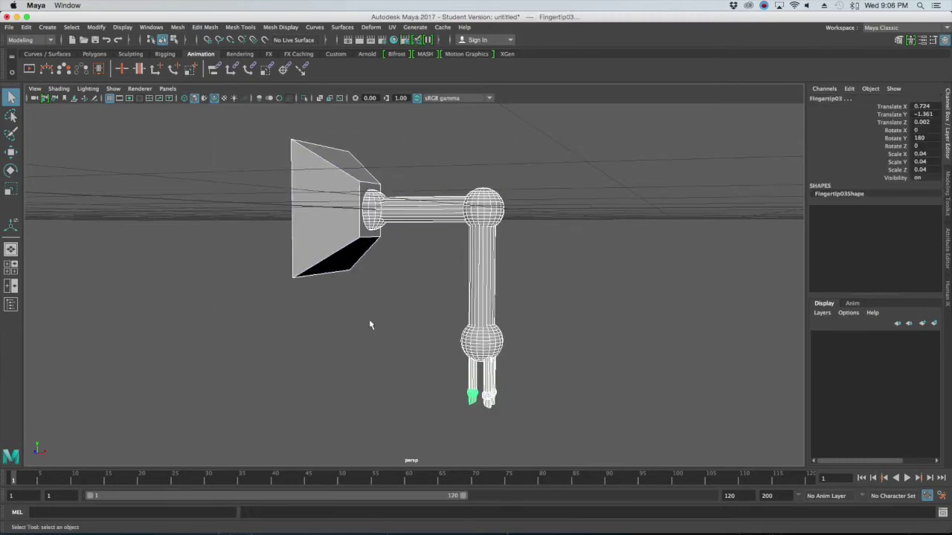
pyautogui.click(685, 201)
pyautogui.moveTo(289, 130); pyautogui.dragTo(632, 442)
pyautogui.click(96, 28)
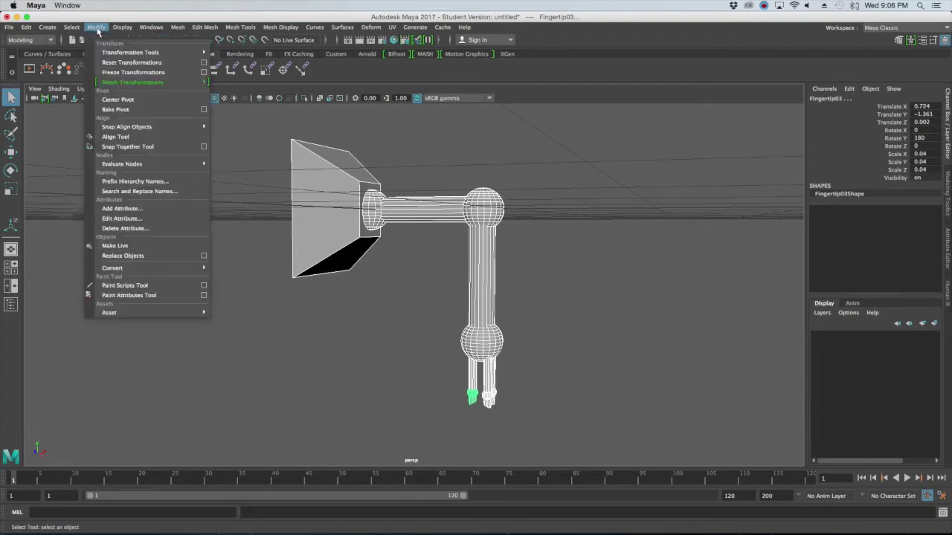
pyautogui.click(153, 73)
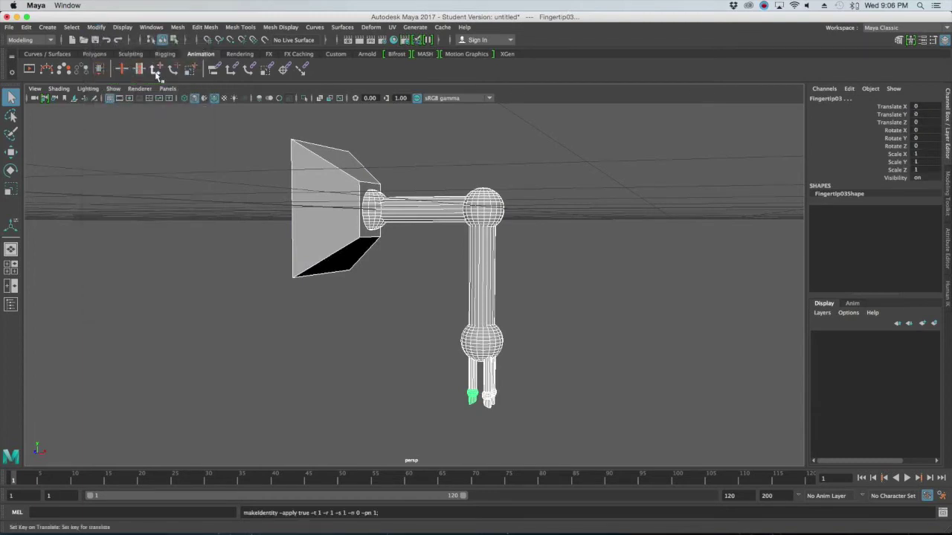
# Check the transform values of the joints, arm segments, base, fingers and fingertips by selecting them one by one, and clear the selection.
pyautogui.click(562, 162)
pyautogui.click(490, 292)
pyautogui.click(480, 336)
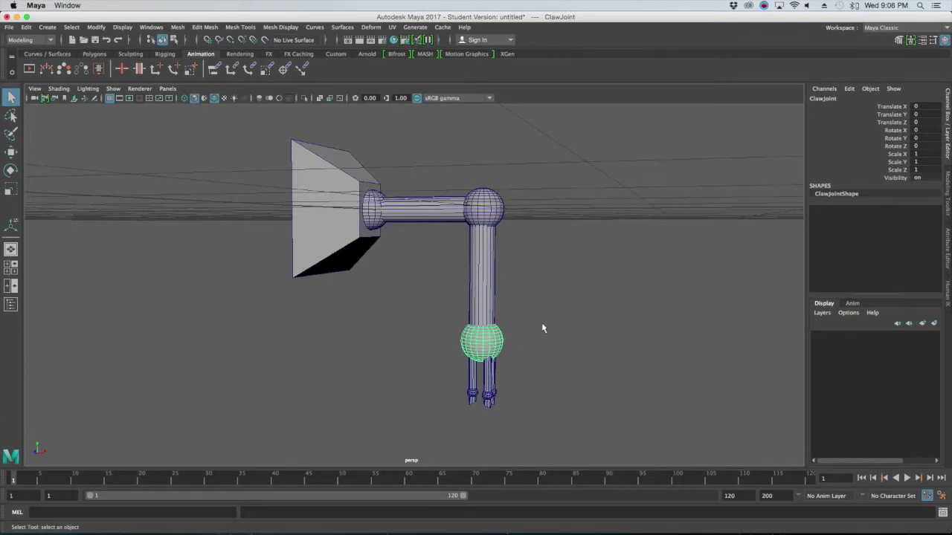
pyautogui.click(488, 208)
pyautogui.click(450, 207)
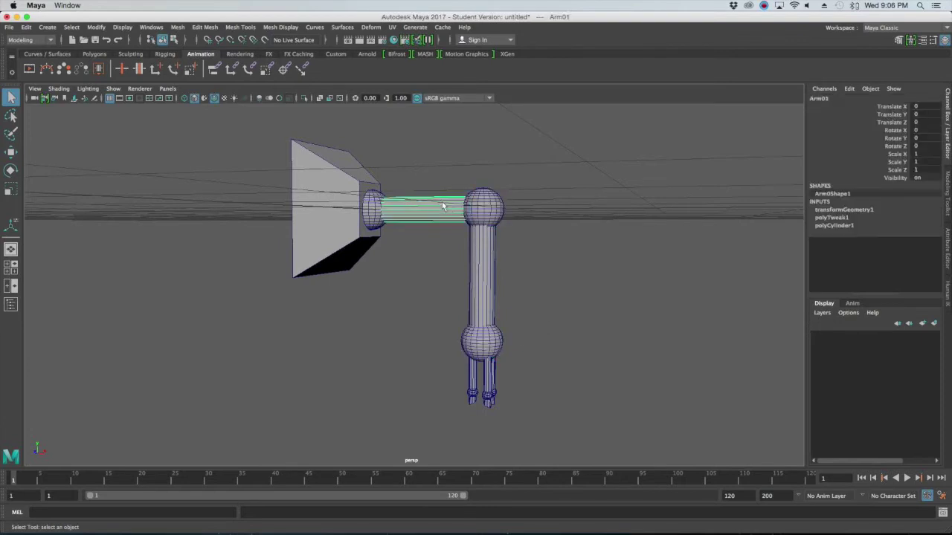
pyautogui.click(320, 205)
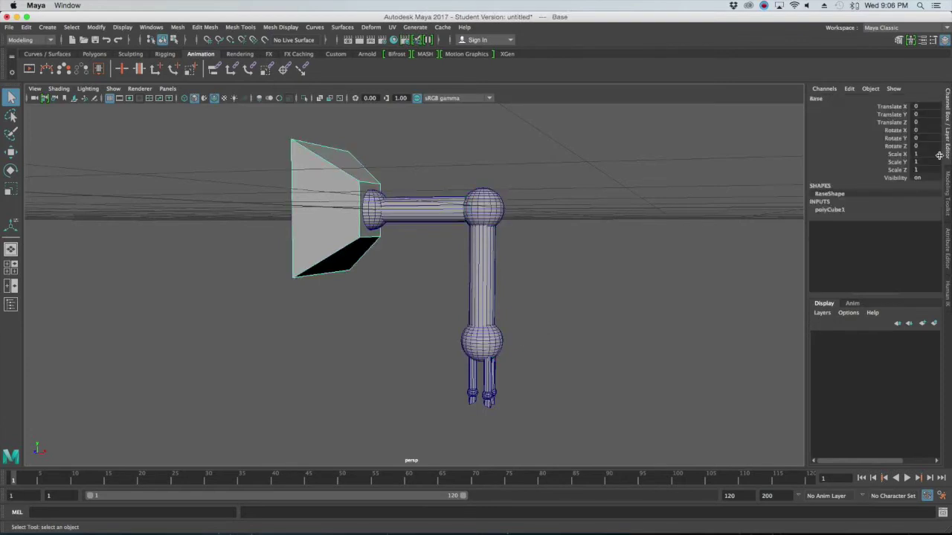
pyautogui.click(474, 381)
pyautogui.click(489, 385)
pyautogui.click(487, 401)
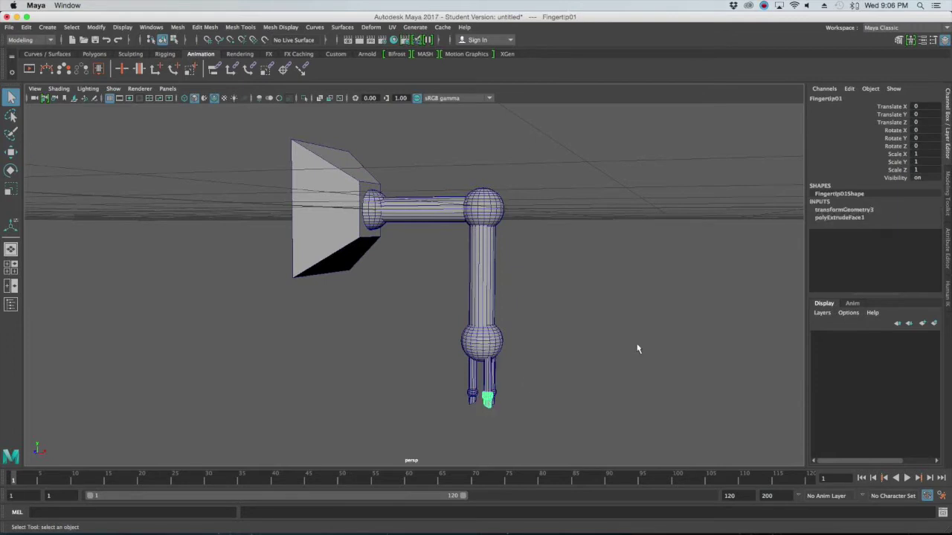
pyautogui.click(637, 346)
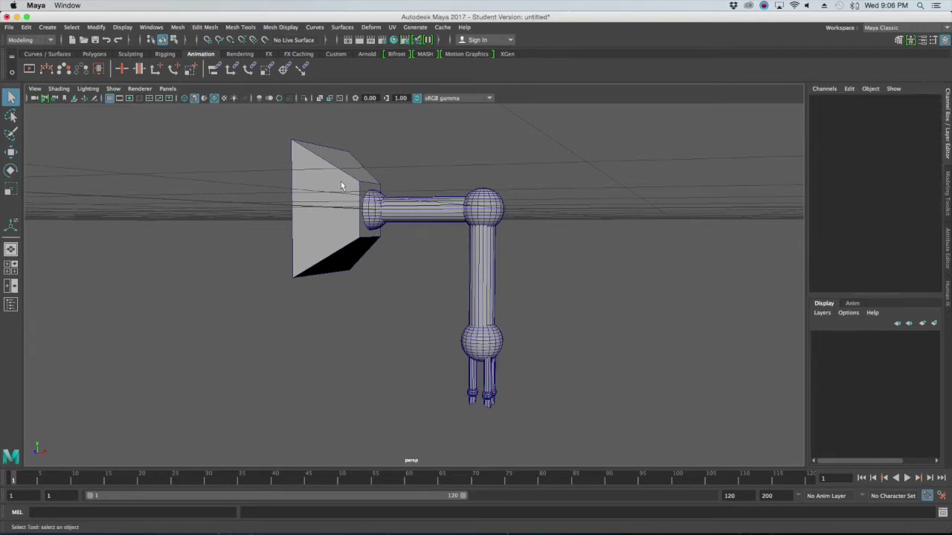
# Open the Outliner, enlarge it to list every object, and place it clear of the arm model.
pyautogui.click(151, 27)
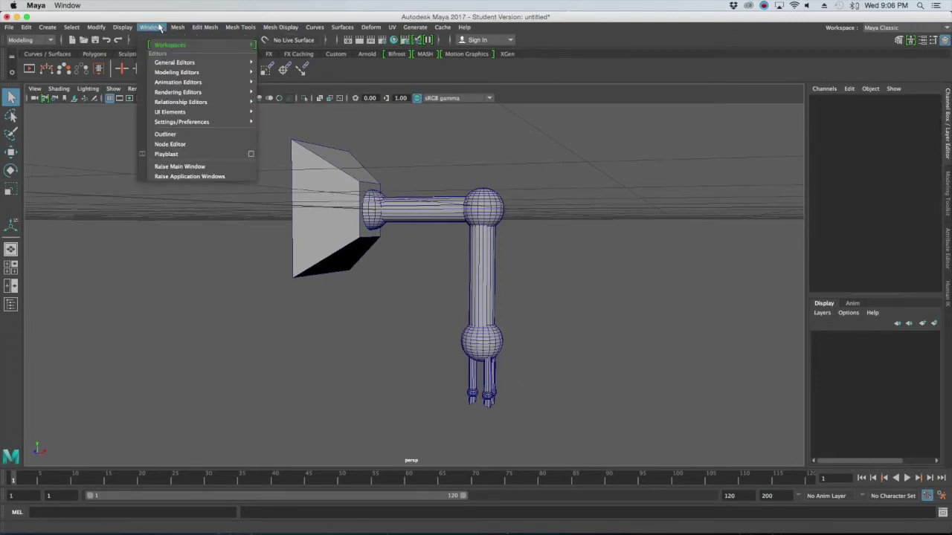
pyautogui.click(177, 135)
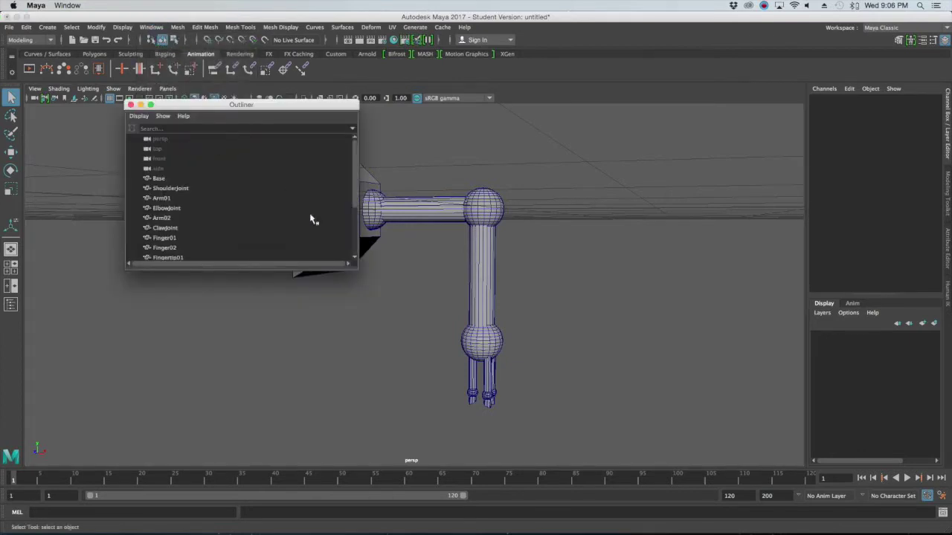
pyautogui.moveTo(355, 266); pyautogui.dragTo(333, 455)
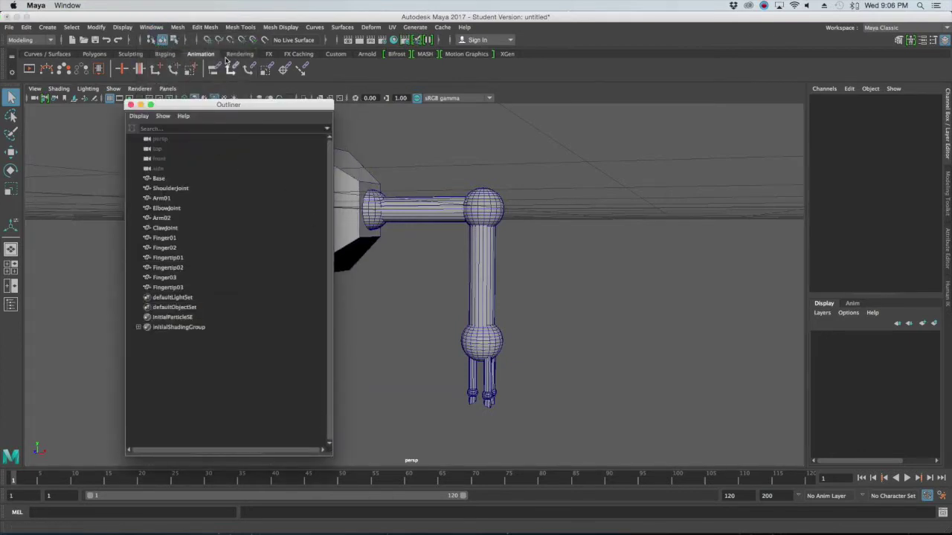
pyautogui.moveTo(229, 104); pyautogui.dragTo(132, 31)
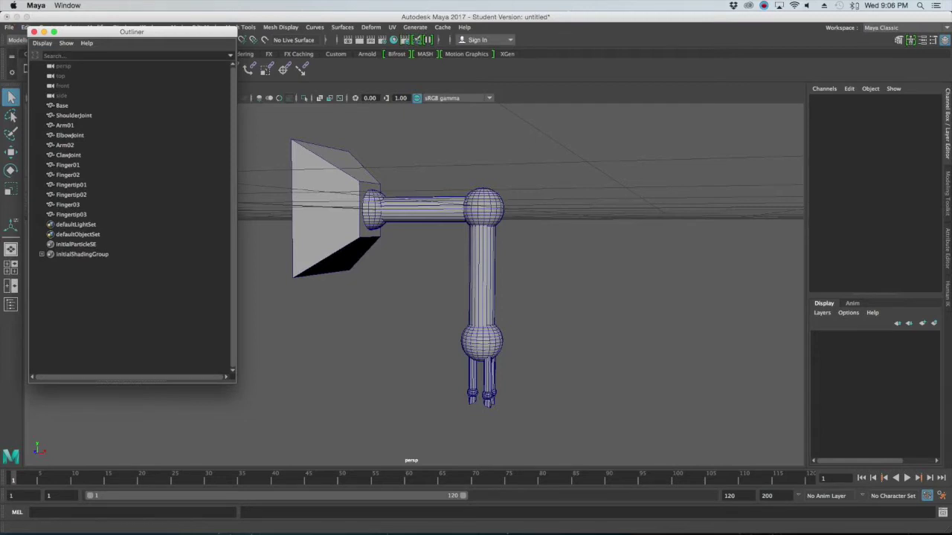
pyautogui.moveTo(120, 31); pyautogui.dragTo(135, 29)
# Group all the arm's parts from Base through Fingertip03, and expand the group to show its contents.
pyautogui.click(85, 104)
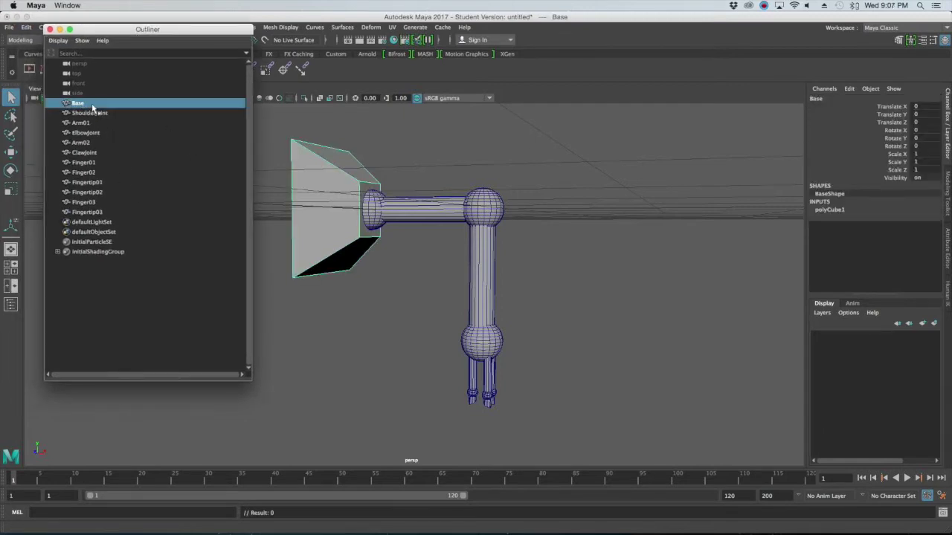
pyautogui.keyDown('shift'); pyautogui.click(106, 213); pyautogui.keyUp('shift')
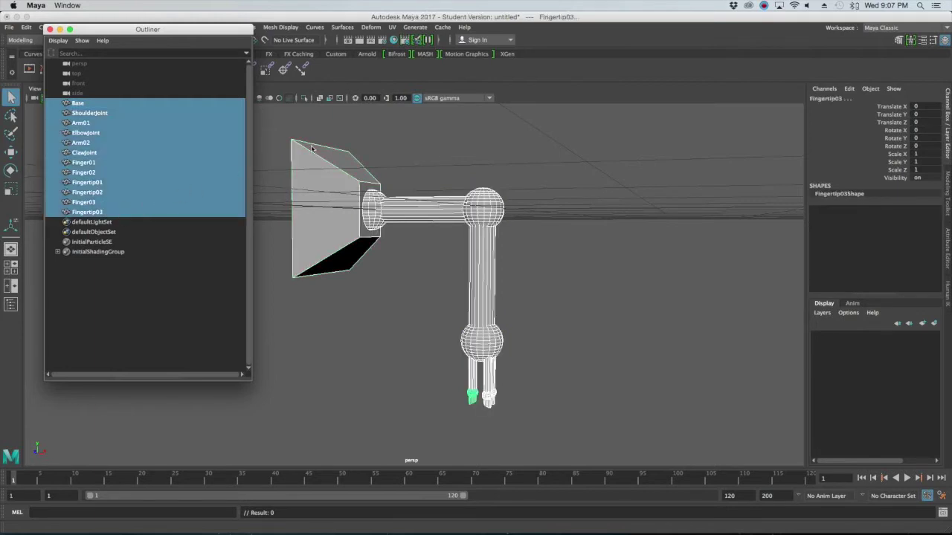
pyautogui.press('super+g')
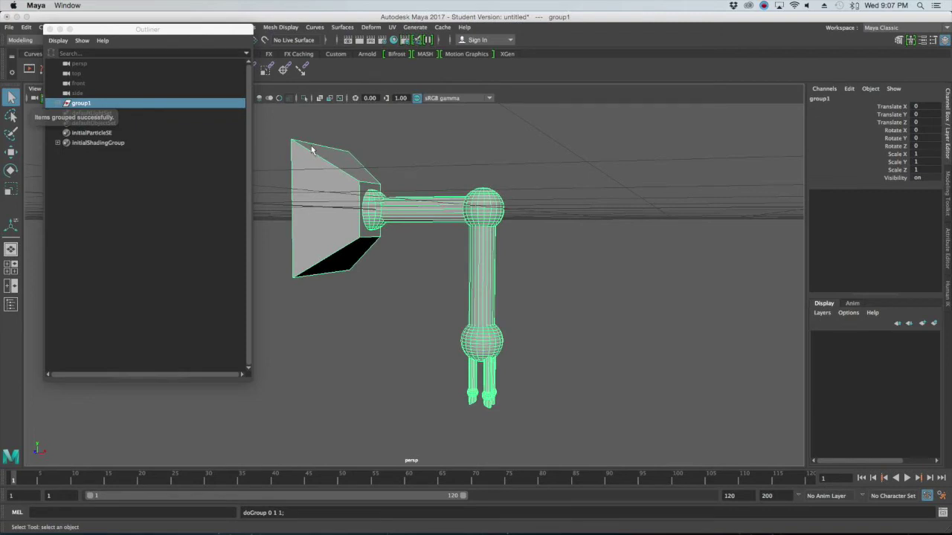
pyautogui.click(58, 104)
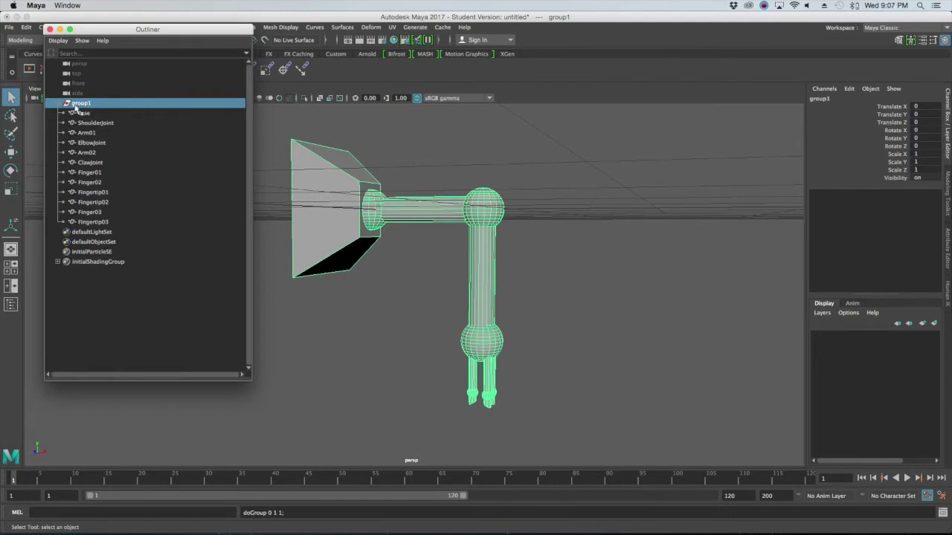
pyautogui.click(214, 210)
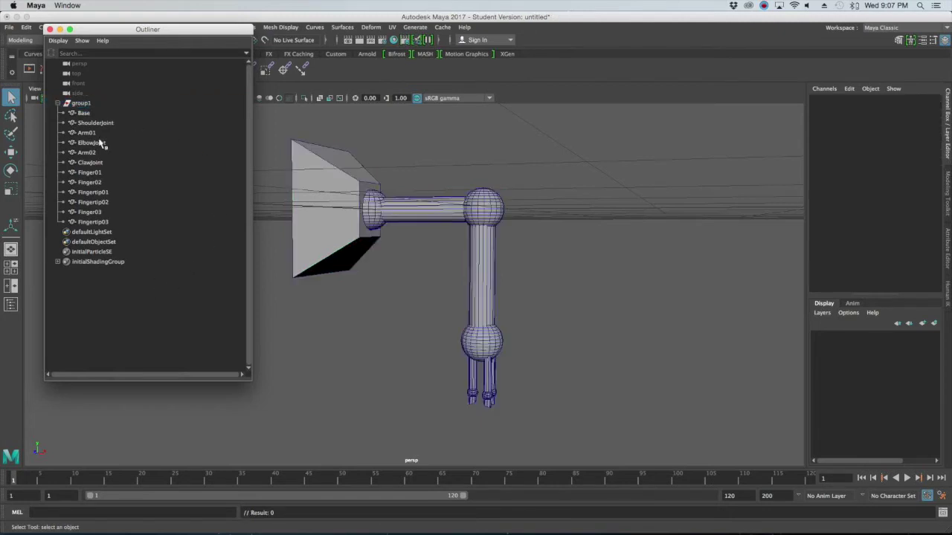
# Put the group of arm parts inside a new parent group and name the parent RobotArm.
pyautogui.click(81, 104)
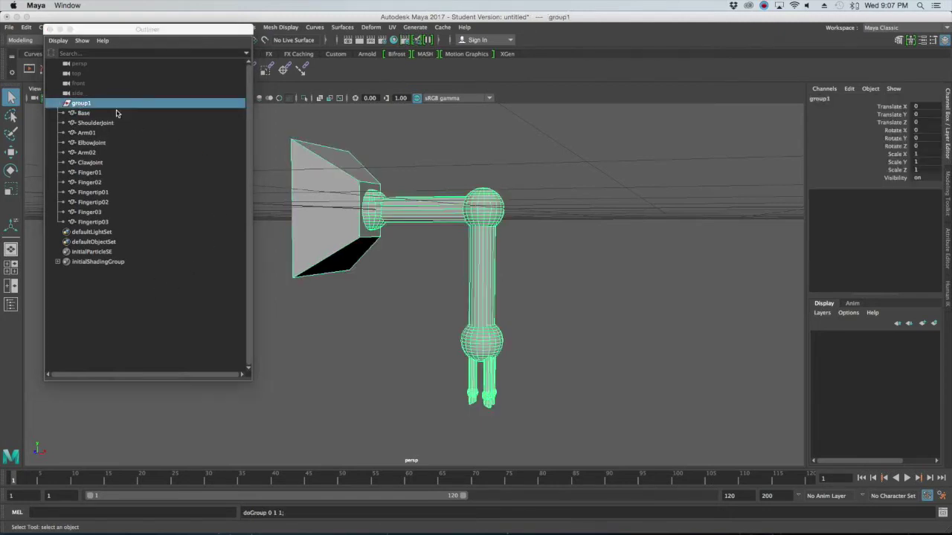
pyautogui.hotkey('ctrl', 'g')
pyautogui.doubleClick(83, 103)
pyautogui.write('RobotArm')
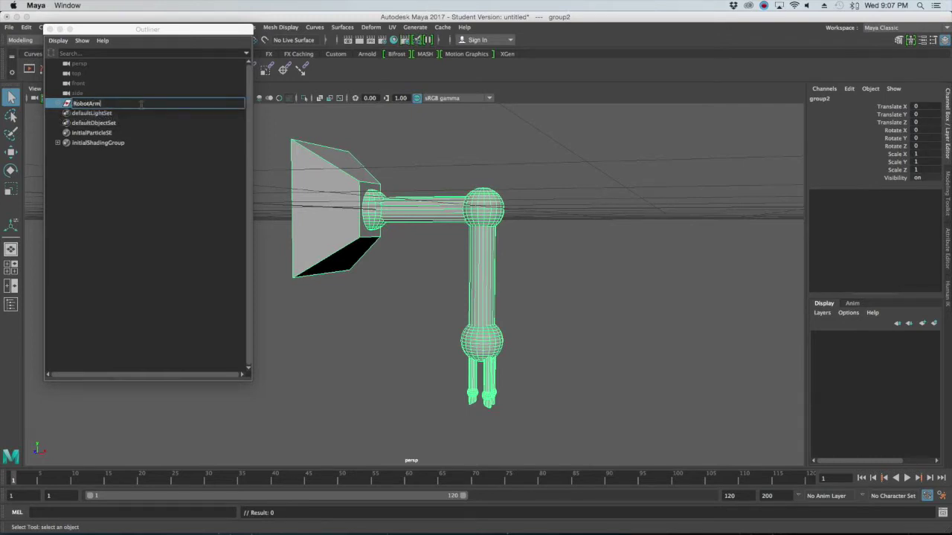
pyautogui.press('Return')
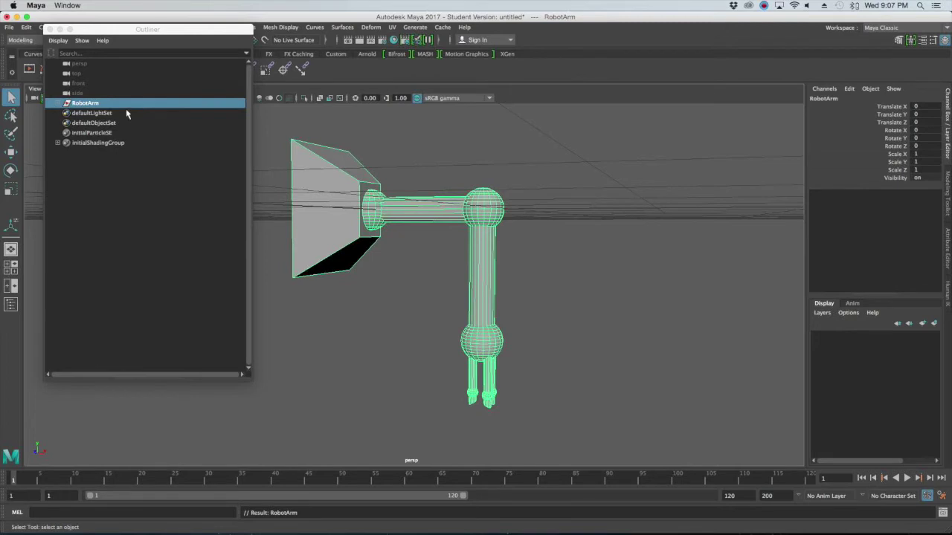
# Expand the whole RobotArm hierarchy and rename the inner group holding the parts as Geo.
pyautogui.keyDown('shift'); pyautogui.click(59, 104); pyautogui.keyUp('shift')
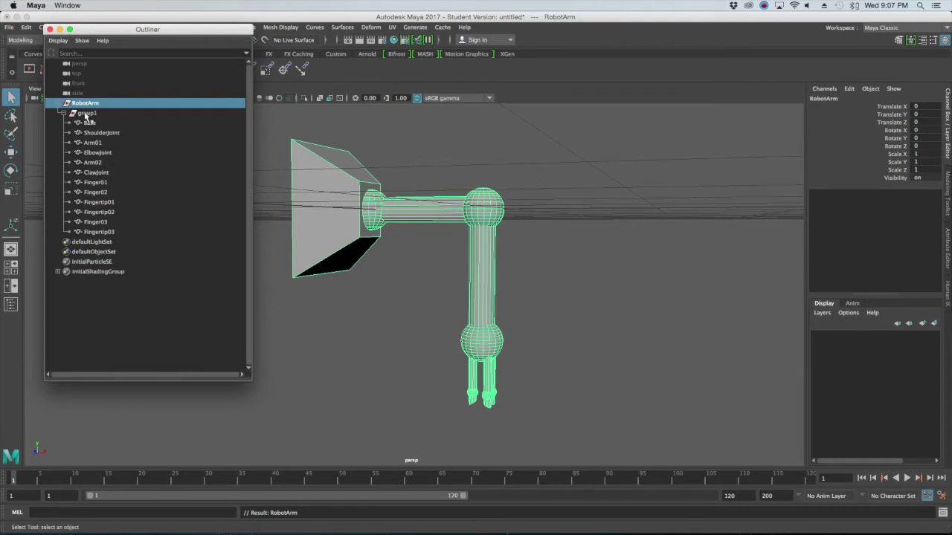
pyautogui.doubleClick(86, 114)
pyautogui.write('Gr')
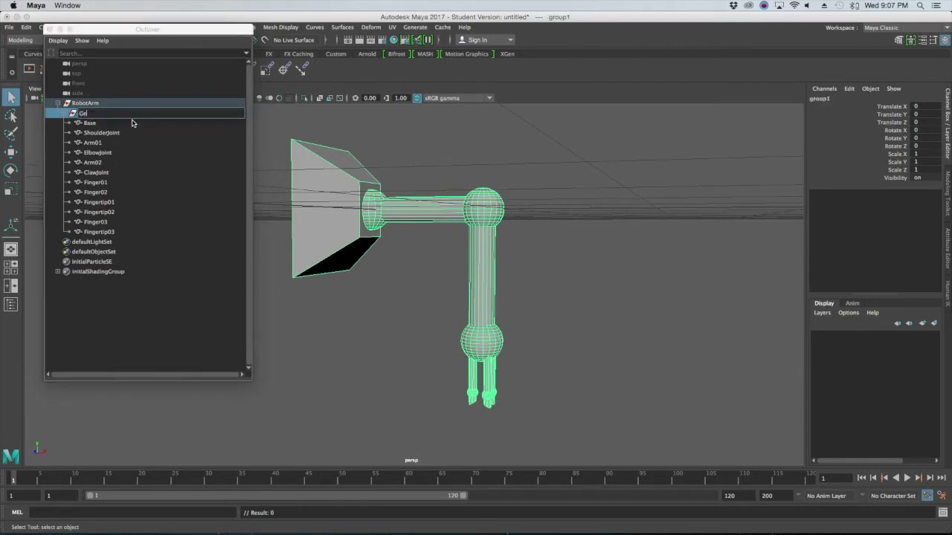
pyautogui.press('Return')
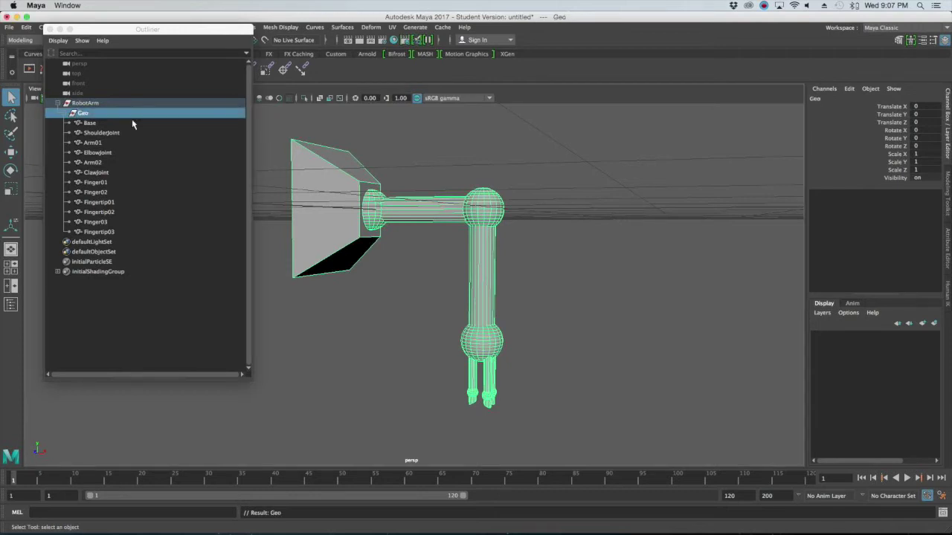
# Review the parts inside the Geo group by selecting Base, Arm01 and ShoulderJoint in the hierarchy.
pyautogui.click(125, 131)
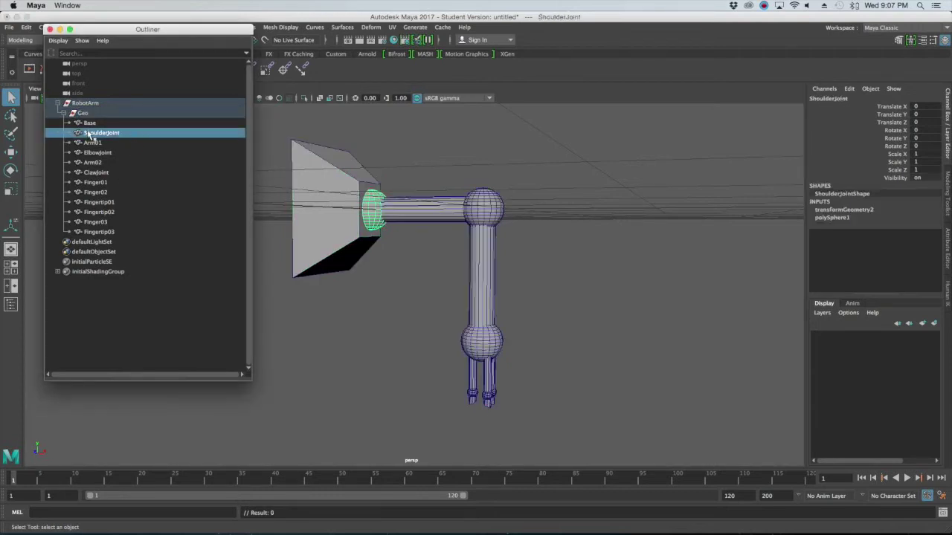
pyautogui.click(90, 124)
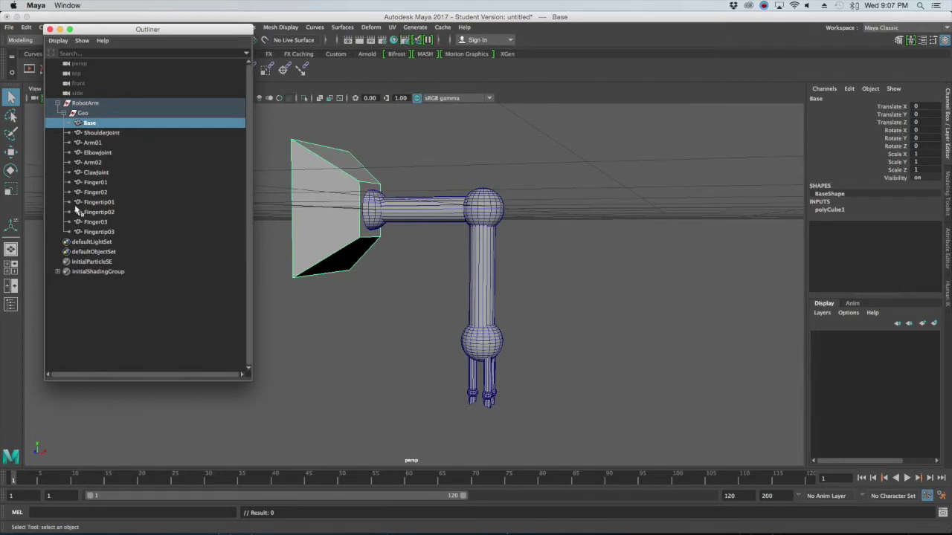
pyautogui.click(92, 142)
pyautogui.click(104, 133)
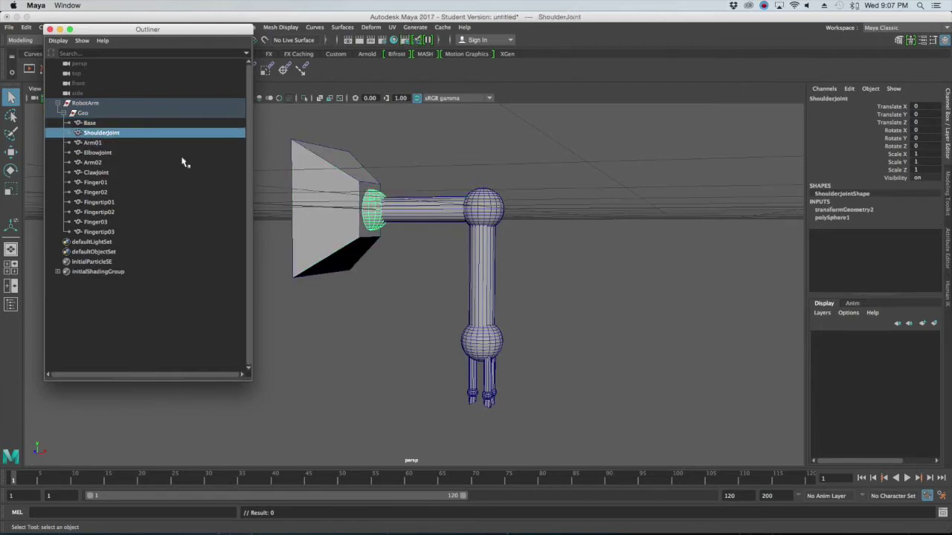
# Parent ShoulderJoint under Base and Arm01 under ShoulderJoint in the robot arm hierarchy.
pyautogui.click(90, 123)
pyautogui.click(101, 134)
pyautogui.moveTo(108, 137); pyautogui.dragTo(90, 123, button='middle')
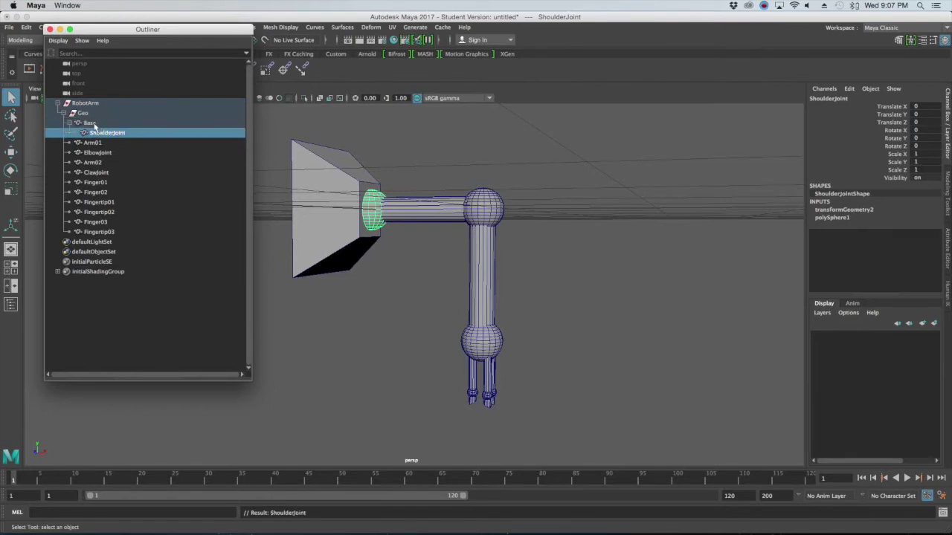
pyautogui.click(89, 143)
pyautogui.moveTo(87, 145); pyautogui.dragTo(93, 151, button='middle')
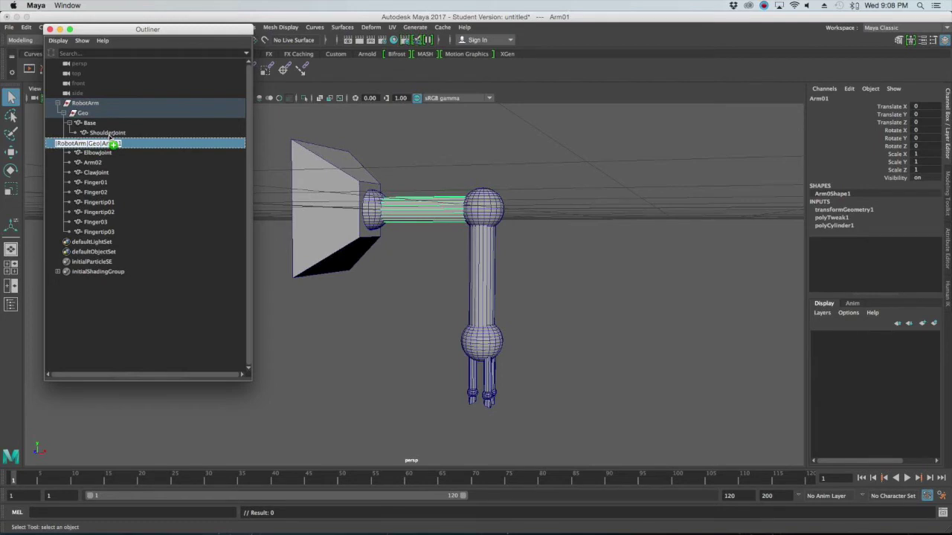
pyautogui.moveTo(109, 136); pyautogui.dragTo(110, 134, button='middle')
# Extend the hierarchy below Arm01 by nesting ElbowJoint, Arm02 and ClawJoint each under the part before it.
pyautogui.click(75, 133)
pyautogui.click(101, 153)
pyautogui.moveTo(100, 156)
pyautogui.mouseDown(button='middle')
pyautogui.moveTo(111, 147)
pyautogui.moveTo(98, 176)
pyautogui.moveTo(117, 164)
pyautogui.mouseUp(button='middle')
pyautogui.click(96, 172)
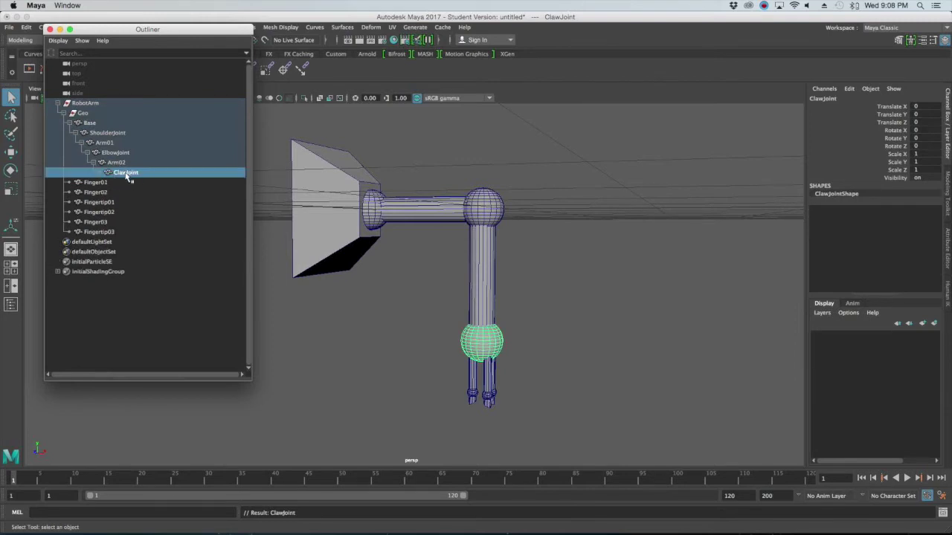
# Parent Finger01, Finger02 and Finger03 under ClawJoint.
pyautogui.click(96, 183)
pyautogui.moveTo(123, 194)
pyautogui.mouseDown(button='middle')
pyautogui.moveTo(97, 186)
pyautogui.moveTo(126, 176)
pyautogui.mouseUp(button='middle')
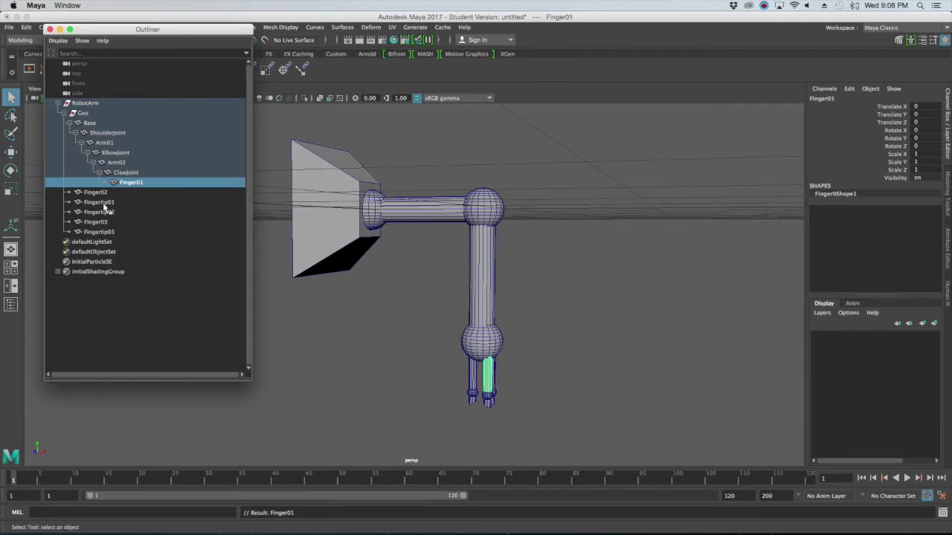
pyautogui.click(102, 193)
pyautogui.moveTo(101, 195); pyautogui.dragTo(133, 178, button='middle')
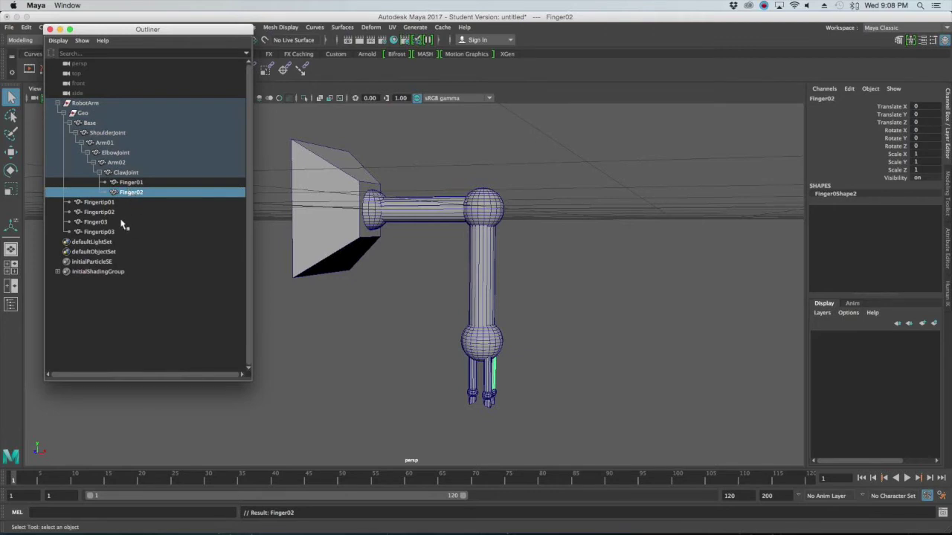
pyautogui.click(96, 222)
pyautogui.moveTo(96, 224); pyautogui.dragTo(130, 174, button='middle')
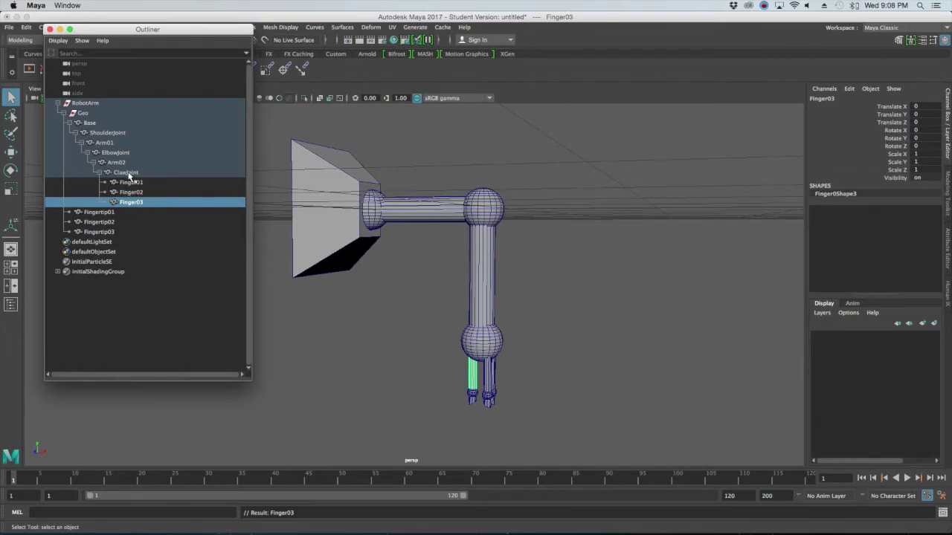
# Parent Fingertip01, Fingertip02 and Fingertip03 under their matching fingers.
pyautogui.click(105, 218)
pyautogui.moveTo(105, 217); pyautogui.dragTo(132, 184, button='middle')
pyautogui.click(105, 182)
pyautogui.click(102, 221)
pyautogui.moveTo(103, 222); pyautogui.dragTo(133, 207, button='middle')
pyautogui.moveTo(106, 232)
pyautogui.mouseDown()
pyautogui.moveTo(124, 225)
pyautogui.moveTo(111, 224)
pyautogui.mouseUp()
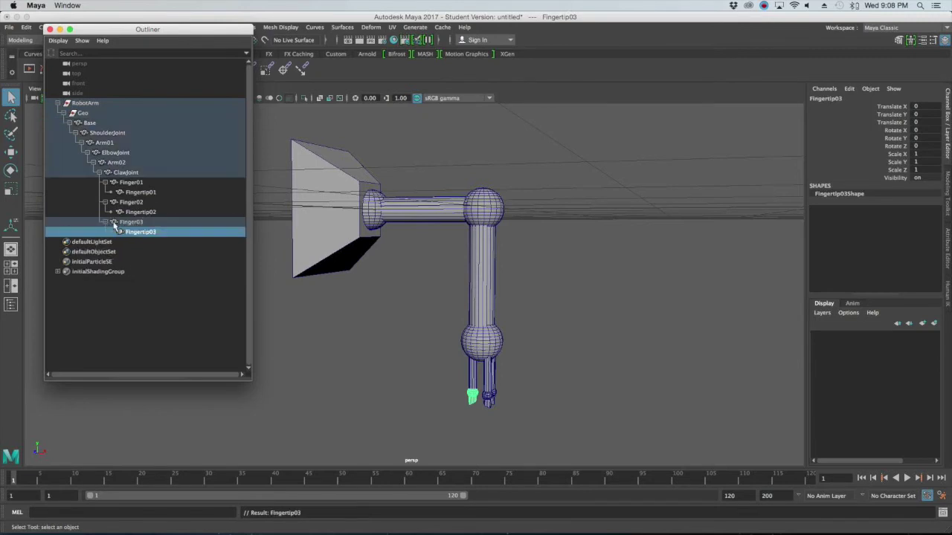
# Review the whole RobotArm hierarchy from the top group down to Fingertip03 in an enlarged Outliner and close it.
pyautogui.moveTo(251, 378); pyautogui.dragTo(403, 448)
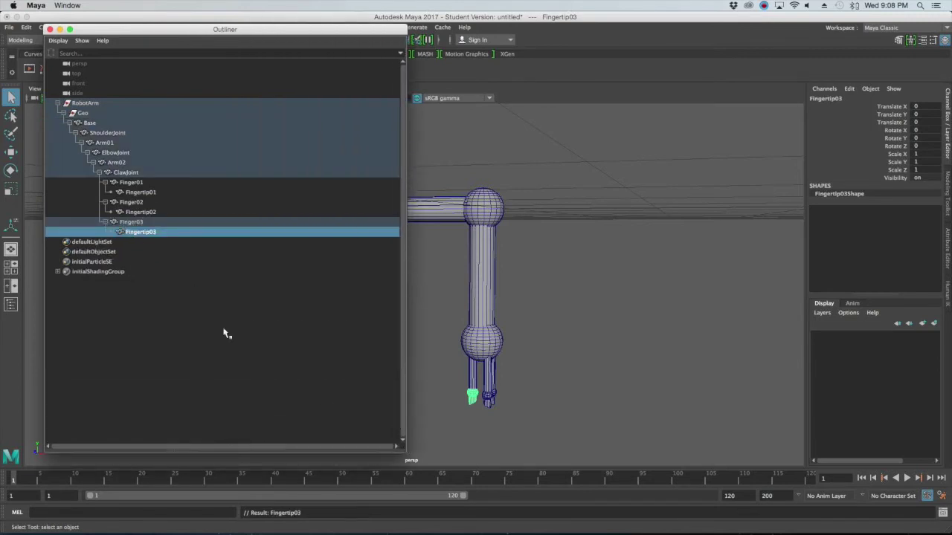
pyautogui.click(323, 399)
pyautogui.click(101, 104)
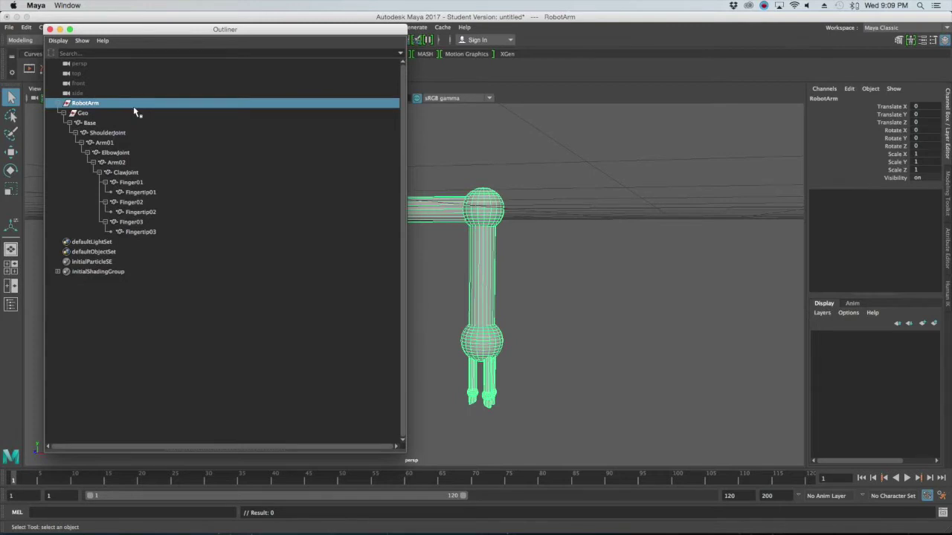
pyautogui.click(91, 113)
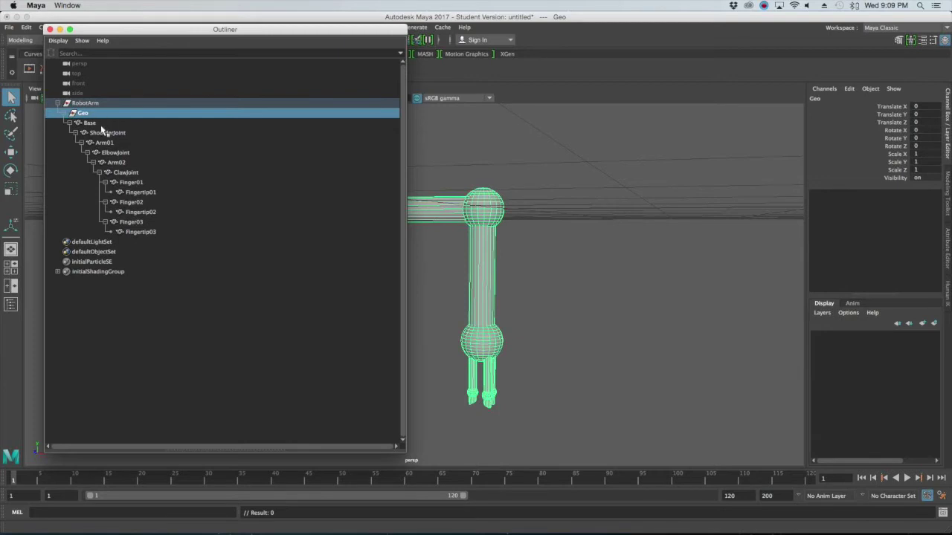
pyautogui.click(102, 125)
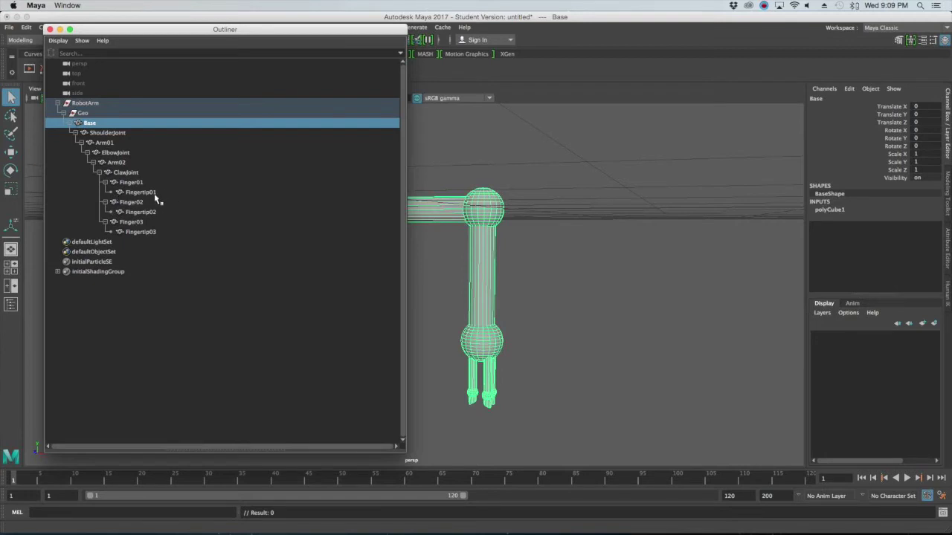
pyautogui.click(164, 232)
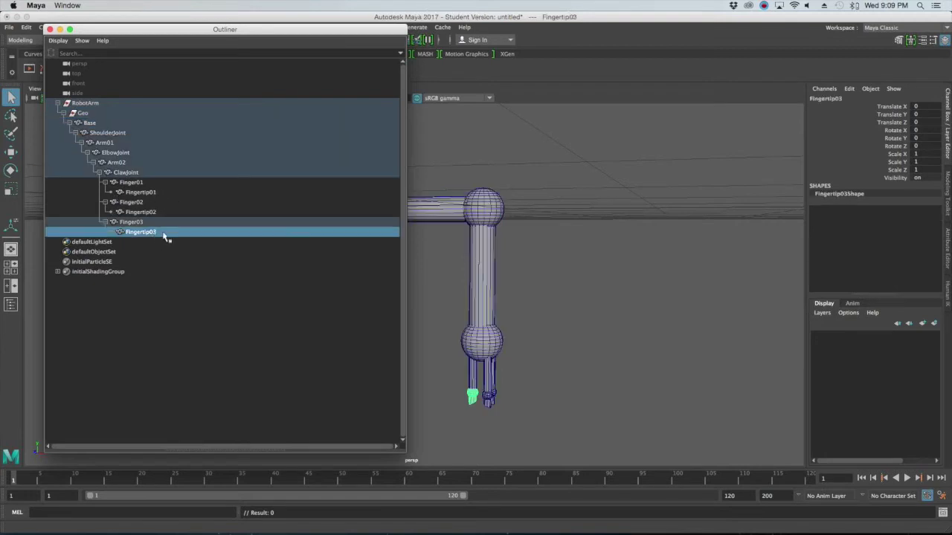
pyautogui.click(139, 297)
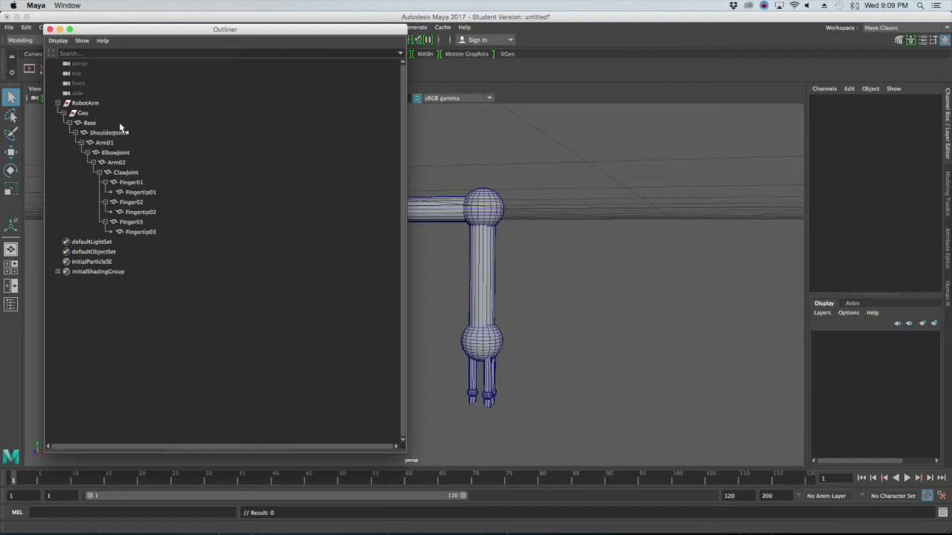
pyautogui.click(50, 29)
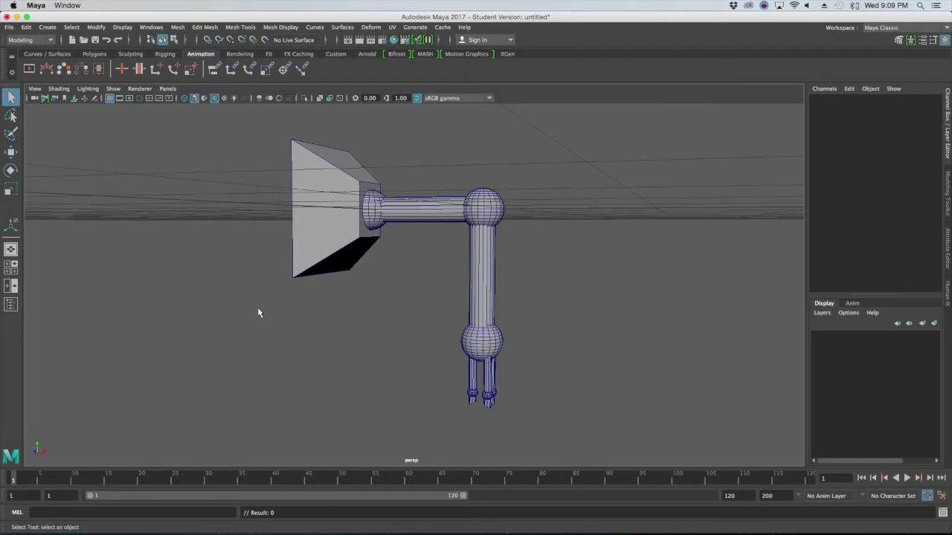
# Create a NURBS circle as a control curve for the robot arm.
pyautogui.keyDown('alt'); pyautogui.moveTo(255, 308); pyautogui.dragTo(275, 275); pyautogui.keyUp('alt')
pyautogui.press('space')
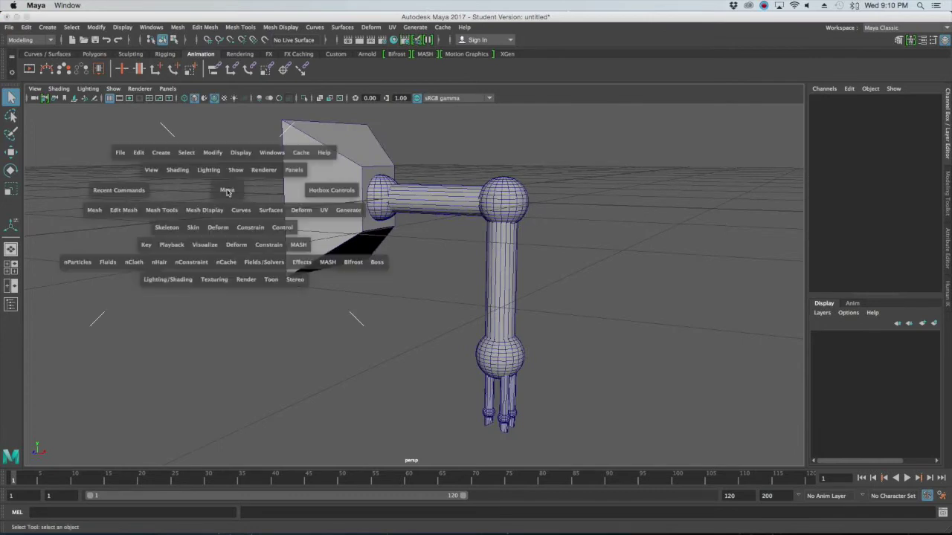
pyautogui.click(161, 153)
pyautogui.moveTo(179, 184)
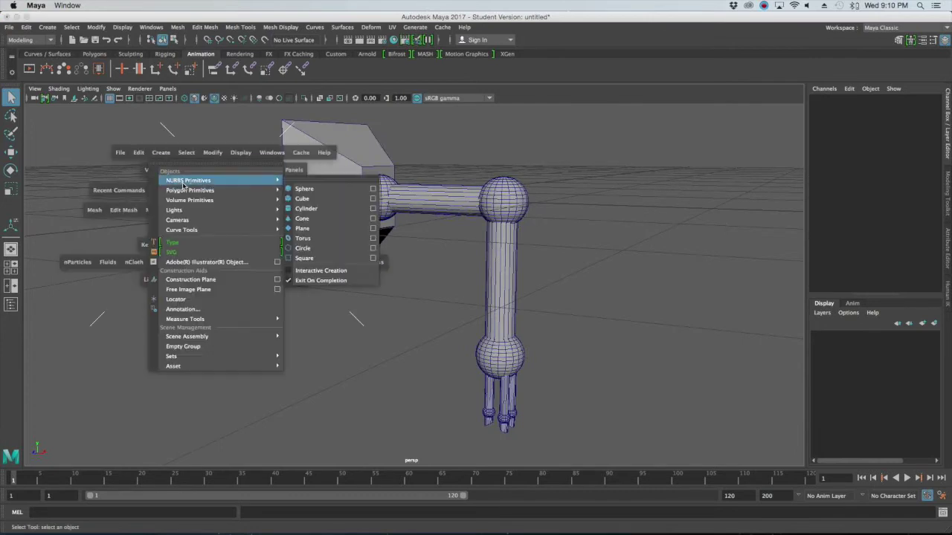
pyautogui.click(325, 249)
pyautogui.moveTo(395, 240)
pyautogui.keyDown('alt'); pyautogui.mouseDown()
pyautogui.moveTo(404, 233)
pyautogui.moveTo(406, 259)
pyautogui.moveTo(404, 230)
pyautogui.mouseUp(); pyautogui.keyUp('alt')
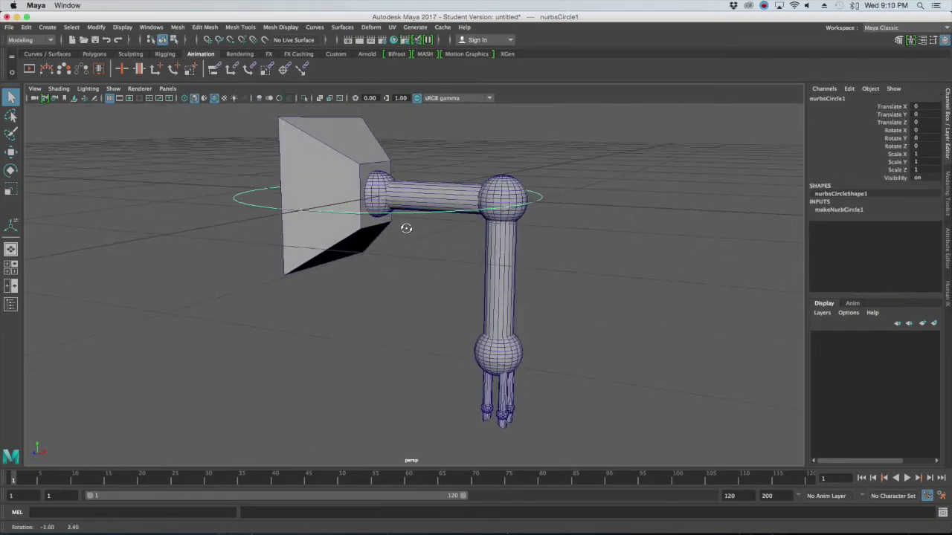
# Rotate the NURBS circle upright by setting its Rotate Z to 90.
pyautogui.press('e')
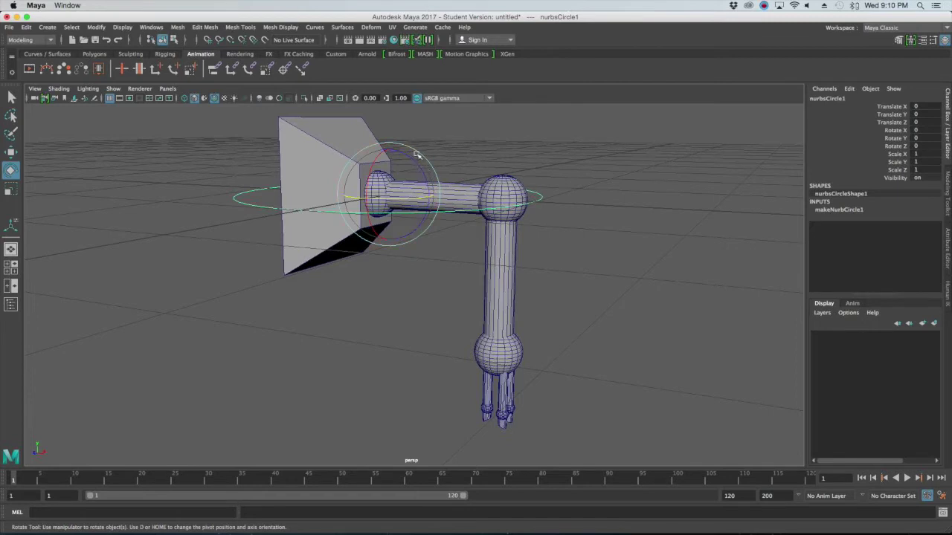
pyautogui.moveTo(416, 161); pyautogui.dragTo(422, 209)
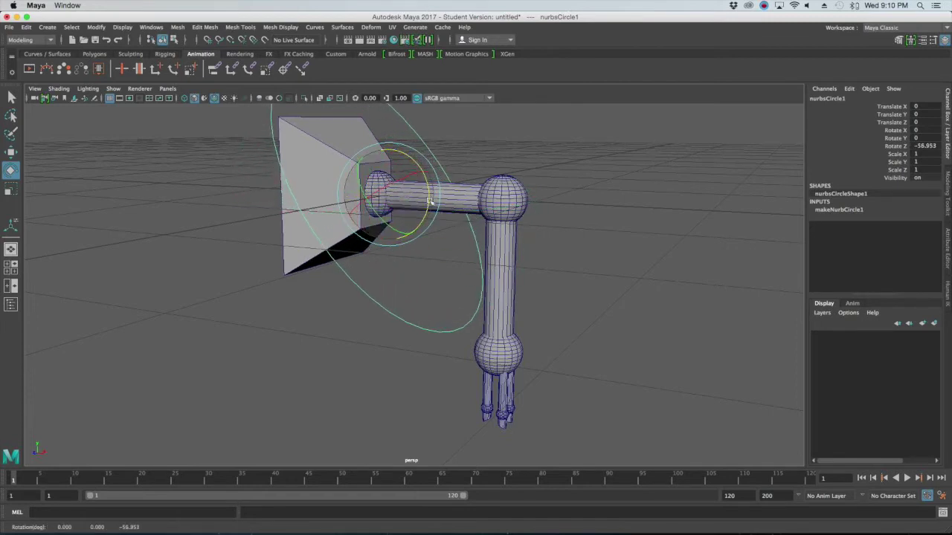
pyautogui.doubleClick(924, 146)
pyautogui.write('90')
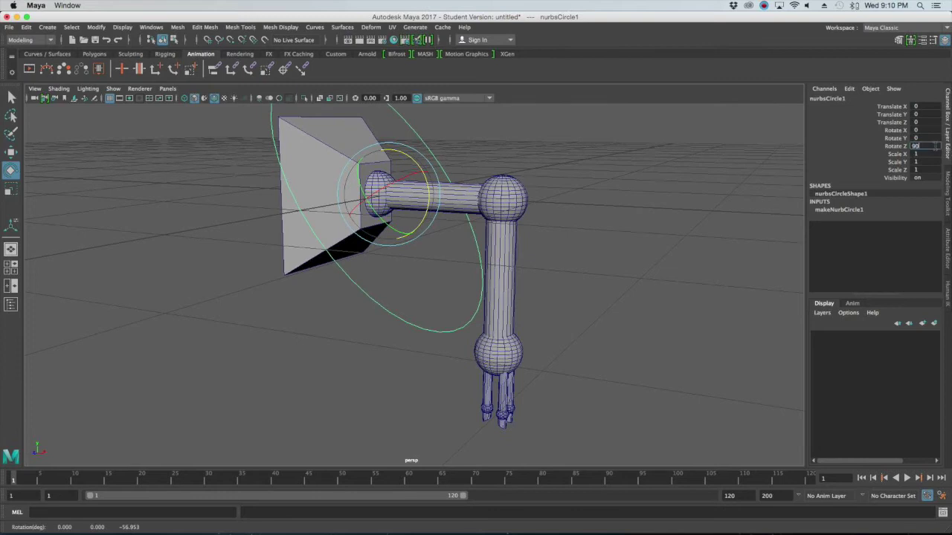
pyautogui.press('Return')
# In the front view, move the circle along X to the back of the base, at about -0.501.
pyautogui.press('space')
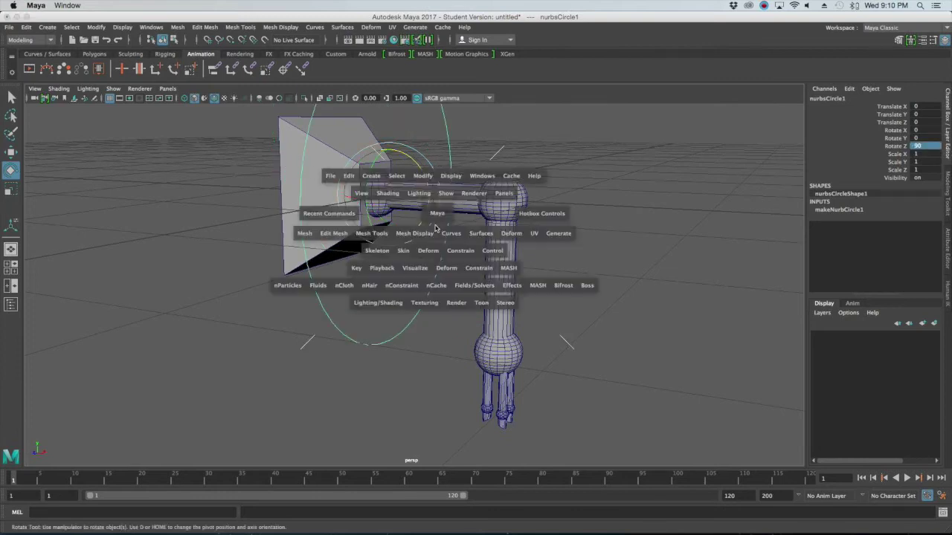
pyautogui.press('space')
pyautogui.scroll(-5, 341, 327)
pyautogui.keyDown('alt'); pyautogui.moveTo(340, 287); pyautogui.dragTo(414, 399, button='middle'); pyautogui.keyUp('alt')
pyautogui.scroll(6, 406, 385)
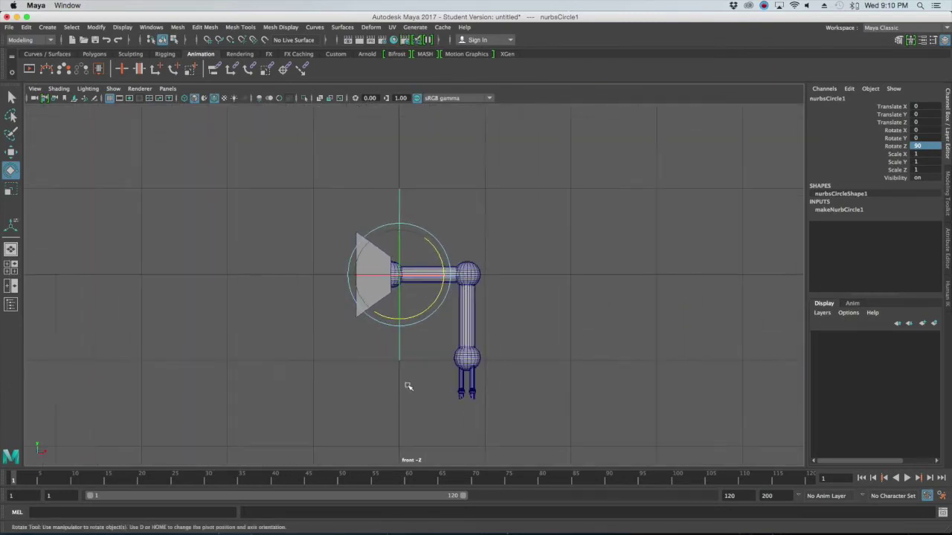
pyautogui.press('w')
pyautogui.moveTo(432, 266); pyautogui.dragTo(345, 268)
pyautogui.press('space')
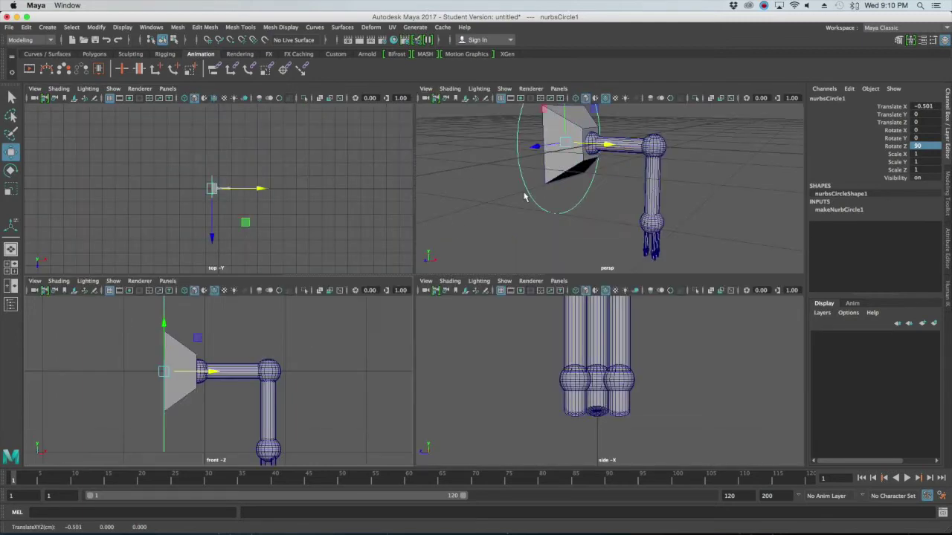
pyautogui.press('space')
# Scale the circle uniformly to about 0.768 so it fits closely around the base.
pyautogui.keyDown('alt'); pyautogui.moveTo(553, 212); pyautogui.dragTo(606, 192); pyautogui.keyUp('alt')
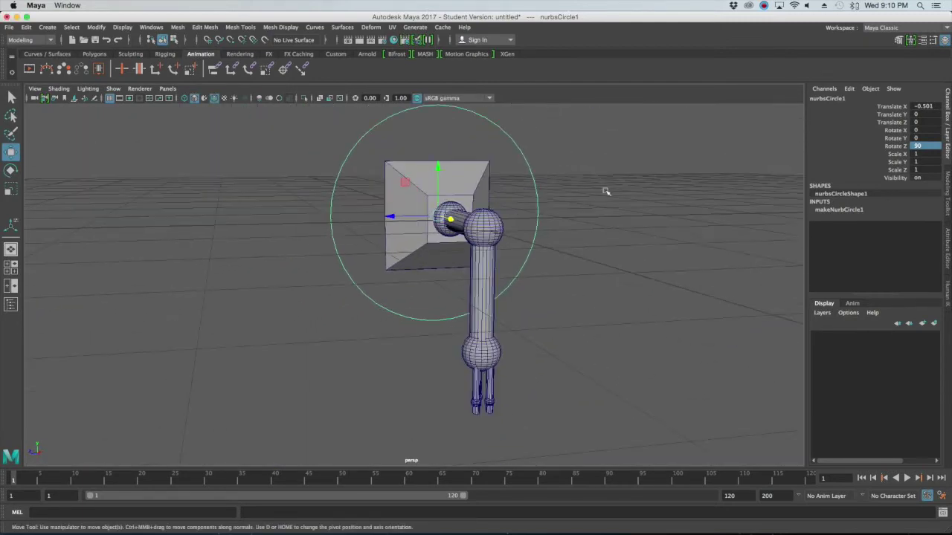
pyautogui.press('r')
pyautogui.moveTo(444, 214); pyautogui.dragTo(402, 225)
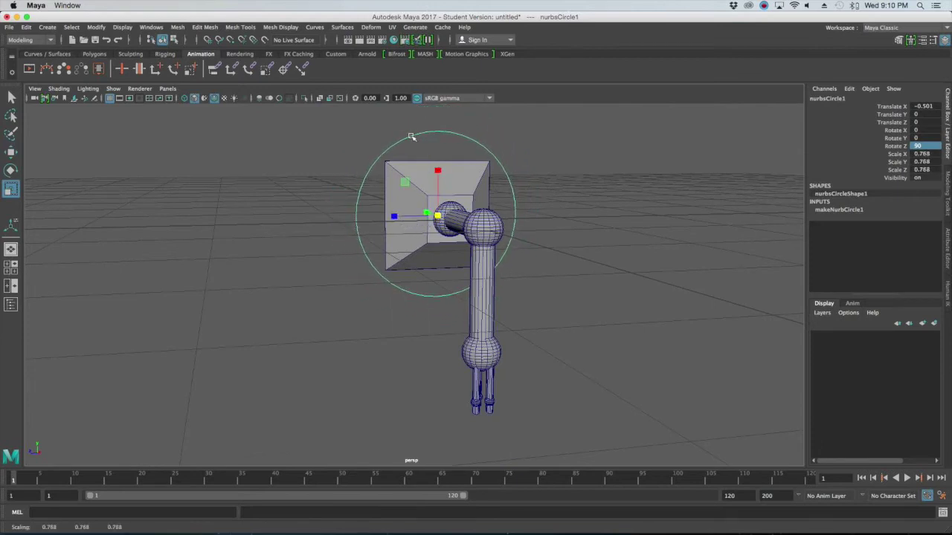
pyautogui.click(628, 177)
pyautogui.keyDown('alt'); pyautogui.moveTo(495, 178); pyautogui.dragTo(365, 154); pyautogui.keyUp('alt')
pyautogui.click(340, 137)
pyautogui.press('f')
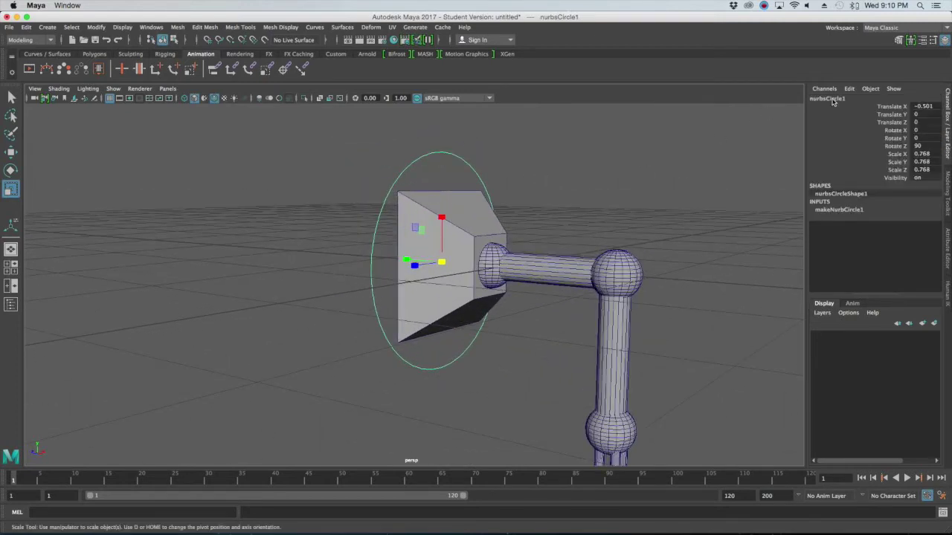
# Rename the circle around the base as ArmMainControl.
pyautogui.doubleClick(831, 98)
pyautogui.write('ArmMainControl')
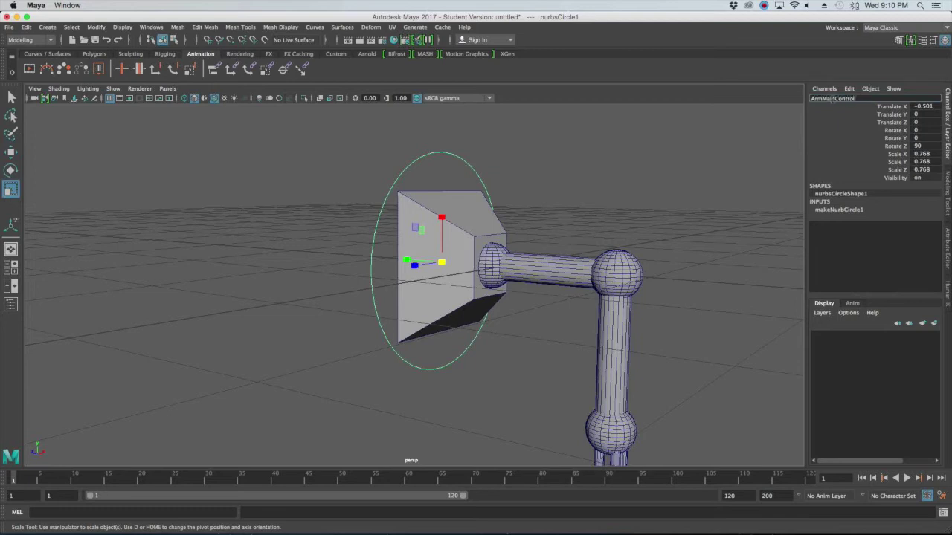
pyautogui.press('Return')
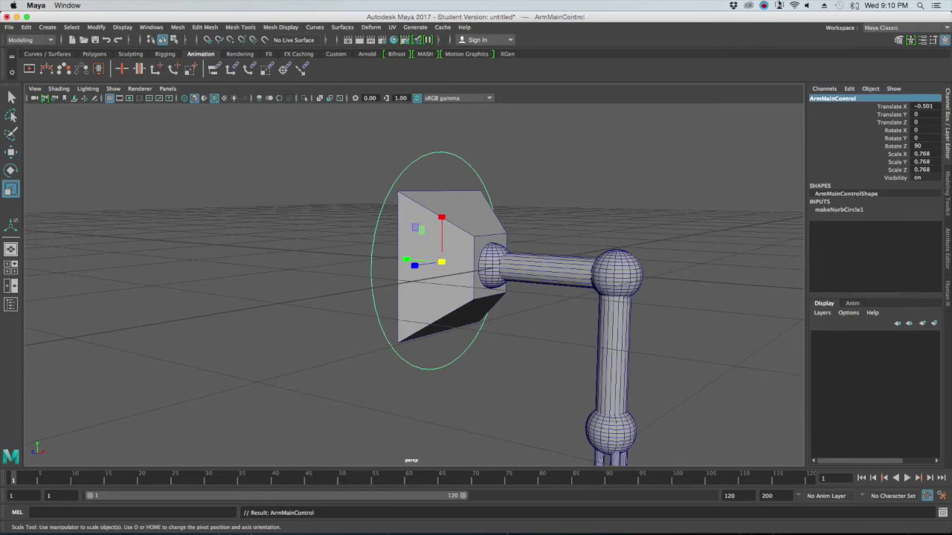
# Duplicate ArmMainControl and move the copy along X toward the shoulder joint, to about -0.104.
pyautogui.keyDown('alt'); pyautogui.moveTo(610, 323); pyautogui.dragTo(602, 260); pyautogui.keyUp('alt')
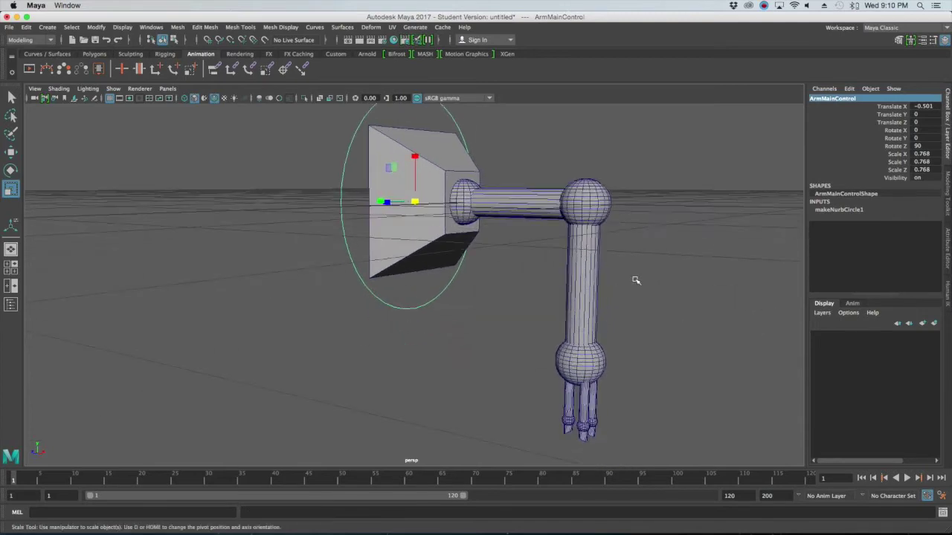
pyautogui.scroll(-5, 620, 267)
pyautogui.scroll(5, 619, 272)
pyautogui.click(355, 186)
pyautogui.click(342, 186)
pyautogui.keyDown('alt'); pyautogui.moveTo(322, 185); pyautogui.dragTo(465, 250, button='middle'); pyautogui.keyUp('alt')
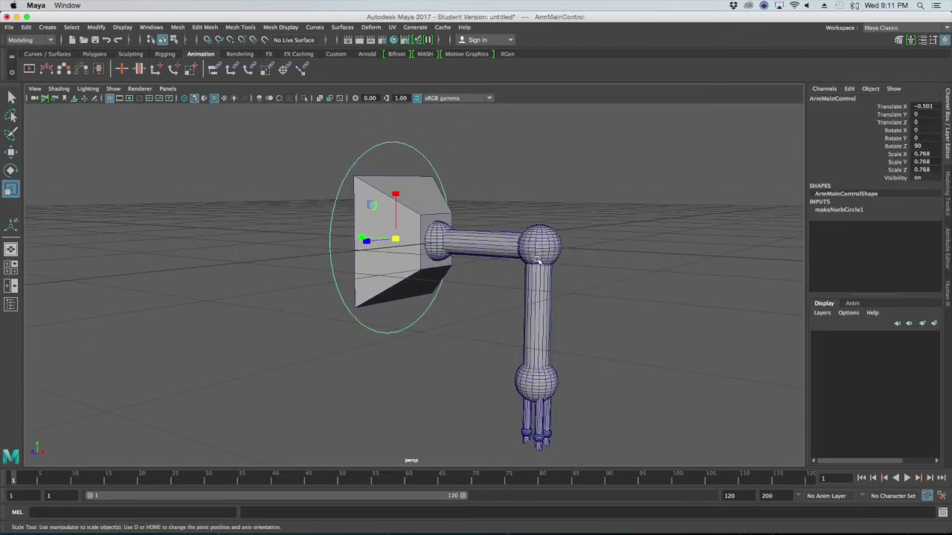
pyautogui.press('super+d')
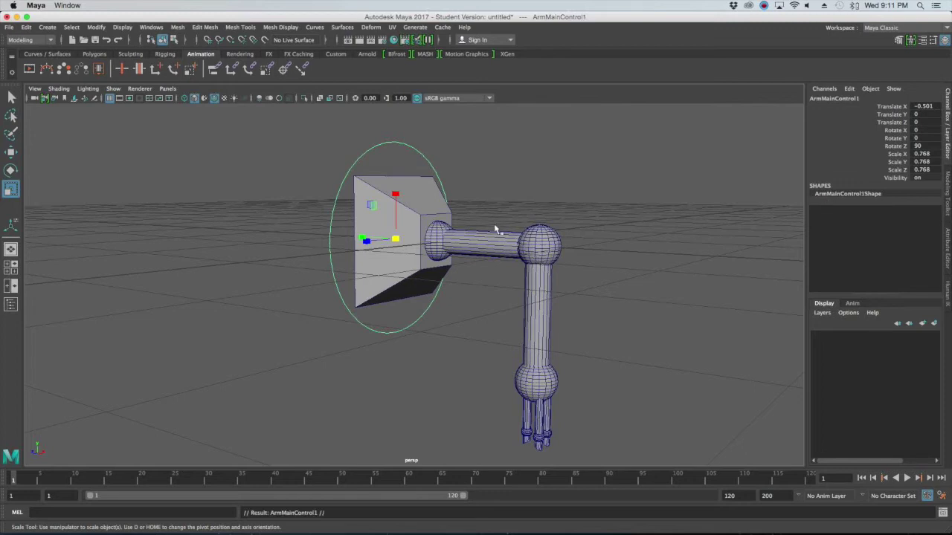
pyautogui.press('w')
pyautogui.moveTo(436, 241); pyautogui.dragTo(548, 260)
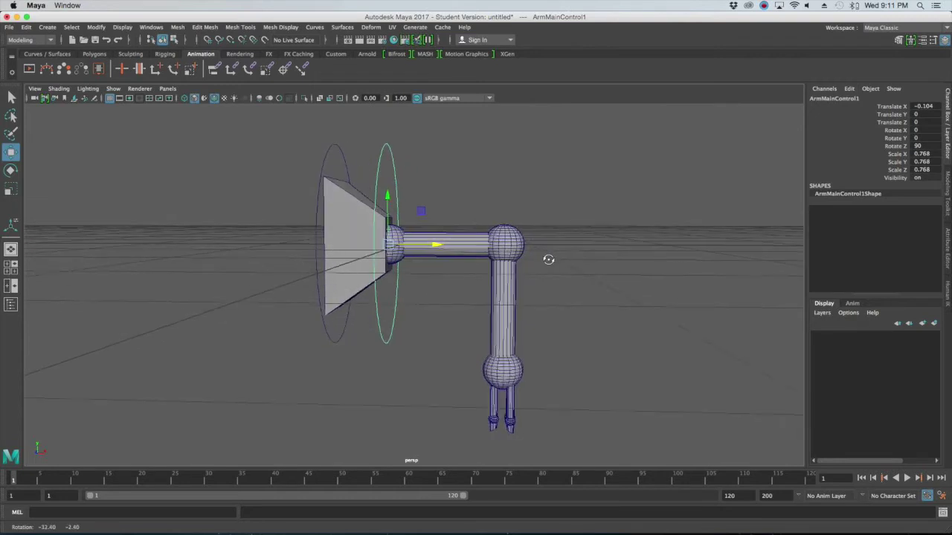
# Set the duplicated control circle's Rotate X to 90 and show it in the front view.
pyautogui.press('e')
pyautogui.moveTo(420, 248); pyautogui.dragTo(423, 225)
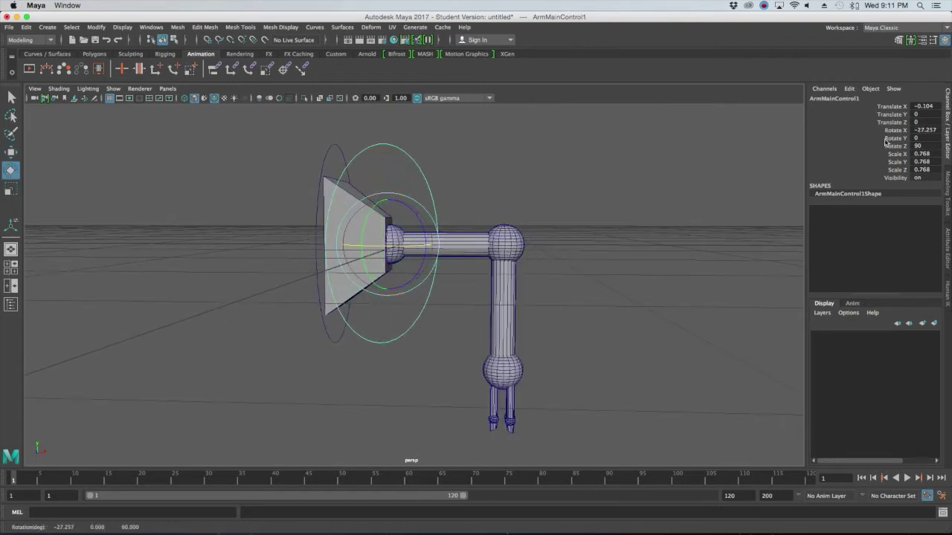
pyautogui.doubleClick(929, 130)
pyautogui.write('90')
pyautogui.press('XF86AudioRaiseVolume')
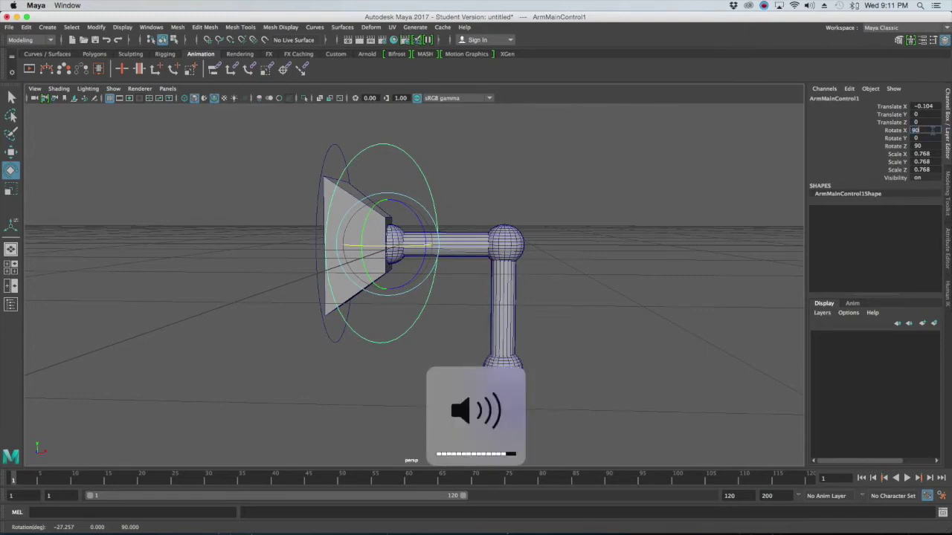
pyautogui.press('Return')
pyautogui.keyDown('alt'); pyautogui.moveTo(490, 179); pyautogui.dragTo(482, 187); pyautogui.keyUp('alt')
pyautogui.press('space')
pyautogui.press('space')
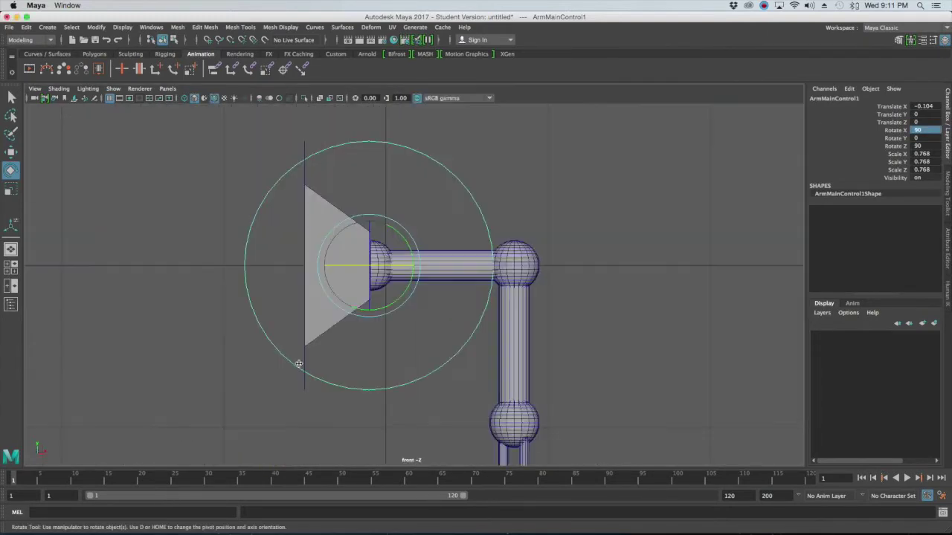
# Scale the shoulder control circle uniformly to about 0.236 and nudge it to about -0.095 in X and 0.001 in Y.
pyautogui.scroll(6, 334, 351)
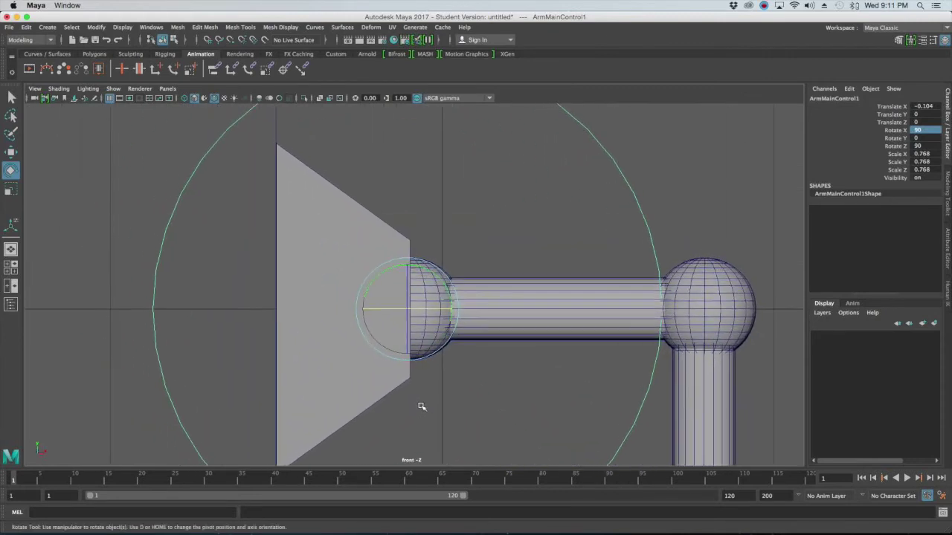
pyautogui.press('r')
pyautogui.moveTo(406, 310); pyautogui.dragTo(134, 498)
pyautogui.press('w')
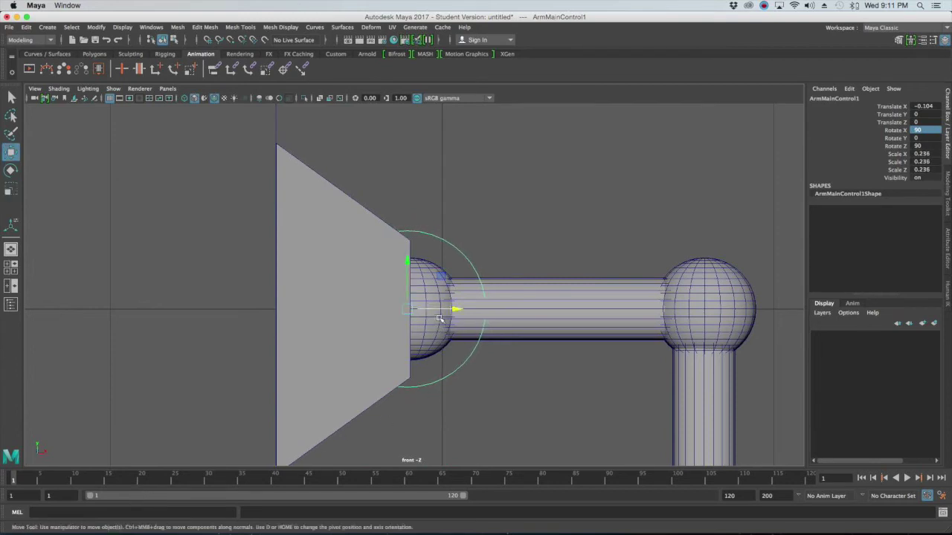
pyautogui.moveTo(444, 308); pyautogui.dragTo(447, 308)
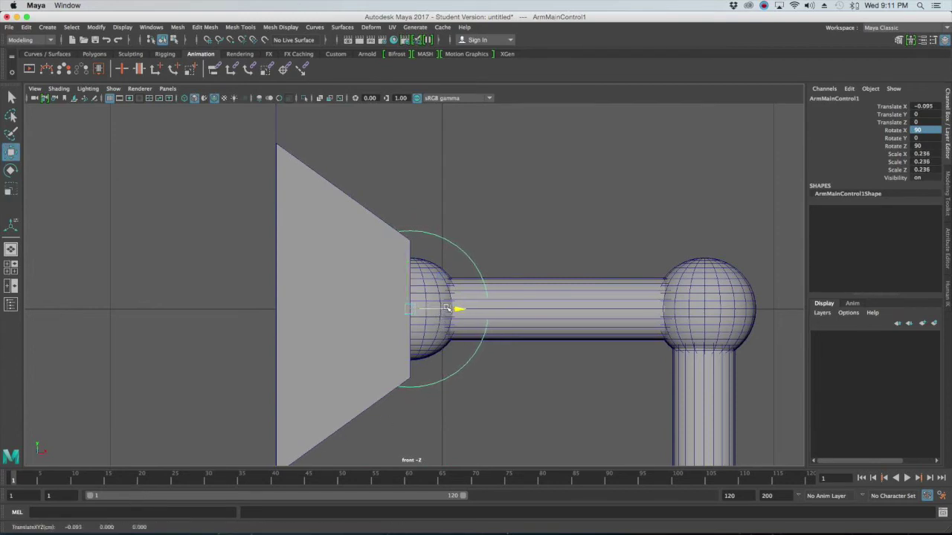
pyautogui.moveTo(409, 265); pyautogui.dragTo(411, 263)
# Enlarge the shoulder control circle uniformly to about 0.293 while checking it in the perspective view.
pyautogui.press('space')
pyautogui.press('space')
pyautogui.click(653, 176)
pyautogui.keyDown('alt'); pyautogui.moveTo(654, 175); pyautogui.dragTo(443, 215); pyautogui.keyUp('alt')
pyautogui.click(443, 216)
pyautogui.press('f')
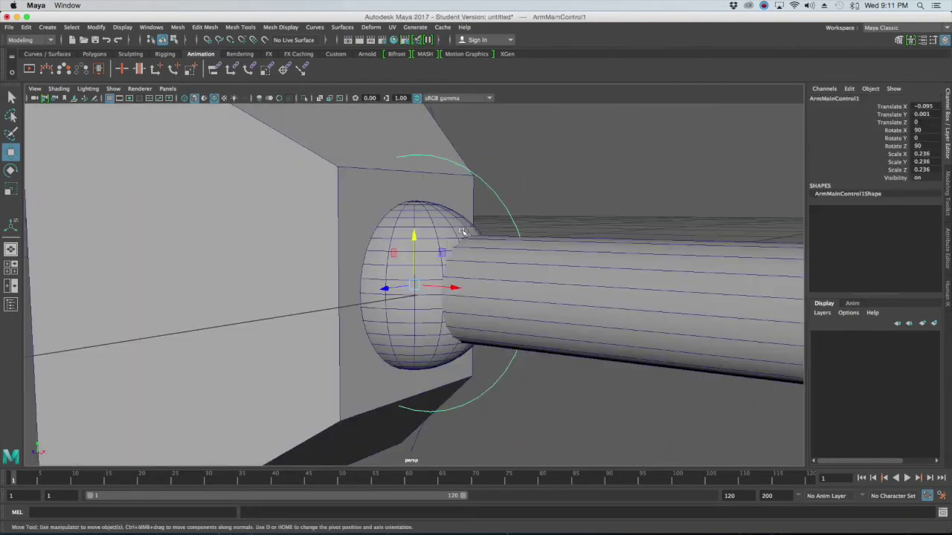
pyautogui.press('r')
pyautogui.moveTo(462, 235); pyautogui.dragTo(462, 267, button='middle')
pyautogui.click(642, 214)
# Rename the control circle around the shoulder joint as ShoulderControl.
pyautogui.scroll(-10, 624, 223)
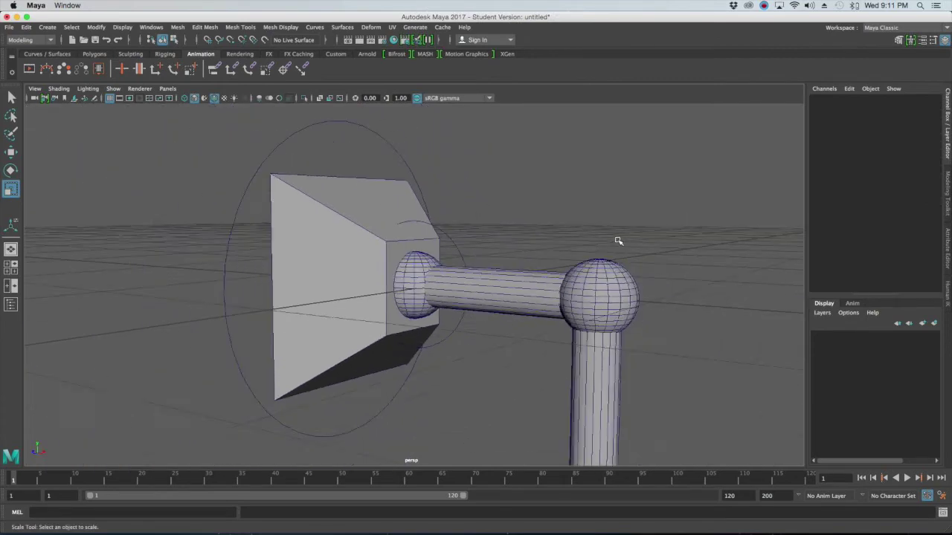
pyautogui.keyDown('alt'); pyautogui.moveTo(609, 252); pyautogui.dragTo(577, 267); pyautogui.keyUp('alt')
pyautogui.click(438, 258)
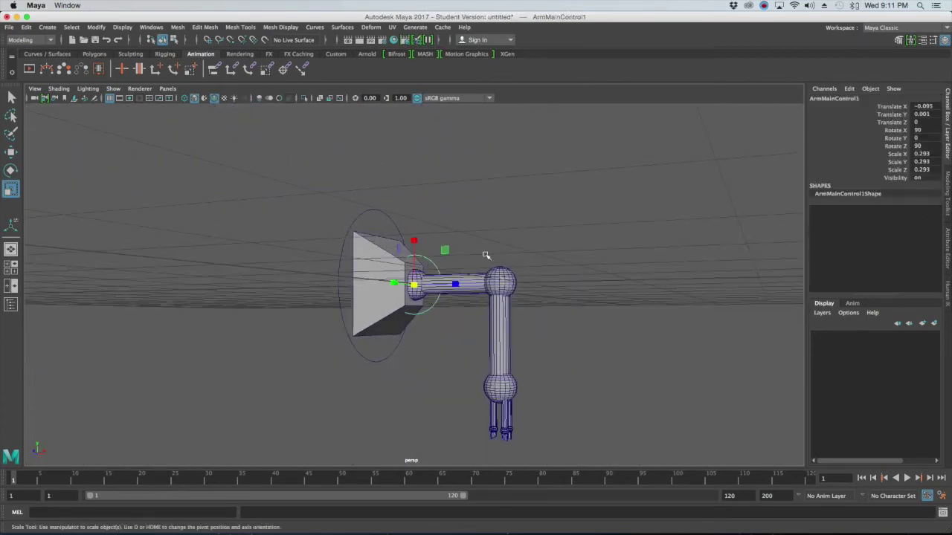
pyautogui.doubleClick(829, 104)
pyautogui.write('ShoulderCont')
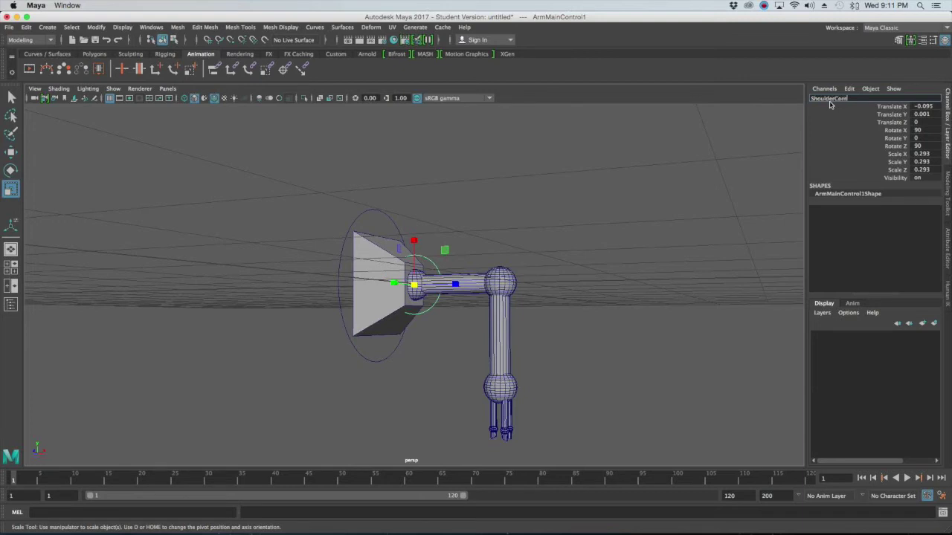
pyautogui.press('Return')
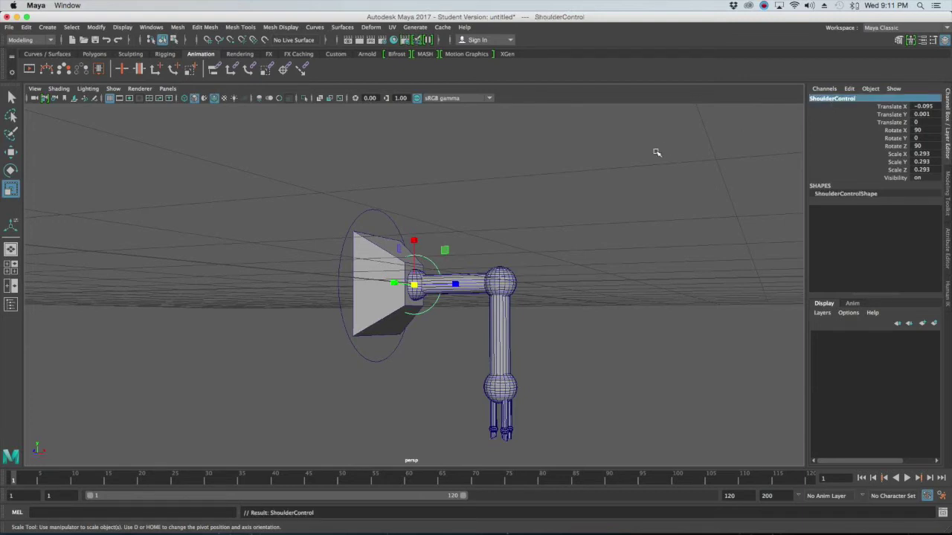
# Duplicate ShoulderControl in the front view and move the copy along X to the elbow joint, to about 0.792.
pyautogui.click(624, 195)
pyautogui.keyDown('alt'); pyautogui.moveTo(624, 185); pyautogui.dragTo(577, 219); pyautogui.keyUp('alt')
pyautogui.press('space')
pyautogui.press('space')
pyautogui.scroll(-5, 512, 329)
pyautogui.scroll(2, 425, 266)
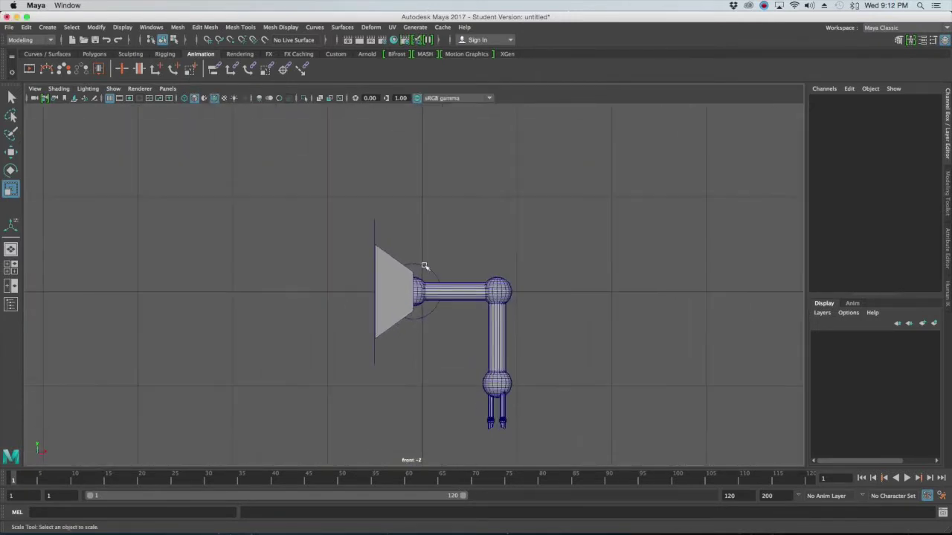
pyautogui.click(425, 266)
pyautogui.scroll(3, 493, 266)
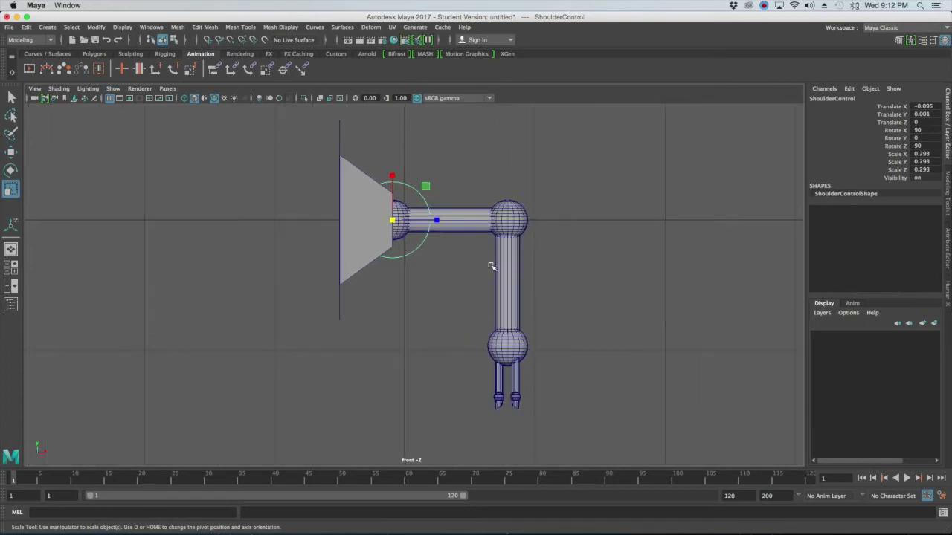
pyautogui.scroll(1, 491, 265)
pyautogui.hotkey('ctrl', 'd')
pyautogui.press('w')
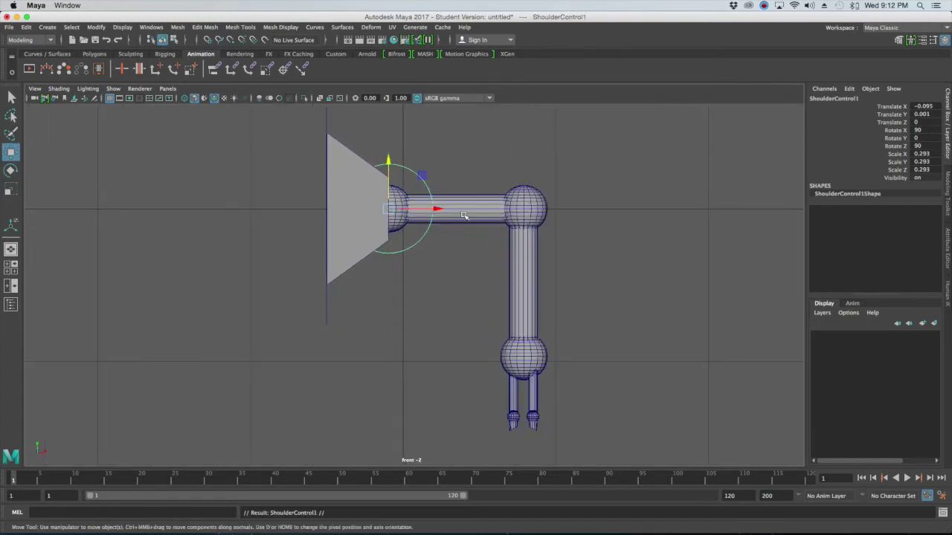
pyautogui.moveTo(435, 209); pyautogui.dragTo(571, 211)
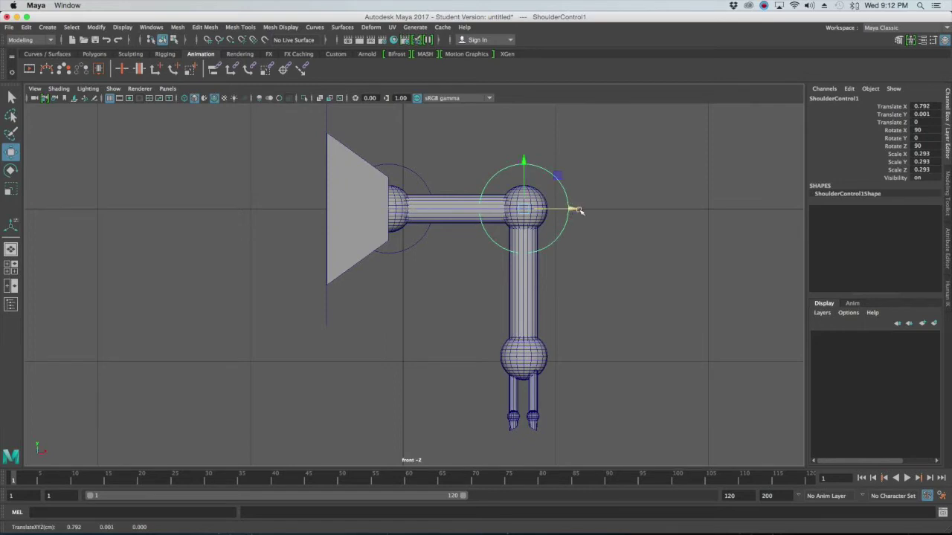
# Rename the duplicated circle around the elbow joint as ElbowControl.
pyautogui.doubleClick(853, 100)
pyautogui.write('Elbow')
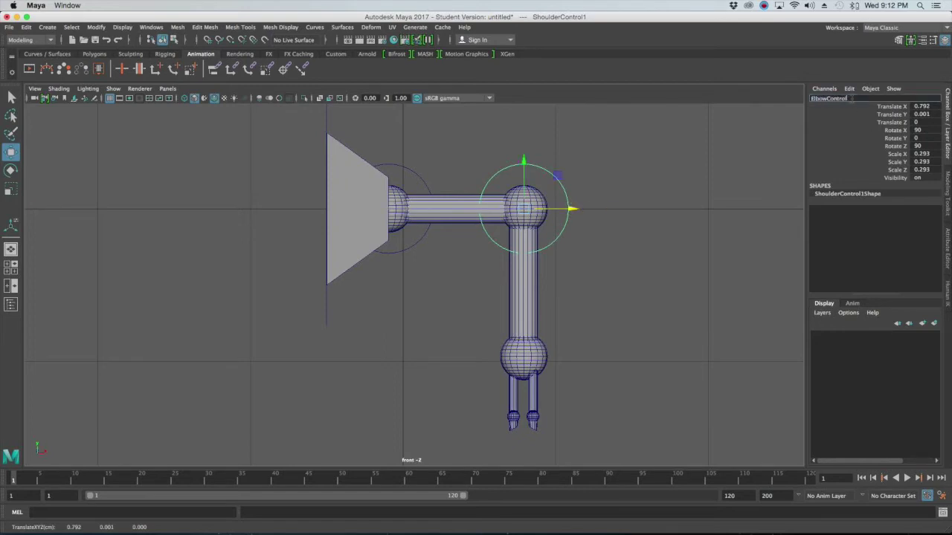
pyautogui.press('Return')
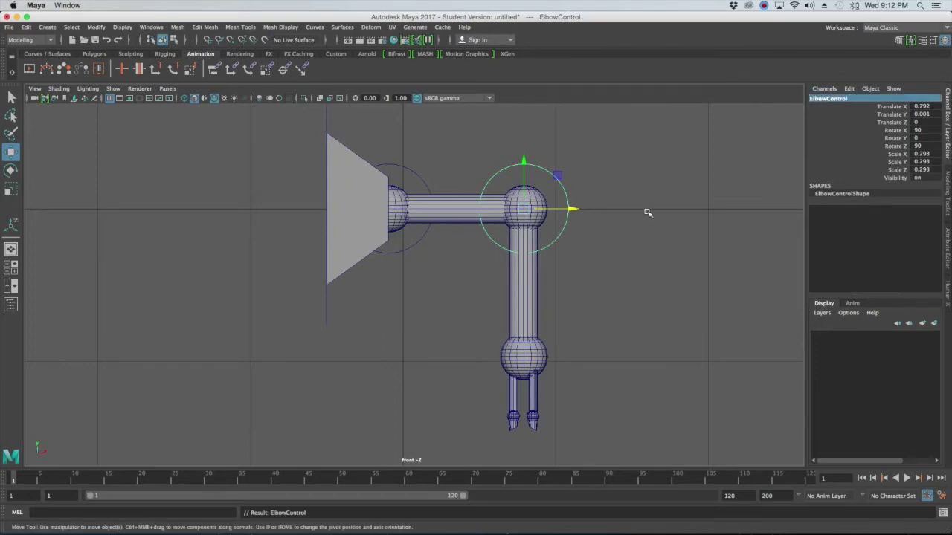
# Duplicate ElbowControl and move the copy down along Y to the claw's ball joint, to about -0.992.
pyautogui.click(610, 201)
pyautogui.click(568, 195)
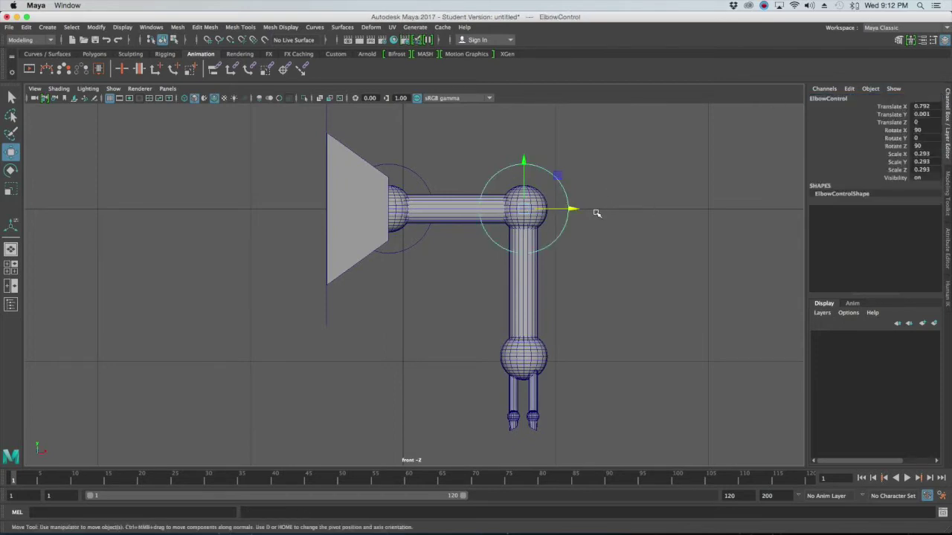
pyautogui.hotkey('ctrl', 'd')
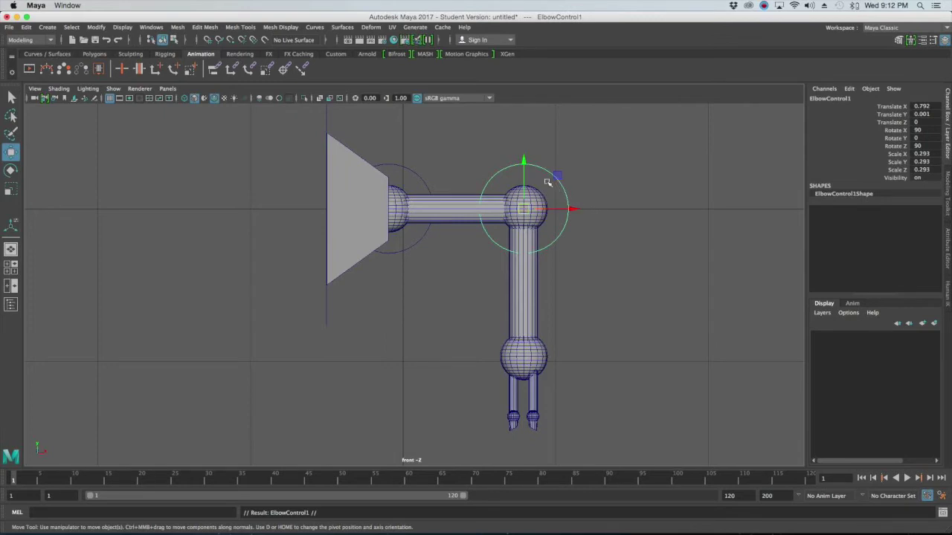
pyautogui.moveTo(524, 161); pyautogui.dragTo(543, 319)
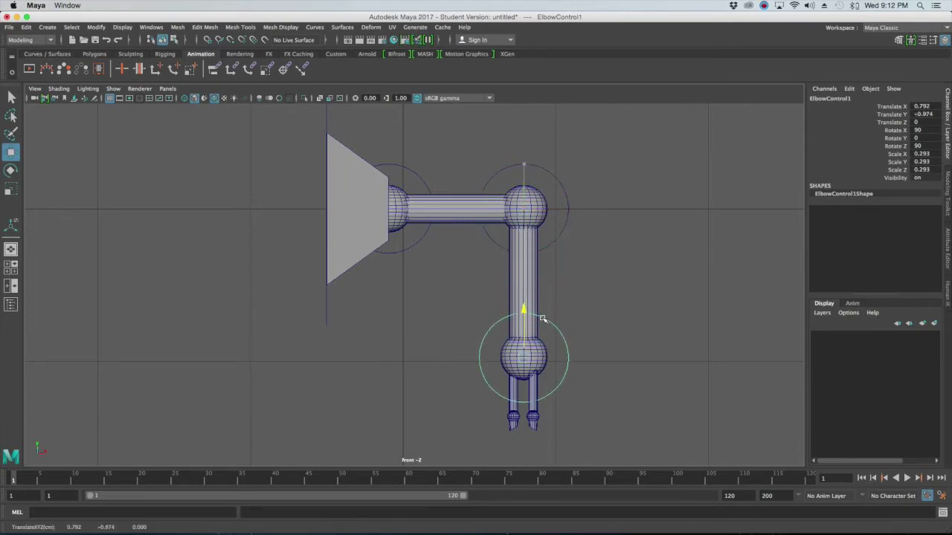
pyautogui.scroll(3, 542, 319)
pyautogui.keyDown('alt'); pyautogui.moveTo(542, 319); pyautogui.dragTo(507, 240, button='middle'); pyautogui.keyUp('alt')
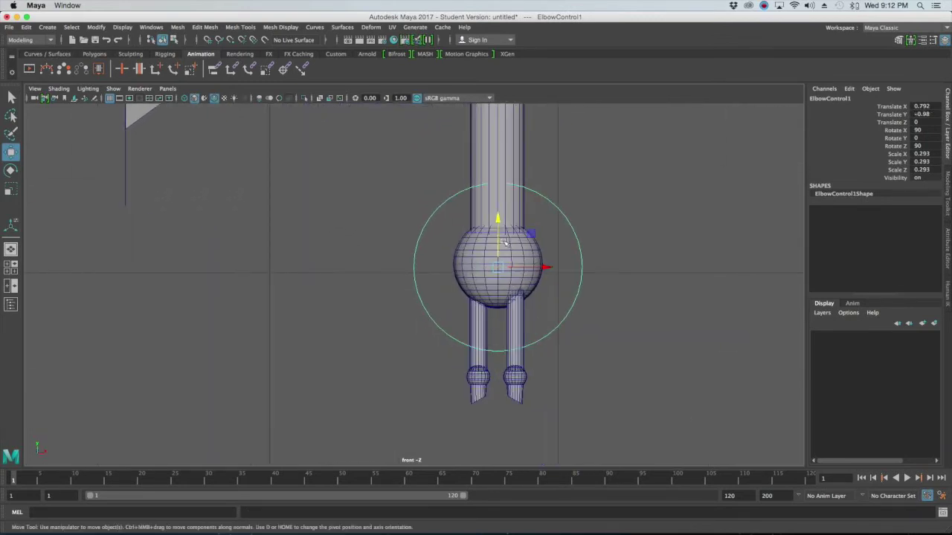
pyautogui.moveTo(502, 244); pyautogui.dragTo(502, 246)
pyautogui.scroll(2, 502, 246)
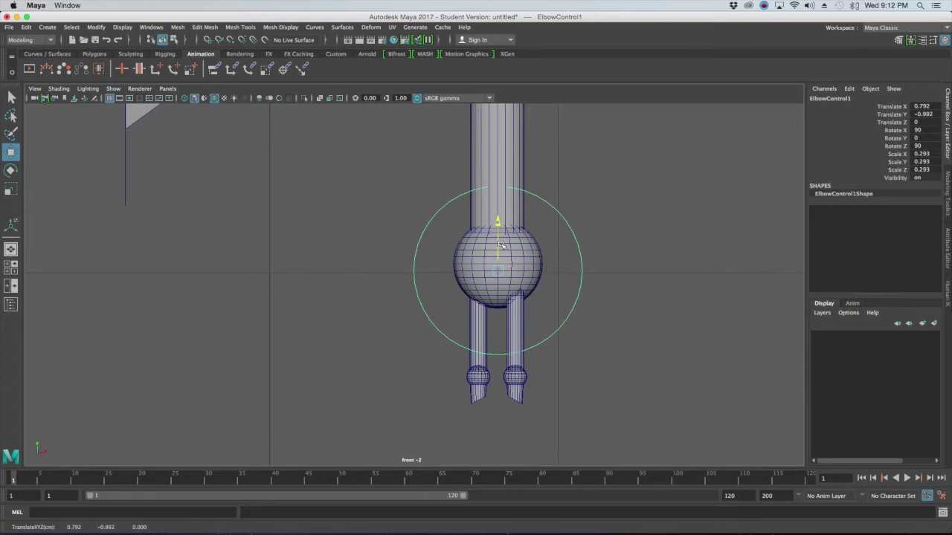
# Rename the duplicated circle around the claw joint as ClawControl.
pyautogui.doubleClick(837, 98)
pyautogui.write('Claw')
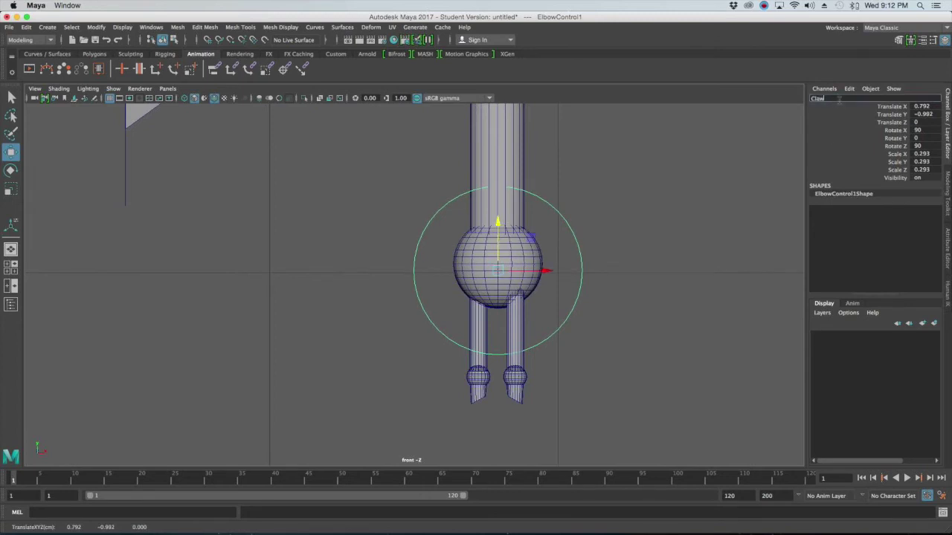
pyautogui.write('Control')
pyautogui.press('Return')
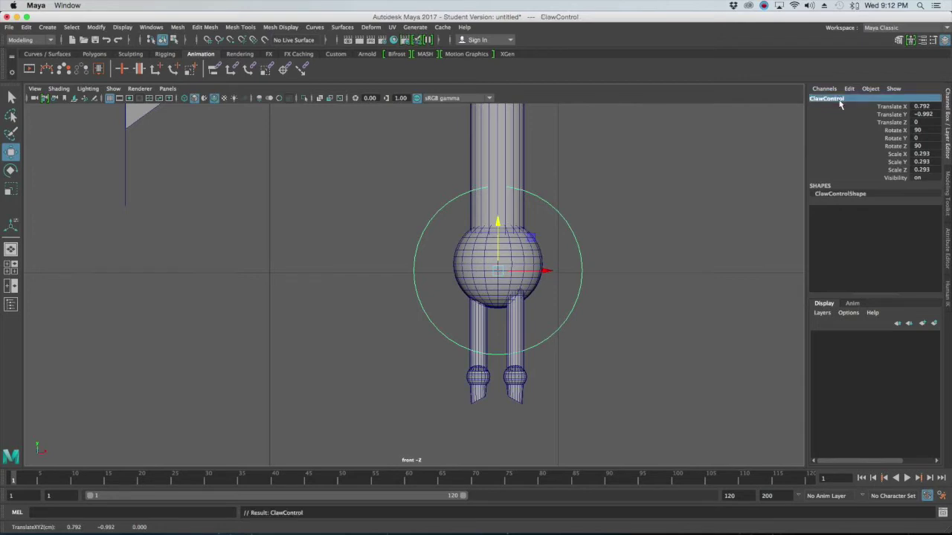
# Scale ClawControl uniformly down to about 0.239.
pyautogui.press('r')
pyautogui.moveTo(496, 272); pyautogui.dragTo(473, 279)
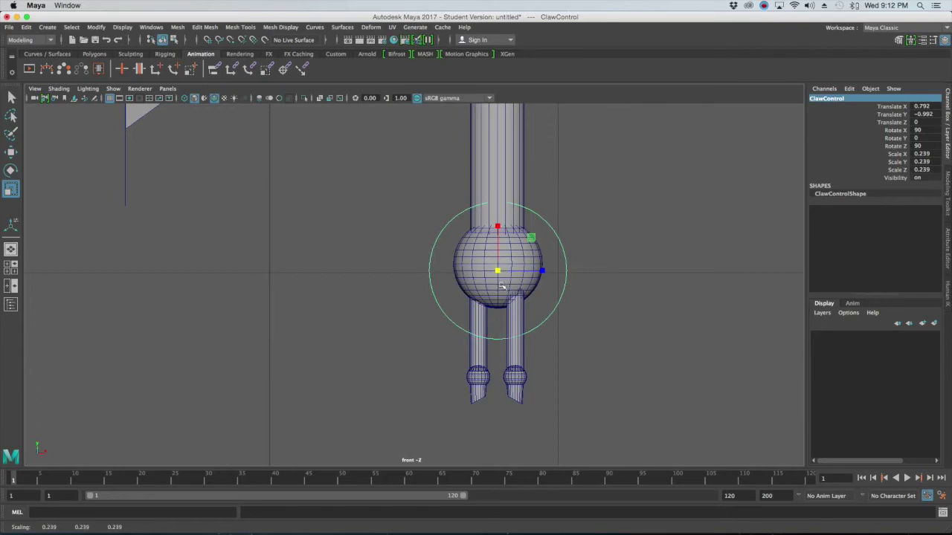
pyautogui.click(617, 258)
# Examine the base, shoulder, elbow and claw control circles one by one in the perspective view.
pyautogui.press('space')
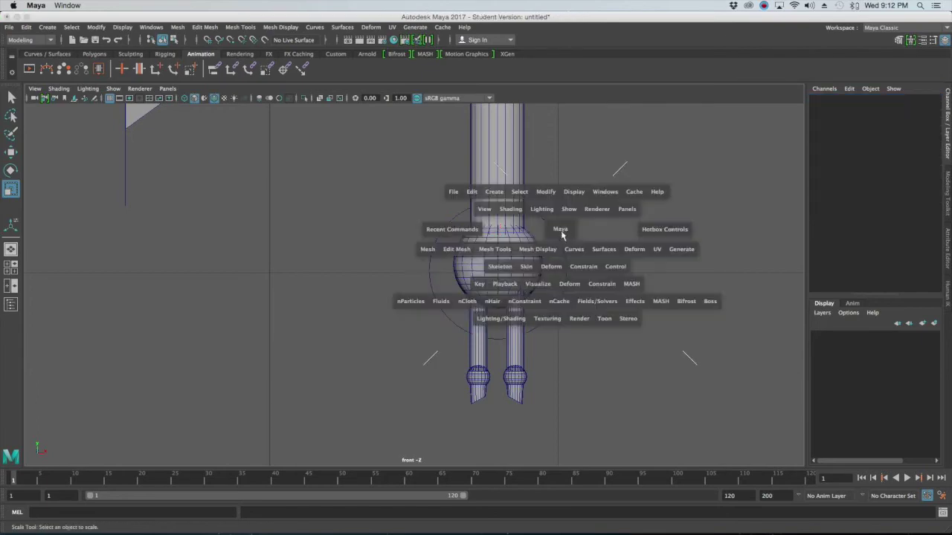
pyautogui.press('space')
pyautogui.moveTo(605, 273)
pyautogui.keyDown('alt'); pyautogui.mouseDown(button='right')
pyautogui.moveTo(595, 327)
pyautogui.moveTo(599, 230)
pyautogui.moveTo(602, 259)
pyautogui.mouseUp(button='right'); pyautogui.keyUp('alt')
pyautogui.keyDown('alt'); pyautogui.moveTo(602, 259); pyautogui.dragTo(589, 254); pyautogui.keyUp('alt')
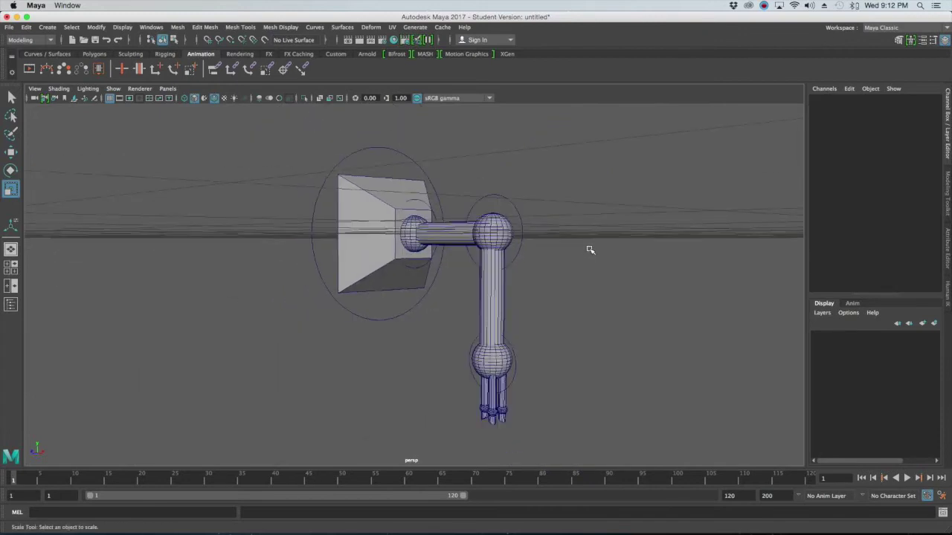
pyautogui.keyDown('alt'); pyautogui.moveTo(509, 230); pyautogui.dragTo(456, 203); pyautogui.keyUp('alt')
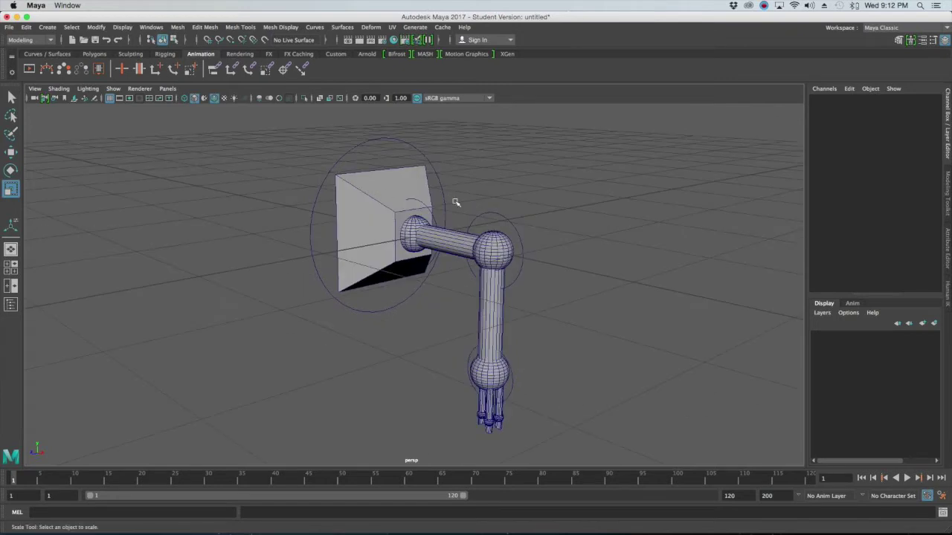
pyautogui.click(370, 139)
pyautogui.keyDown('alt'); pyautogui.moveTo(451, 171); pyautogui.dragTo(503, 187); pyautogui.keyUp('alt')
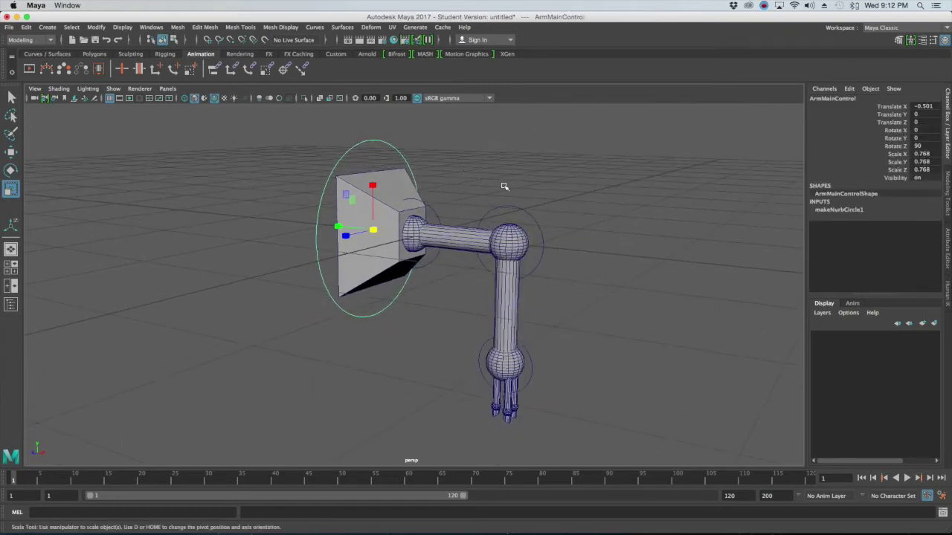
pyautogui.click(457, 200)
pyautogui.click(363, 137)
pyautogui.click(429, 207)
pyautogui.keyDown('alt'); pyautogui.moveTo(457, 215); pyautogui.dragTo(432, 223); pyautogui.keyUp('alt')
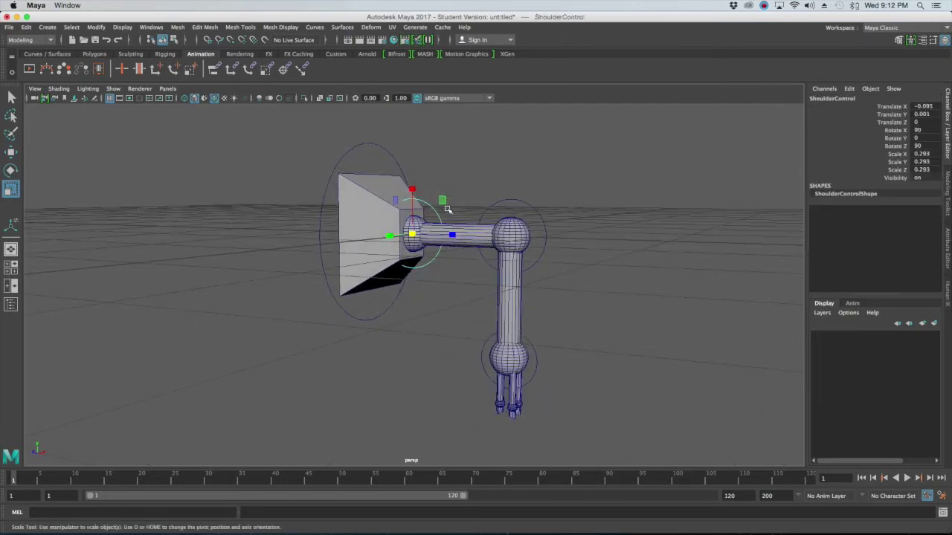
pyautogui.click(534, 210)
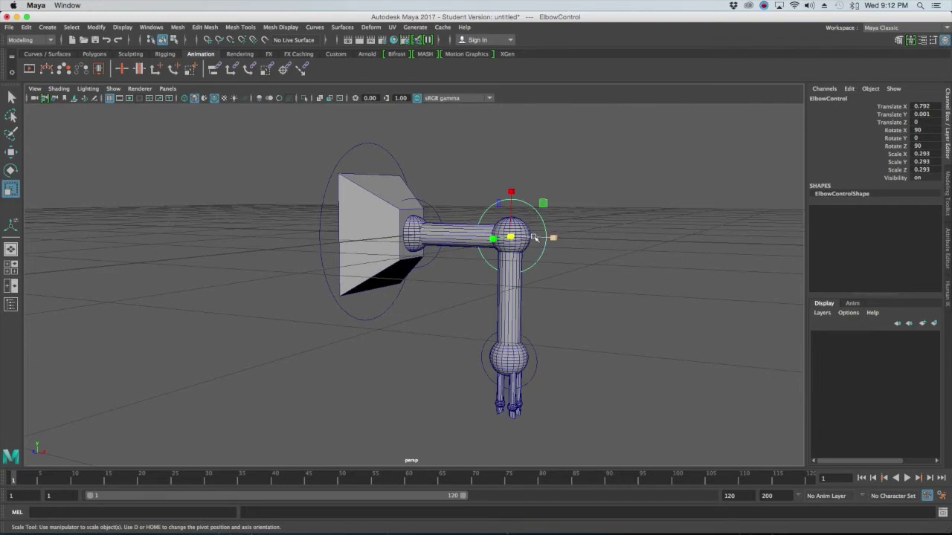
pyautogui.click(536, 346)
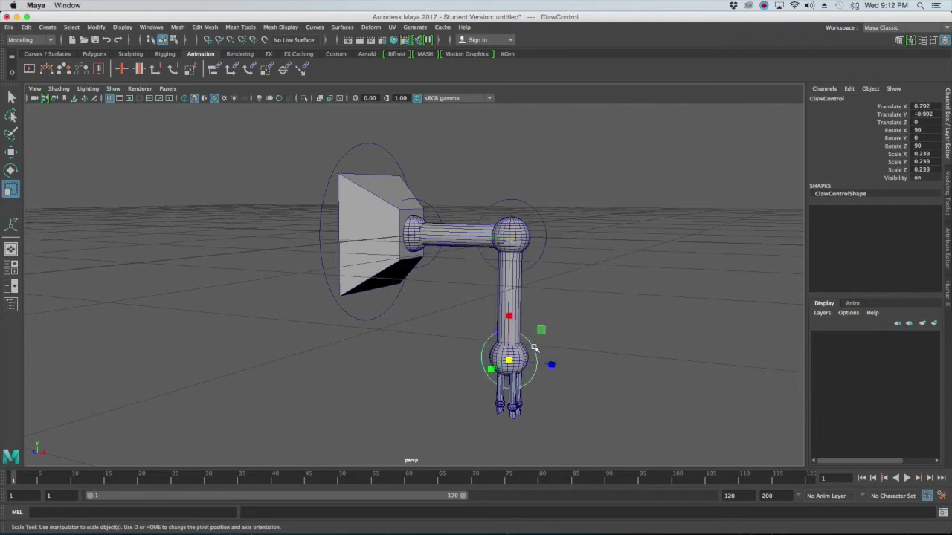
pyautogui.click(581, 345)
pyautogui.keyDown('alt'); pyautogui.moveTo(561, 339); pyautogui.dragTo(573, 355, button='middle'); pyautogui.keyUp('alt')
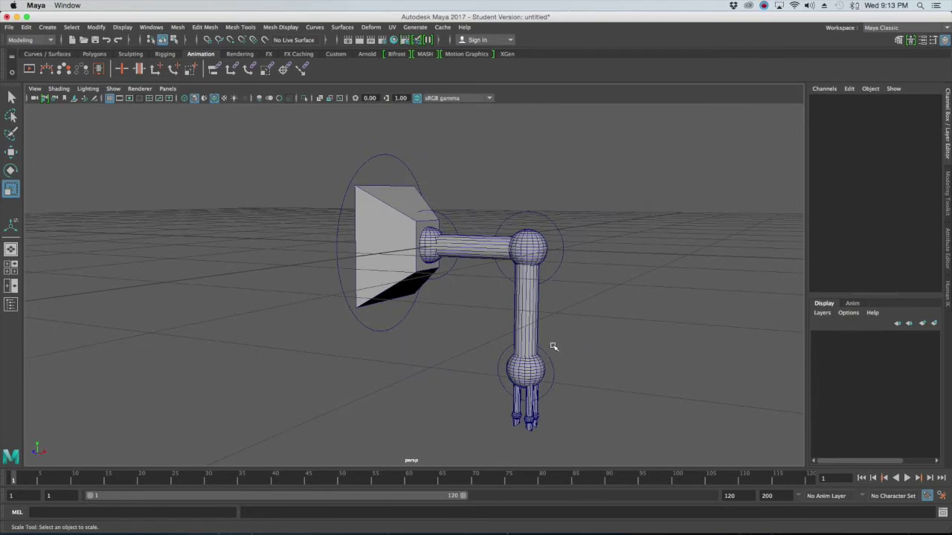
# Freeze the transformations of ArmMainControl, ShoulderControl, ElbowControl and ClawControl together.
pyautogui.moveTo(386, 165); pyautogui.dragTo(362, 156)
pyautogui.press('q')
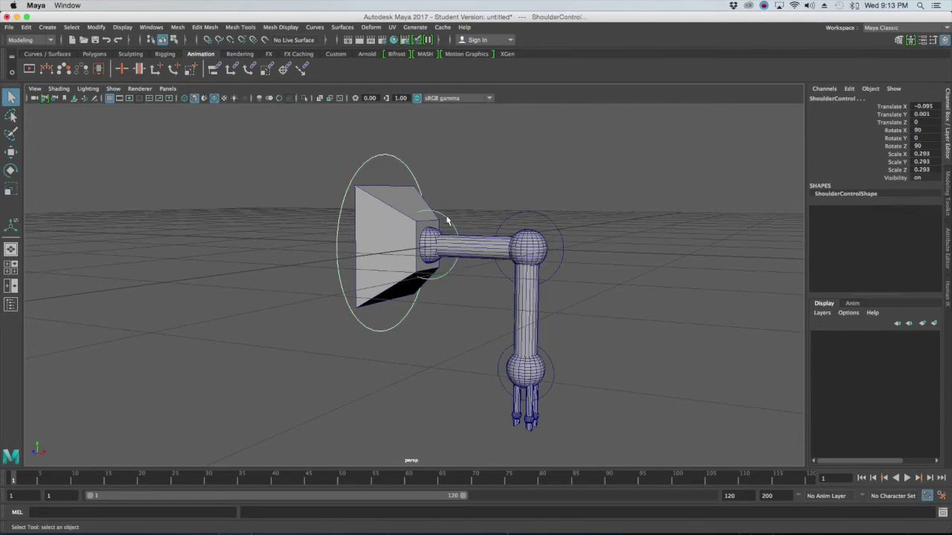
pyautogui.click(542, 216)
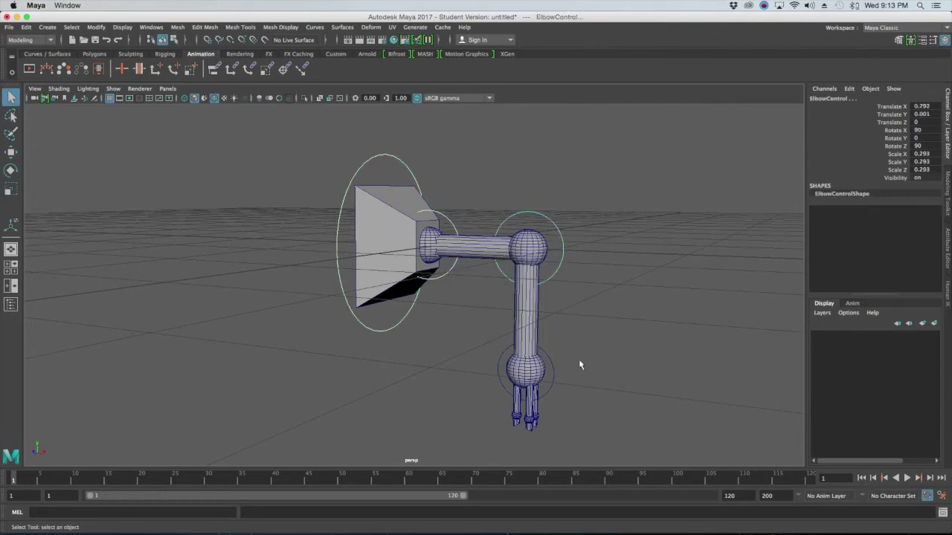
pyautogui.click(551, 369)
pyautogui.click(95, 27)
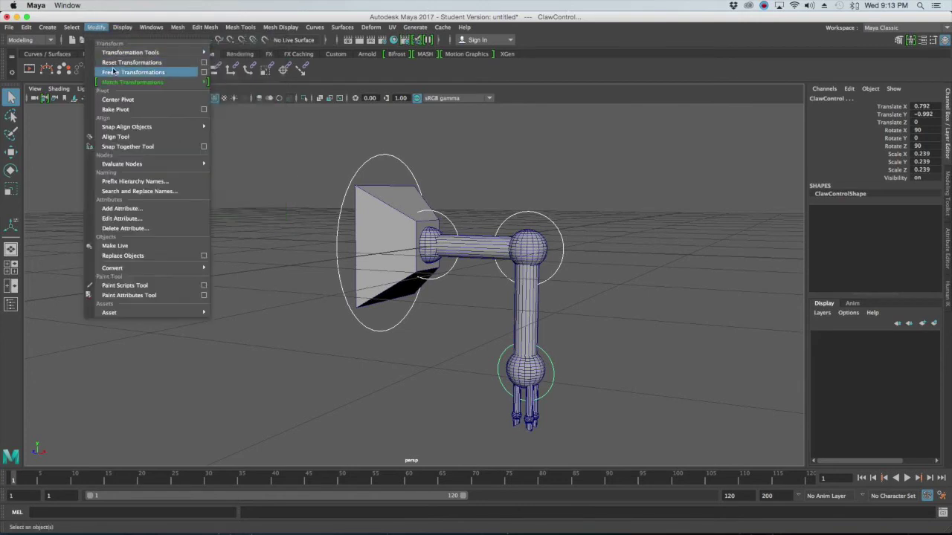
pyautogui.click(113, 72)
# Check the transform values of the elbow and claw controls, then of the claw, Arm02, elbow, shoulder and base meshes.
pyautogui.click(506, 157)
pyautogui.click(563, 250)
pyautogui.click(550, 357)
pyautogui.click(551, 364)
pyautogui.click(536, 365)
pyautogui.keyDown('shift'); pyautogui.click(524, 335); pyautogui.keyUp('shift')
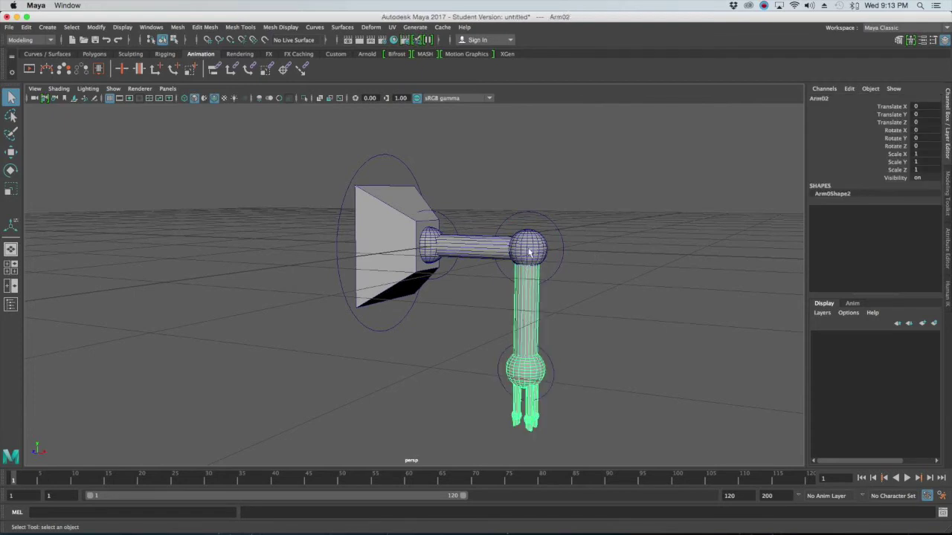
pyautogui.keyDown('shift'); pyautogui.click(527, 246); pyautogui.keyUp('shift')
pyautogui.keyDown('shift'); pyautogui.click(430, 245); pyautogui.keyUp('shift')
pyautogui.keyDown('shift'); pyautogui.click(399, 232); pyautogui.keyUp('shift')
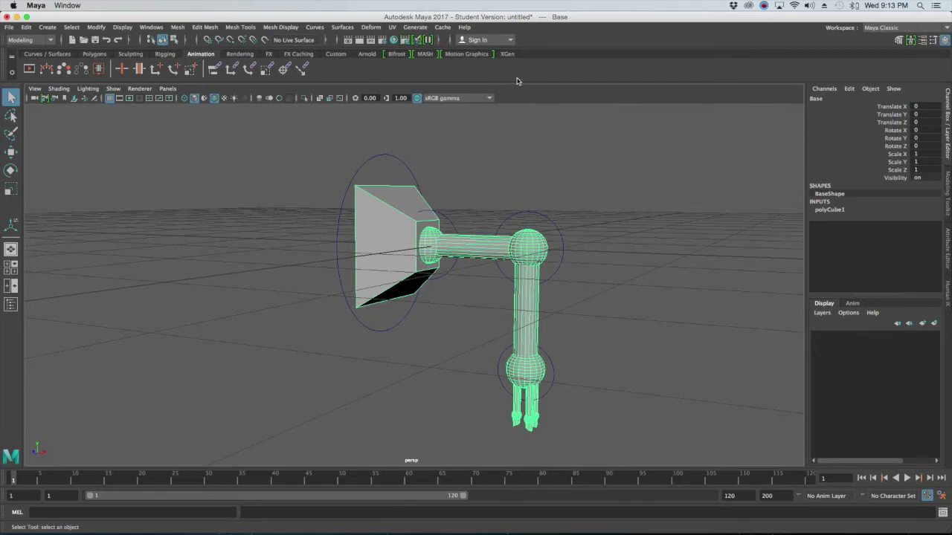
# Open the Outliner, enlarge it beside the arm and expand the whole RobotArm hierarchy.
pyautogui.click(151, 27)
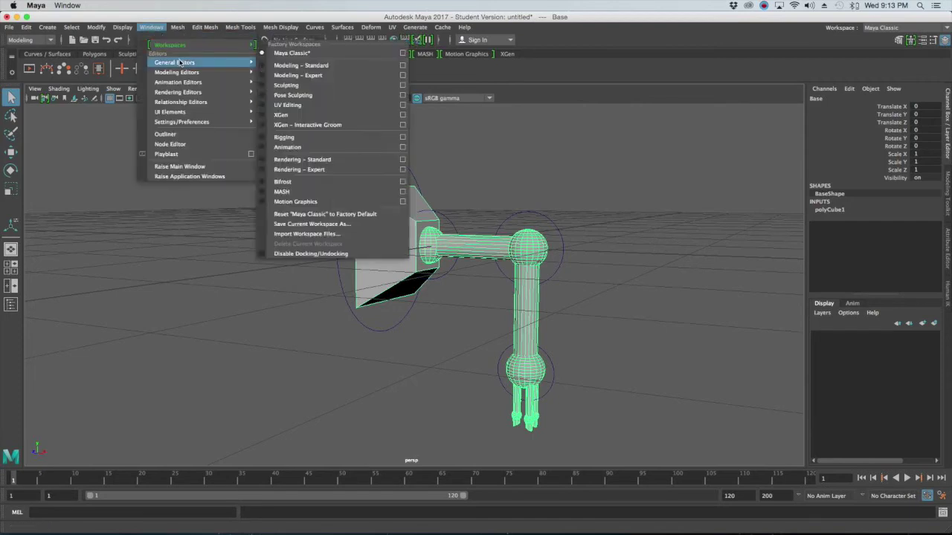
pyautogui.click(165, 134)
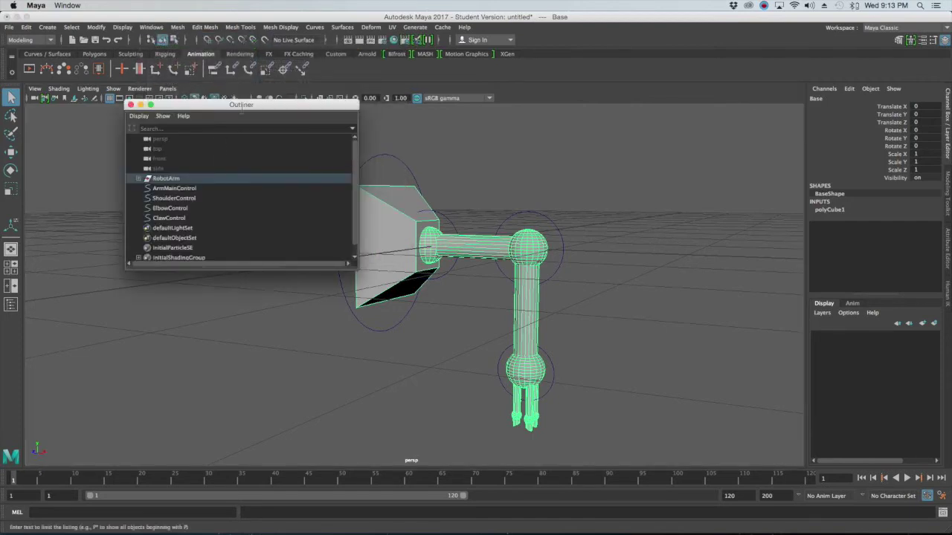
pyautogui.moveTo(230, 105); pyautogui.dragTo(144, 21)
pyautogui.moveTo(264, 188); pyautogui.dragTo(270, 390)
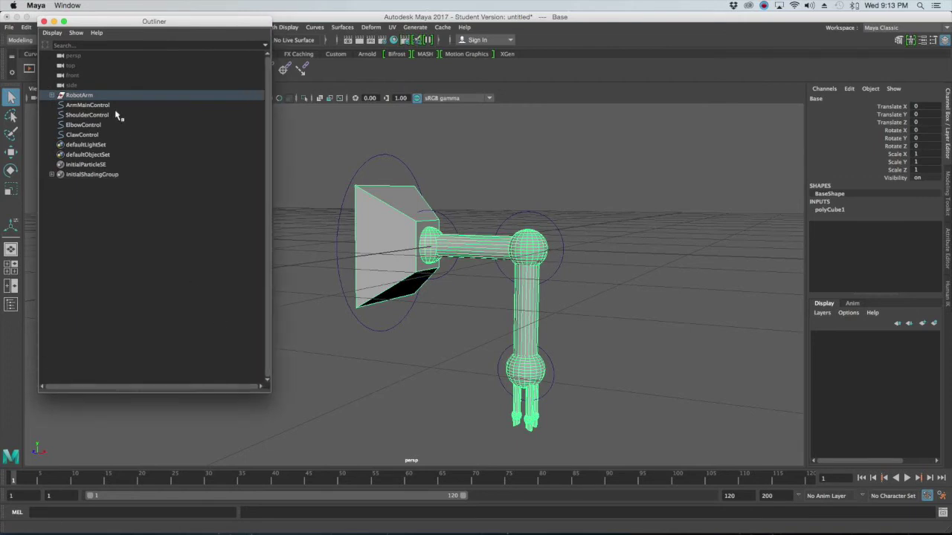
pyautogui.keyDown('shift'); pyautogui.click(52, 96); pyautogui.keyUp('shift')
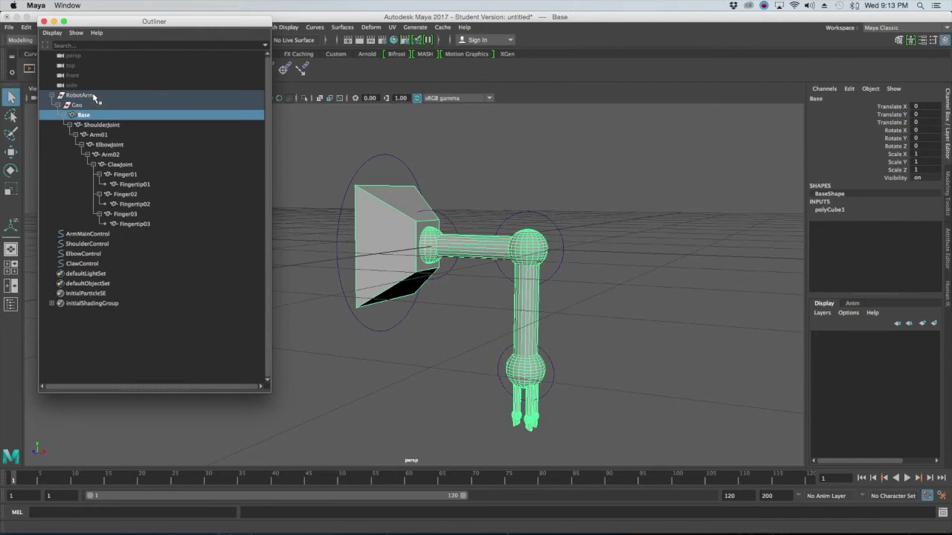
# Group ArmMainControl, ShoulderControl, ElbowControl and ClawControl together and name the group Controls.
pyautogui.click(89, 232)
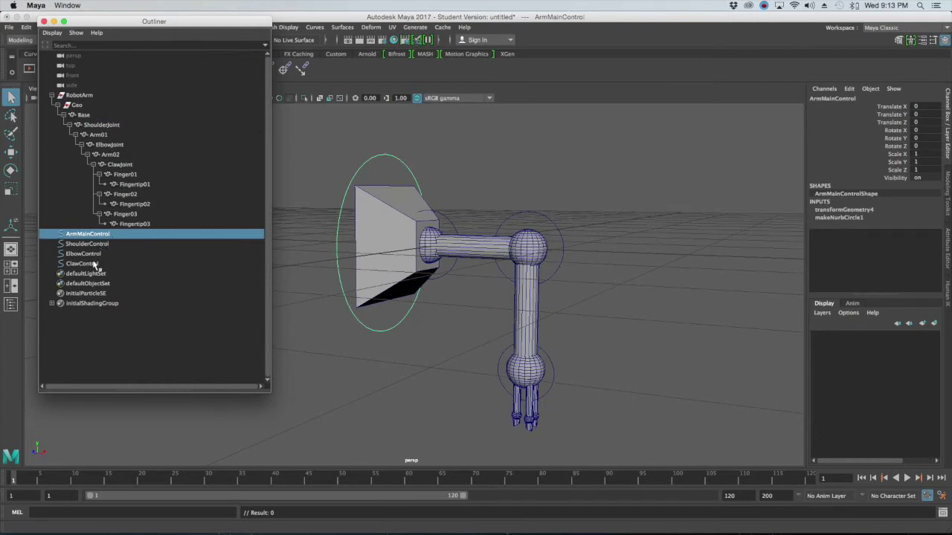
pyautogui.keyDown('shift'); pyautogui.click(95, 264); pyautogui.keyUp('shift')
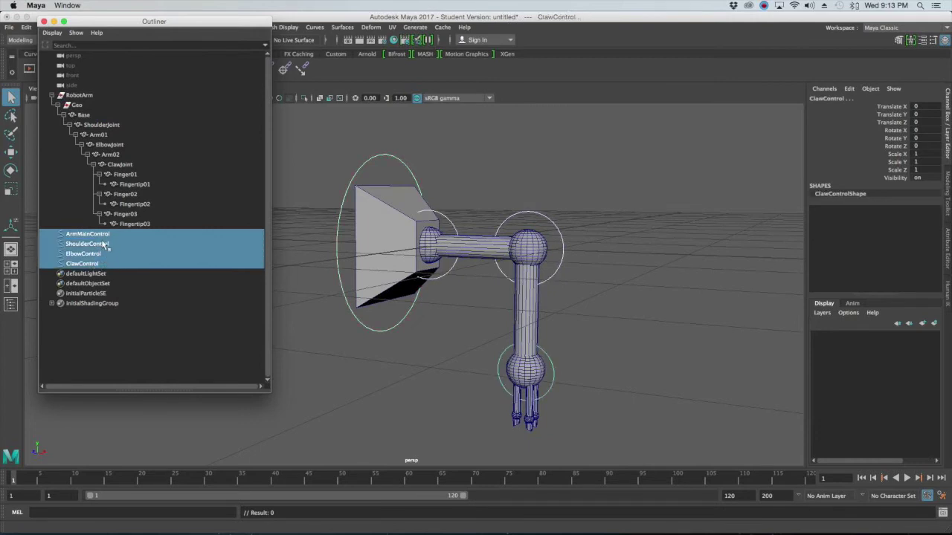
pyautogui.click(134, 266)
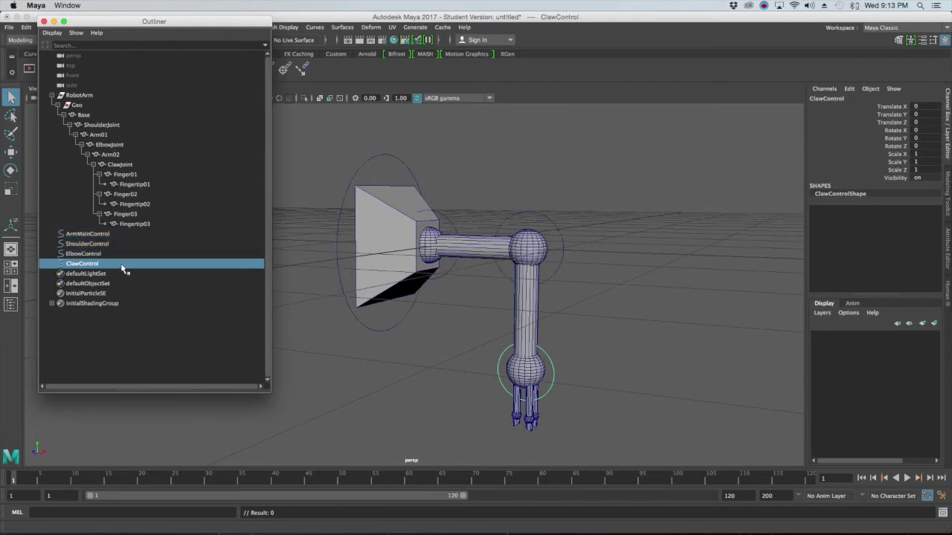
pyautogui.keyDown('shift'); pyautogui.click(104, 235); pyautogui.keyUp('shift')
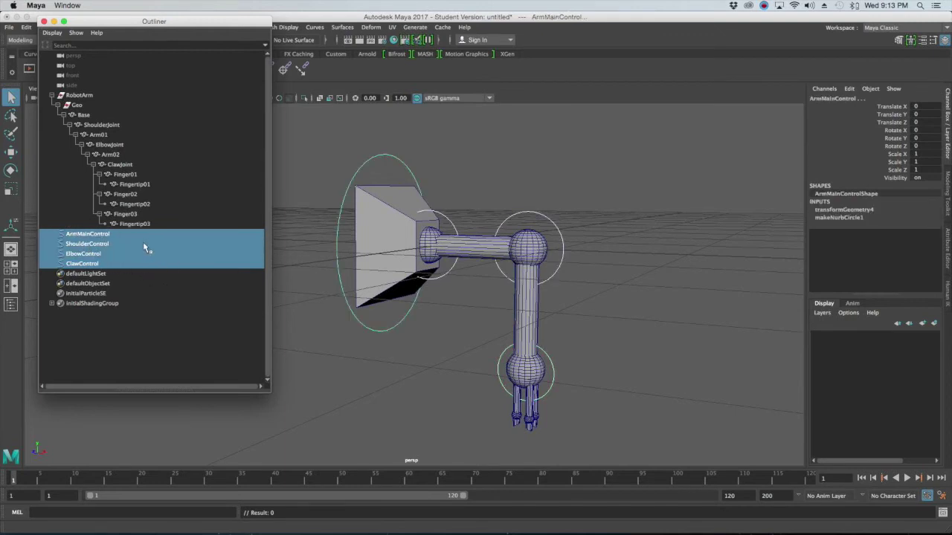
pyautogui.hotkey('ctrl', 'g')
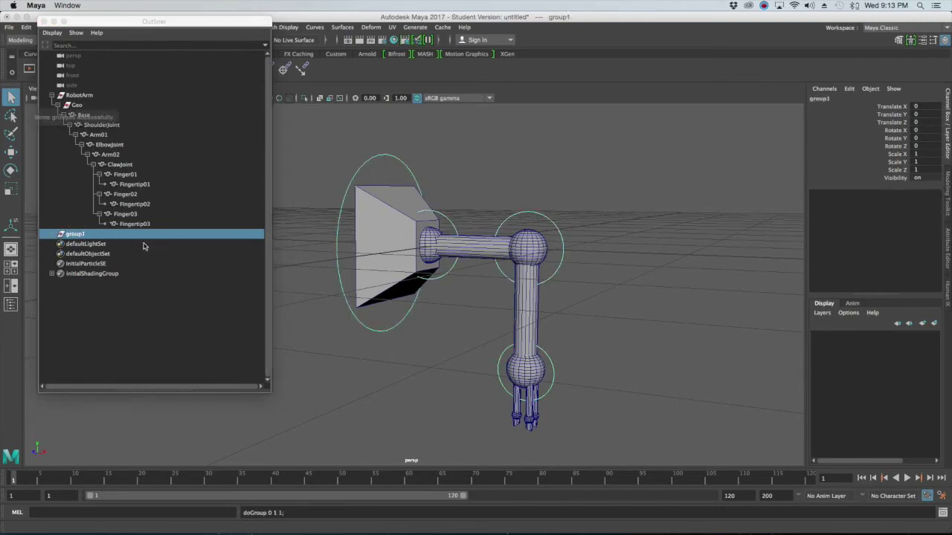
pyautogui.doubleClick(76, 234)
pyautogui.write('Controls')
pyautogui.press('Return')
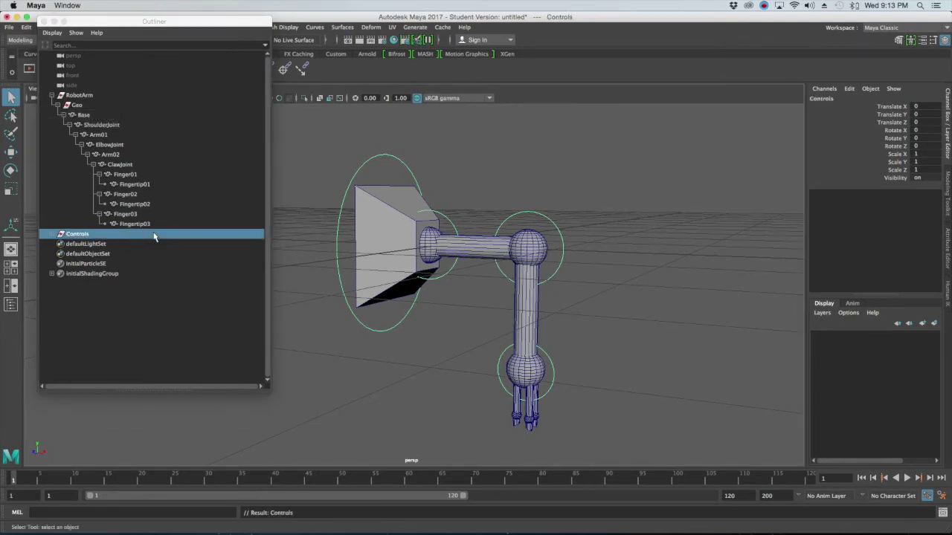
# Parent the Controls group under RobotArm, alongside the Geo group.
pyautogui.click(52, 234)
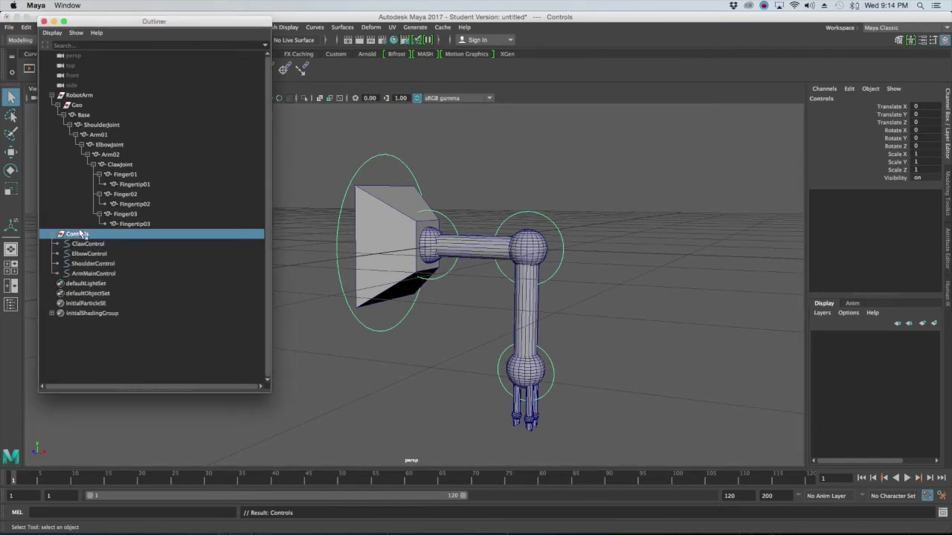
pyautogui.click(82, 239)
pyautogui.moveTo(81, 240); pyautogui.dragTo(81, 96)
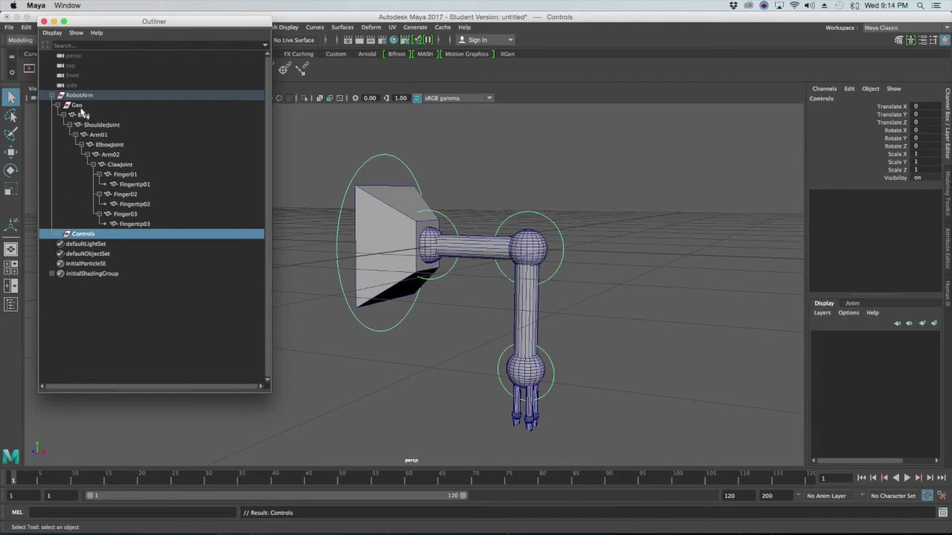
# Nest the controls inside the Controls group as a chain: ClawControl under ElbowControl, ElbowControl under ShoulderControl, ShoulderControl under ArmMainControl.
pyautogui.click(58, 234)
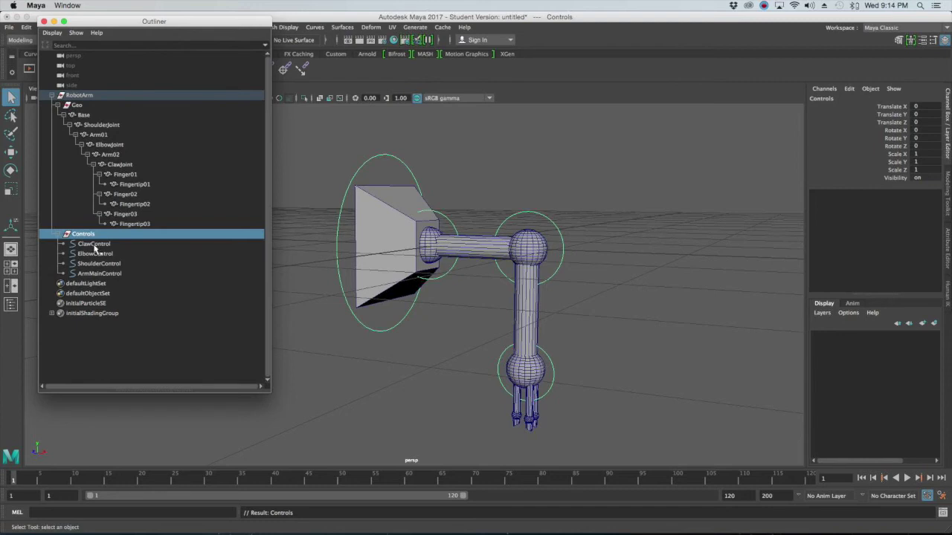
pyautogui.click(112, 274)
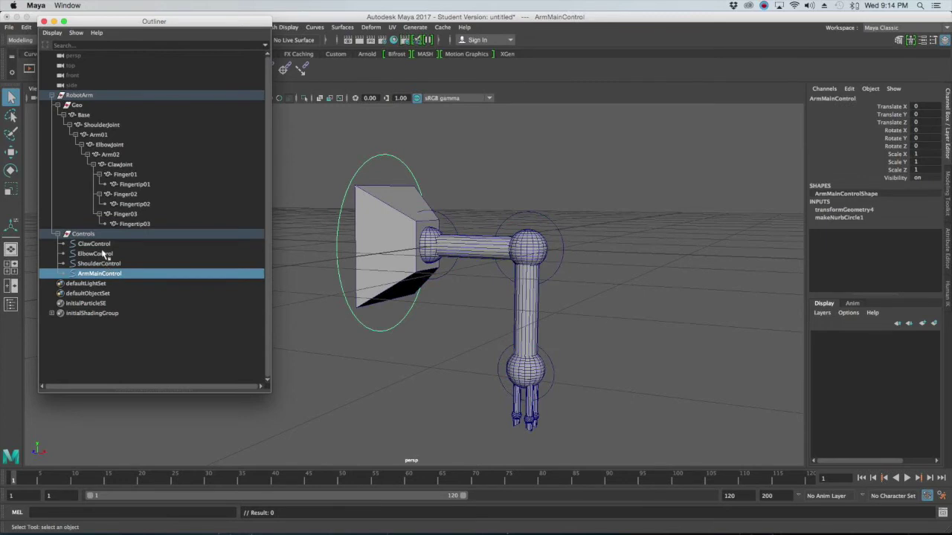
pyautogui.moveTo(104, 264); pyautogui.dragTo(104, 278)
pyautogui.click(69, 272)
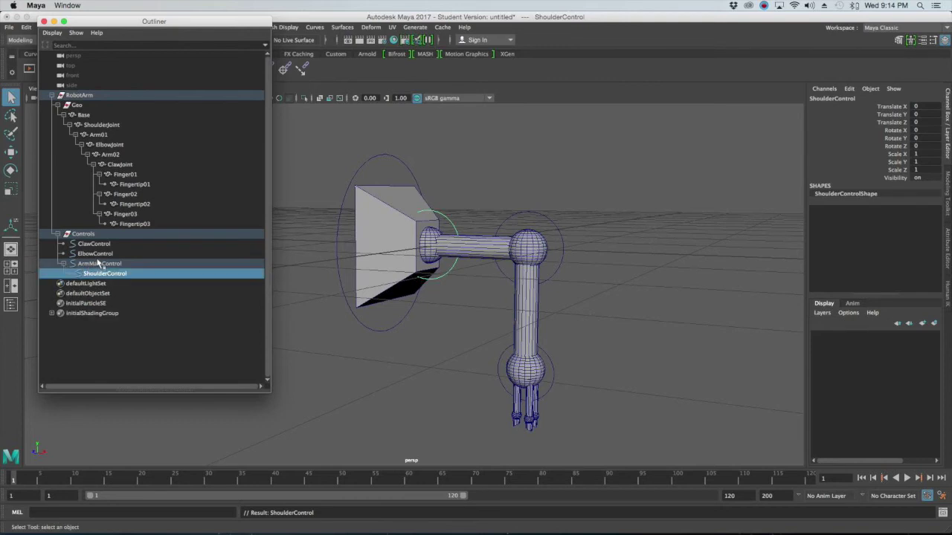
pyautogui.moveTo(96, 254); pyautogui.dragTo(97, 276)
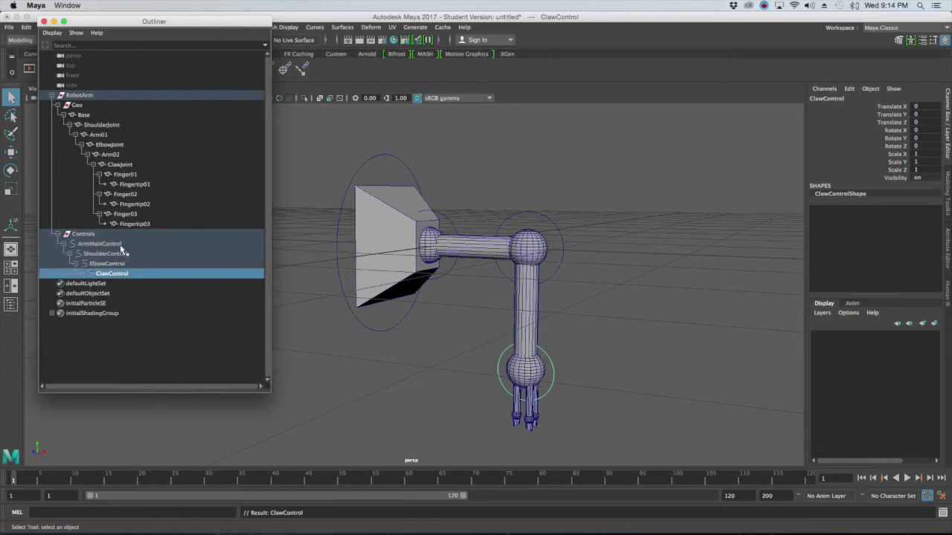
pyautogui.click(182, 340)
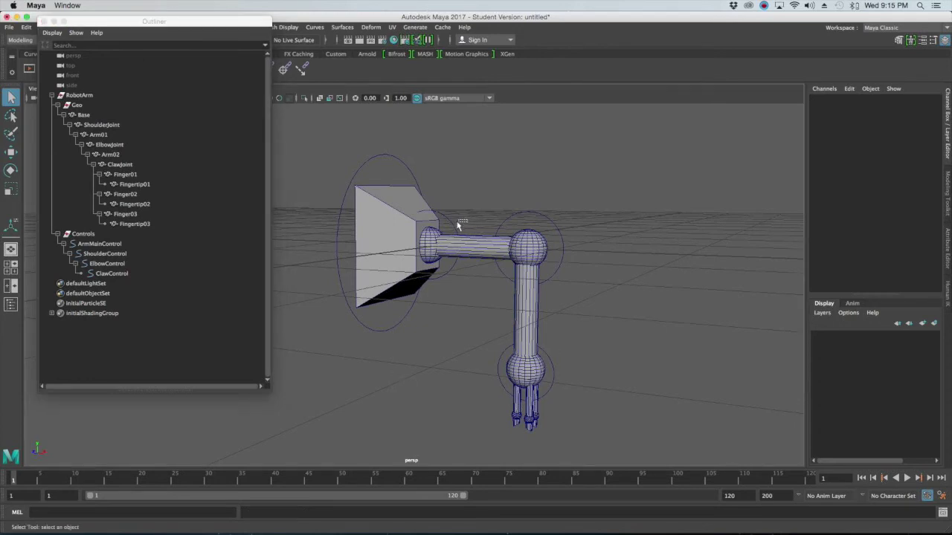
# Check the control hierarchy by selecting the shoulder circle and the claw circle in the perspective view.
pyautogui.click(447, 227)
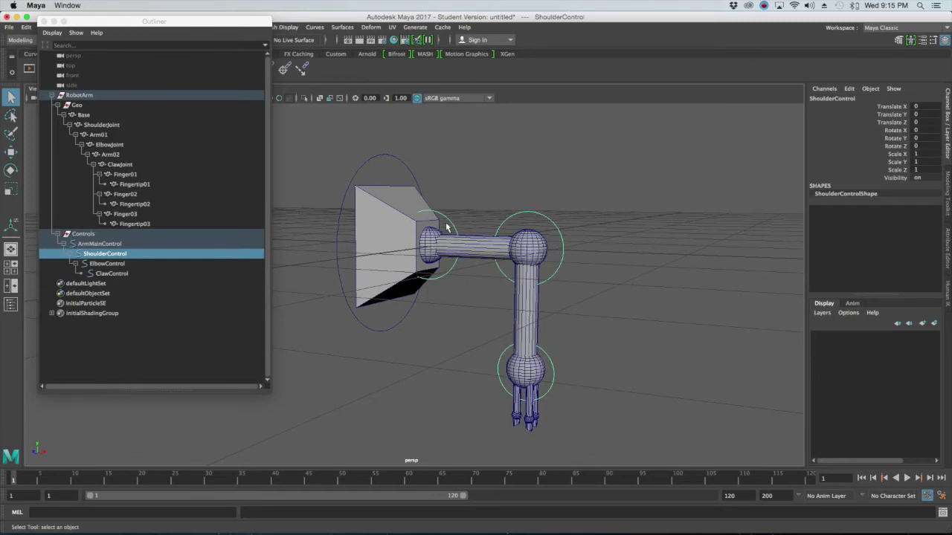
pyautogui.click(736, 360)
pyautogui.click(534, 368)
pyautogui.click(551, 360)
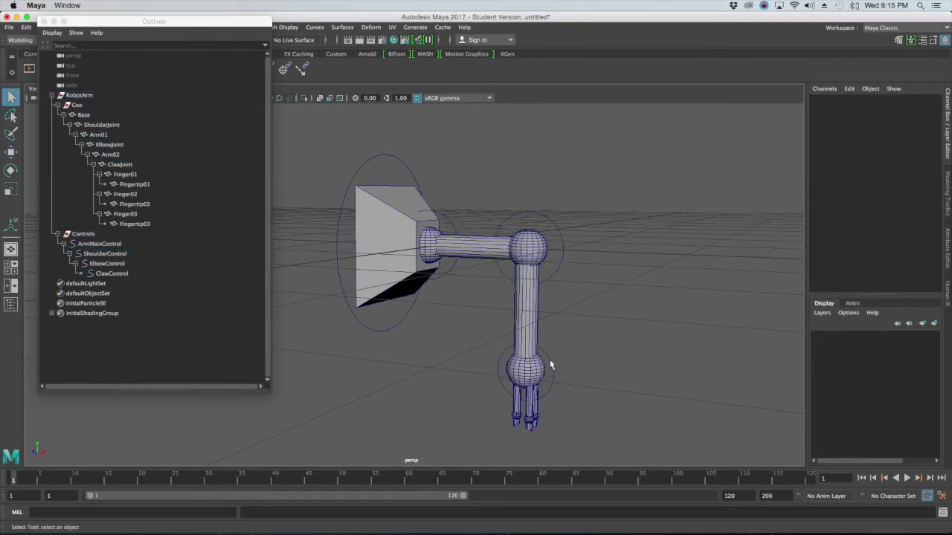
pyautogui.click(549, 359)
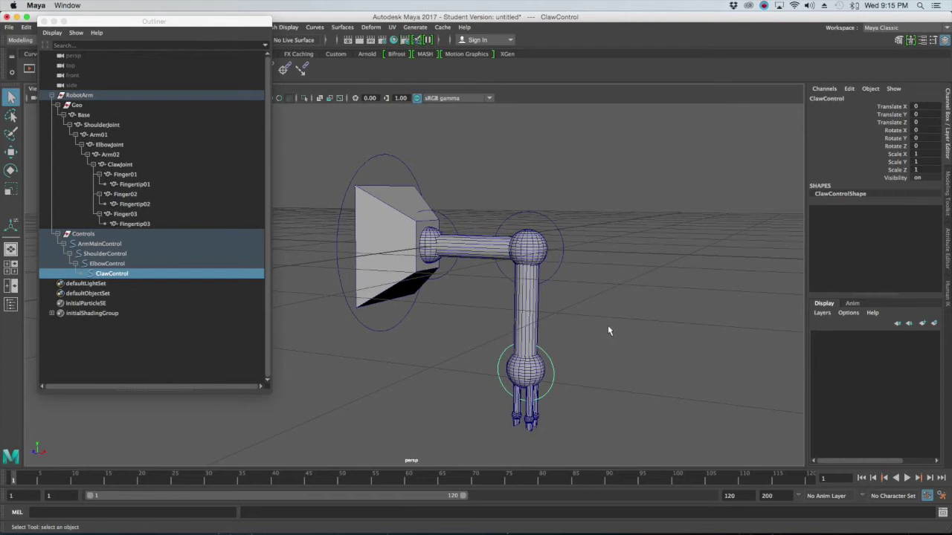
# Test the control chain by rotating ArmMainControl about 26 degrees around Z, and undo the rotation.
pyautogui.moveTo(349, 157); pyautogui.dragTo(374, 171)
pyautogui.press('e')
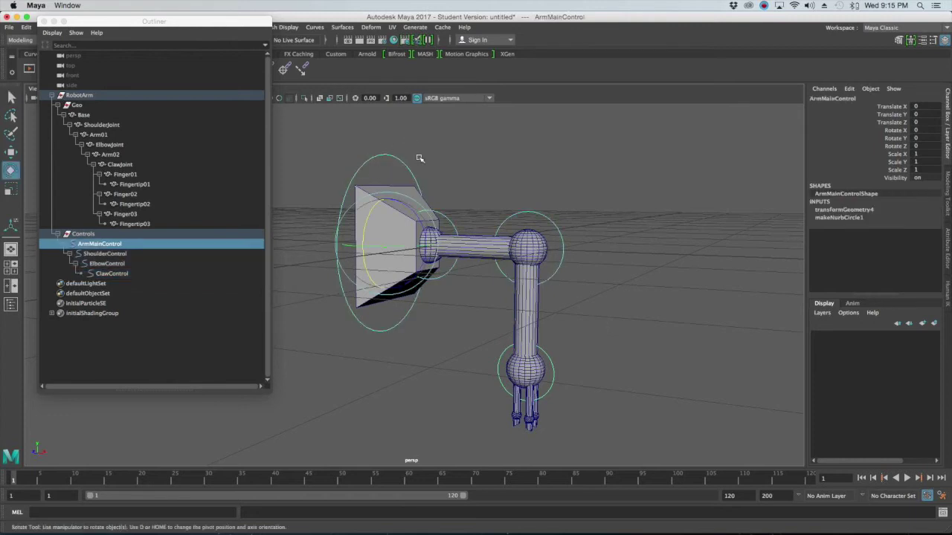
pyautogui.moveTo(418, 207); pyautogui.dragTo(411, 204)
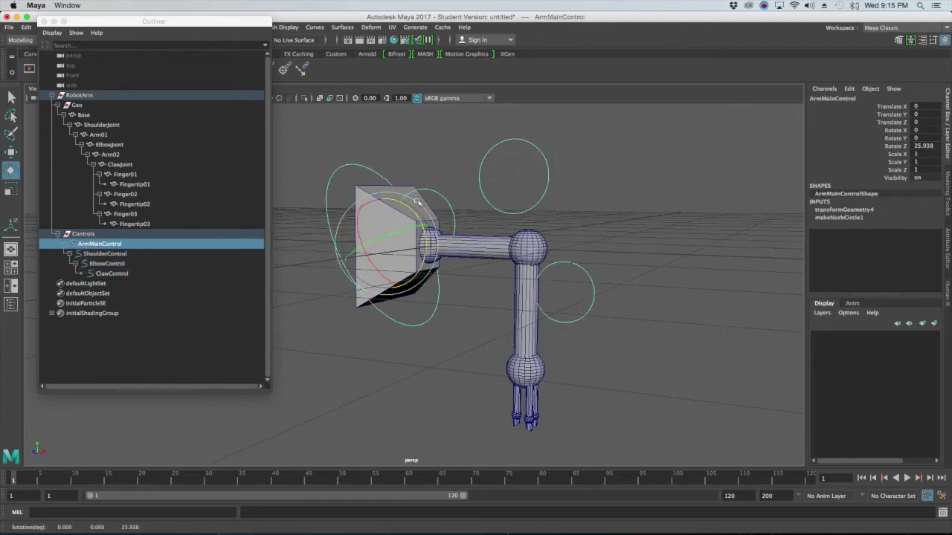
pyautogui.hotkey('ctrl', 'z')
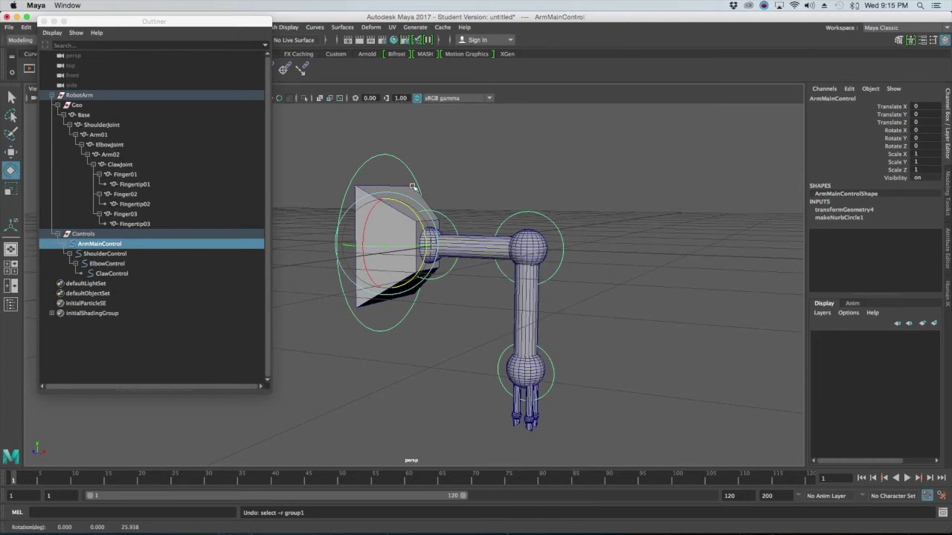
pyautogui.click(479, 173)
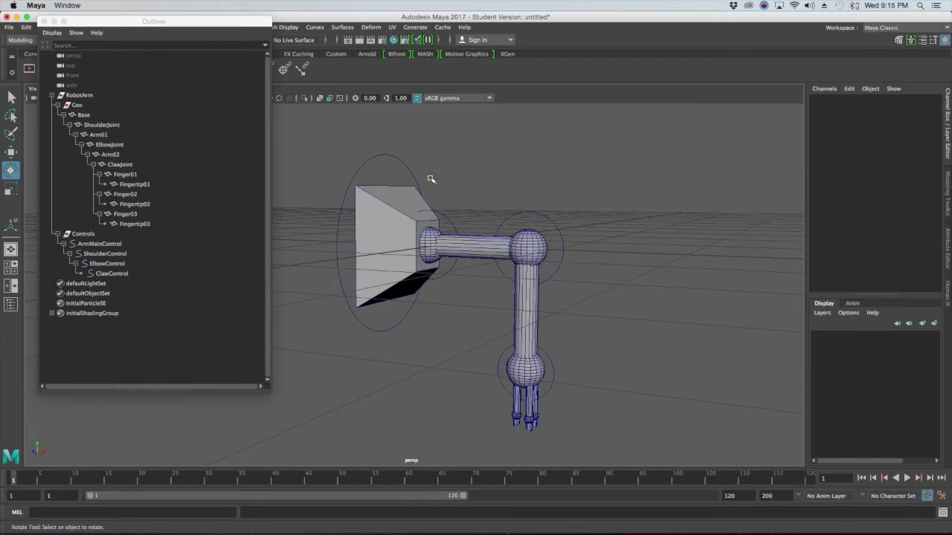
# Switch to the Animation menu set and parent-constrain Base to ArmMainControl with Maintain offset on and all translate and rotate axes.
pyautogui.press('q')
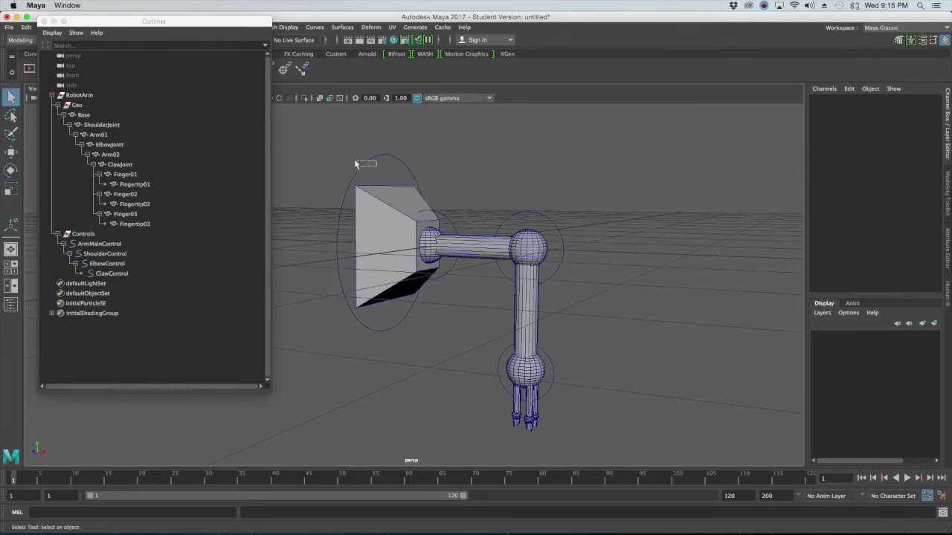
pyautogui.click(360, 163)
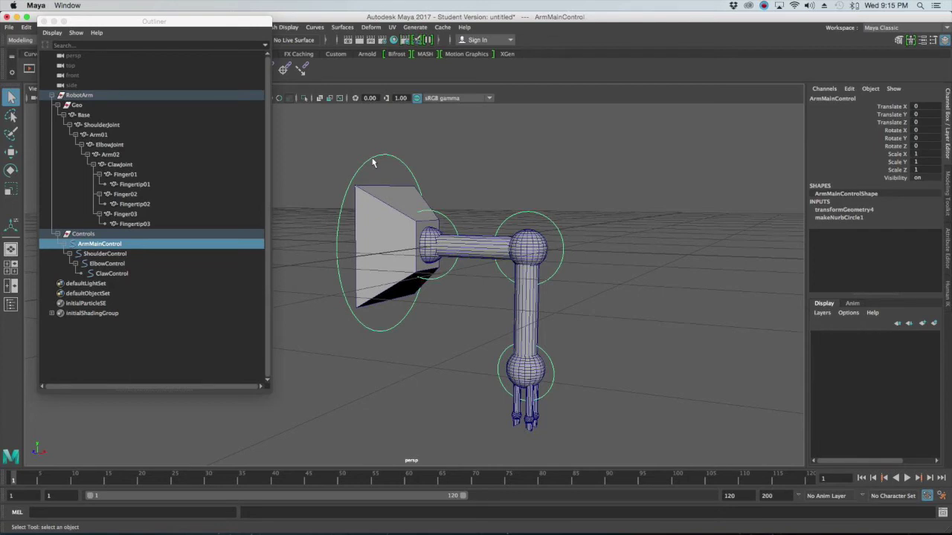
pyautogui.click(389, 228)
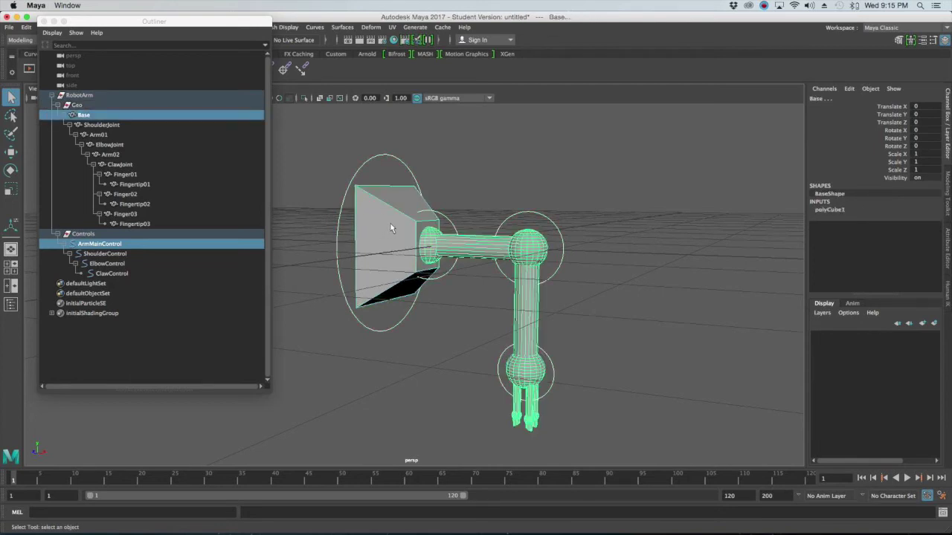
pyautogui.moveTo(136, 23); pyautogui.dragTo(99, 75)
pyautogui.click(43, 44)
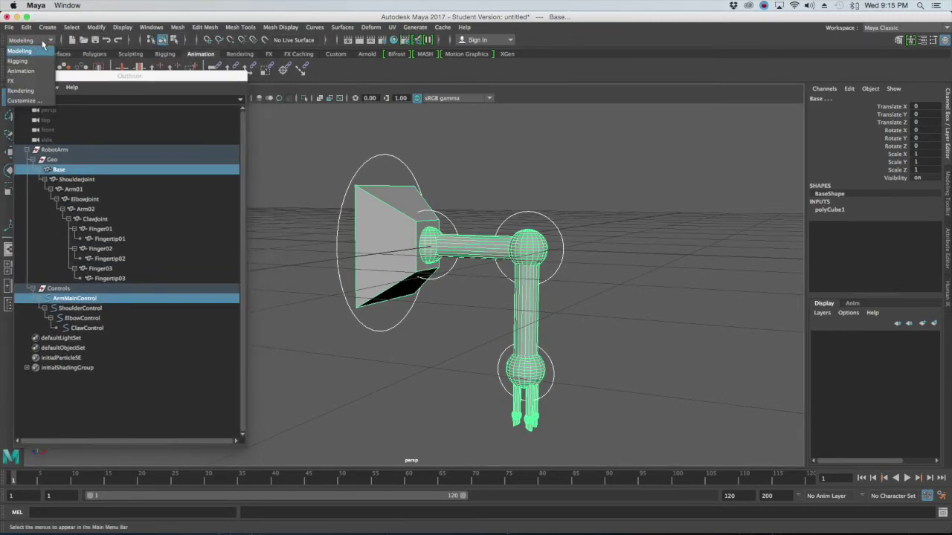
pyautogui.click(35, 41)
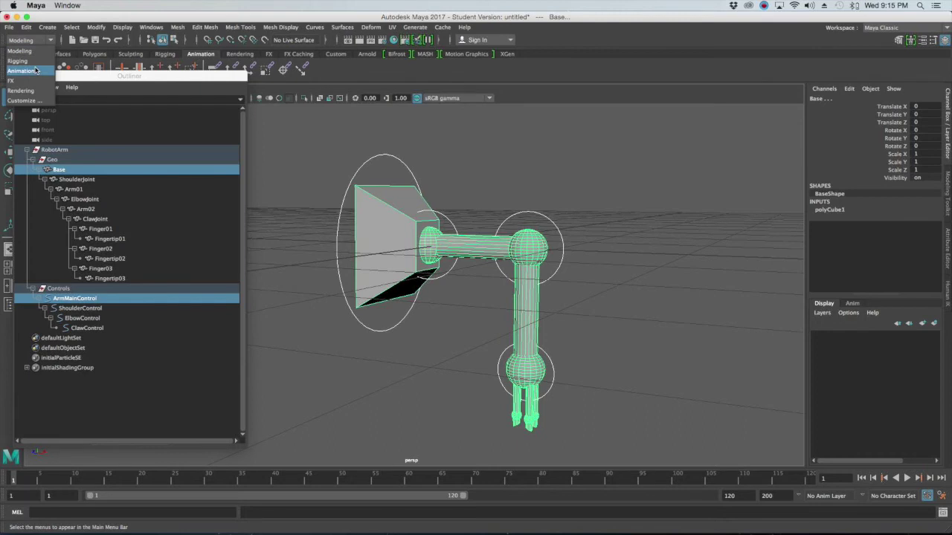
pyautogui.click(35, 70)
pyautogui.click(288, 28)
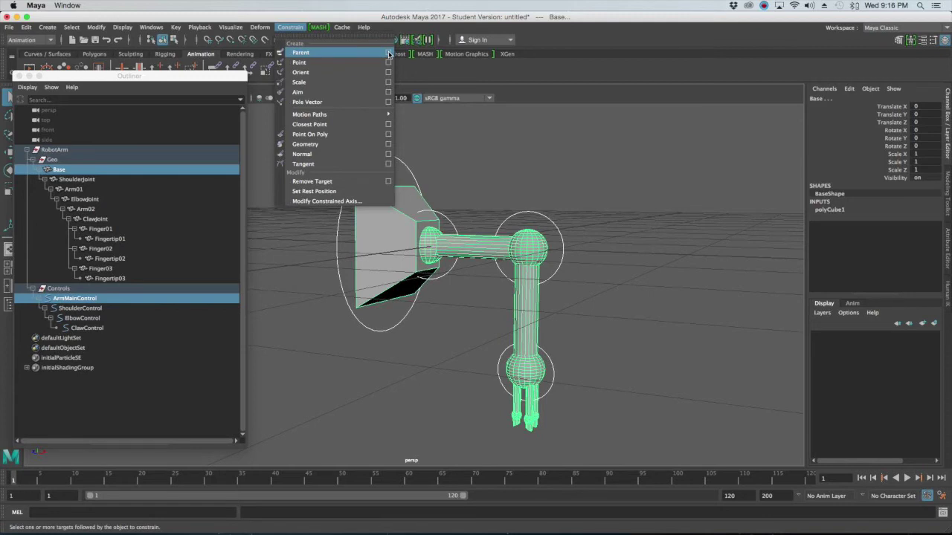
pyautogui.click(388, 53)
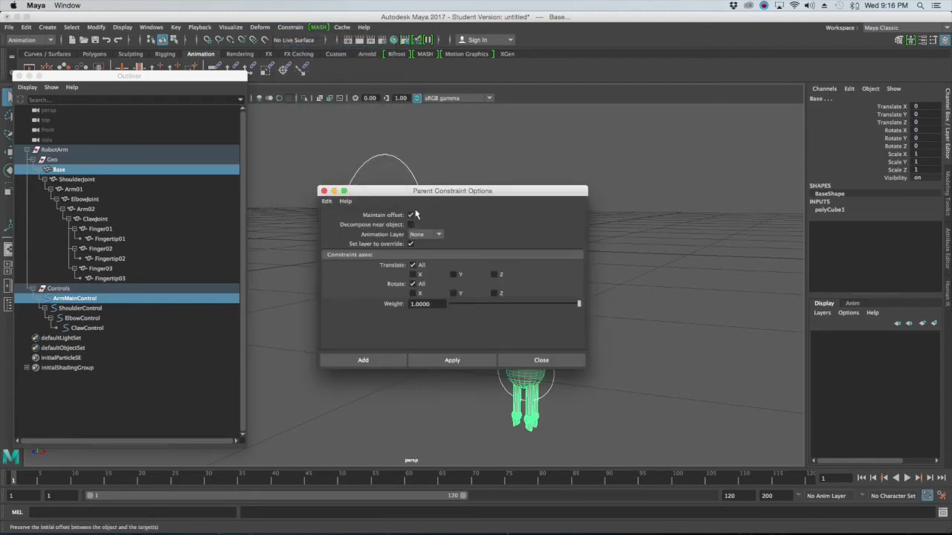
pyautogui.click(449, 360)
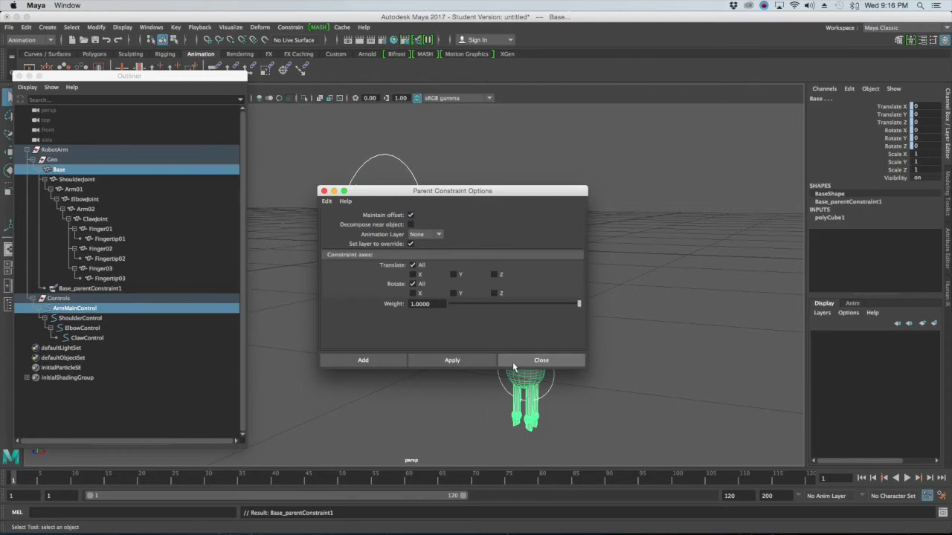
pyautogui.click(512, 361)
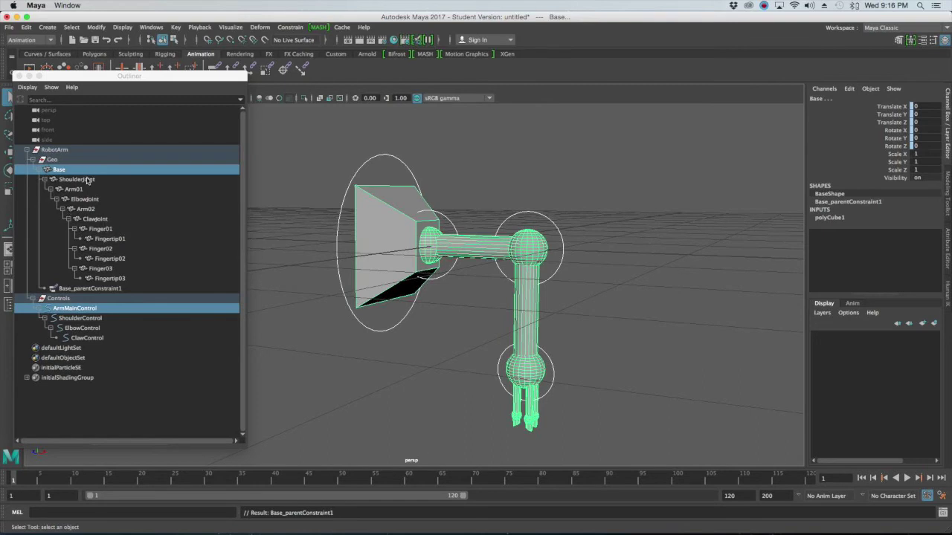
pyautogui.click(104, 288)
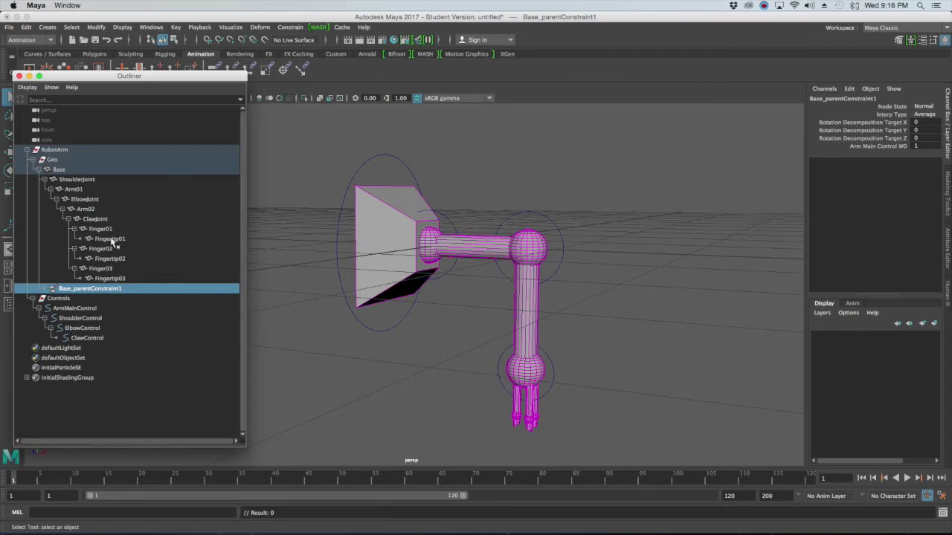
# Parent-constrain the ShoulderJoint sphere to the ShoulderControl circle.
pyautogui.click(437, 188)
pyautogui.click(447, 219)
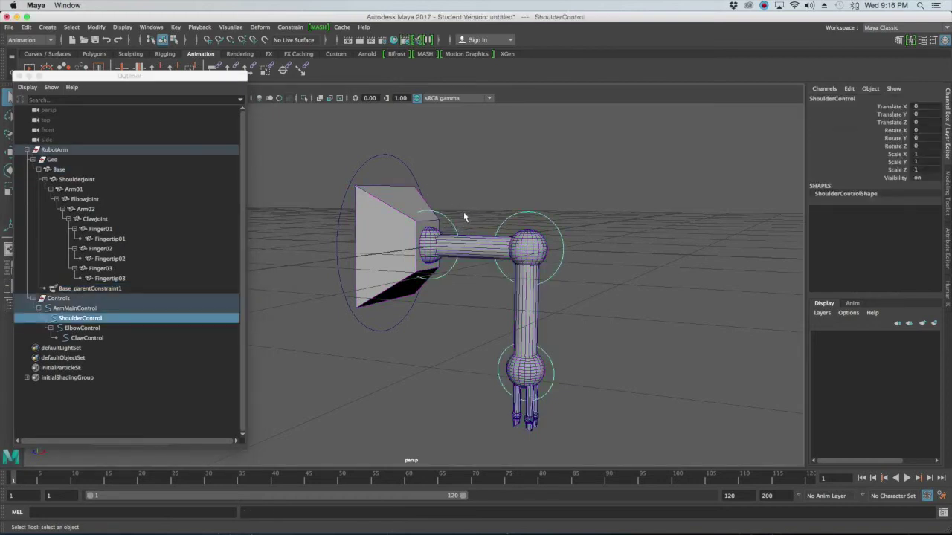
pyautogui.keyDown('shift'); pyautogui.click(430, 239); pyautogui.keyUp('shift')
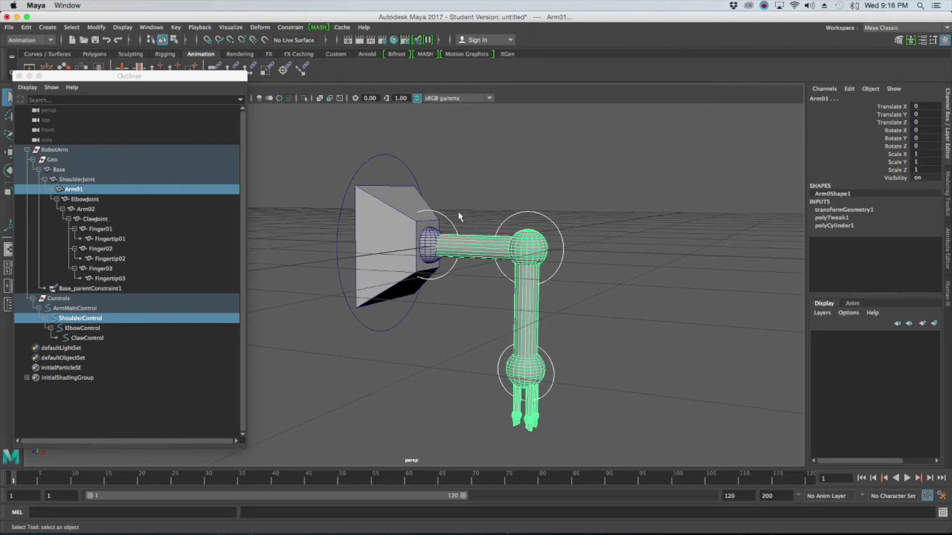
pyautogui.click(451, 221)
pyautogui.click(447, 220)
pyautogui.keyDown('shift'); pyautogui.click(426, 243); pyautogui.keyUp('shift')
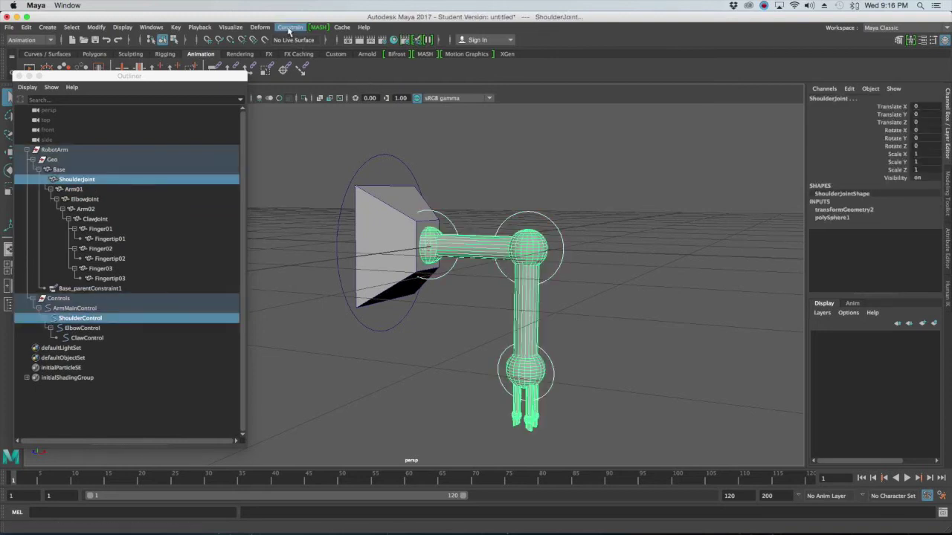
pyautogui.click(290, 26)
pyautogui.click(301, 53)
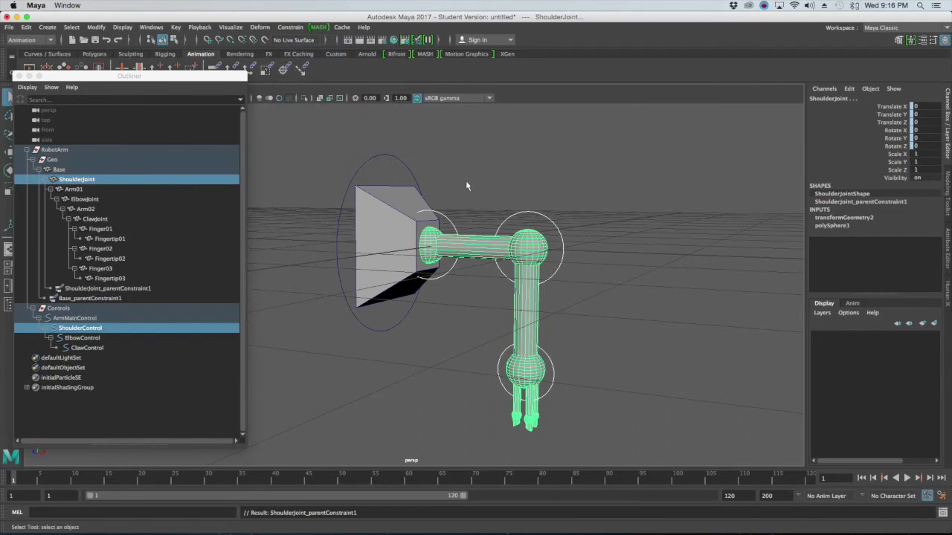
# Parent-constrain the ElbowJoint sphere to the ElbowControl circle.
pyautogui.click(514, 220)
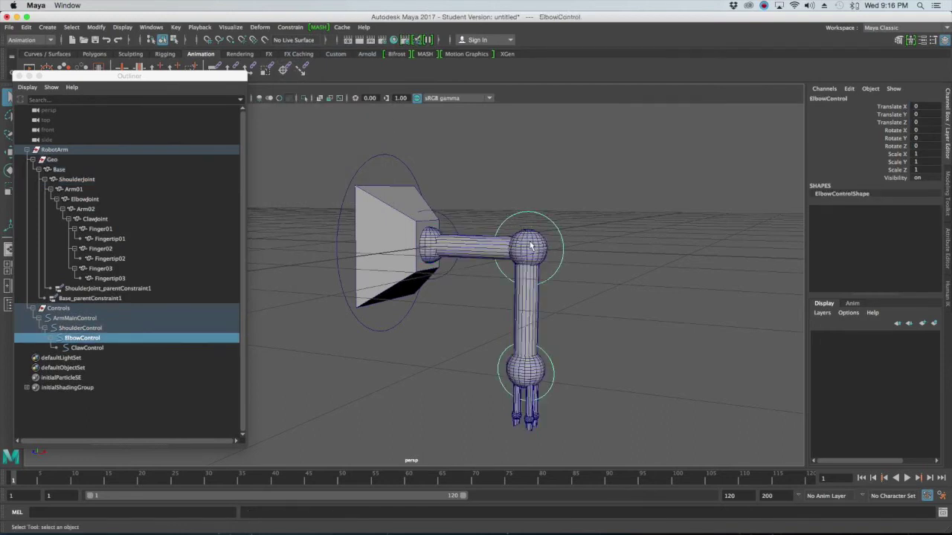
pyautogui.keyDown('shift'); pyautogui.click(530, 245); pyautogui.keyUp('shift')
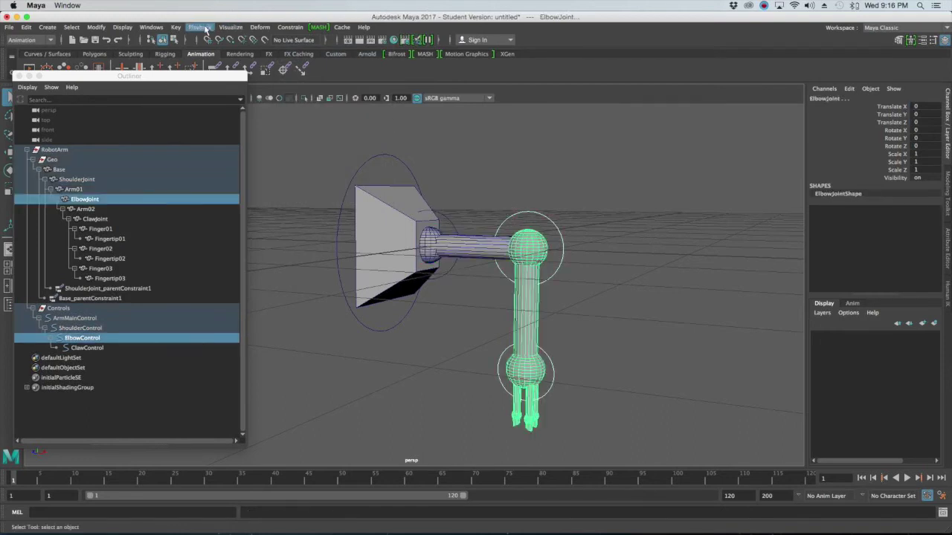
pyautogui.click(290, 27)
pyautogui.click(300, 54)
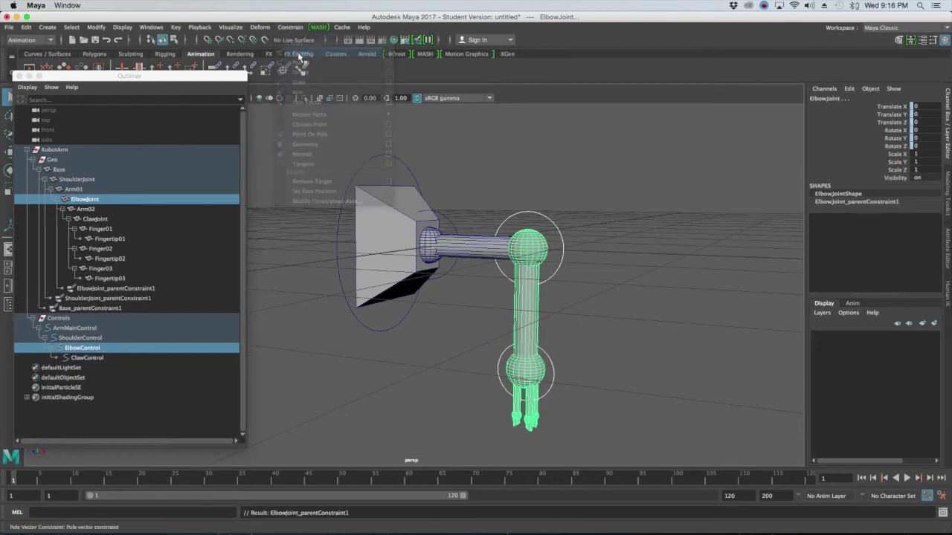
# Parent-constrain the ClawJoint sphere to the ClawControl circle.
pyautogui.click(562, 359)
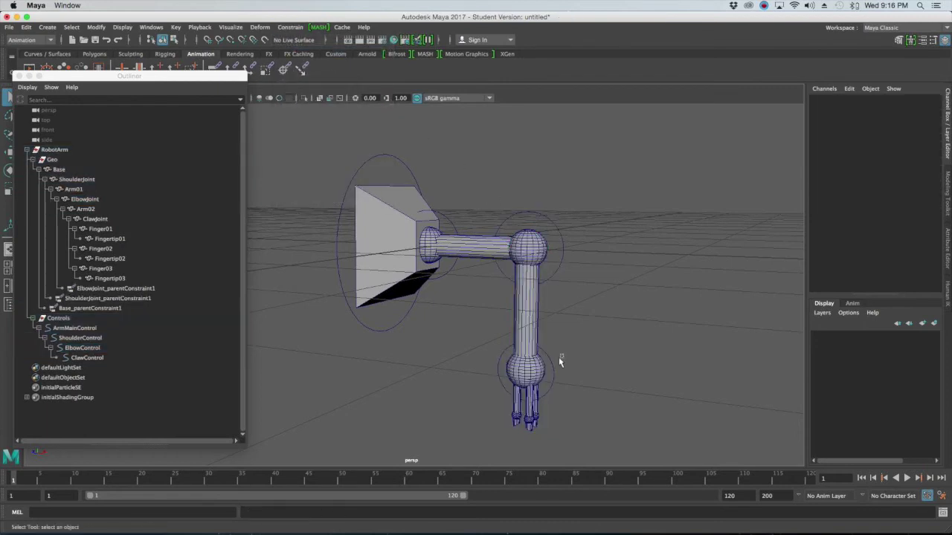
pyautogui.moveTo(552, 369); pyautogui.dragTo(554, 372)
pyautogui.keyDown('shift'); pyautogui.click(529, 370); pyautogui.keyUp('shift')
pyautogui.click(290, 27)
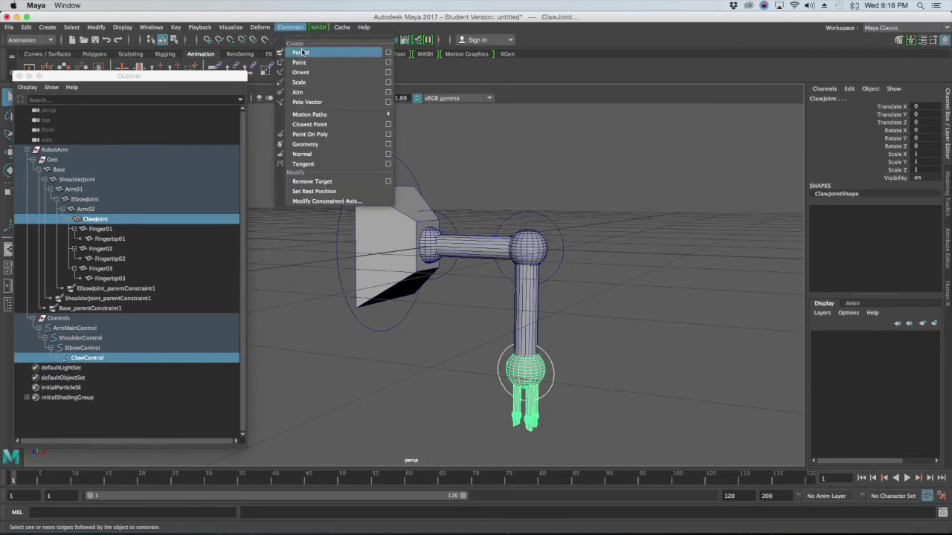
pyautogui.click(300, 52)
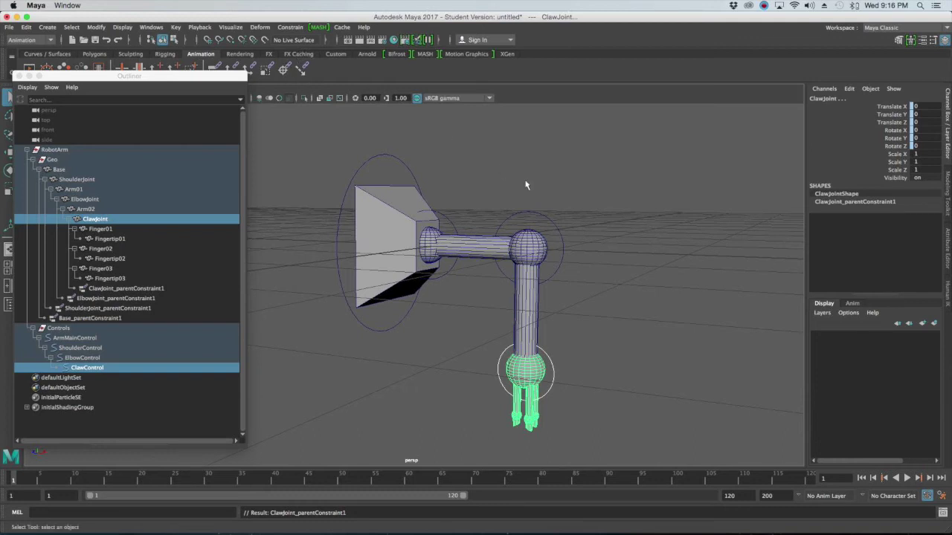
# Test the constrained arm by rotating ArmMainControl about 26 degrees around Z, and undo the rotation.
pyautogui.click(552, 369)
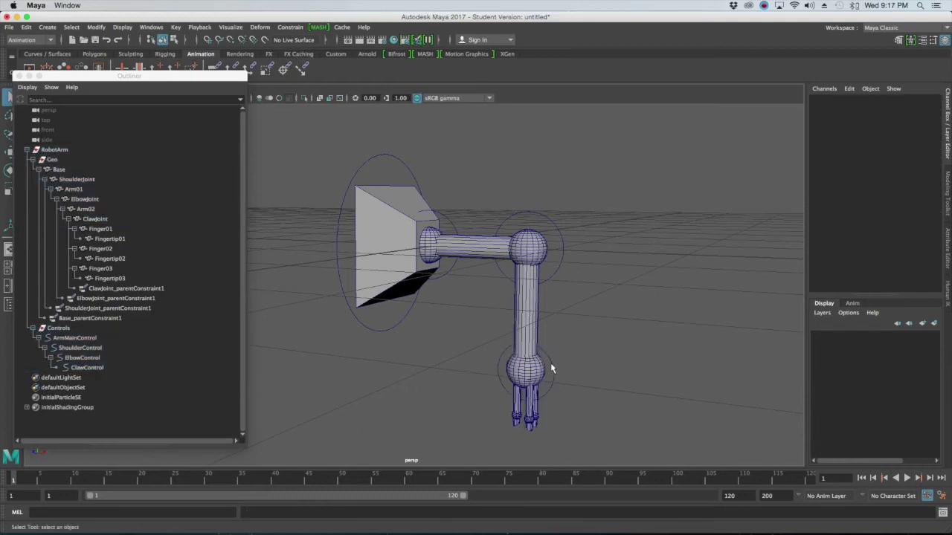
pyautogui.click(385, 157)
pyautogui.press('e')
pyautogui.moveTo(422, 215); pyautogui.dragTo(446, 188)
pyautogui.click(453, 199)
pyautogui.hotkey('ctrl', 'z')
pyautogui.hotkey('ctrl', 'z')
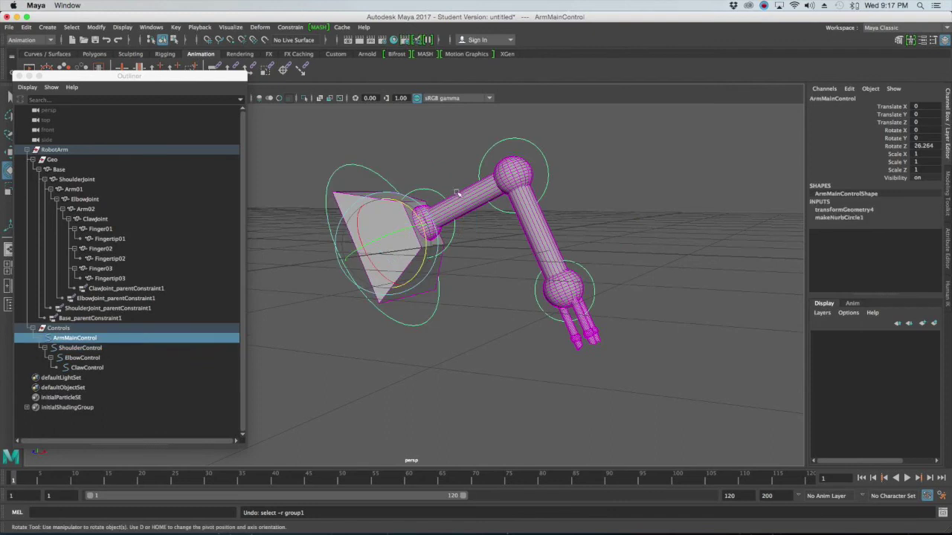
pyautogui.hotkey('ctrl', 'z')
pyautogui.click(554, 208)
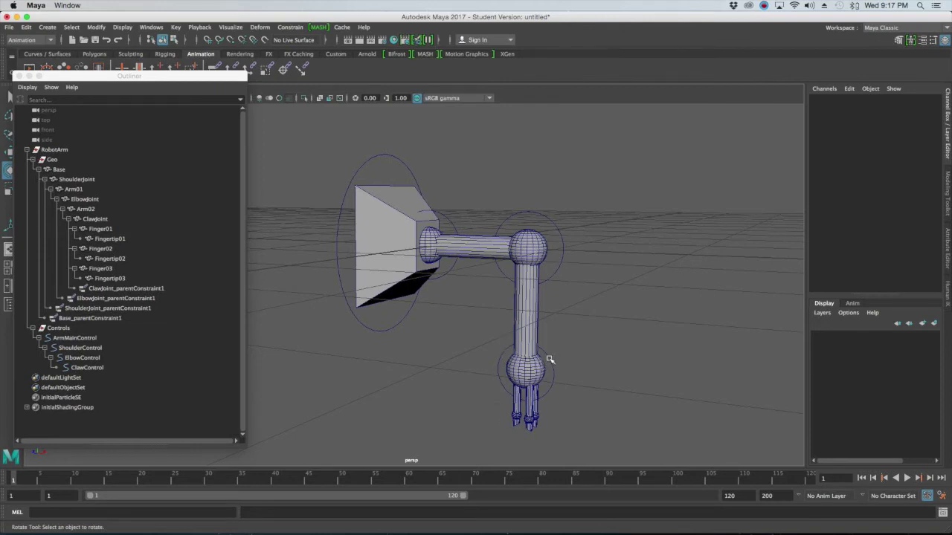
# Close the Outliner and select the ClawControl circle with the Select tool active.
pyautogui.moveTo(115, 76); pyautogui.dragTo(149, 69)
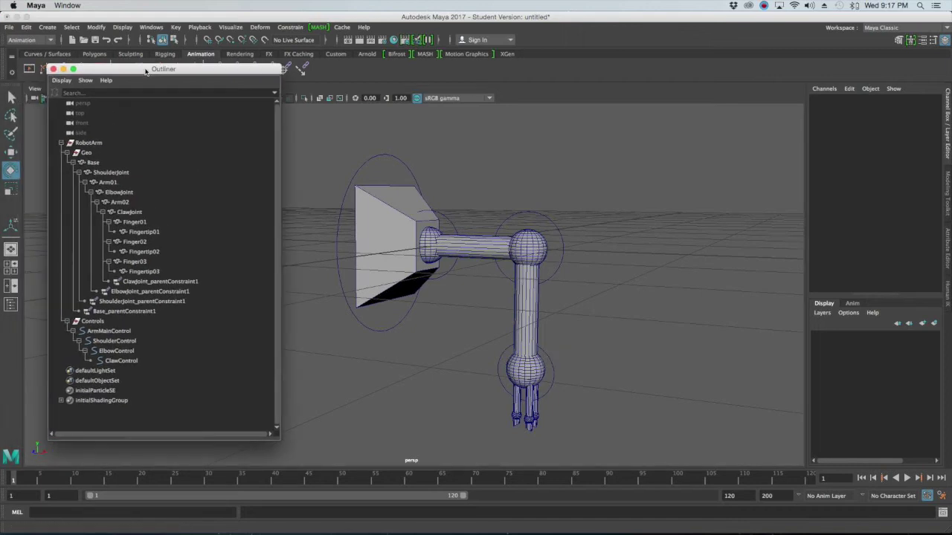
pyautogui.click(53, 68)
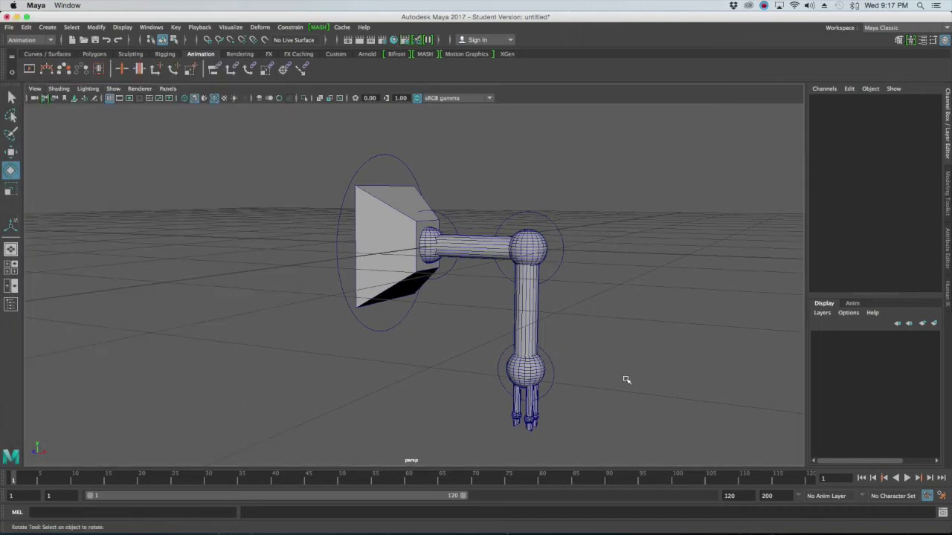
pyautogui.click(550, 363)
pyautogui.press('q')
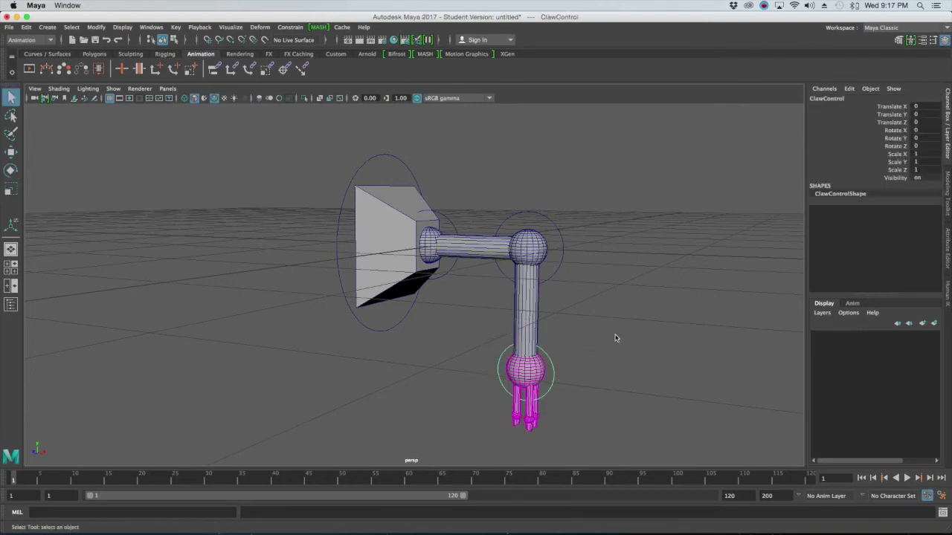
# Add a keyable float attribute named Pinch to ClawControl with a minimum of -10 and a maximum of 10.
pyautogui.click(96, 28)
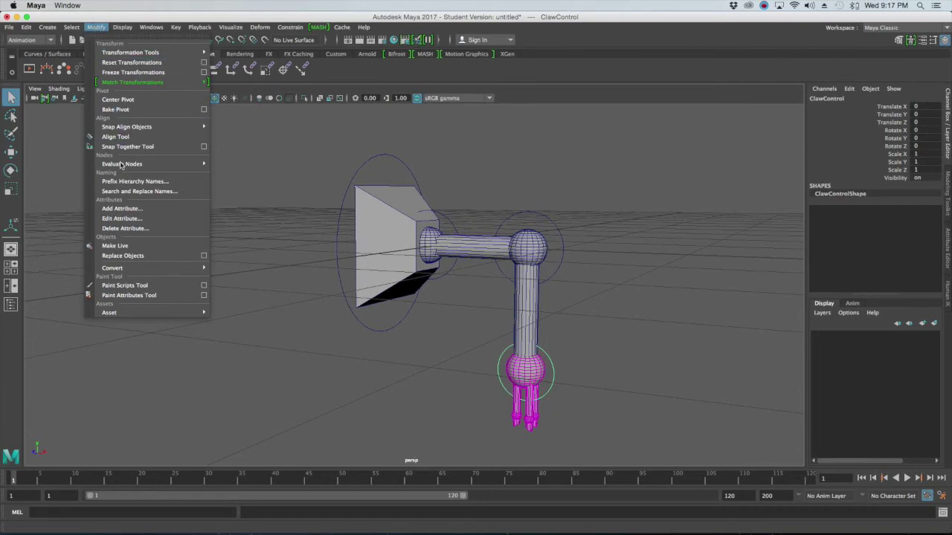
pyautogui.click(120, 209)
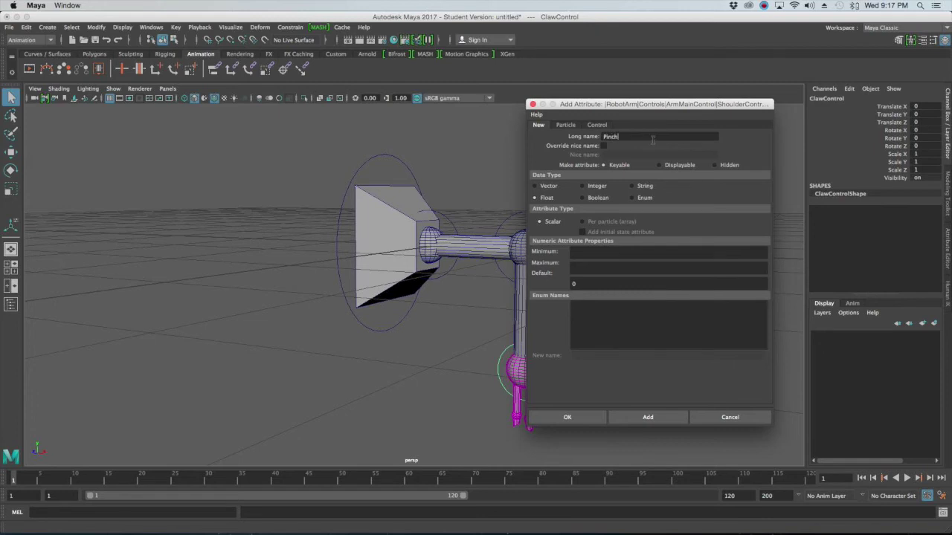
pyautogui.click(588, 251)
pyautogui.write('-1')
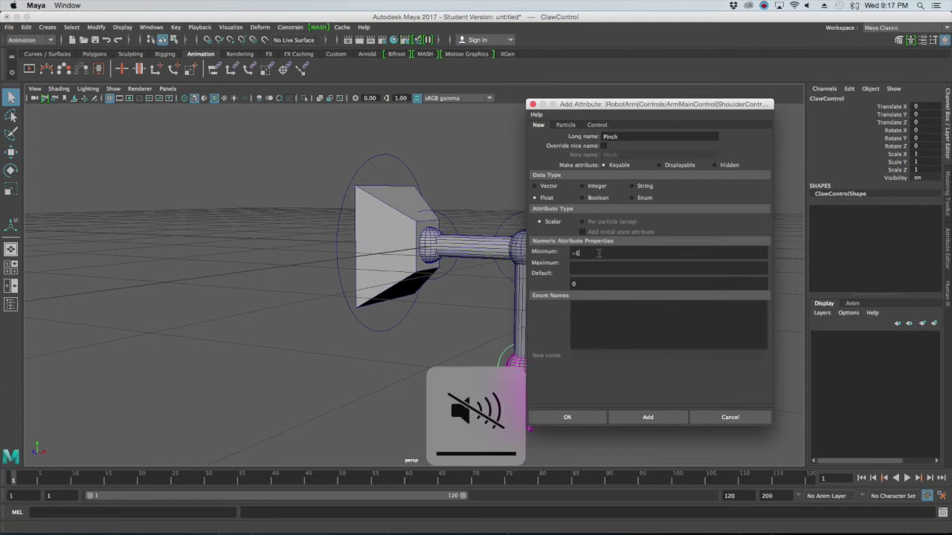
pyautogui.write('0')
pyautogui.press('XF86AudioMute')
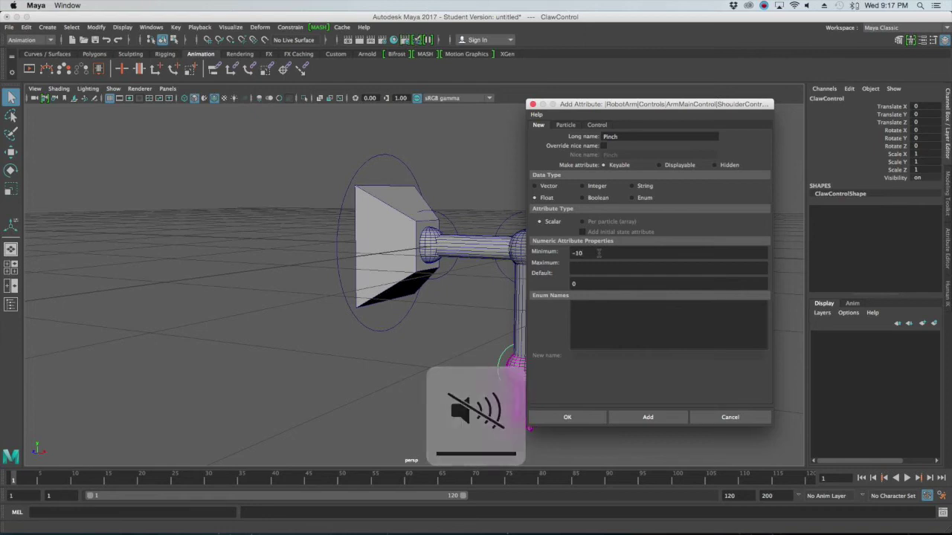
pyautogui.write('10')
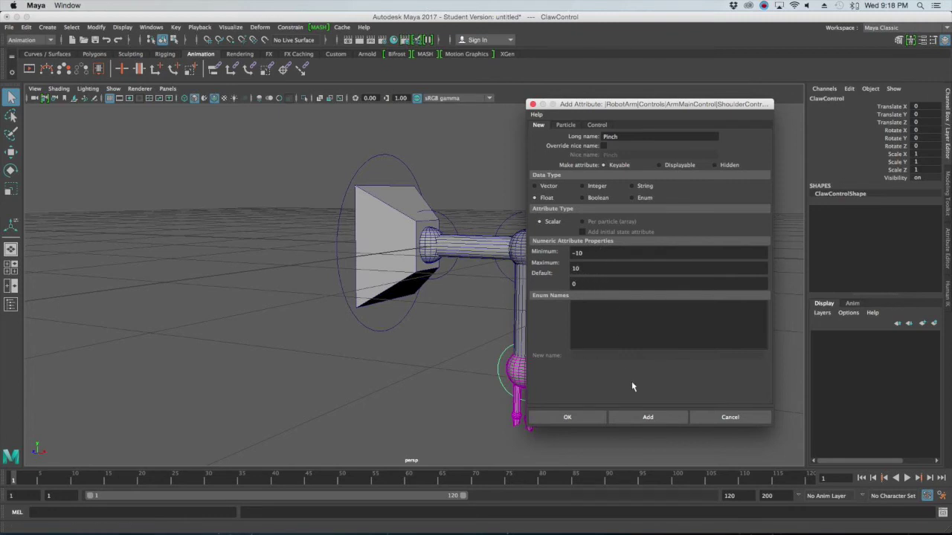
pyautogui.click(639, 419)
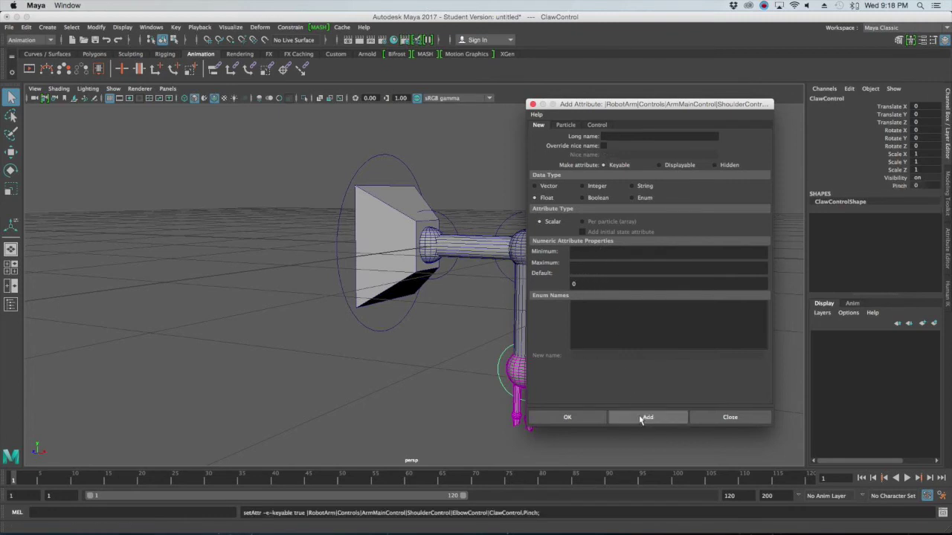
pyautogui.click(718, 420)
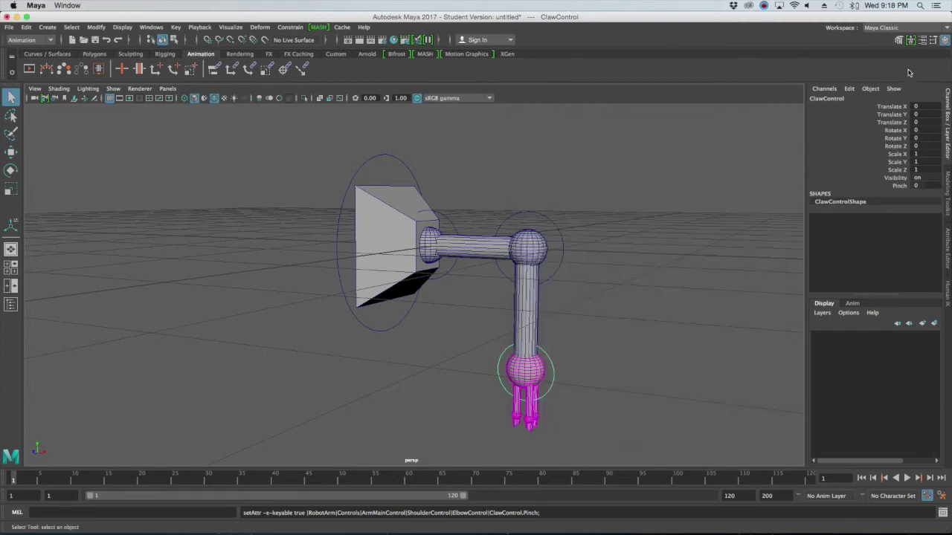
# Clear the selection, open the Set Driven Key window and place it clear of the robot arm.
pyautogui.click(593, 324)
pyautogui.click(551, 361)
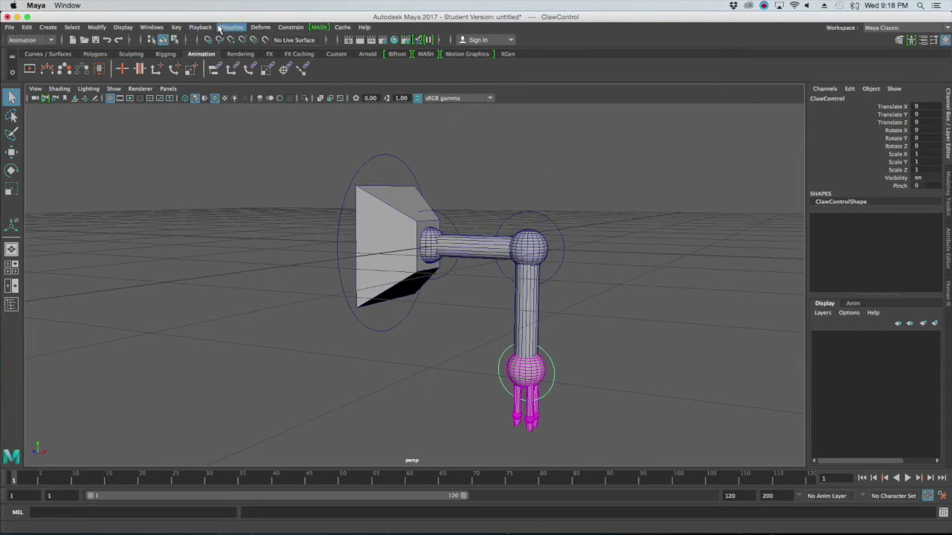
pyautogui.click(271, 211)
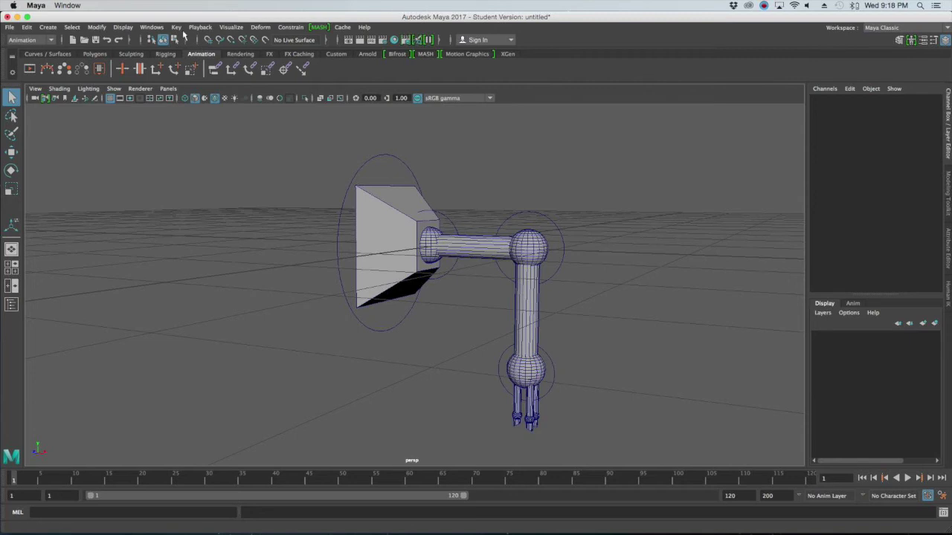
pyautogui.click(151, 27)
pyautogui.moveTo(177, 28)
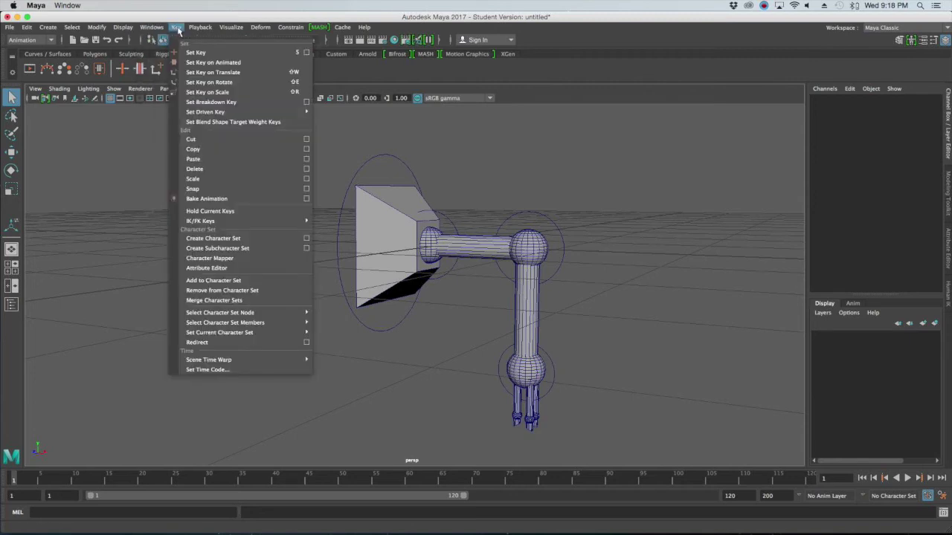
pyautogui.moveTo(223, 113)
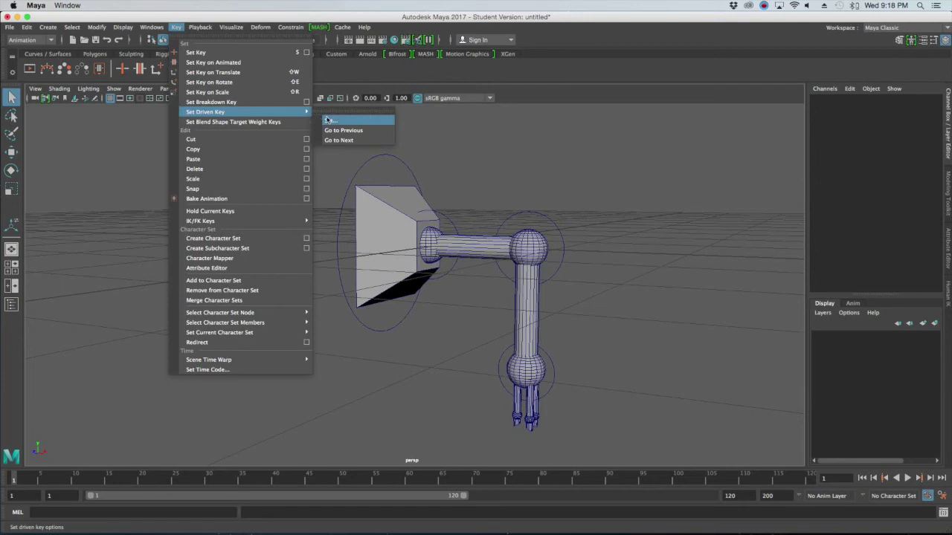
pyautogui.click(334, 121)
pyautogui.moveTo(608, 139); pyautogui.dragTo(164, 110)
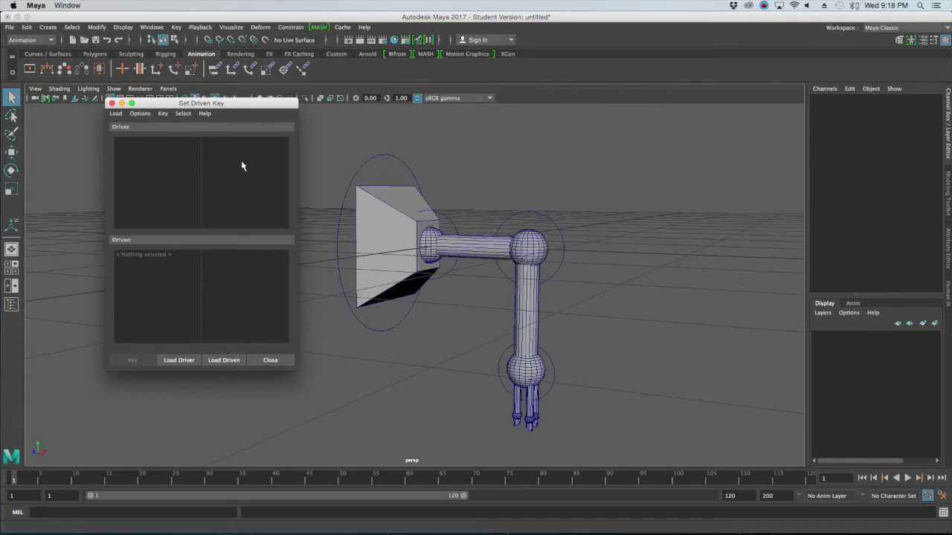
# Load ClawControl as the driver and choose its Pinch attribute as the driving channel.
pyautogui.click(157, 158)
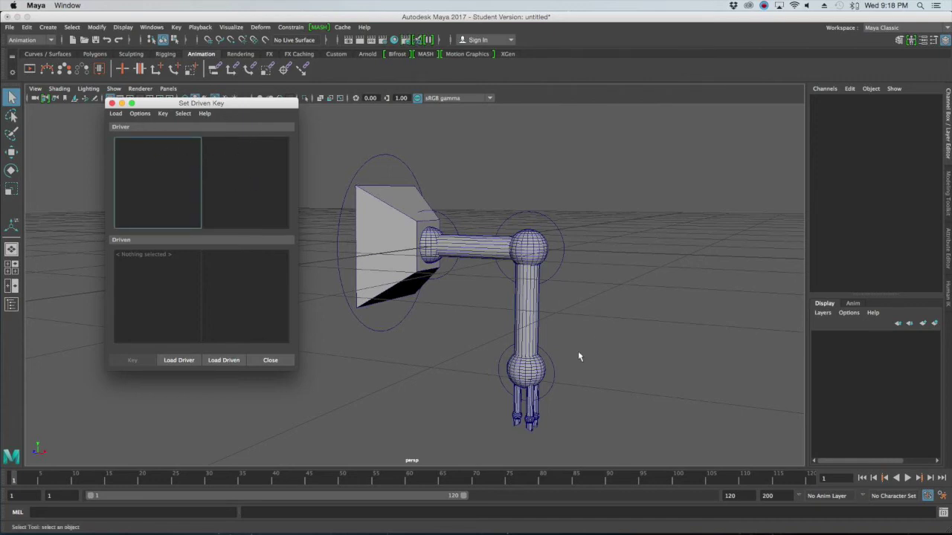
pyautogui.click(554, 371)
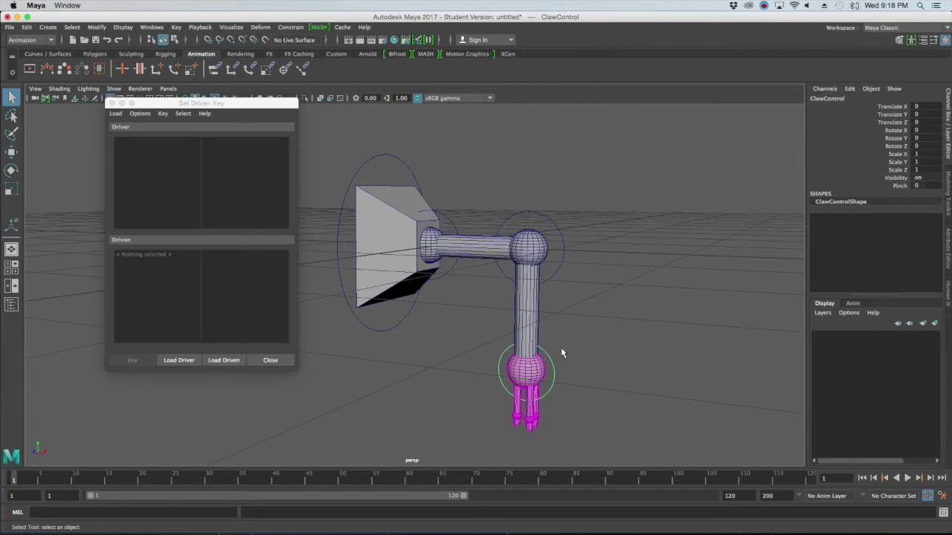
pyautogui.click(181, 363)
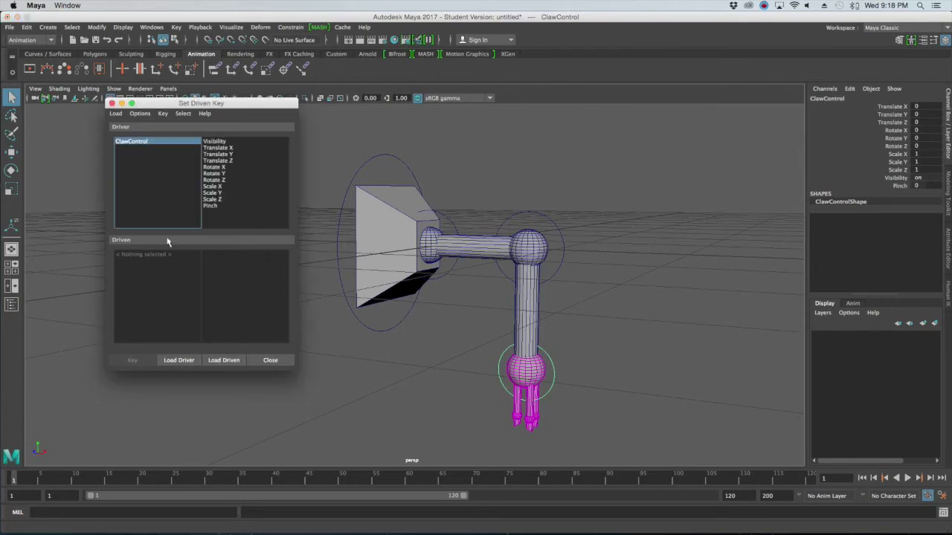
pyautogui.click(211, 206)
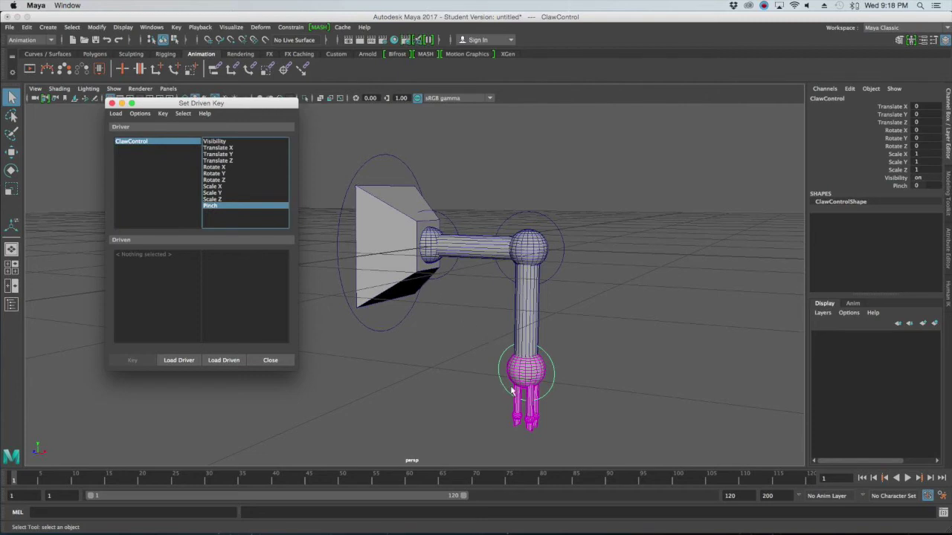
# Select the claw's three fingers, Finger01, Finger02 and Finger03, and load them as the driven objects.
pyautogui.keyDown('alt'); pyautogui.moveTo(528, 405); pyautogui.dragTo(548, 366); pyautogui.keyUp('alt')
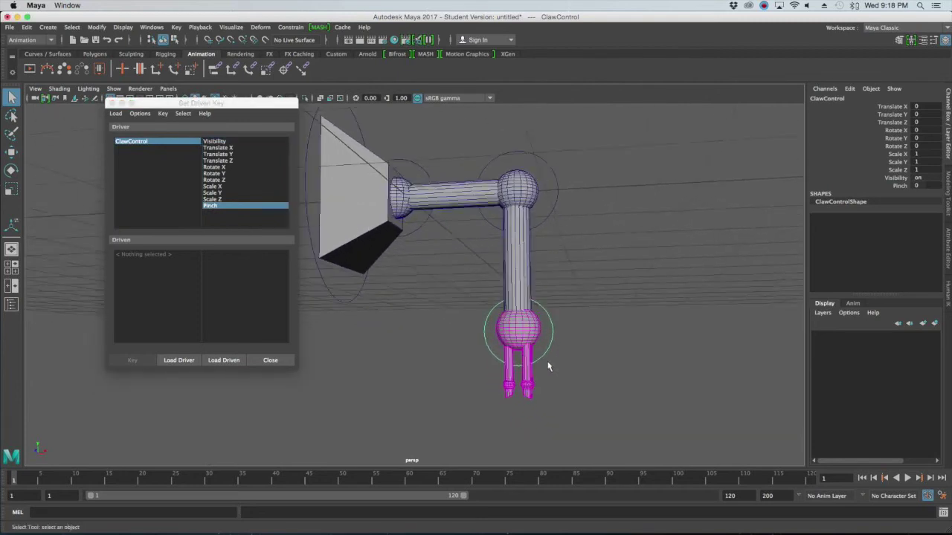
pyautogui.keyDown('alt'); pyautogui.moveTo(548, 366); pyautogui.dragTo(587, 387, button='right'); pyautogui.keyUp('alt')
pyautogui.click(544, 407)
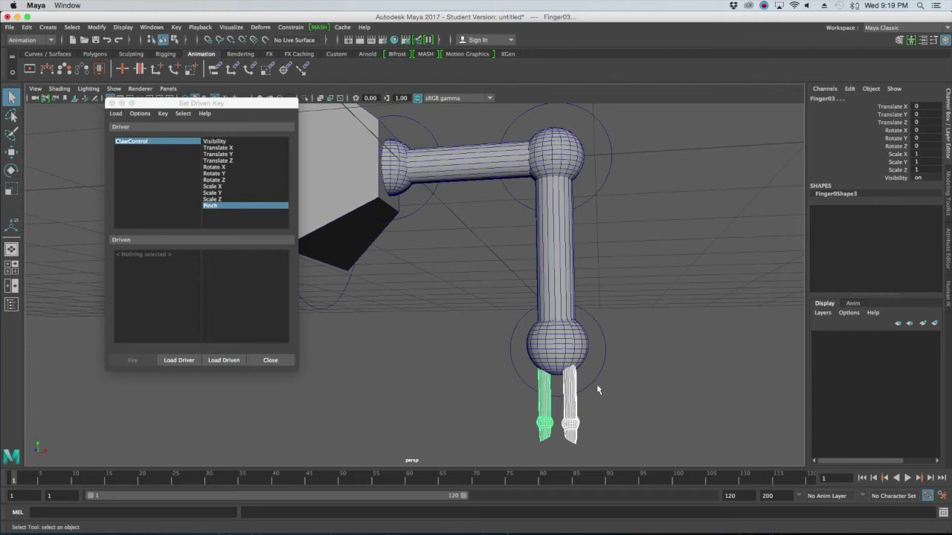
pyautogui.click(225, 361)
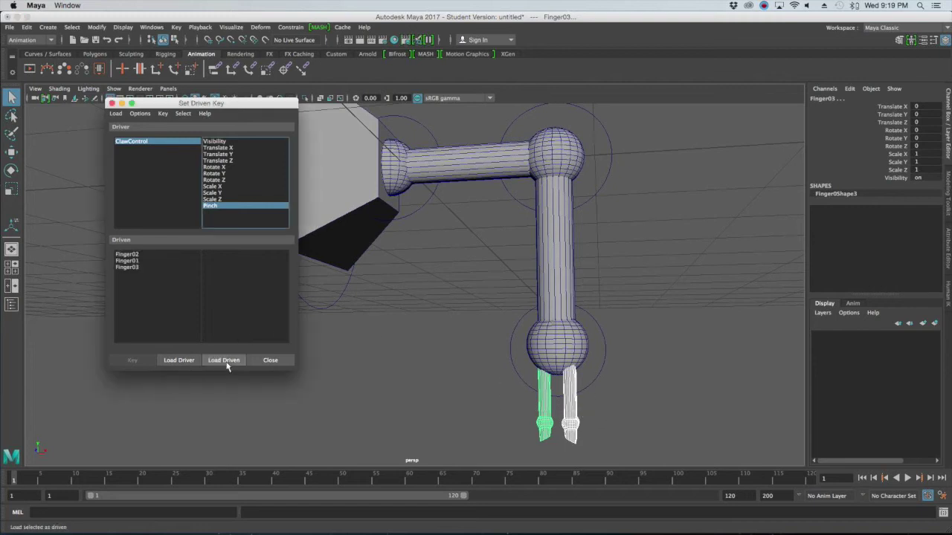
# Check Finger02, Finger01 and Finger03 one by one in the driven list to see which claw finger each refers to.
pyautogui.click(129, 255)
pyautogui.click(131, 261)
pyautogui.click(134, 267)
pyautogui.click(131, 255)
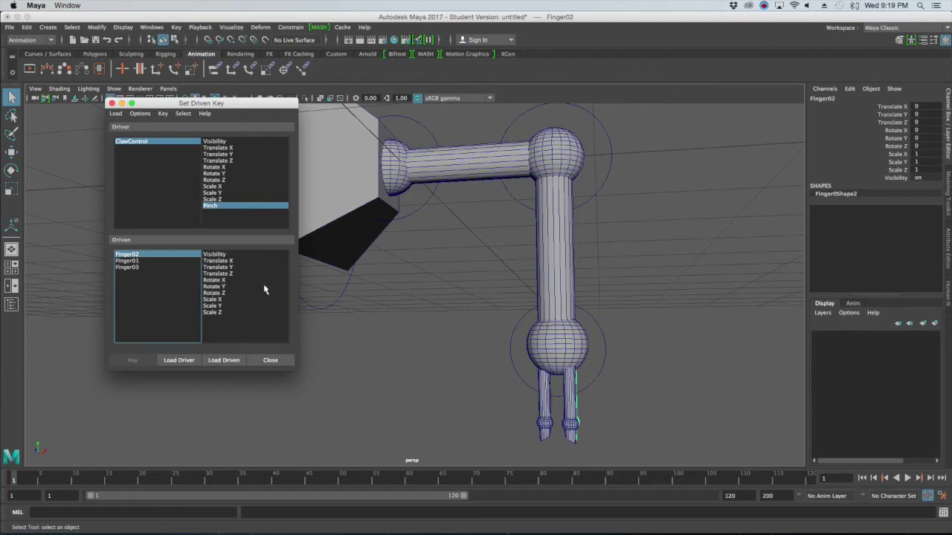
# Try rotating Finger01 in the viewport to find its pinching axis, and undo the test rotation.
pyautogui.click(571, 403)
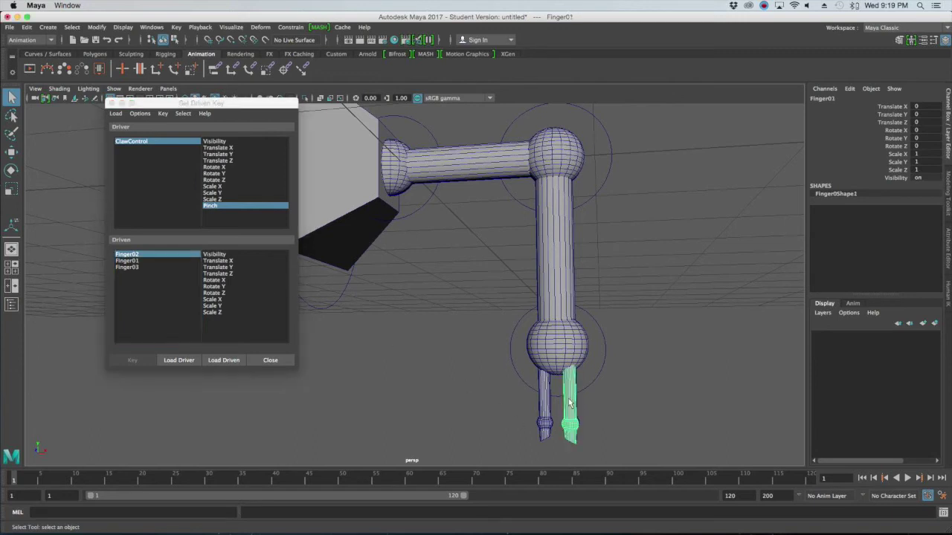
pyautogui.press('e')
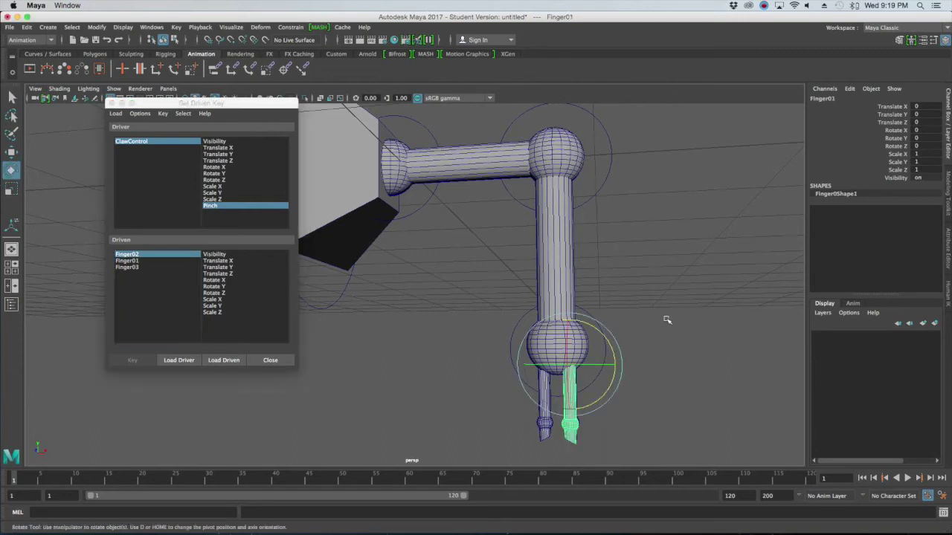
pyautogui.keyDown('alt'); pyautogui.moveTo(673, 312); pyautogui.dragTo(665, 319); pyautogui.keyUp('alt')
pyautogui.moveTo(606, 357); pyautogui.dragTo(620, 304)
pyautogui.press('z')
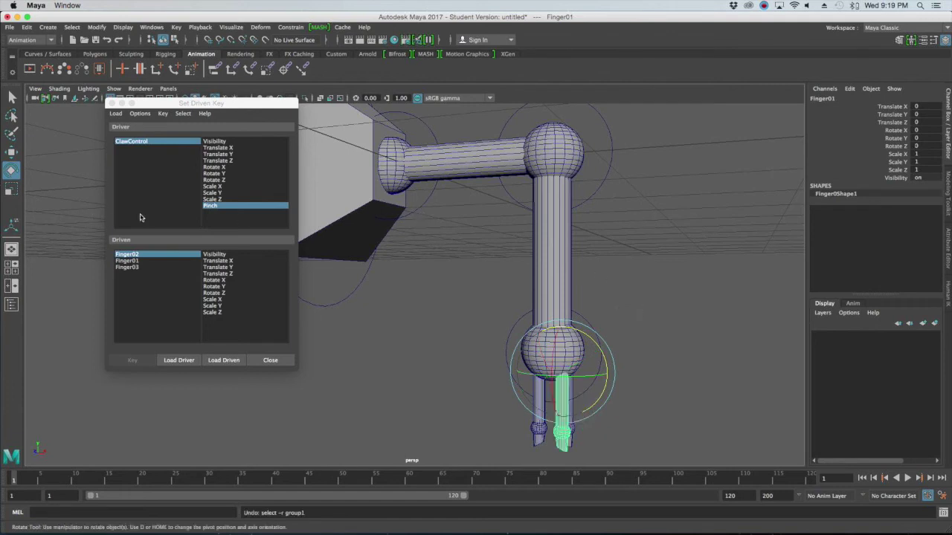
# Choose Rotate Z as the driven channel for Finger02, Finger01 and Finger03.
pyautogui.click(234, 293)
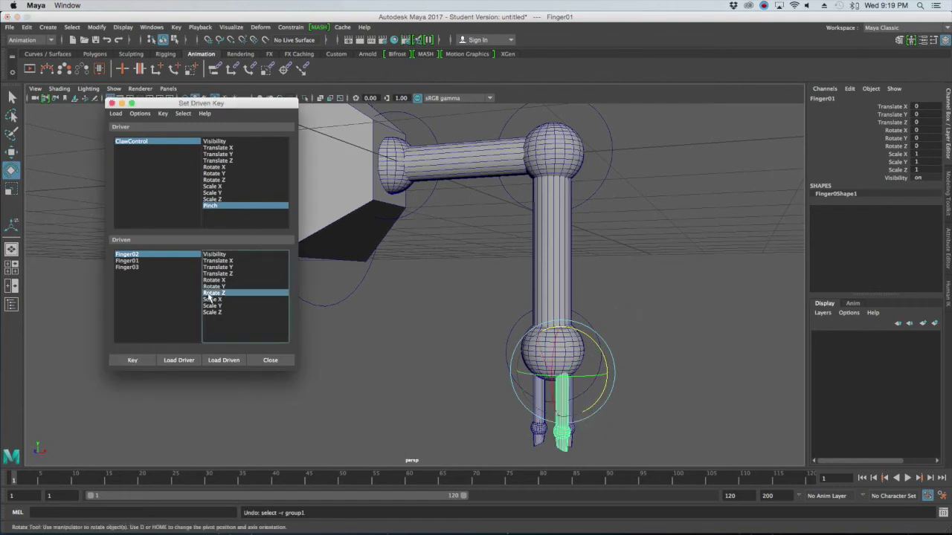
pyautogui.keyDown('shift'); pyautogui.click(163, 261); pyautogui.keyUp('shift')
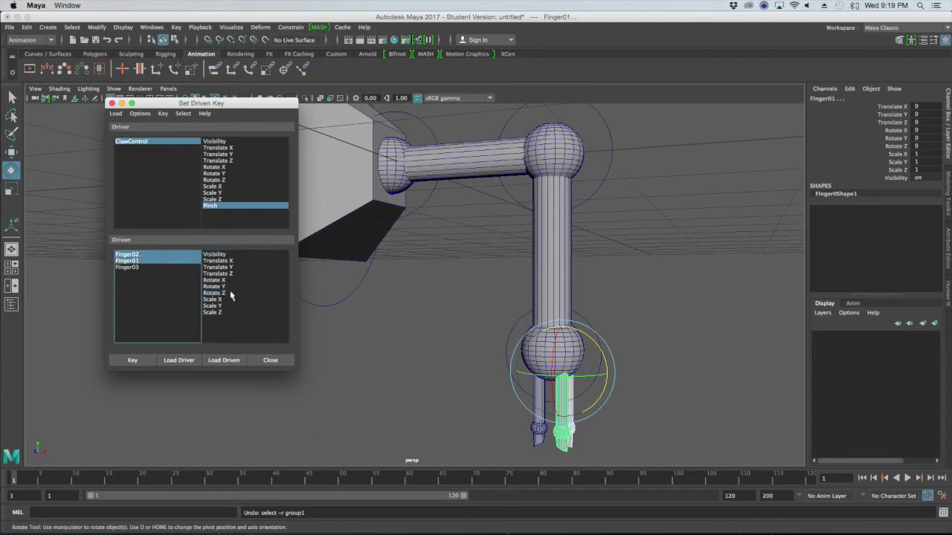
pyautogui.keyDown('shift'); pyautogui.click(157, 267); pyautogui.keyUp('shift')
pyautogui.click(213, 294)
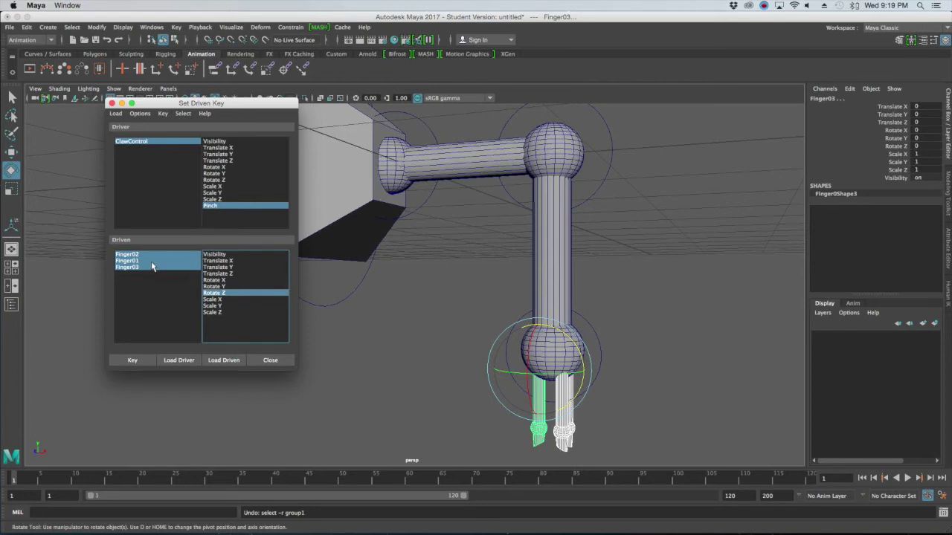
# Try reselecting the driven fingers one at a time and choosing Rotate Z separately for each.
pyautogui.click(149, 255)
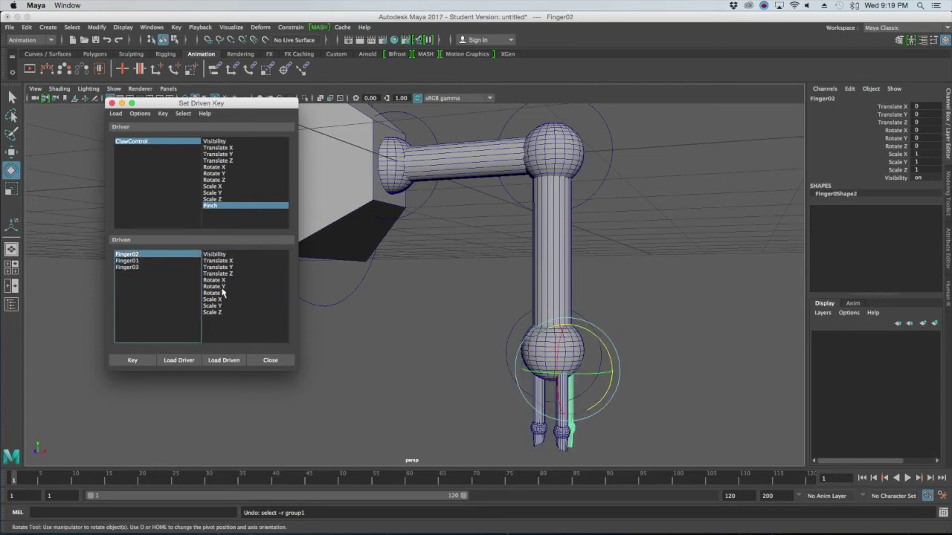
pyautogui.keyDown('shift'); pyautogui.click(230, 295); pyautogui.keyUp('shift')
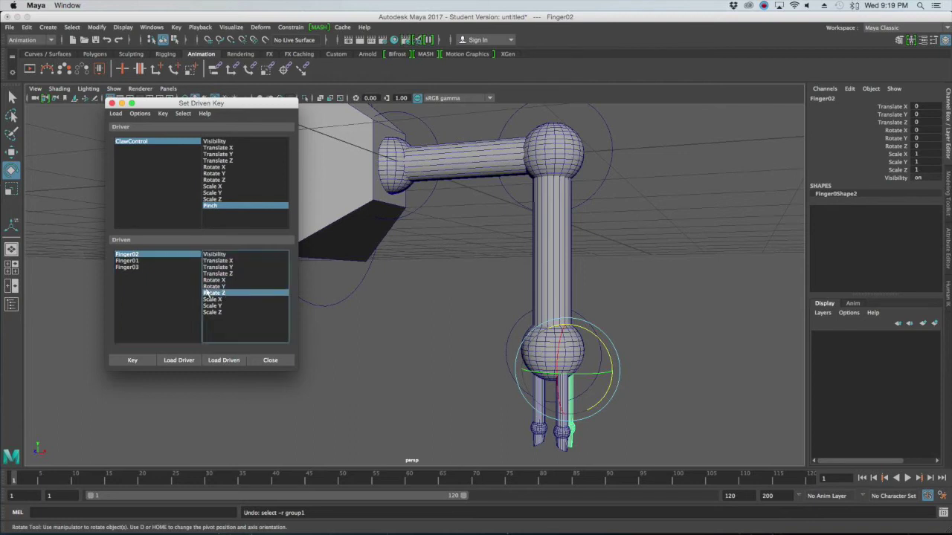
pyautogui.keyDown('shift'); pyautogui.click(165, 261); pyautogui.keyUp('shift')
pyautogui.keyDown('shift'); pyautogui.click(213, 294); pyautogui.keyUp('shift')
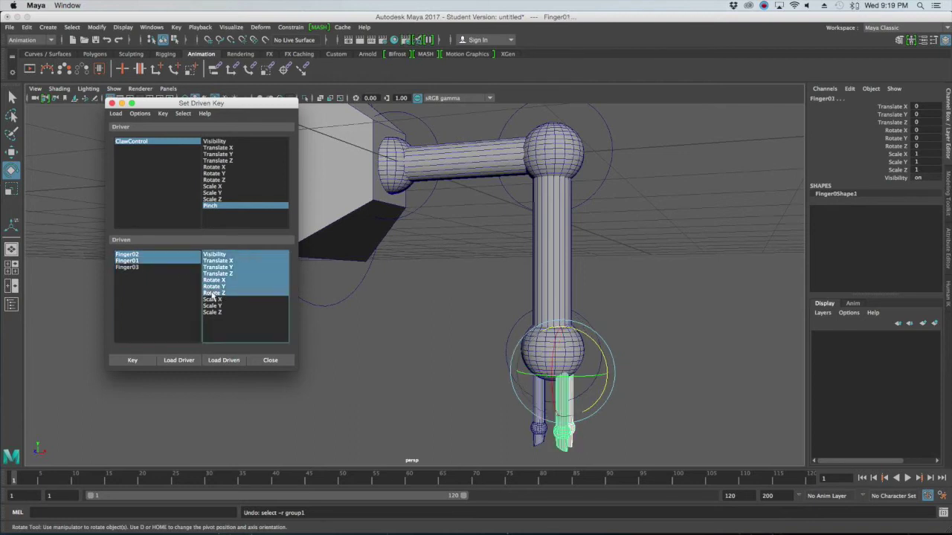
pyautogui.click(152, 255)
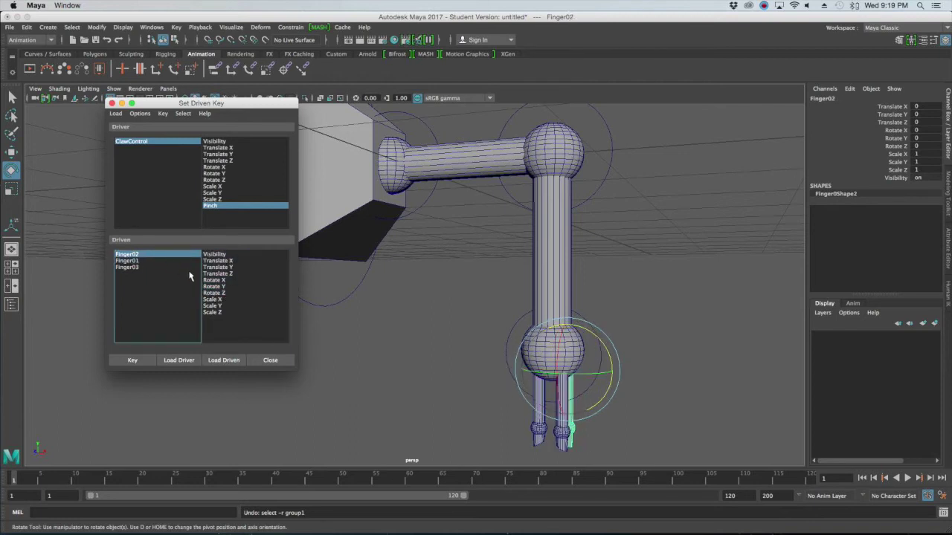
pyautogui.click(236, 293)
pyautogui.keyDown('shift'); pyautogui.click(149, 262); pyautogui.keyUp('shift')
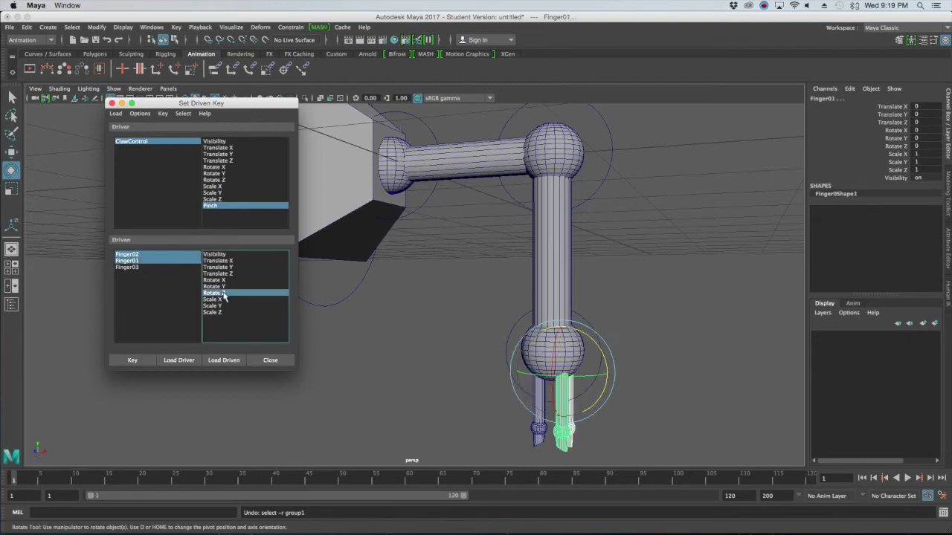
pyautogui.keyDown('shift'); pyautogui.click(146, 267); pyautogui.keyUp('shift')
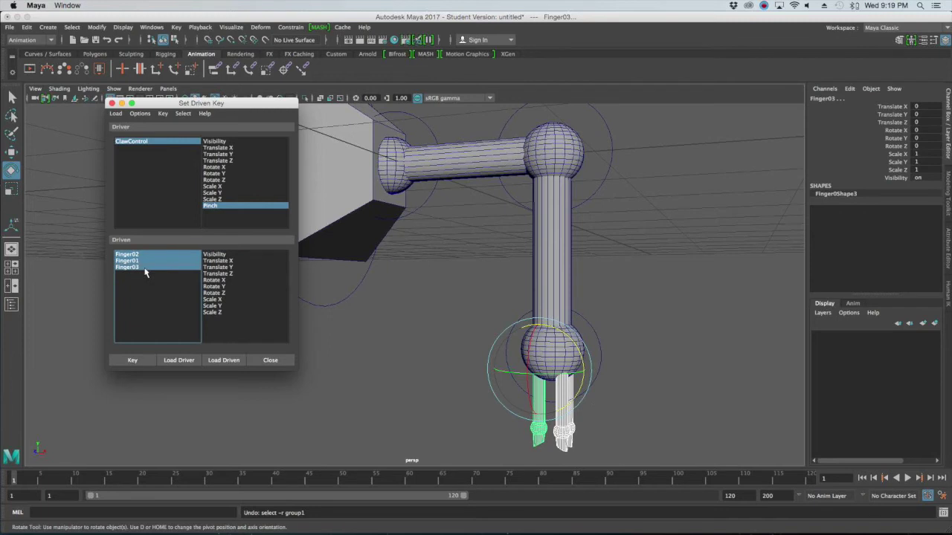
pyautogui.click(216, 293)
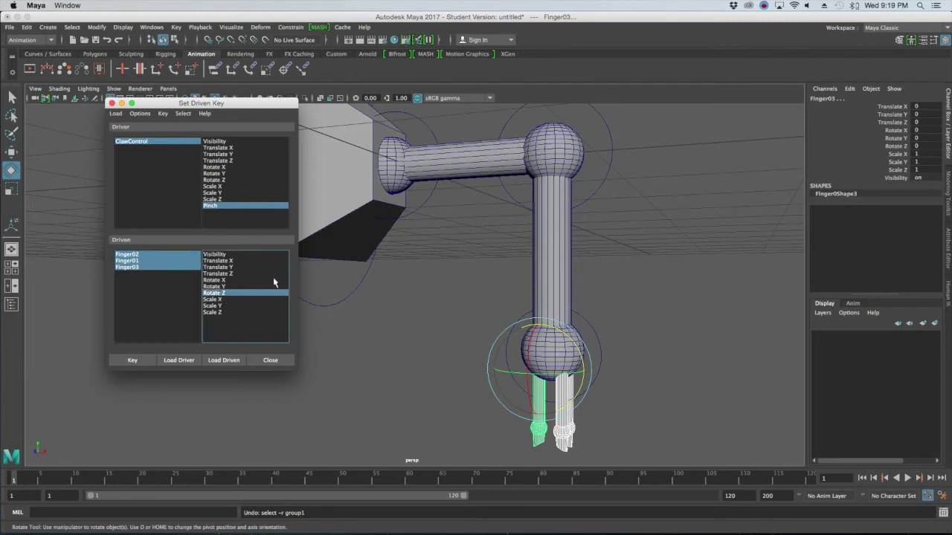
pyautogui.click(172, 265)
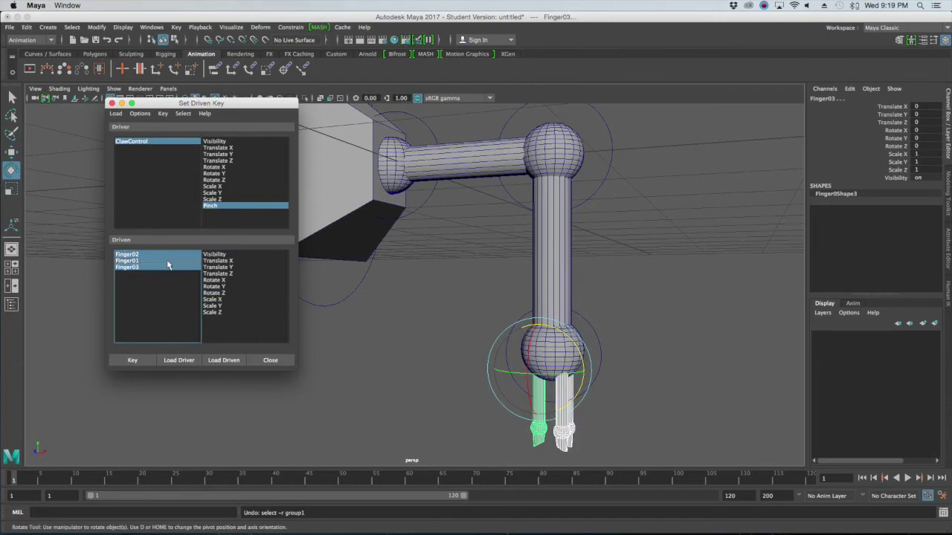
pyautogui.keyDown('ctrl'); pyautogui.click(160, 255); pyautogui.keyUp('ctrl')
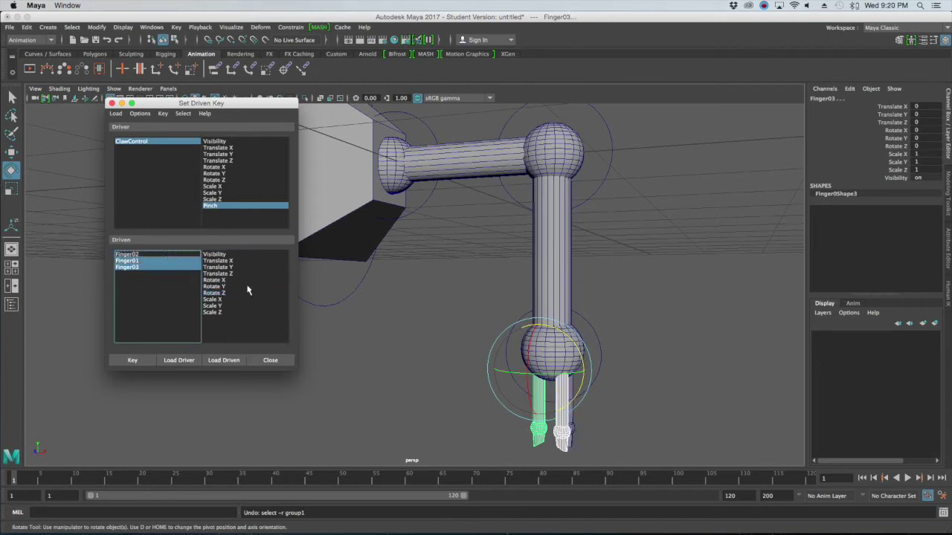
pyautogui.click(238, 294)
# Select all three driven fingers with Rotate Z as their channel and key the resting pose at Pinch 0.
pyautogui.click(154, 255)
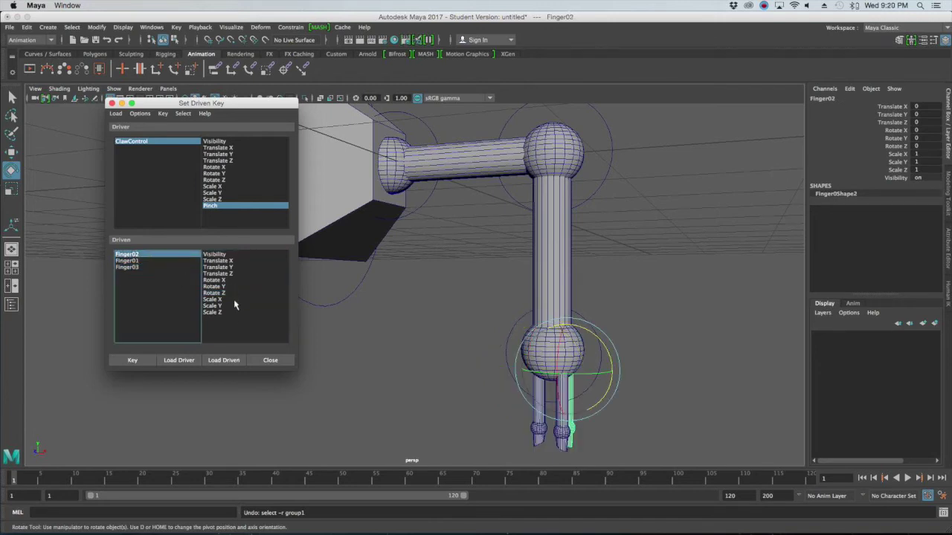
pyautogui.keyDown('ctrl'); pyautogui.click(163, 262); pyautogui.keyUp('ctrl')
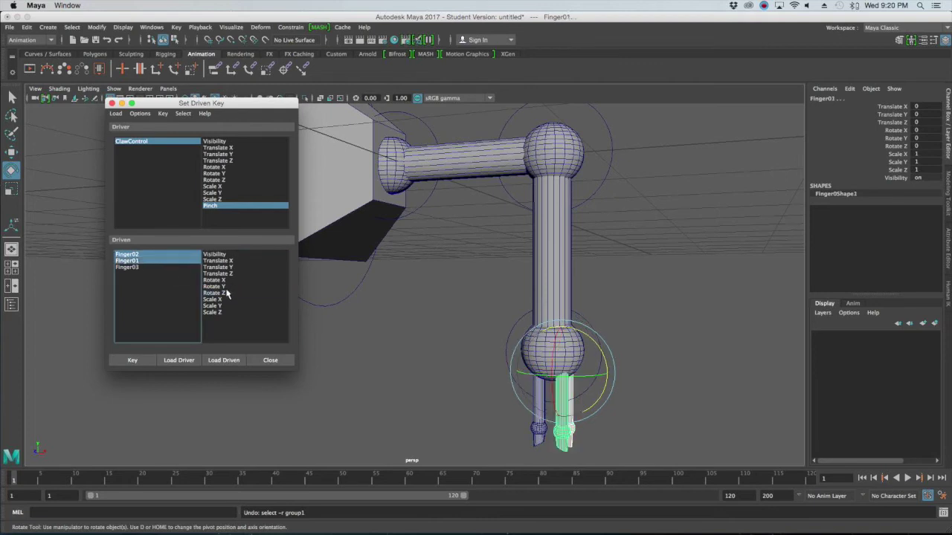
pyautogui.keyDown('ctrl'); pyautogui.click(156, 266); pyautogui.keyUp('ctrl')
pyautogui.click(238, 294)
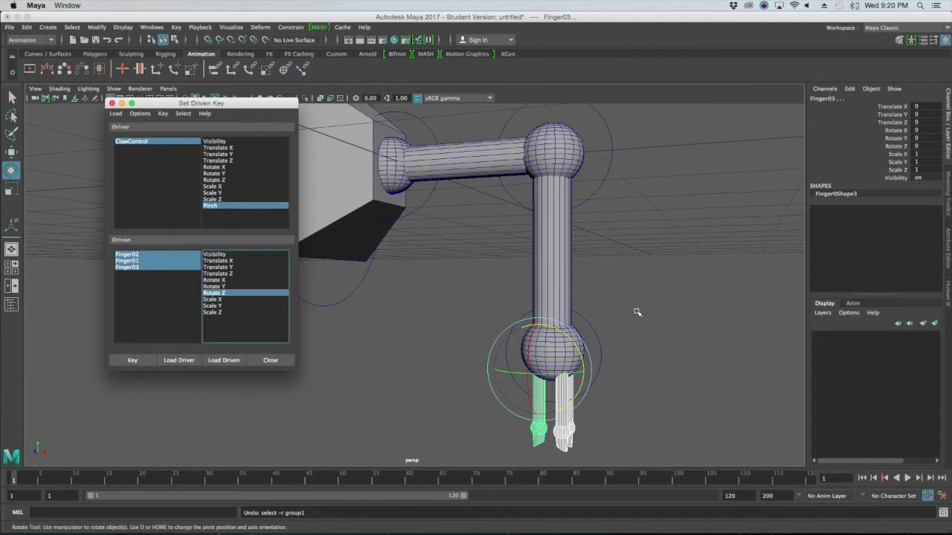
pyautogui.keyDown('alt'); pyautogui.moveTo(659, 327); pyautogui.dragTo(652, 350); pyautogui.keyUp('alt')
pyautogui.click(132, 360)
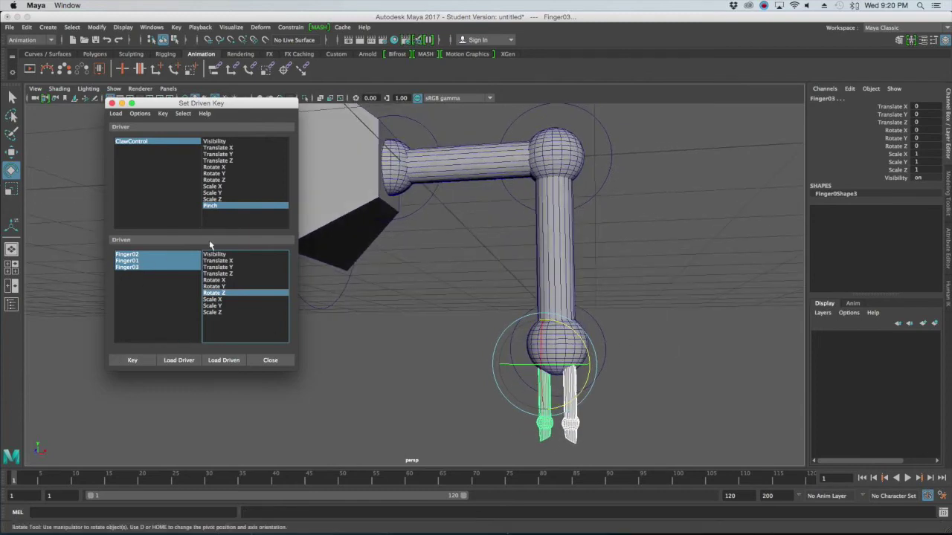
pyautogui.click(134, 360)
# Select the ClawControl circle around the claw's sphere and set its Pinch attribute to 10.
pyautogui.click(592, 315)
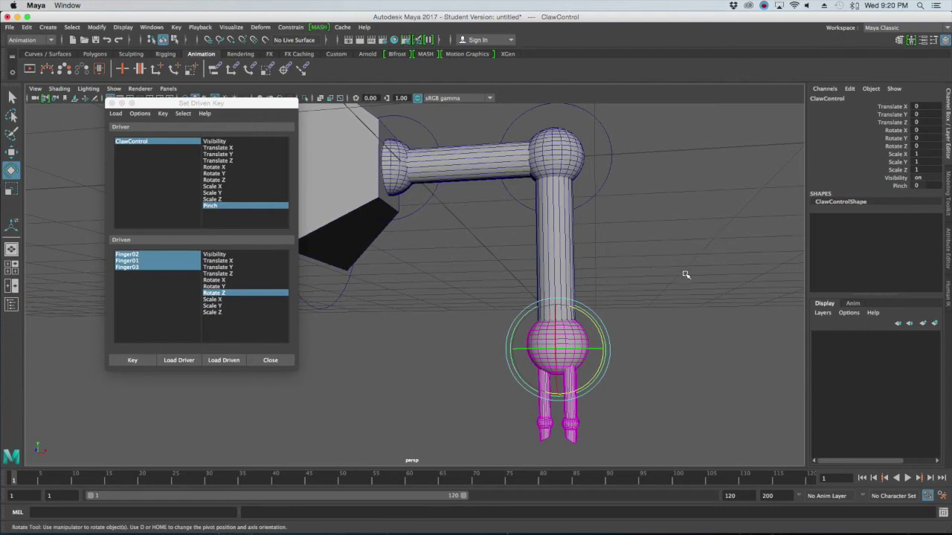
pyautogui.click(664, 297)
pyautogui.click(608, 335)
pyautogui.click(598, 299)
pyautogui.click(587, 315)
pyautogui.click(935, 186)
pyautogui.write('10')
pyautogui.press('Return')
# Try rotating Finger01 and Finger02 outward together around Z.
pyautogui.moveTo(549, 408); pyautogui.dragTo(450, 370)
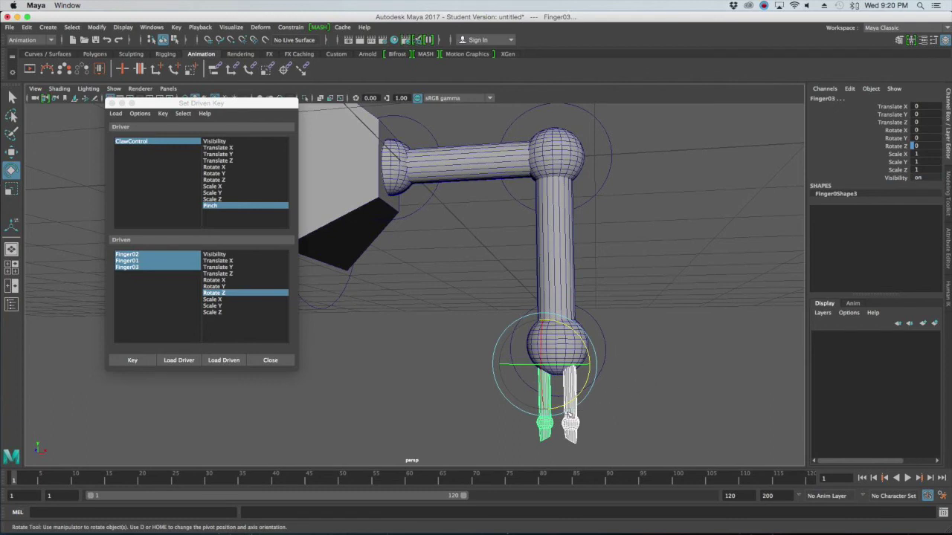
pyautogui.click(569, 414)
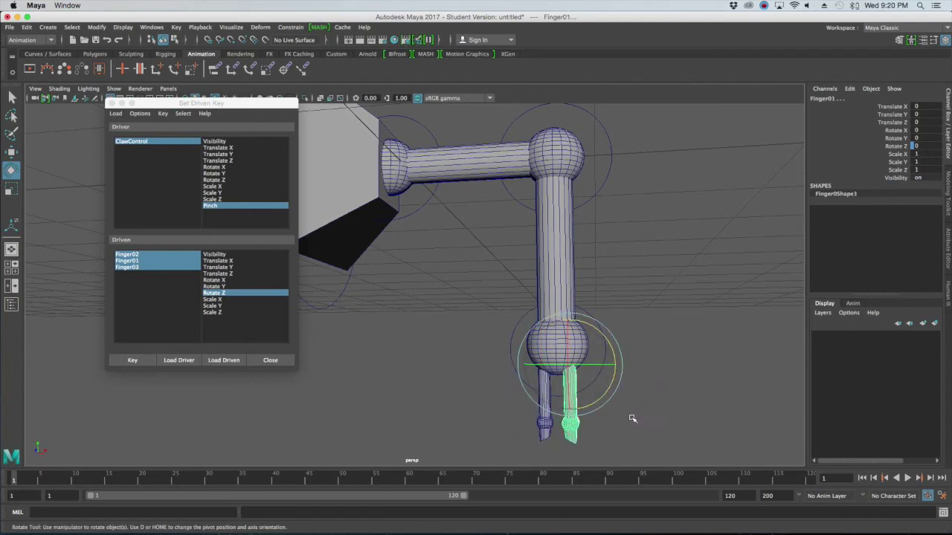
pyautogui.click(567, 395)
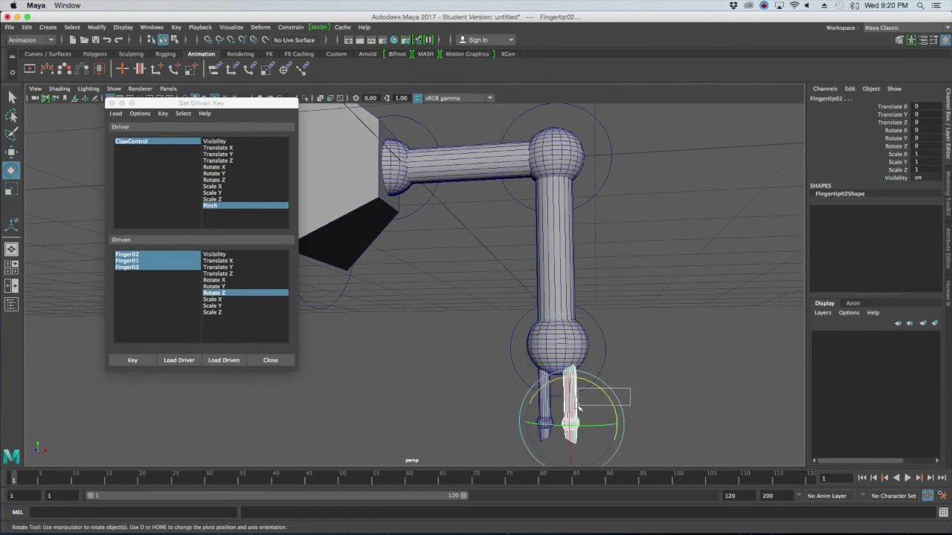
pyautogui.click(647, 421)
pyautogui.click(577, 413)
pyautogui.moveTo(595, 403); pyautogui.dragTo(598, 366)
pyautogui.click(666, 394)
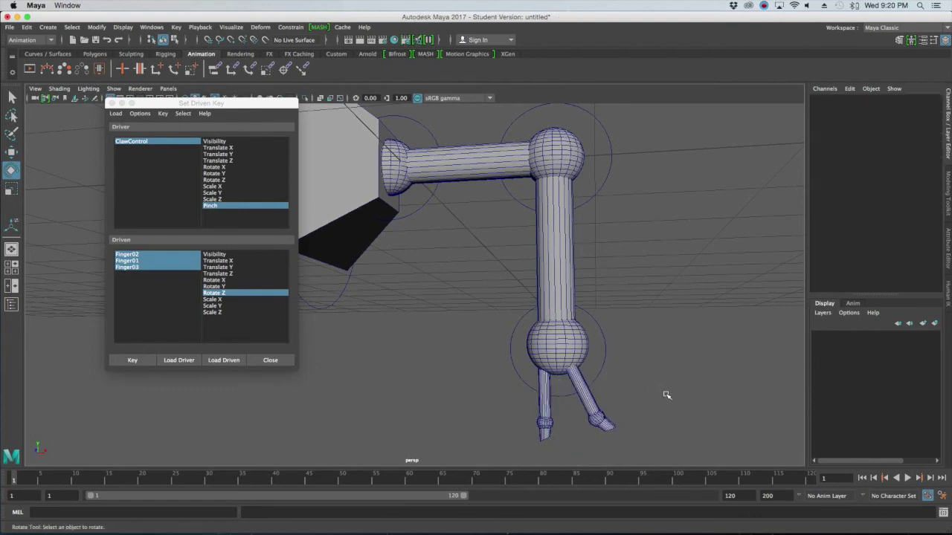
# Rotate Finger03 outward to about -30° in Z, undo the finger rotations and clear the selection.
pyautogui.click(551, 407)
pyautogui.moveTo(551, 408); pyautogui.dragTo(554, 406)
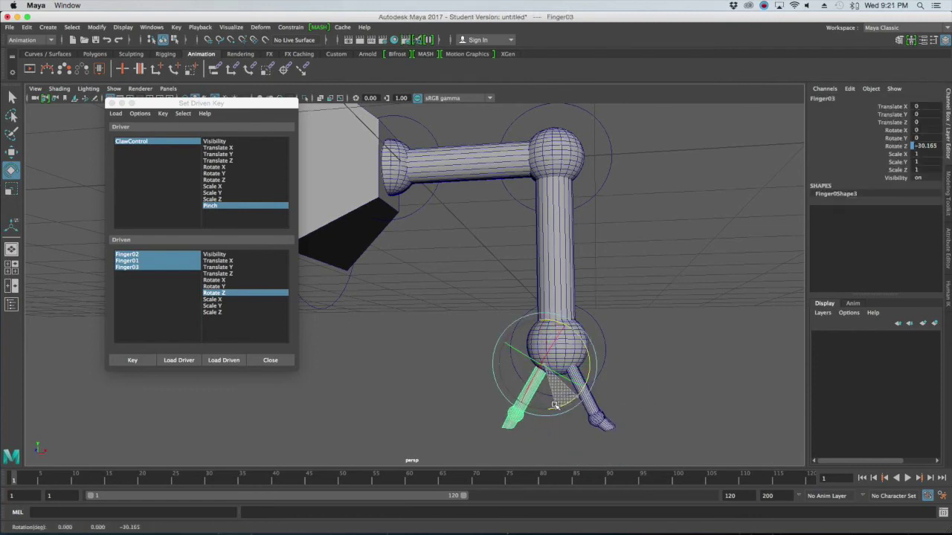
pyautogui.press('z')
pyautogui.press('z')
pyautogui.press('z')
pyautogui.press('z')
pyautogui.click(610, 404)
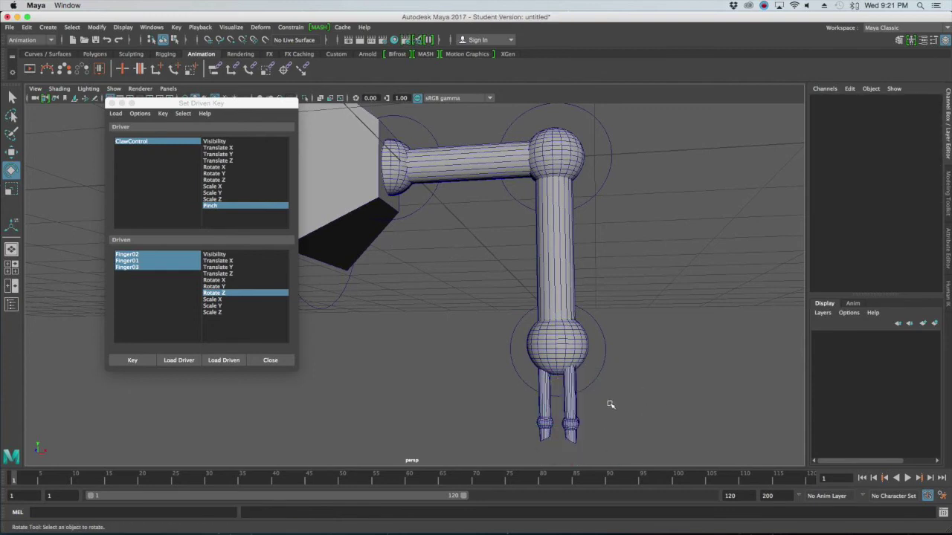
# Open the claw by rotating Finger01 and Finger02 to about 45° and Finger03 to about -43° in Z.
pyautogui.click(573, 413)
pyautogui.moveTo(609, 404)
pyautogui.mouseDown()
pyautogui.moveTo(601, 390)
pyautogui.moveTo(671, 376)
pyautogui.mouseUp()
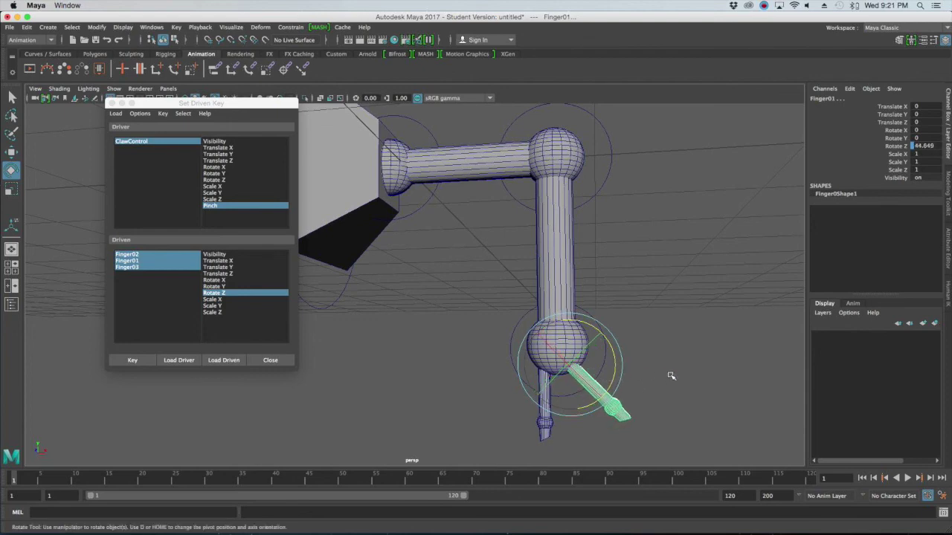
pyautogui.click(669, 378)
pyautogui.click(549, 402)
pyautogui.moveTo(570, 401)
pyautogui.mouseDown()
pyautogui.moveTo(542, 407)
pyautogui.moveTo(553, 405)
pyautogui.mouseUp()
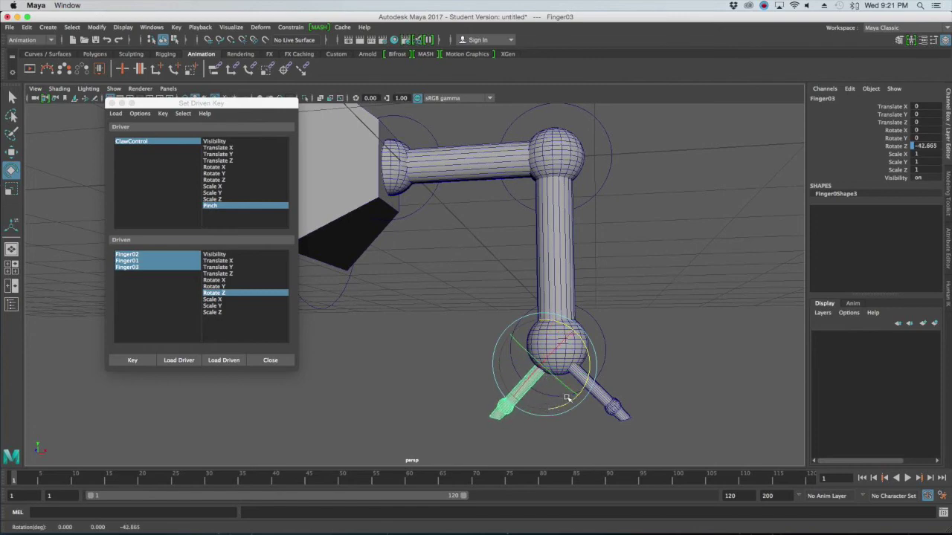
# Select ClawControl and key the open claw pose at Pinch 10.
pyautogui.keyDown('alt'); pyautogui.moveTo(691, 369); pyautogui.dragTo(618, 382); pyautogui.keyUp('alt')
pyautogui.click(644, 373)
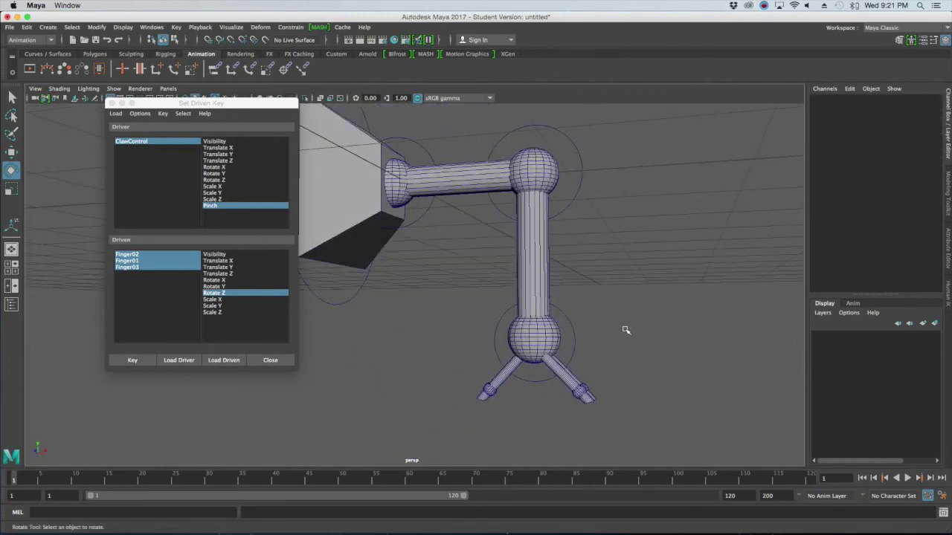
pyautogui.click(574, 316)
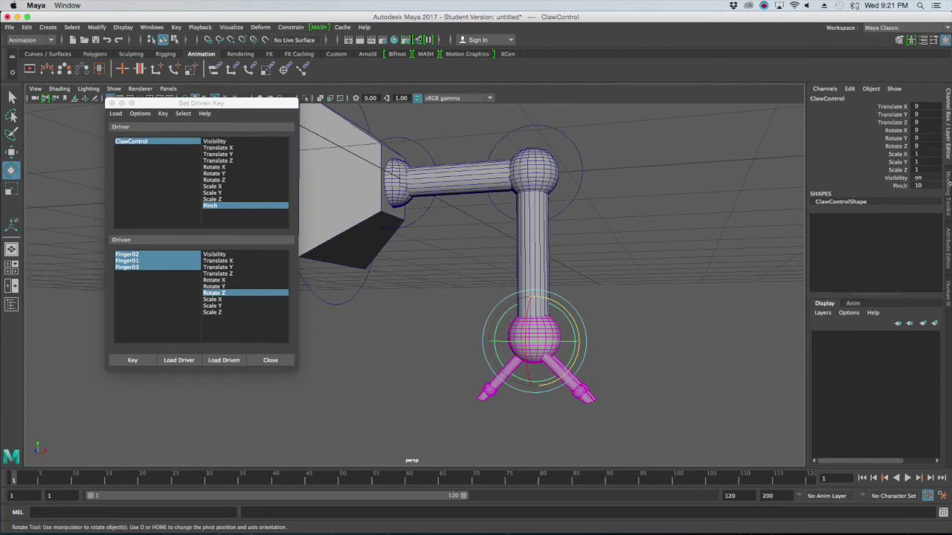
pyautogui.click(133, 361)
# Set Pinch to -10 and close the claw by rotating Finger01 and Finger02 to about -6° and Finger03 to about 8° in Z.
pyautogui.click(900, 185)
pyautogui.moveTo(777, 243); pyautogui.dragTo(686, 250, button='middle')
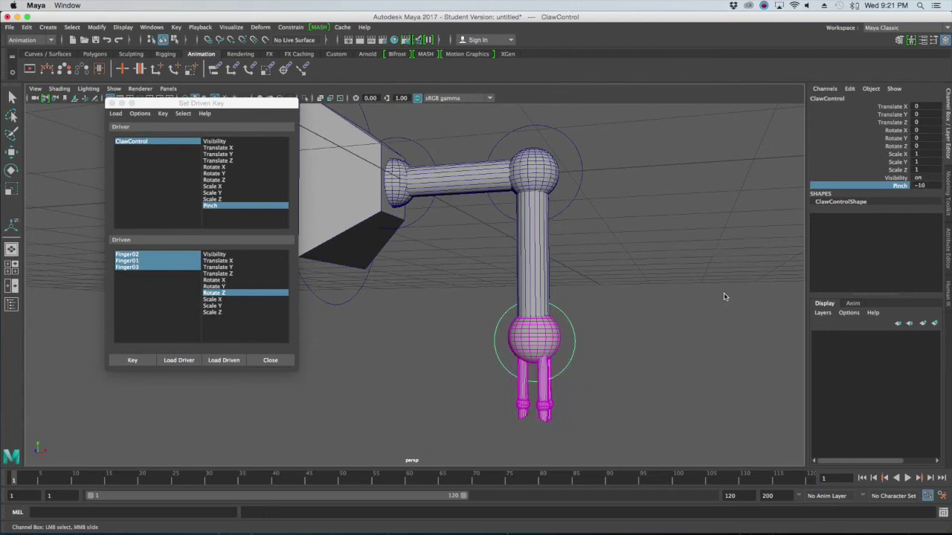
pyautogui.click(534, 394)
pyautogui.scroll(8, 550, 392)
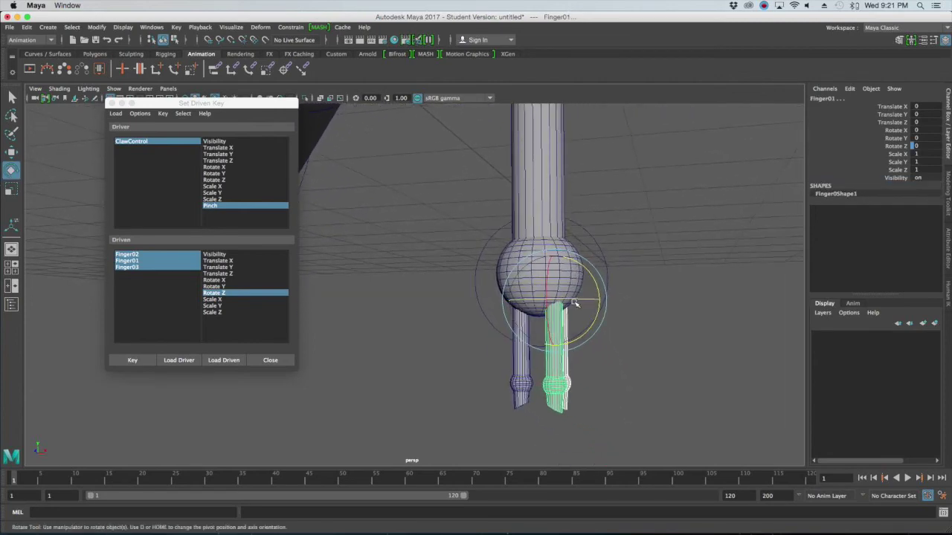
pyautogui.moveTo(597, 290); pyautogui.dragTo(597, 298)
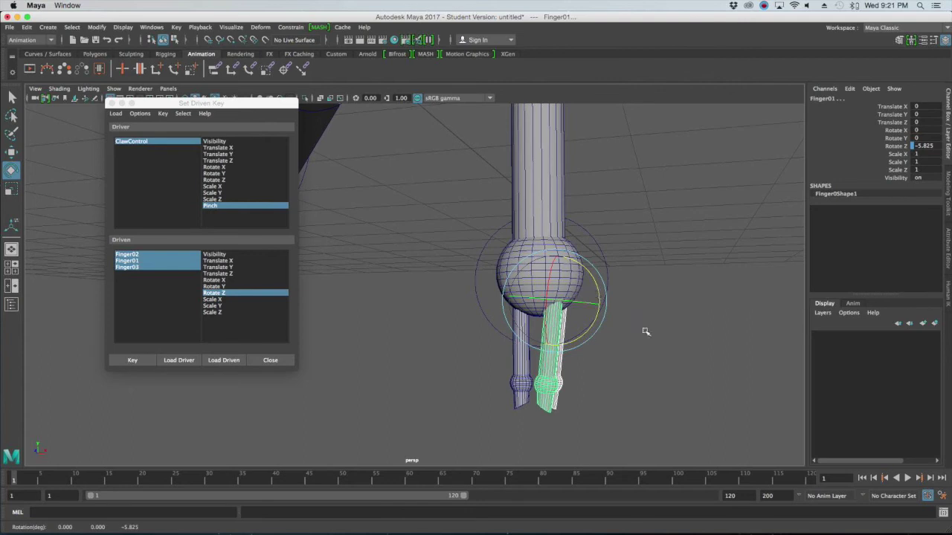
pyautogui.keyDown('alt'); pyautogui.moveTo(642, 327); pyautogui.dragTo(650, 337); pyautogui.keyUp('alt')
pyautogui.click(529, 355)
pyautogui.moveTo(521, 348); pyautogui.dragTo(544, 356)
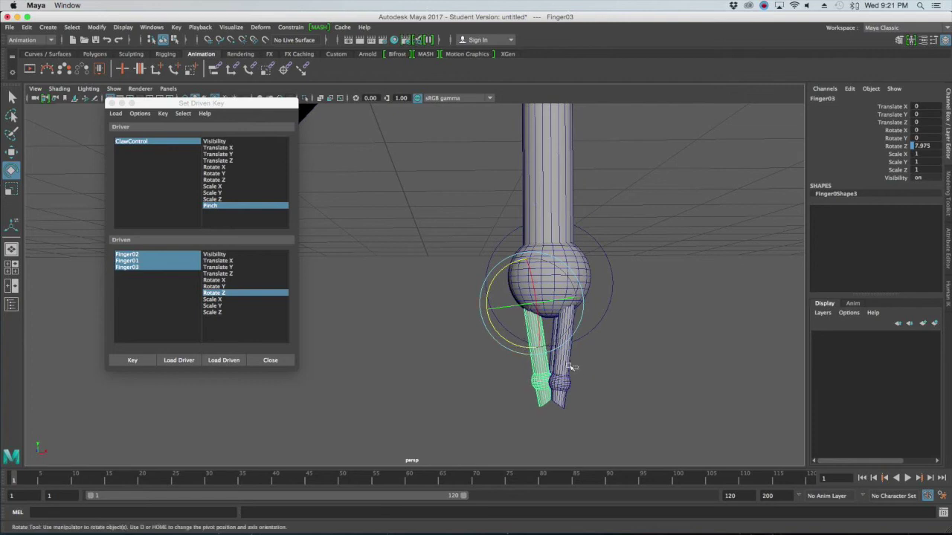
# Check the closed fingers, select ClawControl, and key the closed claw pose at Pinch -10.
pyautogui.click(565, 370)
pyautogui.click(624, 364)
pyautogui.keyDown('alt'); pyautogui.moveTo(625, 364); pyautogui.dragTo(584, 343); pyautogui.keyUp('alt')
pyautogui.click(560, 363)
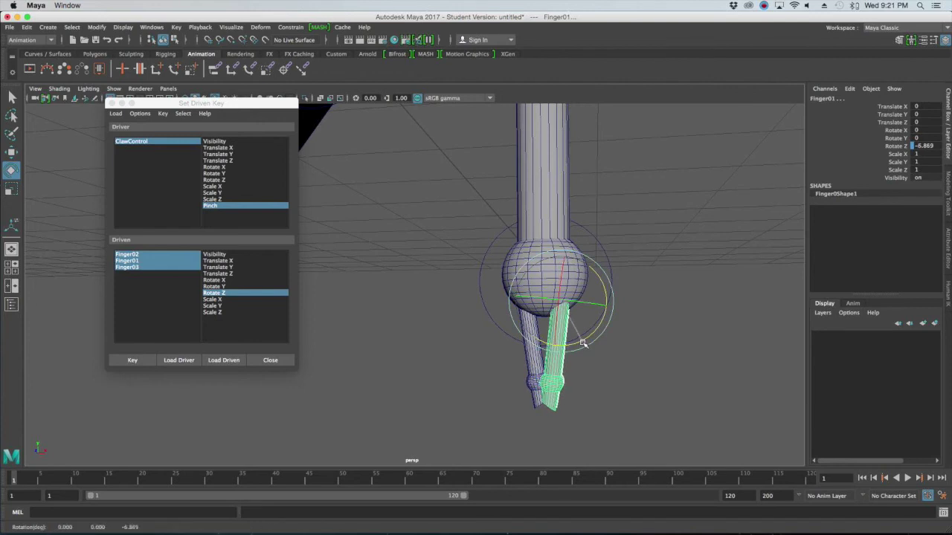
pyautogui.click(631, 361)
pyautogui.keyDown('alt'); pyautogui.moveTo(632, 361); pyautogui.dragTo(605, 378); pyautogui.keyUp('alt')
pyautogui.click(542, 321)
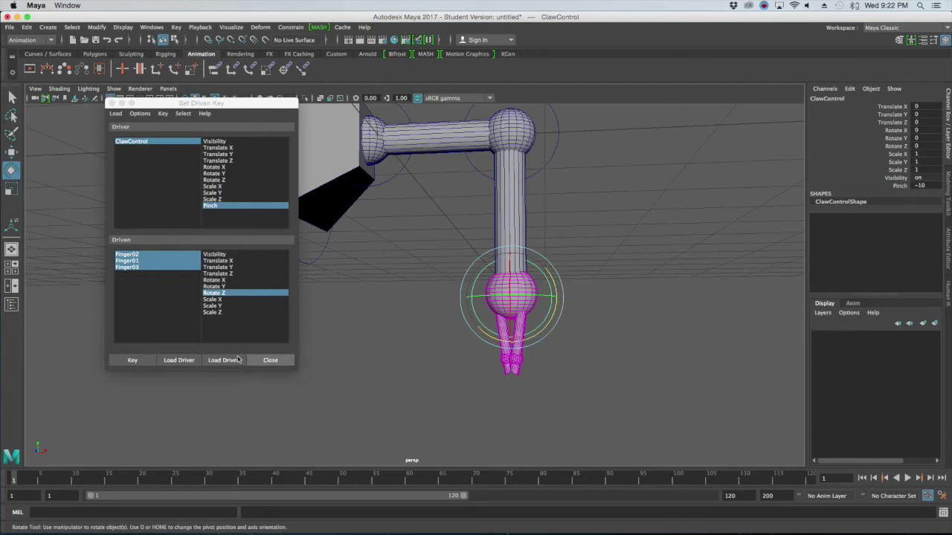
pyautogui.click(132, 360)
# Scrub ClawControl's Pinch value back and forth to test how the three fingers open and close.
pyautogui.click(627, 303)
pyautogui.moveTo(584, 287); pyautogui.dragTo(548, 305)
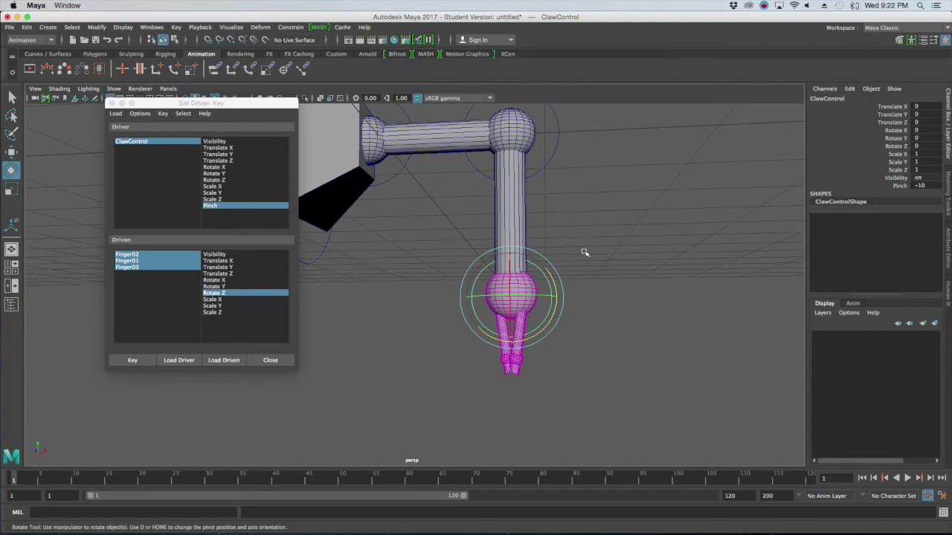
pyautogui.click(899, 186)
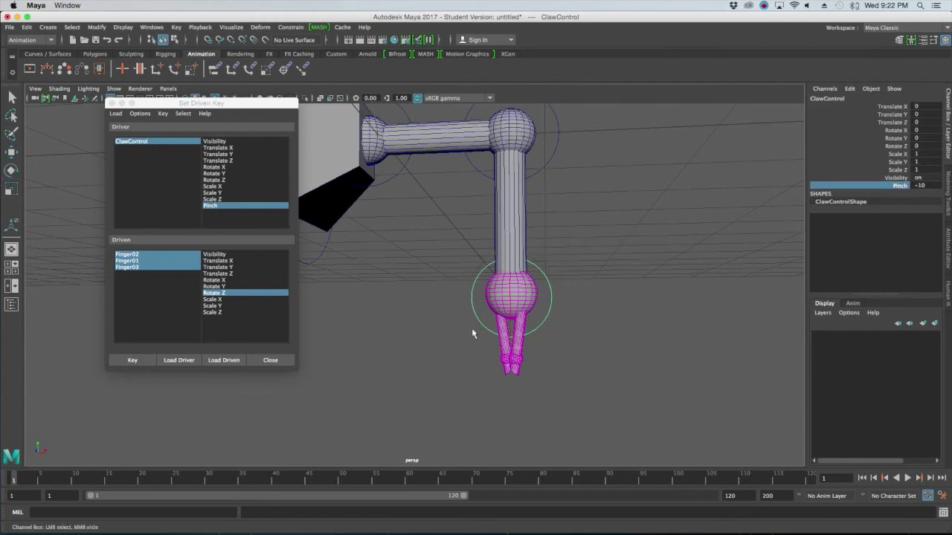
pyautogui.moveTo(519, 348); pyautogui.dragTo(563, 345, button='middle')
pyautogui.moveTo(559, 351); pyautogui.dragTo(658, 374, button='middle')
pyautogui.keyDown('alt'); pyautogui.moveTo(659, 374); pyautogui.dragTo(573, 374); pyautogui.keyUp('alt')
pyautogui.click(570, 374)
pyautogui.keyDown('alt'); pyautogui.moveTo(514, 362); pyautogui.dragTo(570, 396, button='middle'); pyautogui.keyUp('alt')
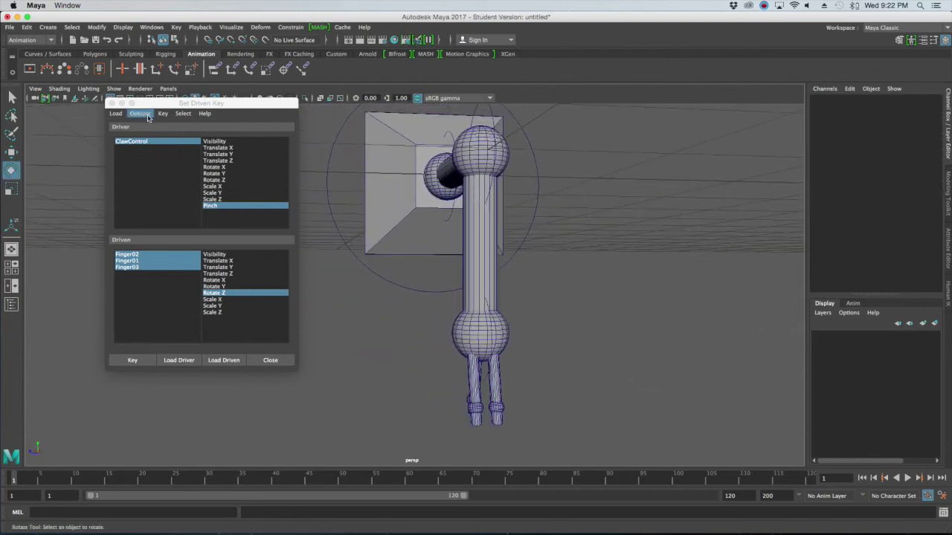
# Close the Set Driven Key window.
pyautogui.moveTo(147, 105); pyautogui.dragTo(157, 105)
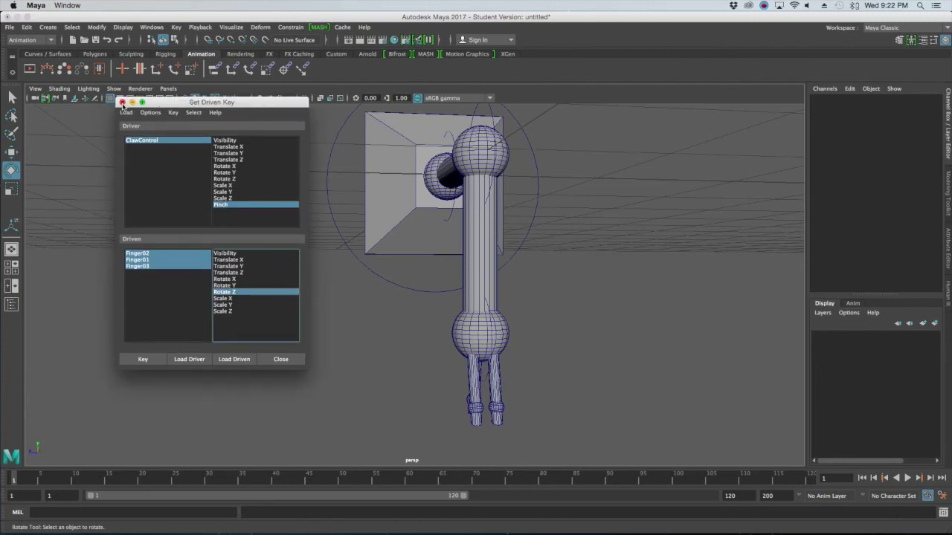
pyautogui.click(123, 103)
pyautogui.keyDown('alt'); pyautogui.moveTo(597, 297); pyautogui.dragTo(555, 315); pyautogui.keyUp('alt')
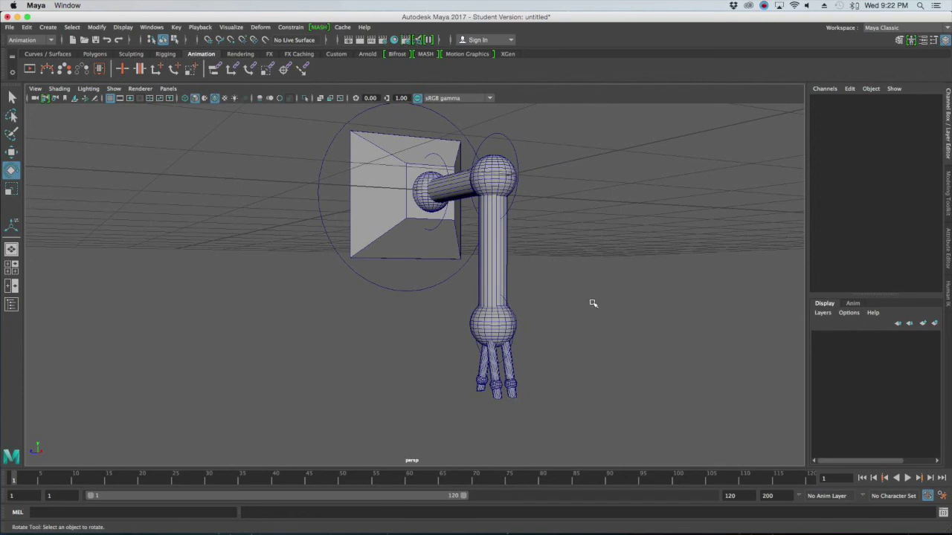
pyautogui.keyDown('alt'); pyautogui.moveTo(540, 310); pyautogui.dragTo(535, 334); pyautogui.keyUp('alt')
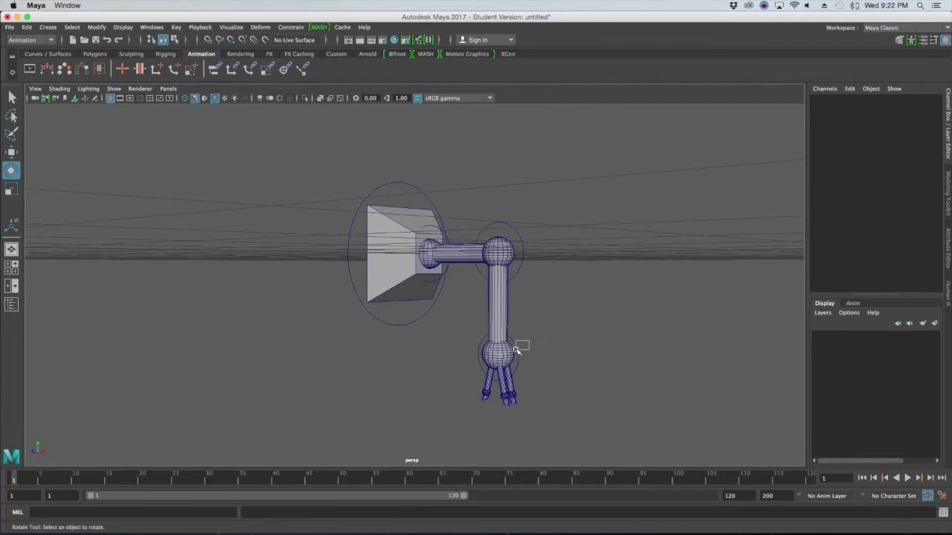
# Set ClawControl's Pinch to 0 and clear the selection.
pyautogui.click(516, 346)
pyautogui.keyDown('alt'); pyautogui.moveTo(543, 347); pyautogui.dragTo(565, 349); pyautogui.keyUp('alt')
pyautogui.click(902, 186)
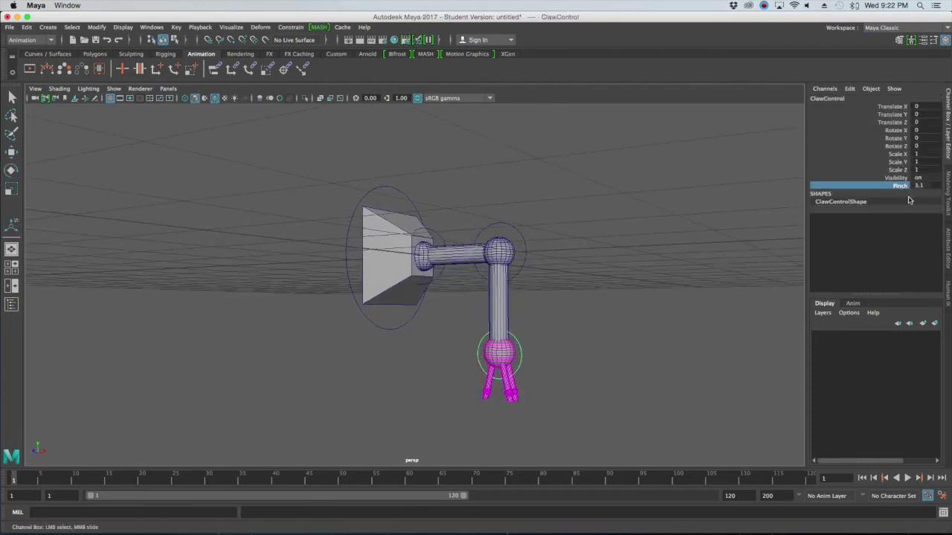
pyautogui.click(922, 185)
pyautogui.write('0')
pyautogui.press('Return')
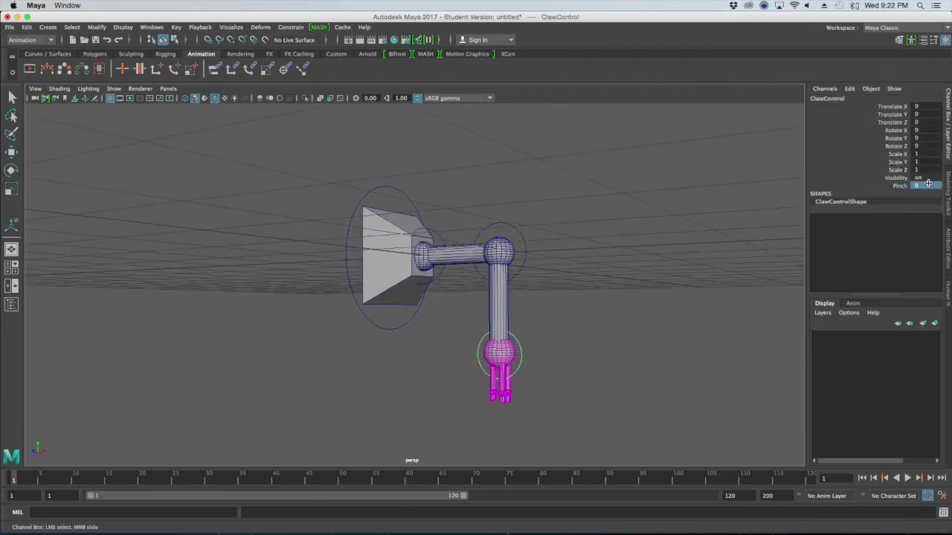
pyautogui.click(578, 352)
pyautogui.keyDown('alt'); pyautogui.moveTo(578, 353); pyautogui.dragTo(607, 345); pyautogui.keyUp('alt')
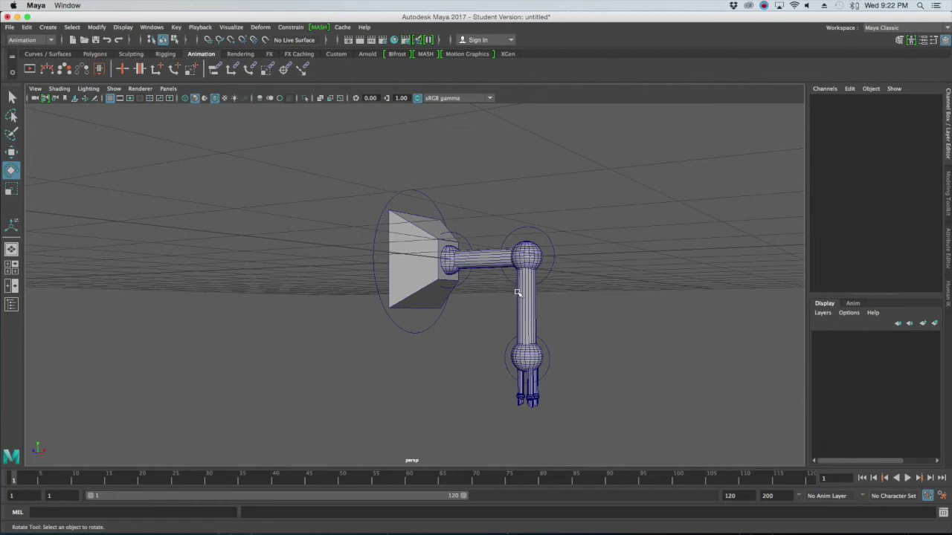
# Lock and hide Scale X, Y and Z on ArmMainControl, the large circle around the base.
pyautogui.click(424, 199)
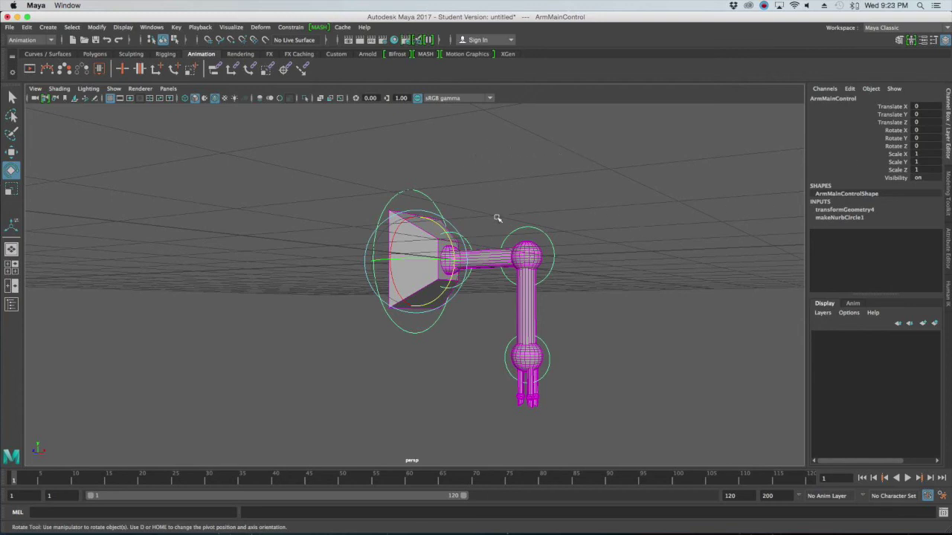
pyautogui.click(538, 179)
pyautogui.keyDown('alt'); pyautogui.moveTo(531, 181); pyautogui.dragTo(490, 181); pyautogui.keyUp('alt')
pyautogui.click(461, 178)
pyautogui.moveTo(894, 155); pyautogui.dragTo(896, 170)
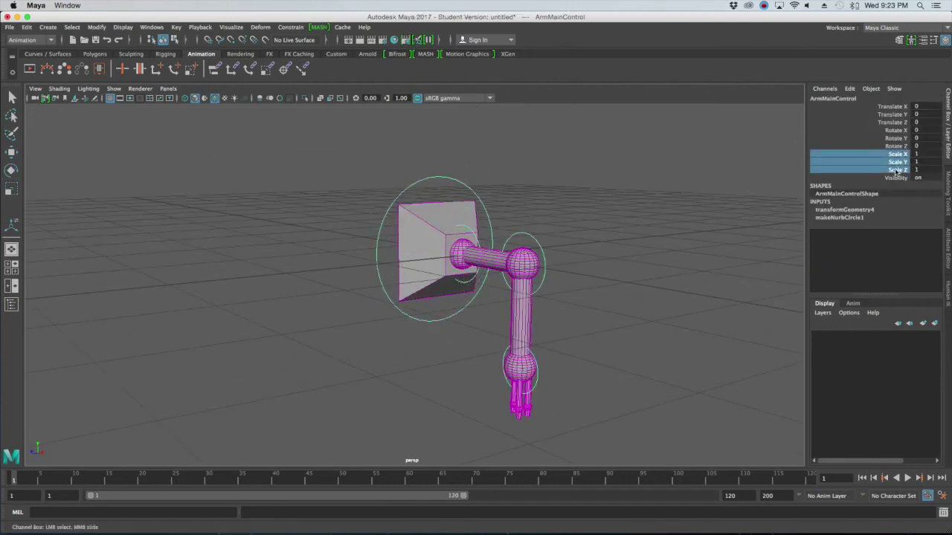
pyautogui.rightClick(897, 172)
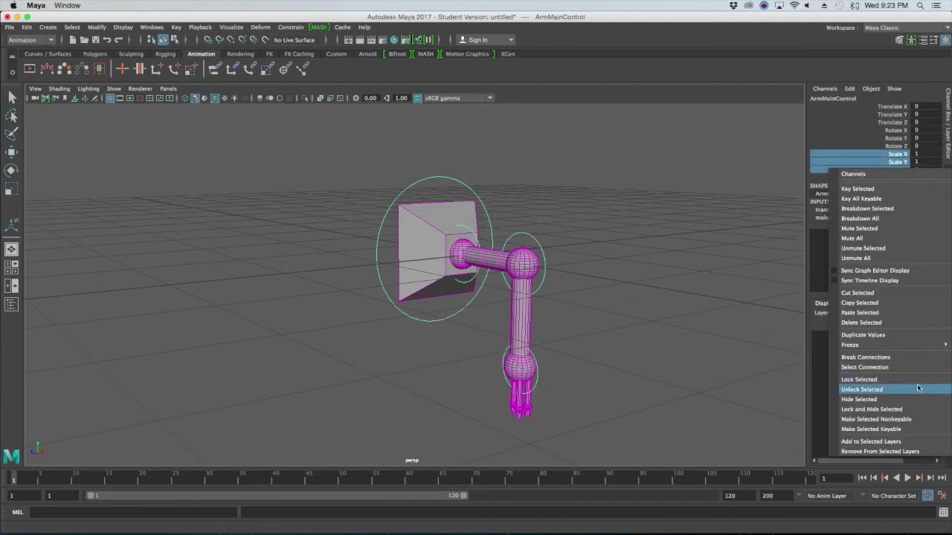
pyautogui.click(911, 409)
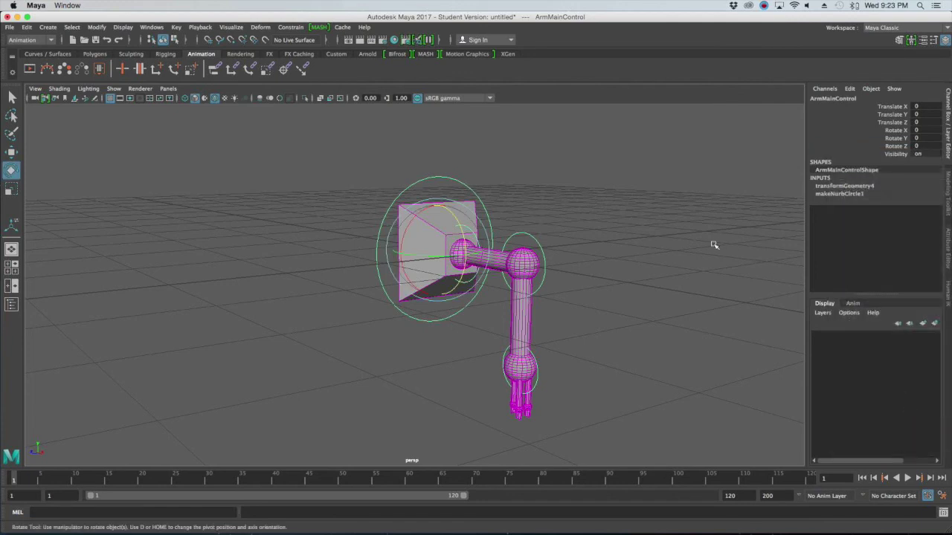
pyautogui.press('e')
pyautogui.click(564, 209)
pyautogui.click(449, 180)
pyautogui.click(586, 218)
# Lock and hide the Translate and Scale X, Y and Z channels on ShoulderControl.
pyautogui.scroll(5, 550, 227)
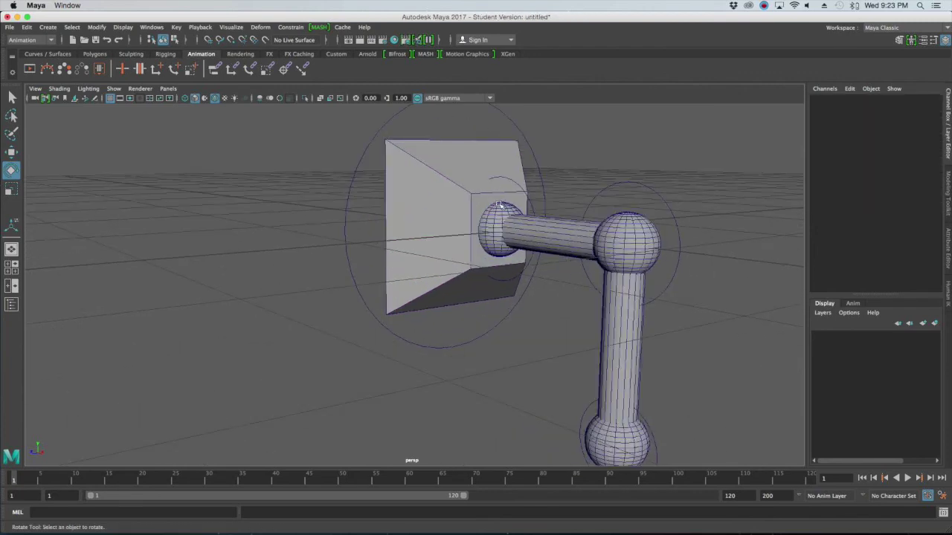
pyautogui.click(597, 221)
pyautogui.moveTo(654, 249)
pyautogui.keyDown('alt'); pyautogui.mouseDown()
pyautogui.moveTo(672, 240)
pyautogui.moveTo(664, 242)
pyautogui.mouseUp(); pyautogui.keyUp('alt')
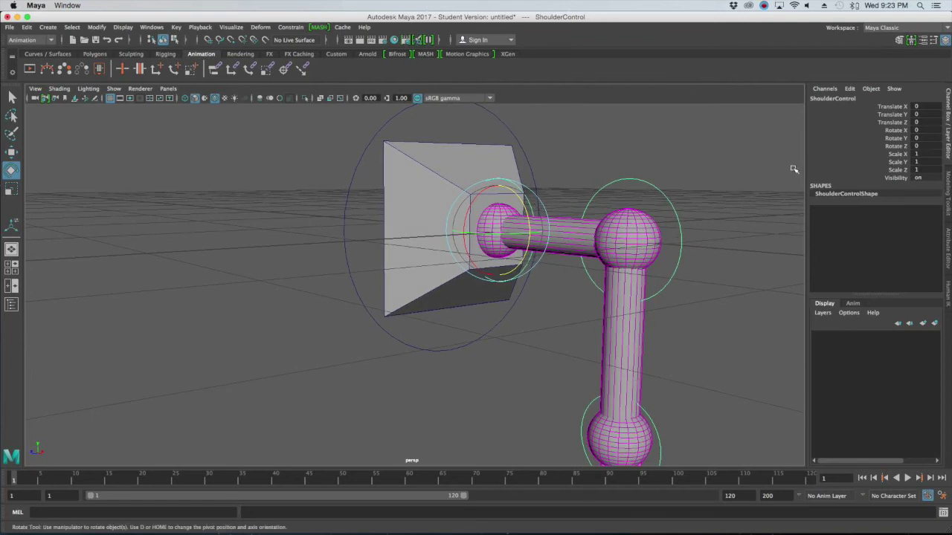
pyautogui.moveTo(889, 106); pyautogui.dragTo(898, 123)
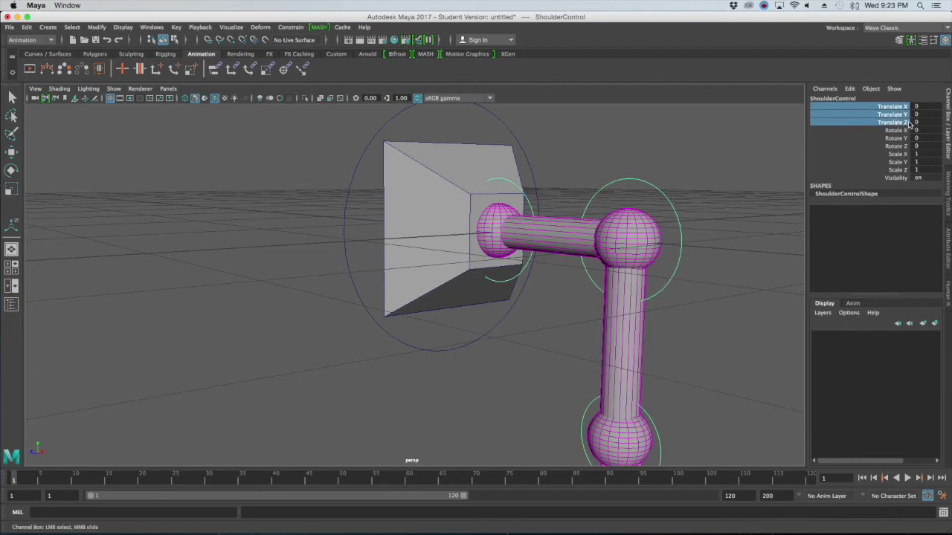
pyautogui.keyDown('ctrl'); pyautogui.moveTo(898, 155); pyautogui.dragTo(897, 173); pyautogui.keyUp('ctrl')
pyautogui.rightClick(898, 162)
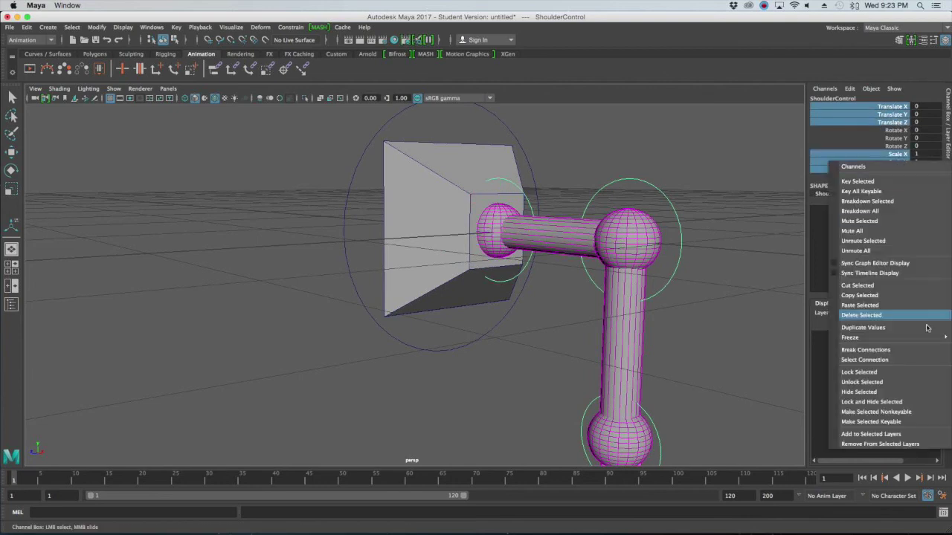
pyautogui.click(921, 404)
pyautogui.press('e')
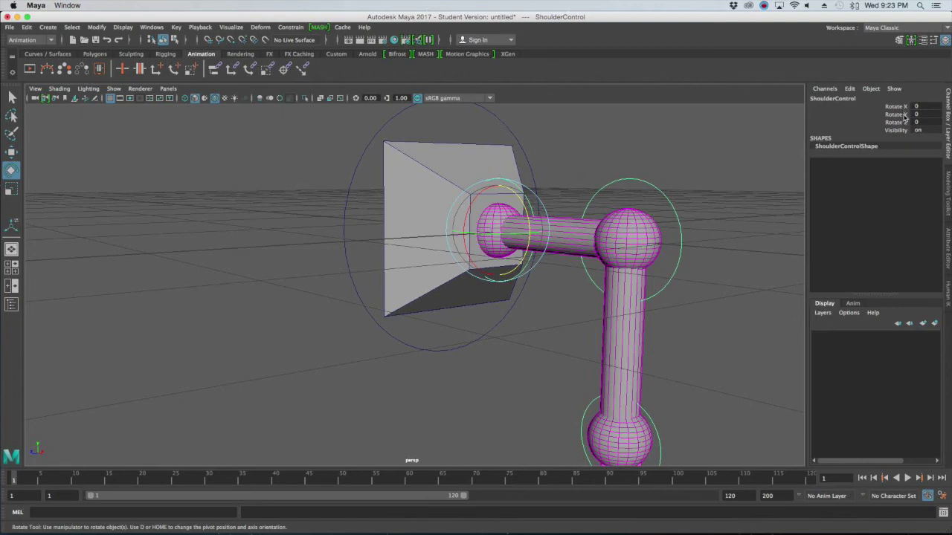
pyautogui.click(722, 168)
# Try rotating ElbowControl to about -22° in Z and about -52° in X, undoing each rotation.
pyautogui.moveTo(684, 177); pyautogui.dragTo(640, 193)
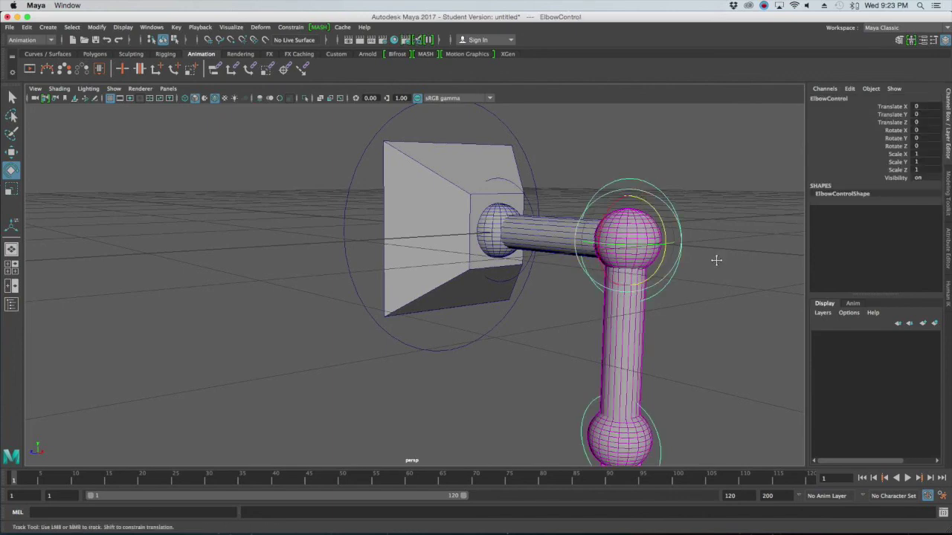
pyautogui.keyDown('alt'); pyautogui.moveTo(719, 261); pyautogui.dragTo(699, 233, button='middle'); pyautogui.keyUp('alt')
pyautogui.keyDown('alt'); pyautogui.moveTo(699, 233); pyautogui.dragTo(687, 252); pyautogui.keyUp('alt')
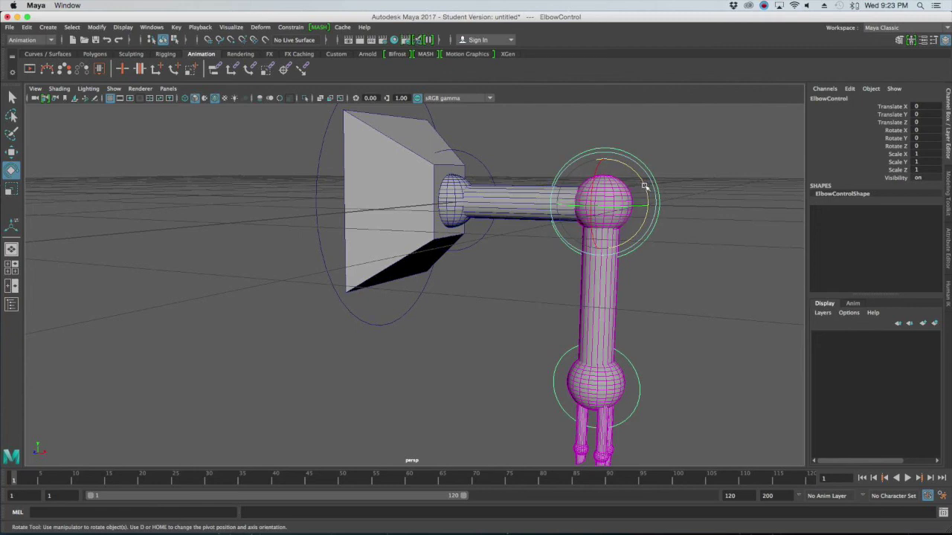
pyautogui.moveTo(644, 185); pyautogui.dragTo(662, 201)
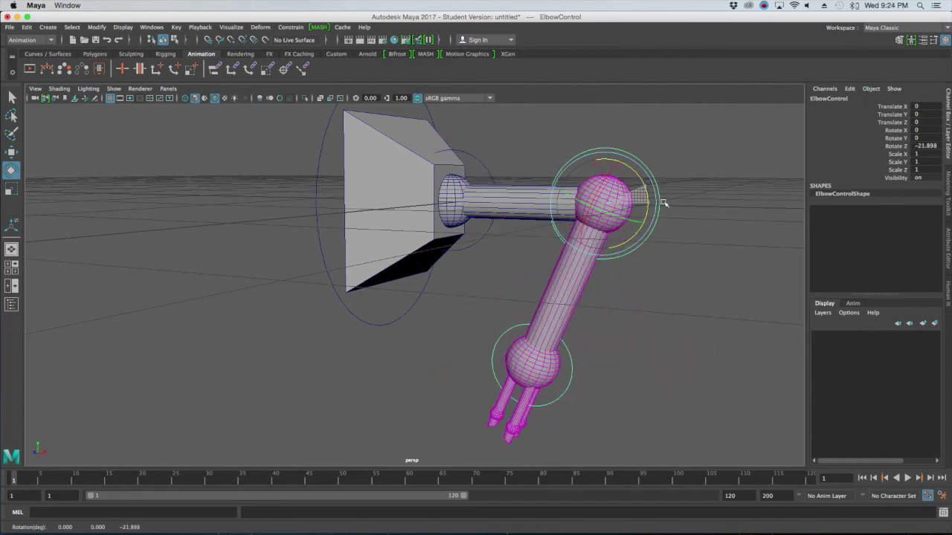
pyautogui.press('z')
pyautogui.moveTo(591, 189); pyautogui.dragTo(569, 165)
pyautogui.press('z')
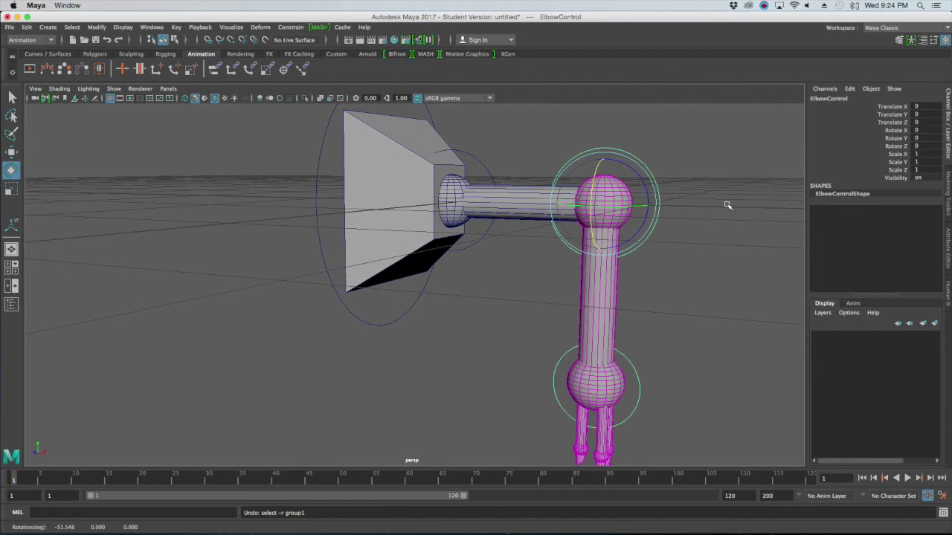
pyautogui.click(710, 208)
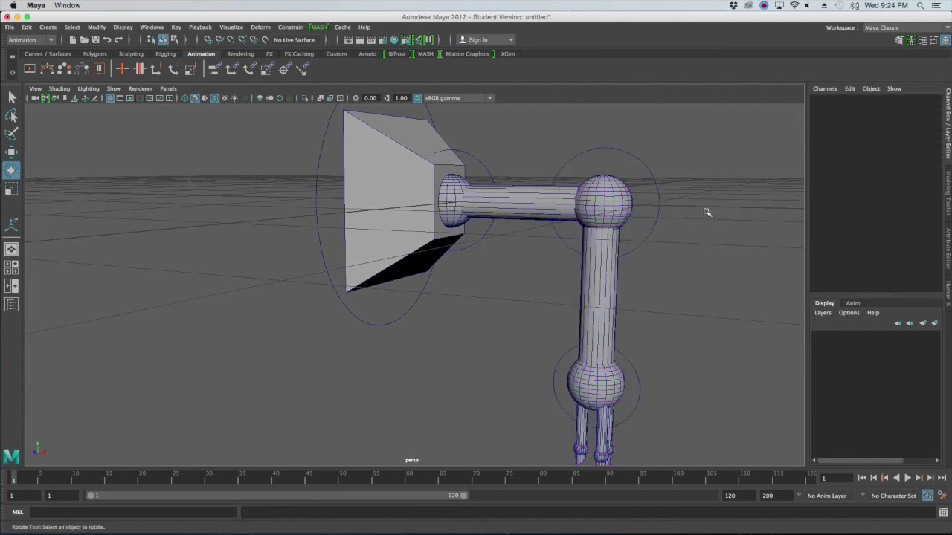
# Rotate ElbowControl to about 5° in Z as a test and undo it.
pyautogui.click(653, 183)
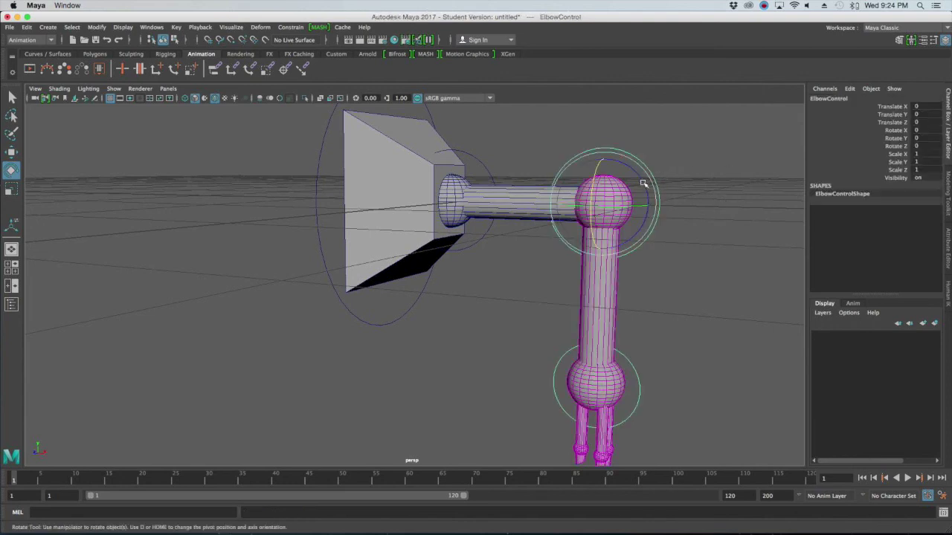
pyautogui.moveTo(648, 183)
pyautogui.mouseDown()
pyautogui.moveTo(644, 165)
pyautogui.moveTo(647, 197)
pyautogui.moveTo(650, 175)
pyautogui.mouseUp()
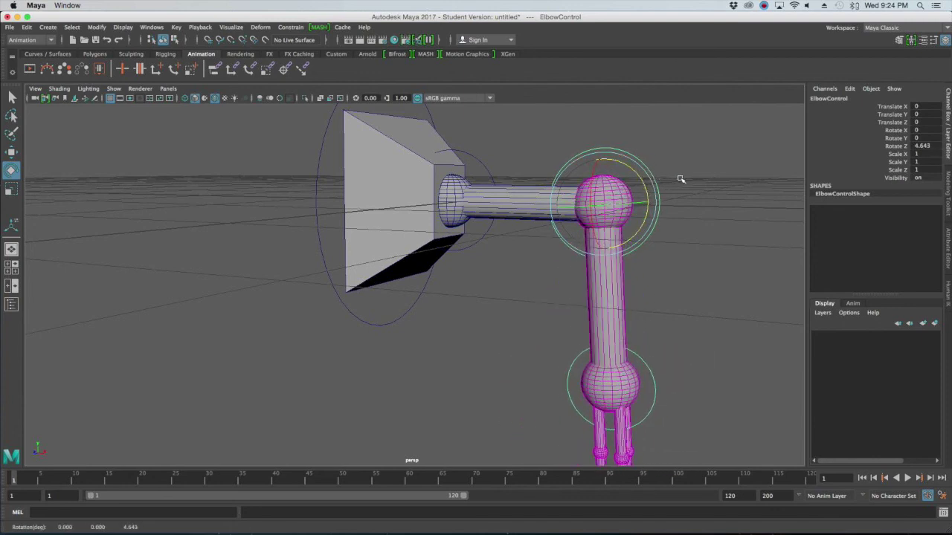
pyautogui.press('z')
pyautogui.press('z')
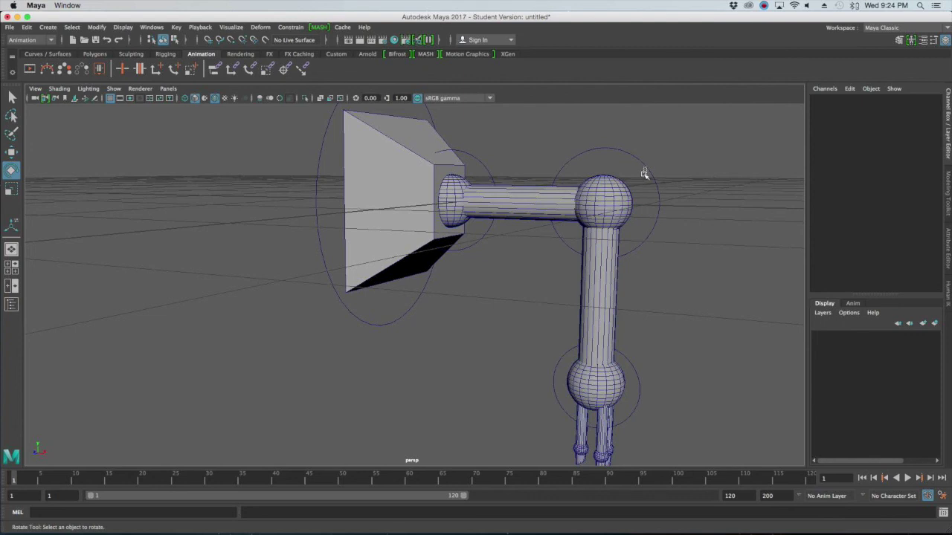
# Lock and hide all Translate and Scale channels plus Rotate X and Rotate Y on ElbowControl.
pyautogui.click(644, 174)
pyautogui.moveTo(885, 105); pyautogui.dragTo(896, 170)
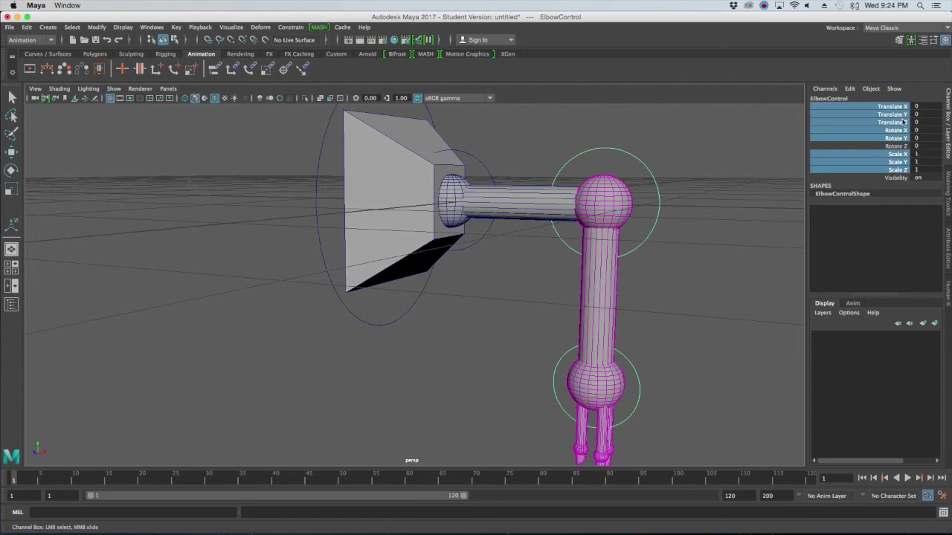
pyautogui.rightClick(903, 122)
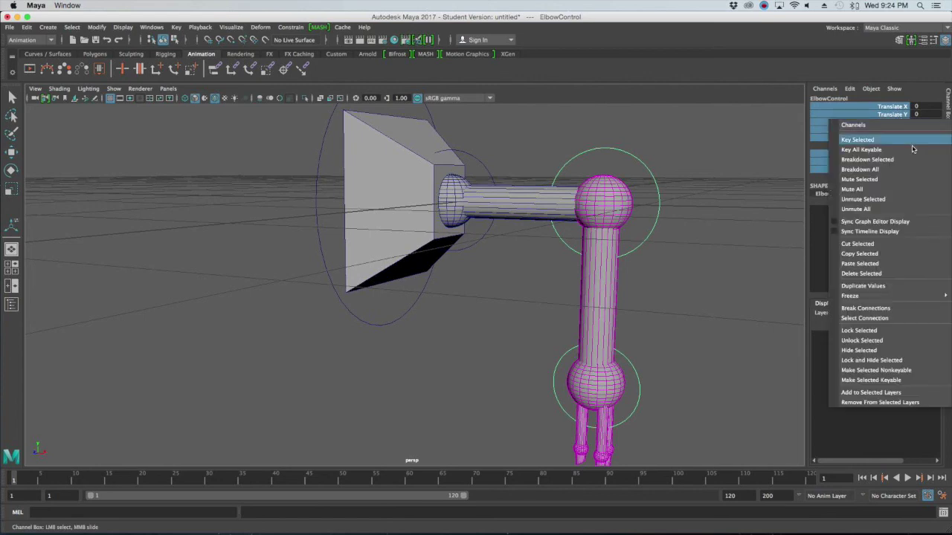
pyautogui.click(923, 362)
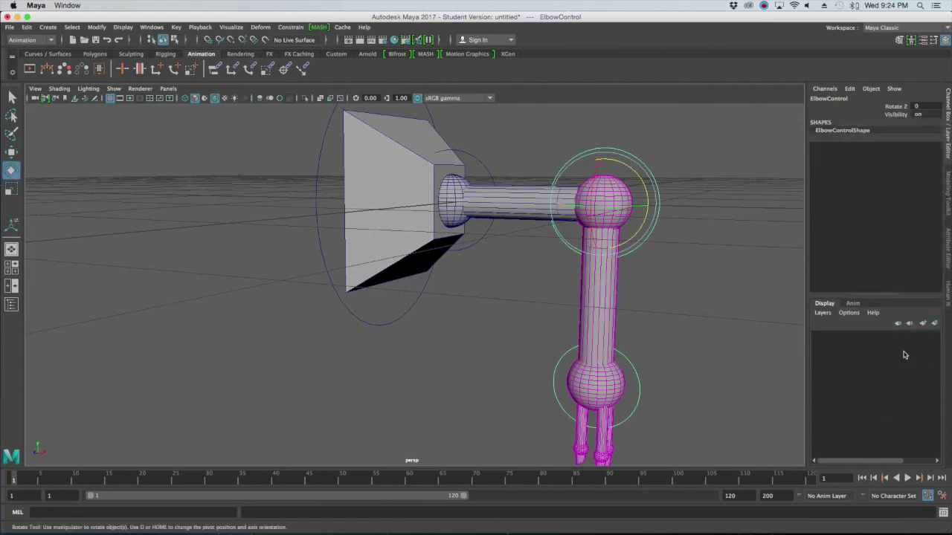
pyautogui.click(680, 161)
# Lock and hide the Translate and Scale X, Y and Z channels on ClawControl and deselect it.
pyautogui.moveTo(664, 353); pyautogui.dragTo(633, 378)
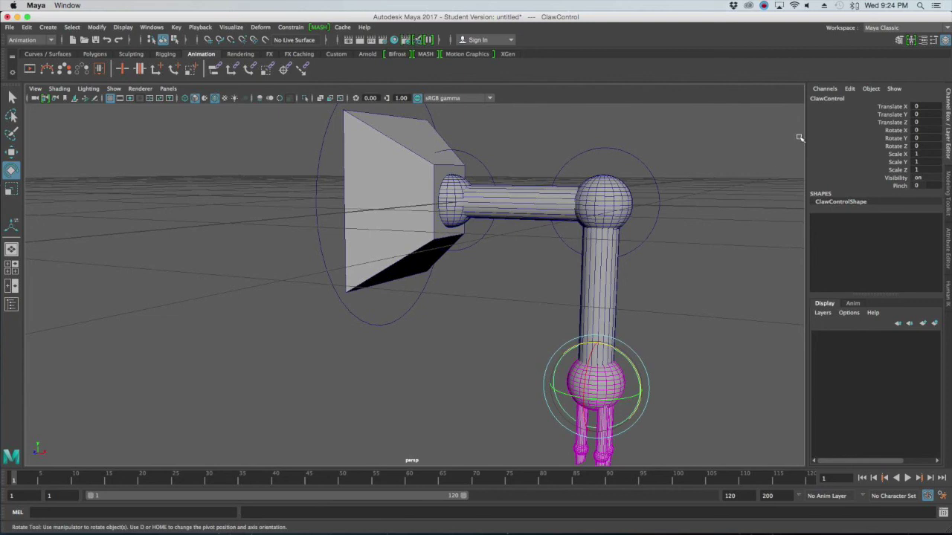
pyautogui.moveTo(902, 107); pyautogui.dragTo(901, 169)
pyautogui.rightClick(904, 165)
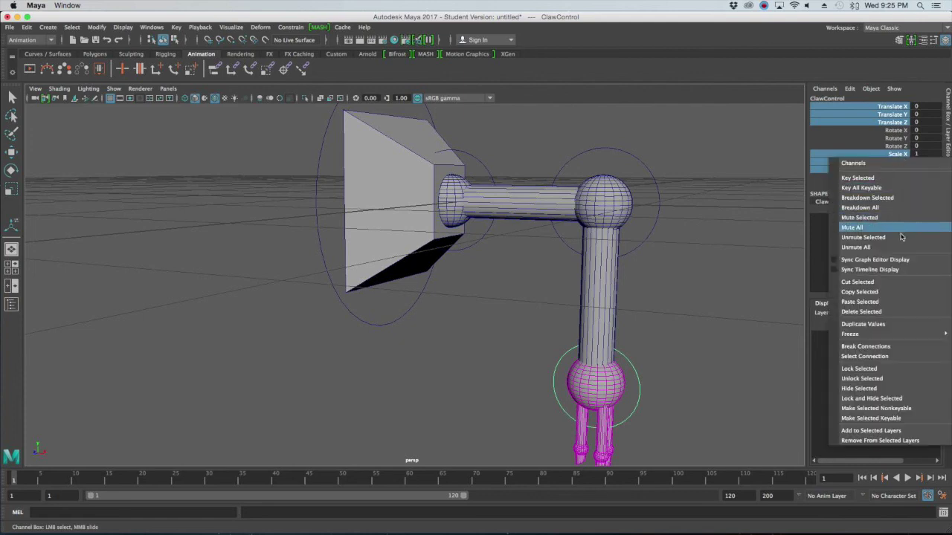
pyautogui.click(903, 399)
pyautogui.press('e')
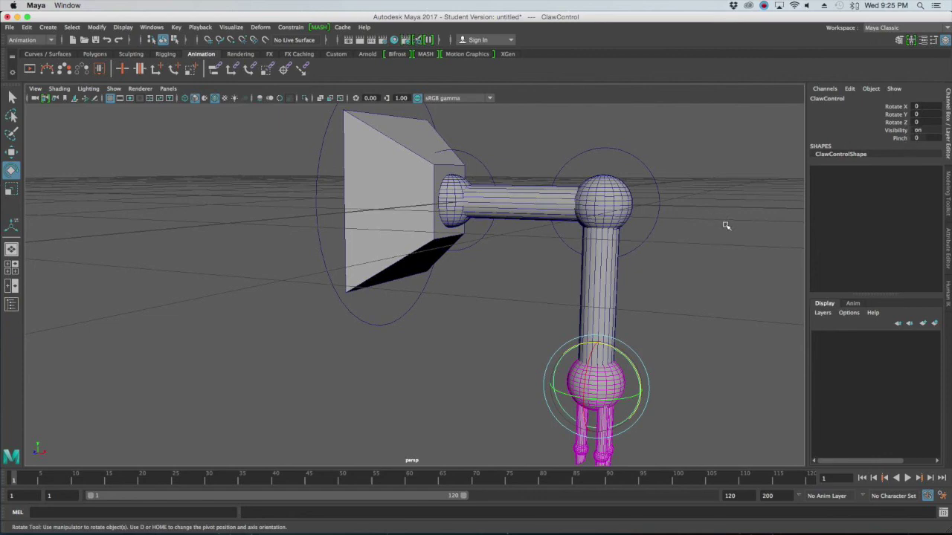
pyautogui.click(716, 250)
# Select ArmMainControl, ShoulderControl and ElbowControl in turn to check which channels each still offers.
pyautogui.keyDown('alt'); pyautogui.moveTo(409, 186); pyautogui.dragTo(322, 164); pyautogui.keyUp('alt')
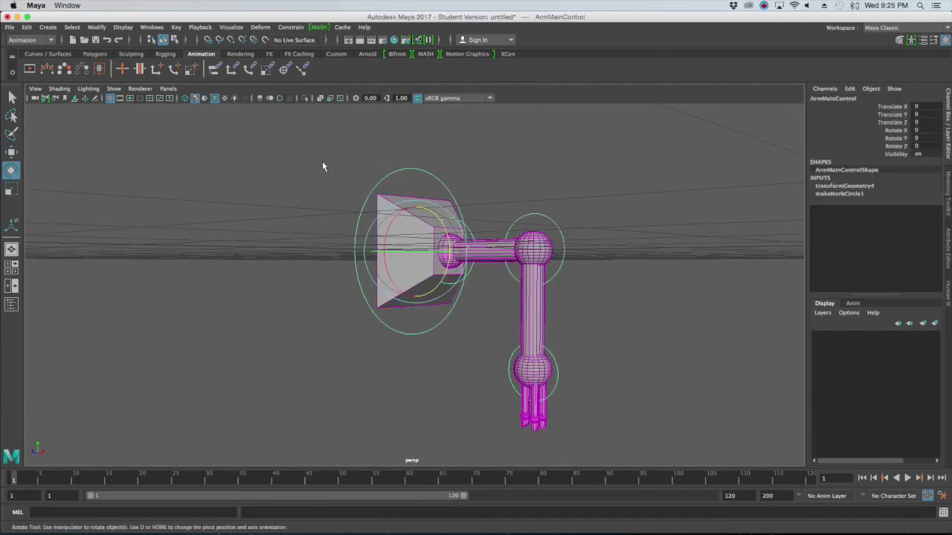
pyautogui.click(501, 151)
pyautogui.moveTo(414, 178); pyautogui.dragTo(360, 161)
pyautogui.press('q')
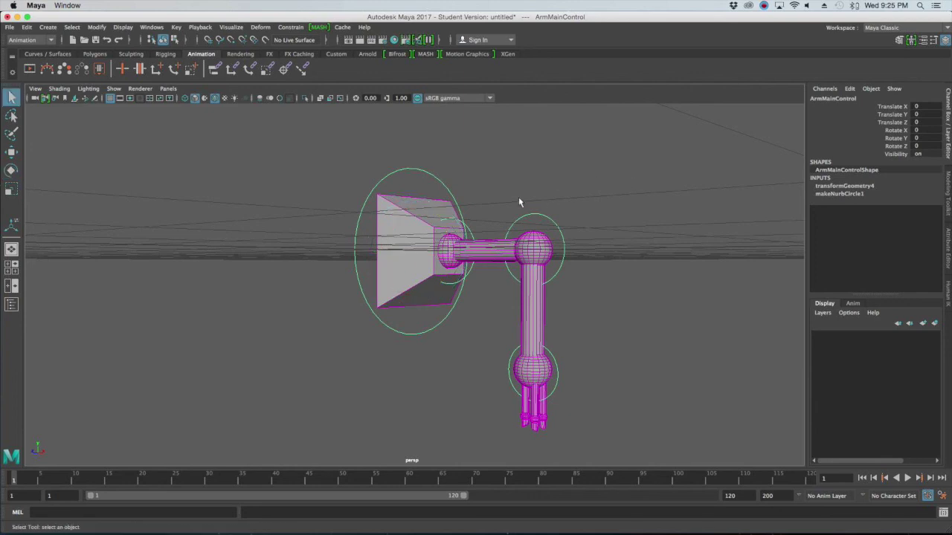
pyautogui.click(477, 236)
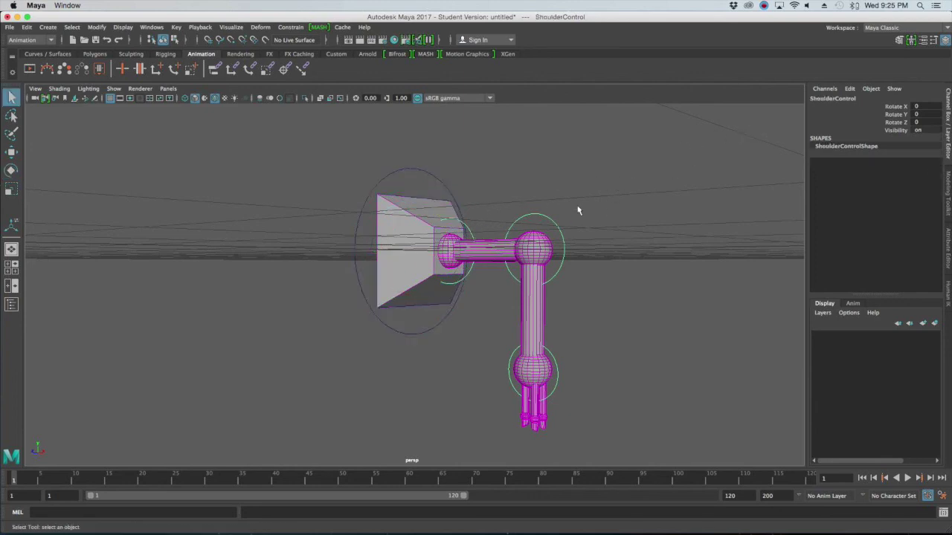
pyautogui.moveTo(551, 217); pyautogui.dragTo(551, 219)
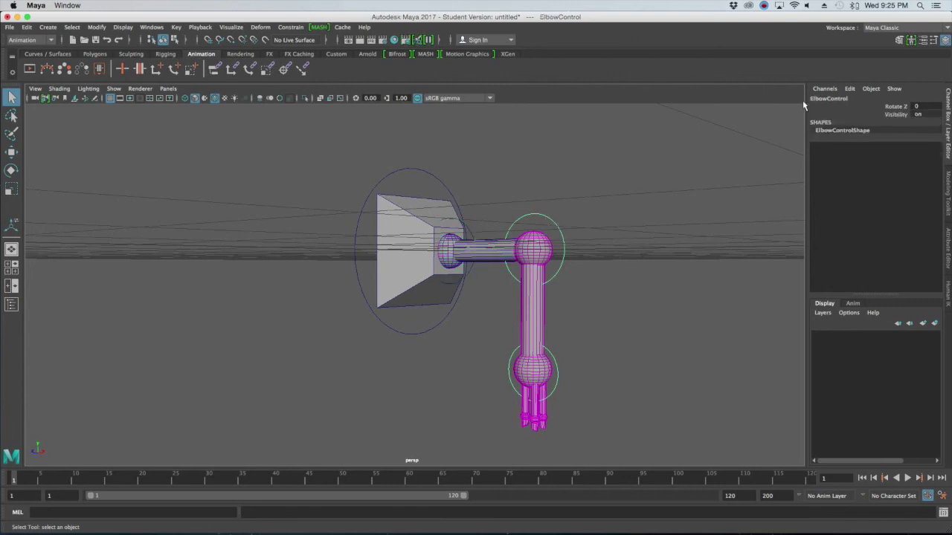
# Rotate ElbowControl in Z as a test of its remaining channel.
pyautogui.keyDown('alt'); pyautogui.moveTo(661, 174); pyautogui.dragTo(574, 220); pyautogui.keyUp('alt')
pyautogui.press('e')
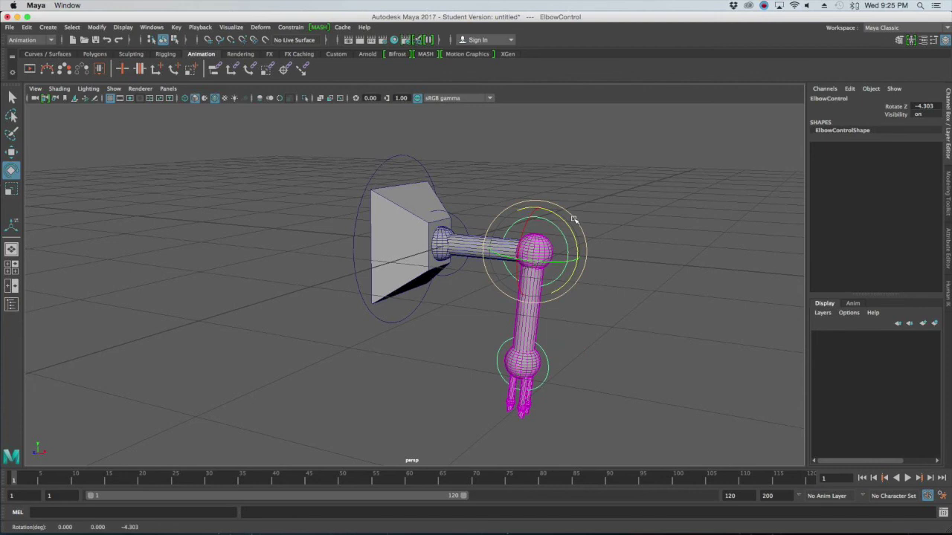
pyautogui.moveTo(574, 219); pyautogui.dragTo(572, 255)
# Test ClawControl's Pinch attribute on the claw fingers and undo the test changes.
pyautogui.click(552, 361)
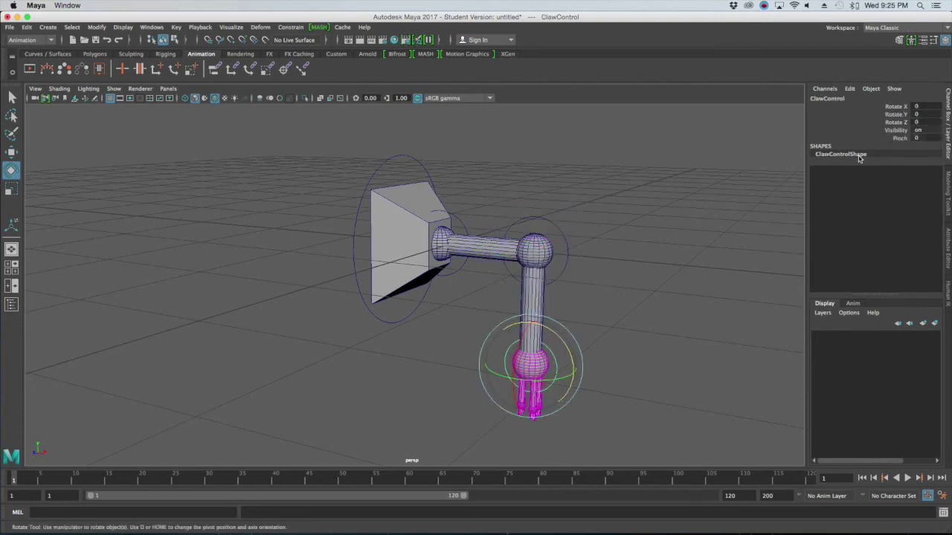
pyautogui.click(898, 138)
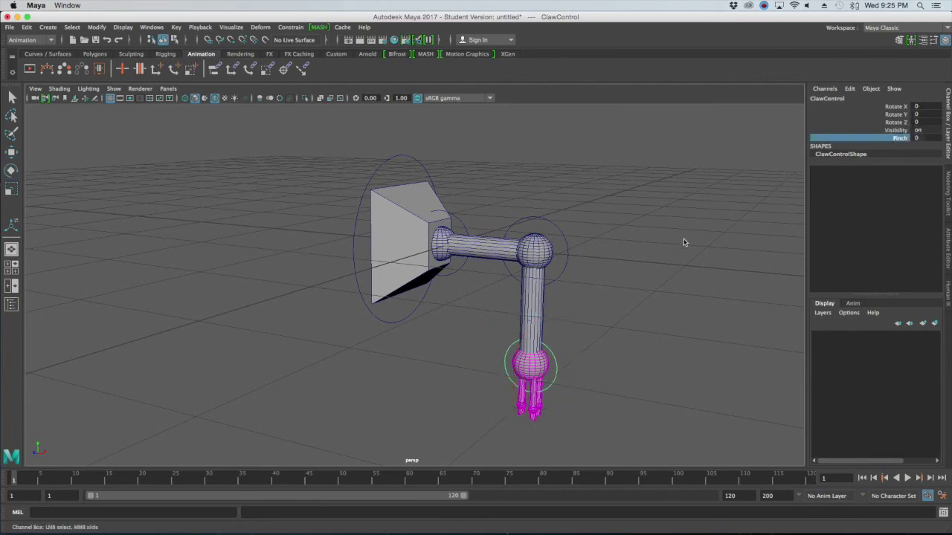
pyautogui.scroll(1, 597, 304)
pyautogui.moveTo(598, 304); pyautogui.dragTo(678, 319, button='middle')
pyautogui.press('z')
pyautogui.press('z')
pyautogui.press('z')
pyautogui.press('z')
pyautogui.press('z')
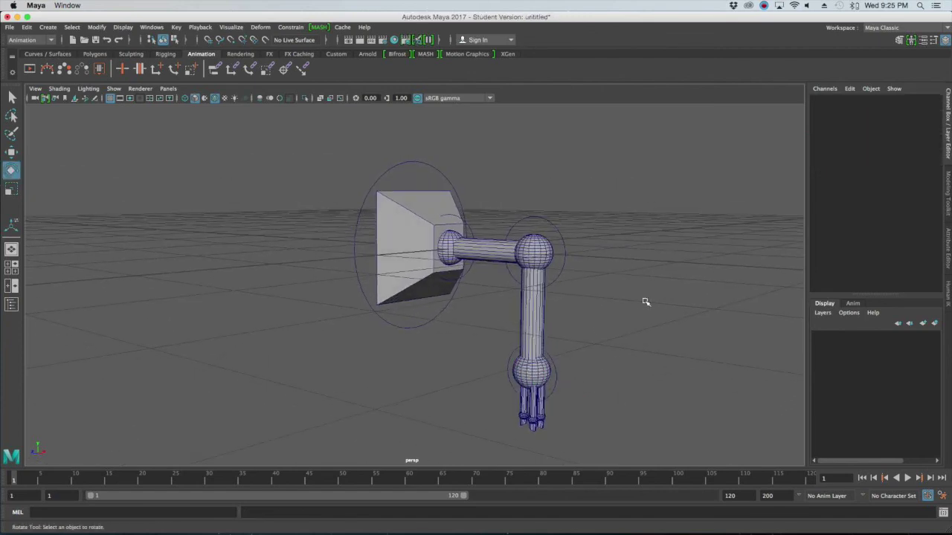
pyautogui.press('z')
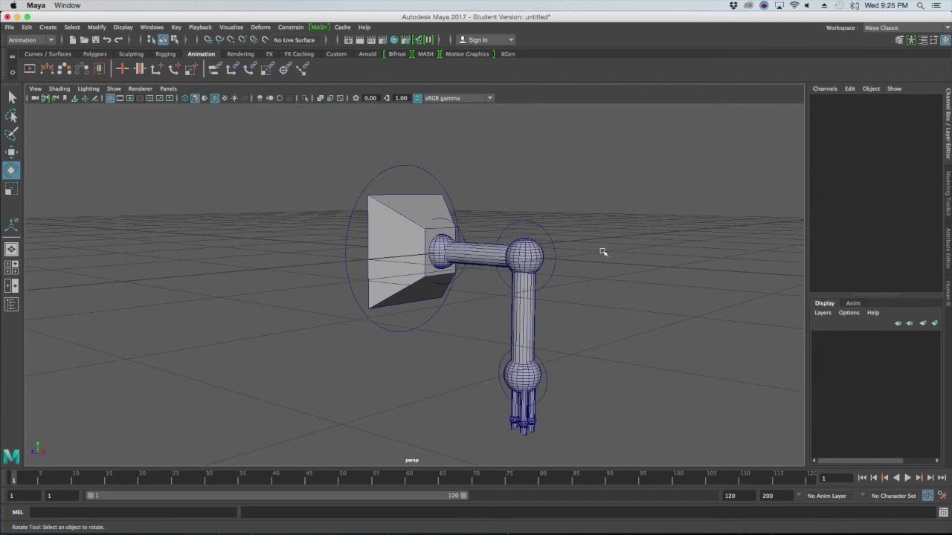
# Select all of the arm's geometry from the base through the joints to the fingertips, leaving out the circle controls.
pyautogui.click(404, 215)
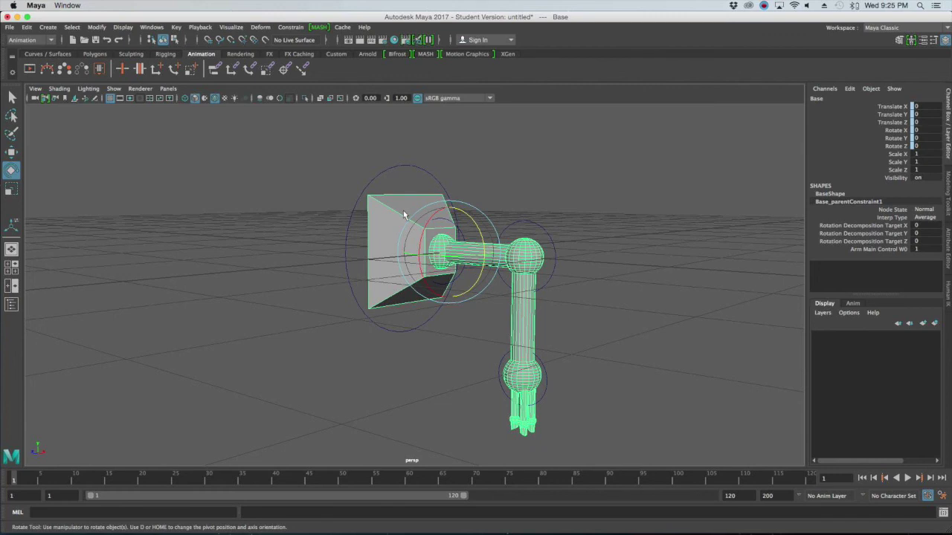
pyautogui.click(534, 173)
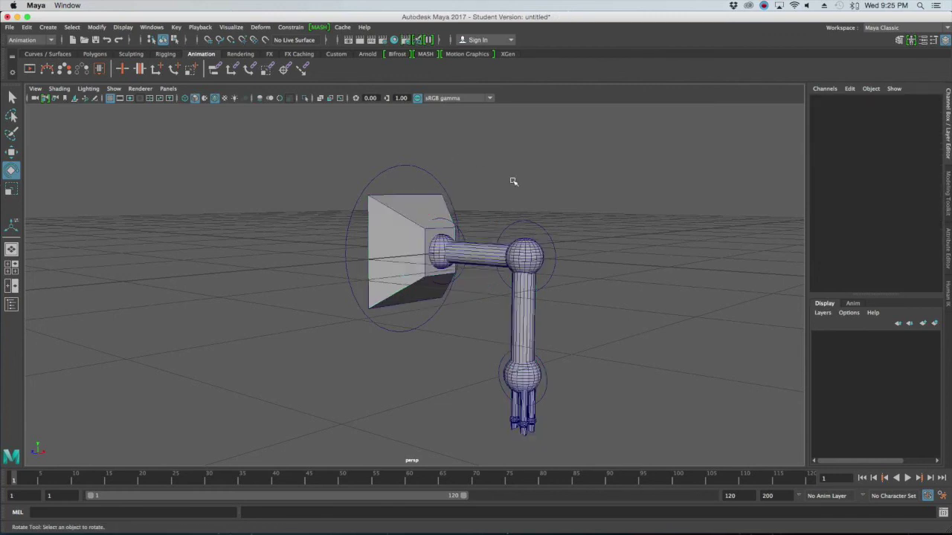
pyautogui.click(387, 206)
pyautogui.press('1')
pyautogui.press('q')
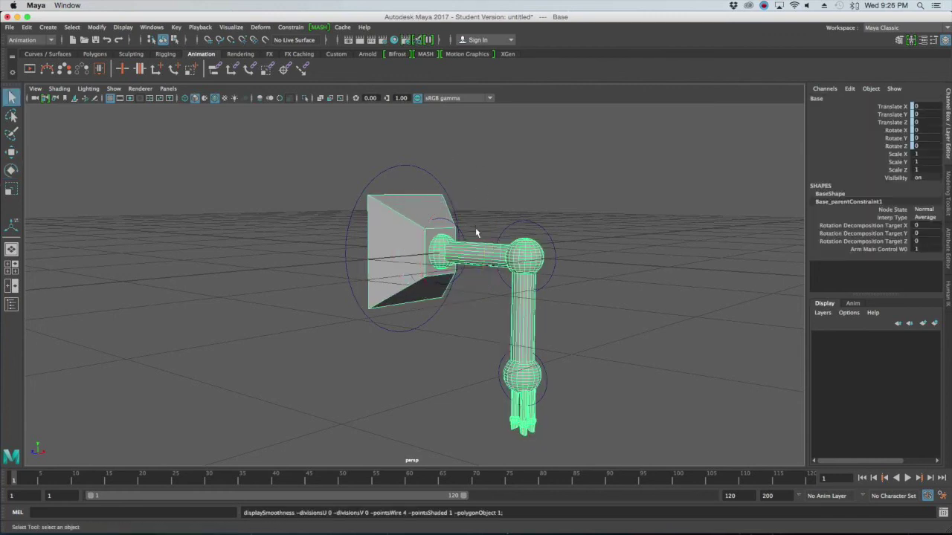
pyautogui.click(437, 252)
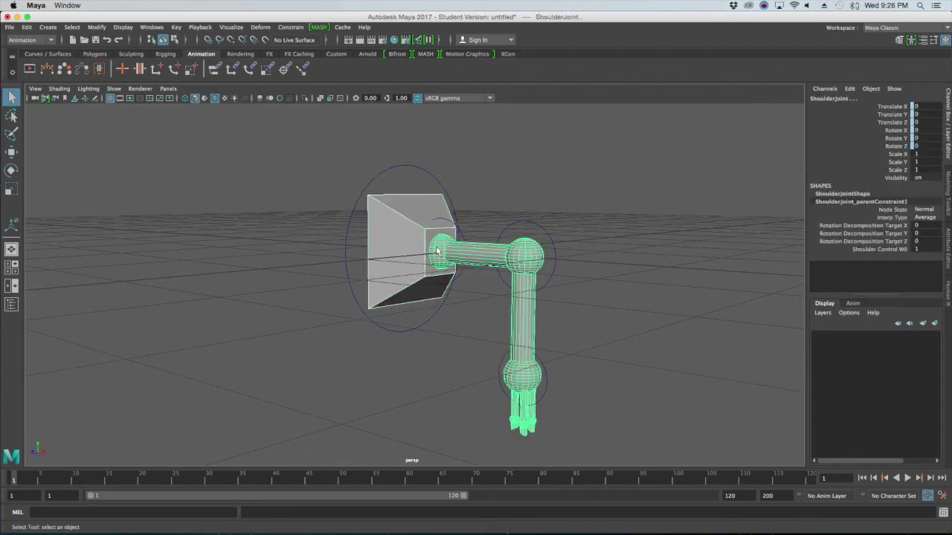
pyautogui.click(483, 259)
pyautogui.click(524, 258)
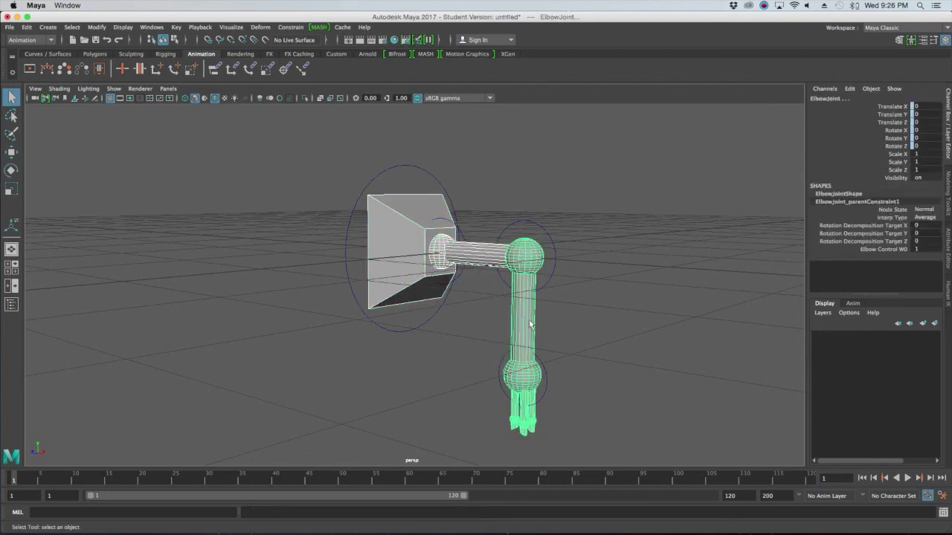
pyautogui.click(530, 324)
pyautogui.click(526, 405)
pyautogui.moveTo(531, 426); pyautogui.dragTo(499, 440)
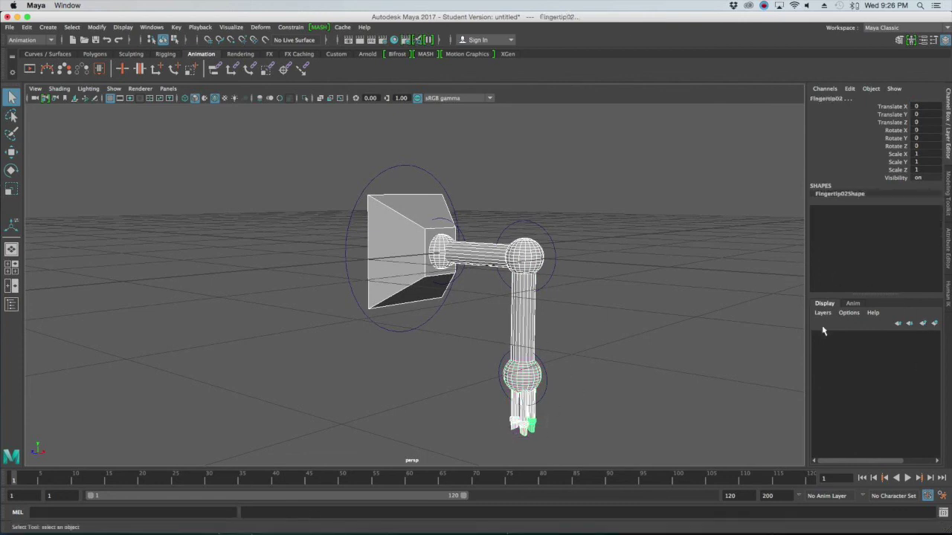
# Create a display layer from the selected geometry and name it GeoLYR.
pyautogui.click(936, 325)
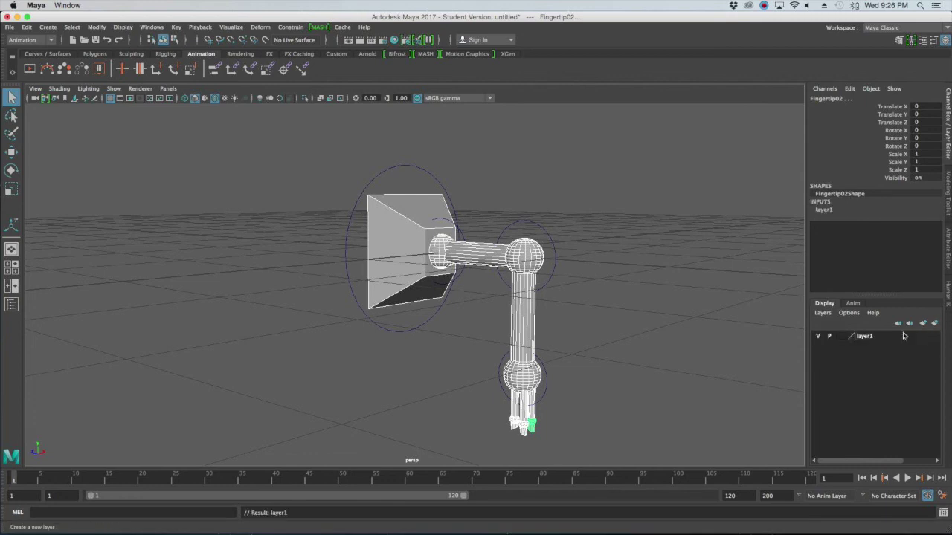
pyautogui.doubleClick(866, 338)
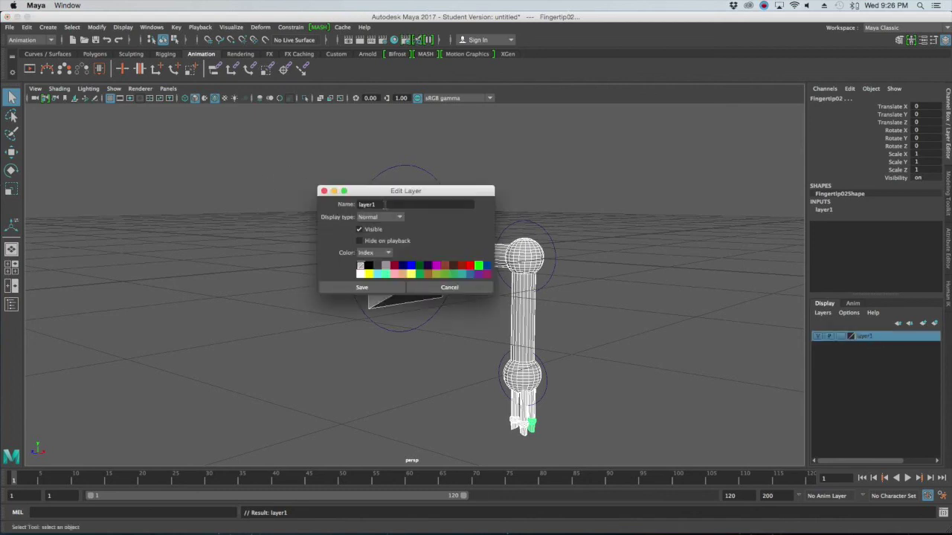
pyautogui.doubleClick(409, 204)
pyautogui.write('C')
pyautogui.click(370, 290)
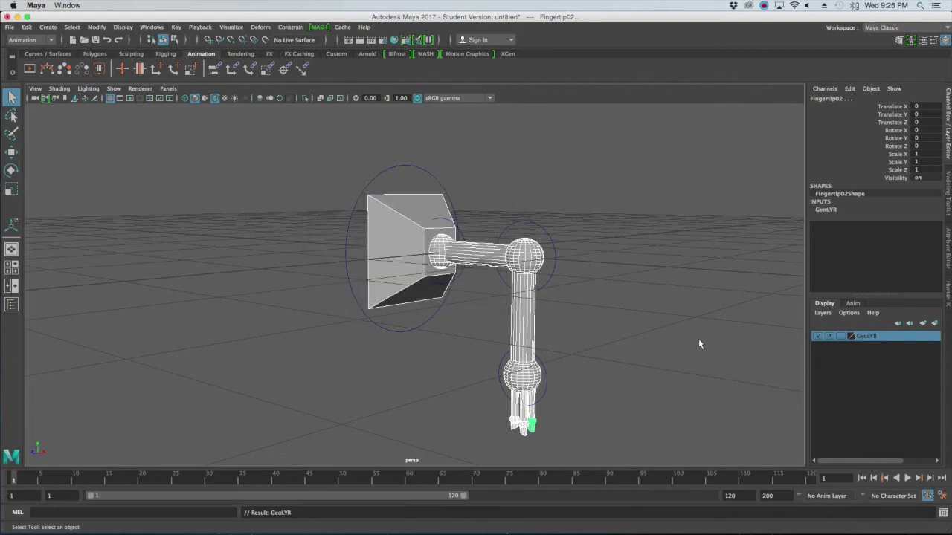
# Set the GeoLYR layer's display type to Reference and clear the selection.
pyautogui.click(841, 338)
pyautogui.click(841, 338)
pyautogui.click(674, 251)
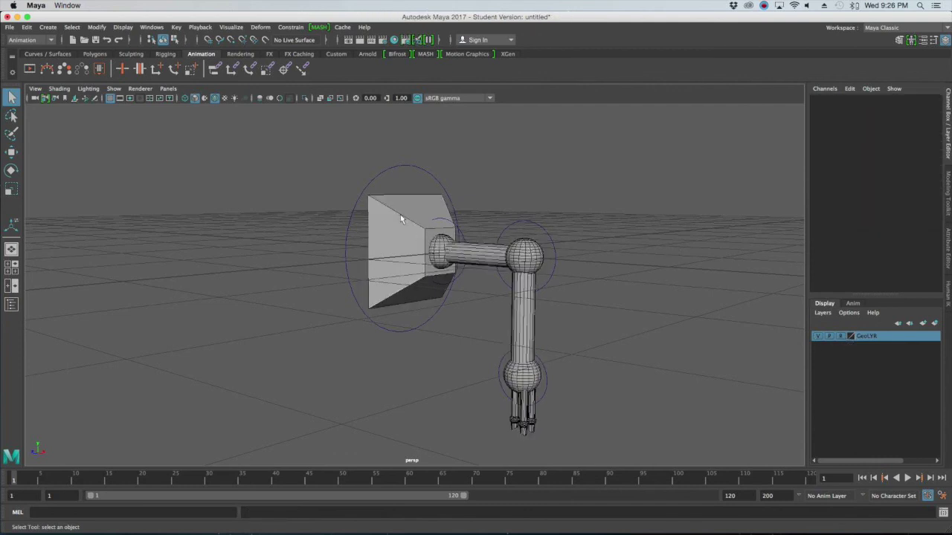
# Test selecting parts of the referenced arm, rotate ArmMainControl as a trial, and undo the rotation.
pyautogui.click(551, 248)
pyautogui.click(477, 221)
pyautogui.click(423, 176)
pyautogui.press('e')
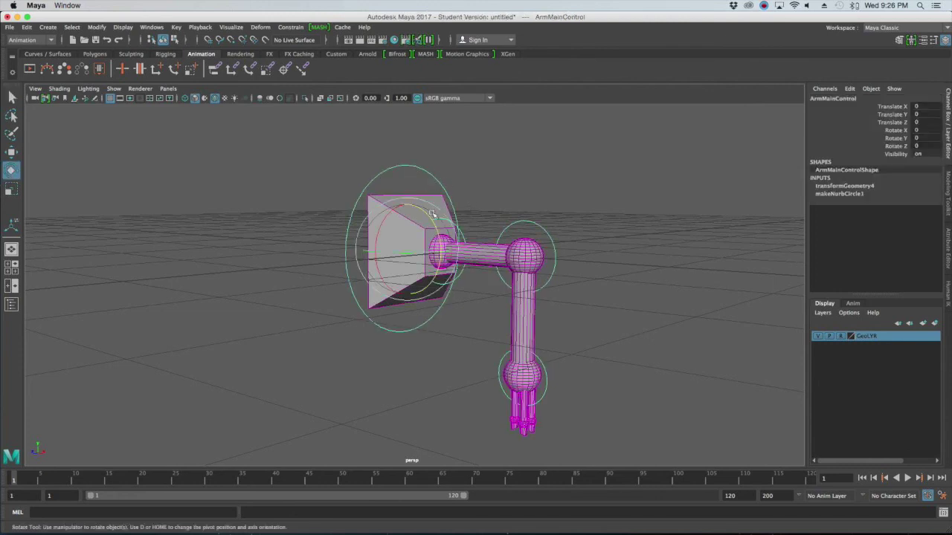
pyautogui.moveTo(431, 213); pyautogui.dragTo(420, 197)
pyautogui.hotkey('ctrl', 'z')
pyautogui.click(629, 202)
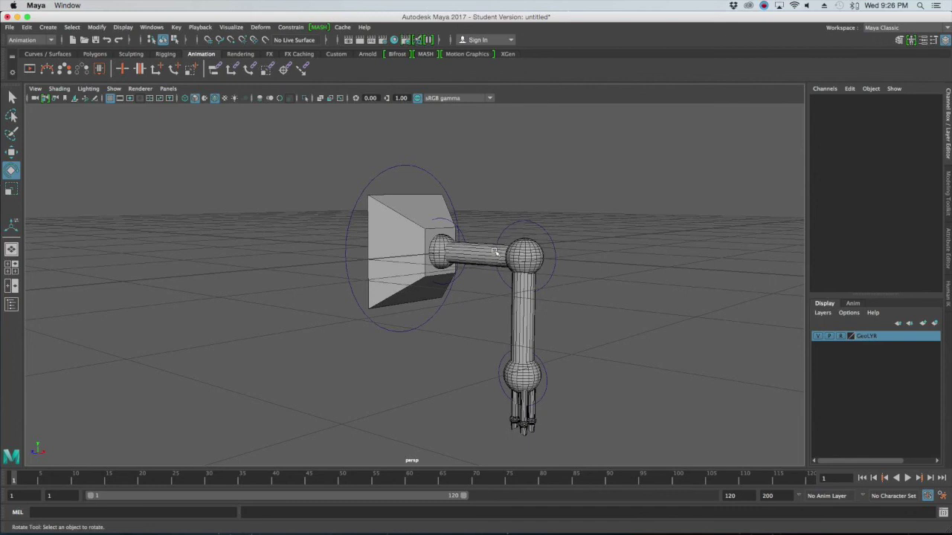
# Select ArmMainControl and ElbowControl in turn to check that the controls are still selectable around the referenced geometry.
pyautogui.scroll(-3, 569, 221)
pyautogui.moveTo(568, 238)
pyautogui.keyDown('alt'); pyautogui.mouseDown()
pyautogui.moveTo(602, 234)
pyautogui.moveTo(554, 244)
pyautogui.mouseUp(); pyautogui.keyUp('alt')
pyautogui.scroll(5, 548, 246)
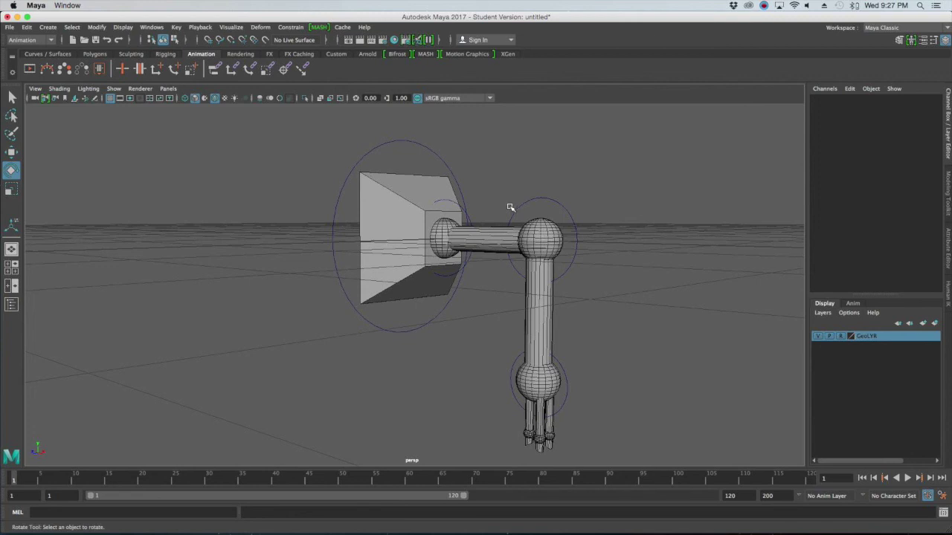
pyautogui.click(439, 167)
pyautogui.click(475, 160)
pyautogui.click(442, 158)
pyautogui.click(492, 155)
pyautogui.click(348, 269)
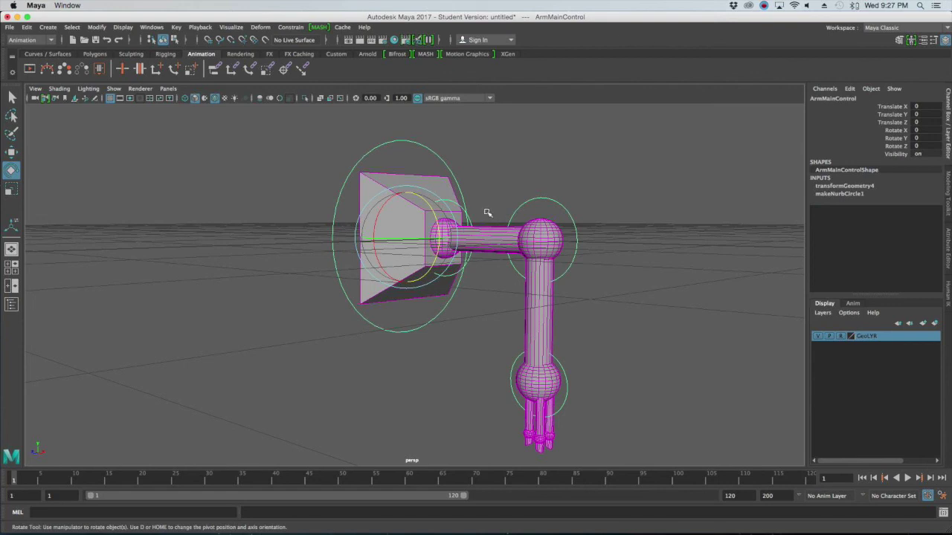
pyautogui.click(460, 199)
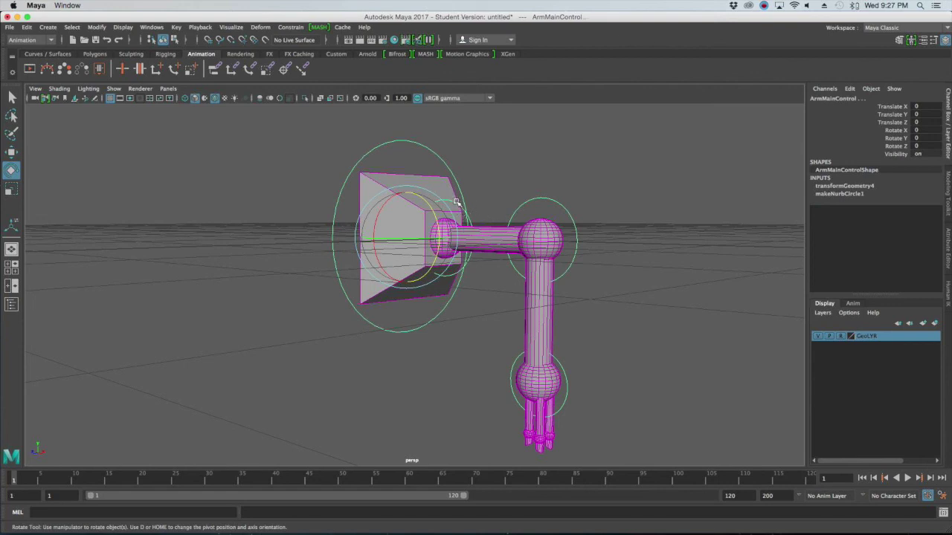
pyautogui.click(574, 215)
pyautogui.click(577, 230)
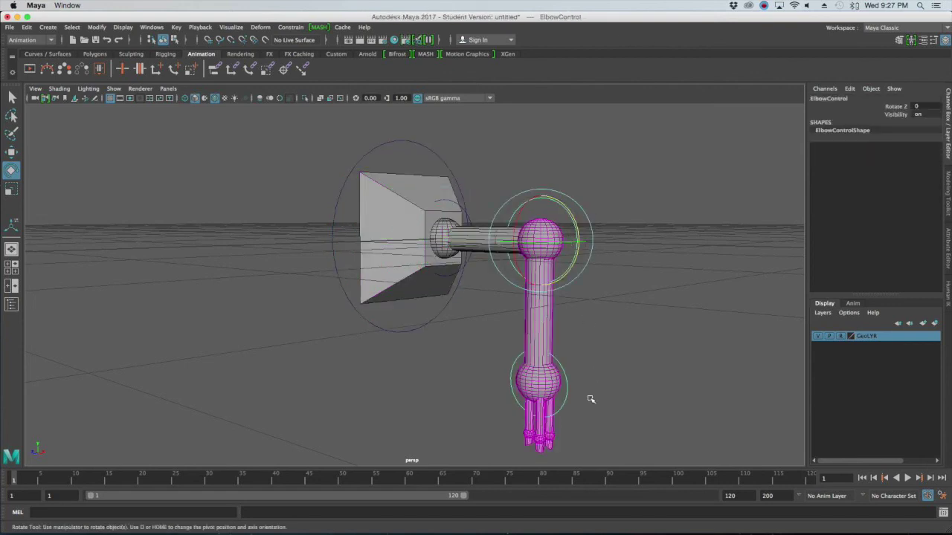
# Try opening the claw fingers with ClawControl's Pinch attribute, undo the change, and deselect the control.
pyautogui.click(567, 377)
pyautogui.click(901, 138)
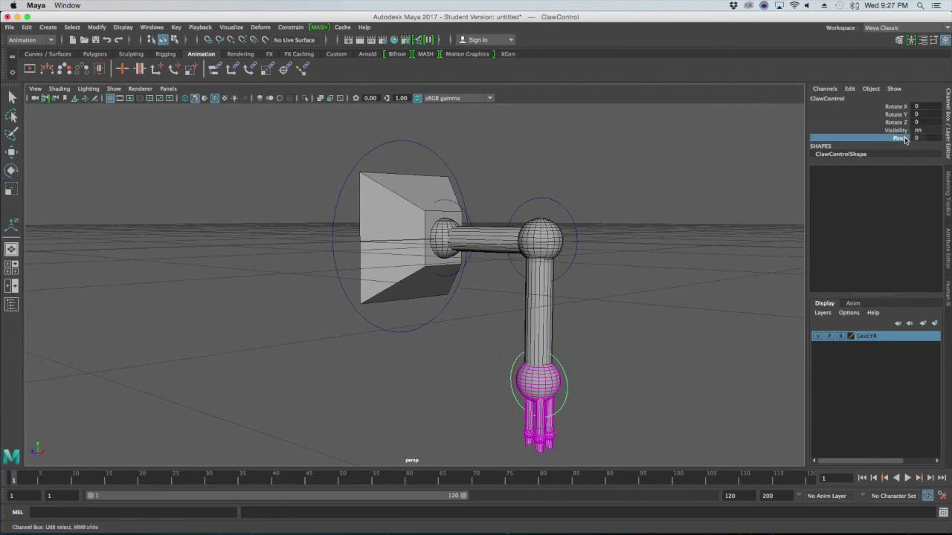
pyautogui.moveTo(653, 197); pyautogui.dragTo(669, 196, button='middle')
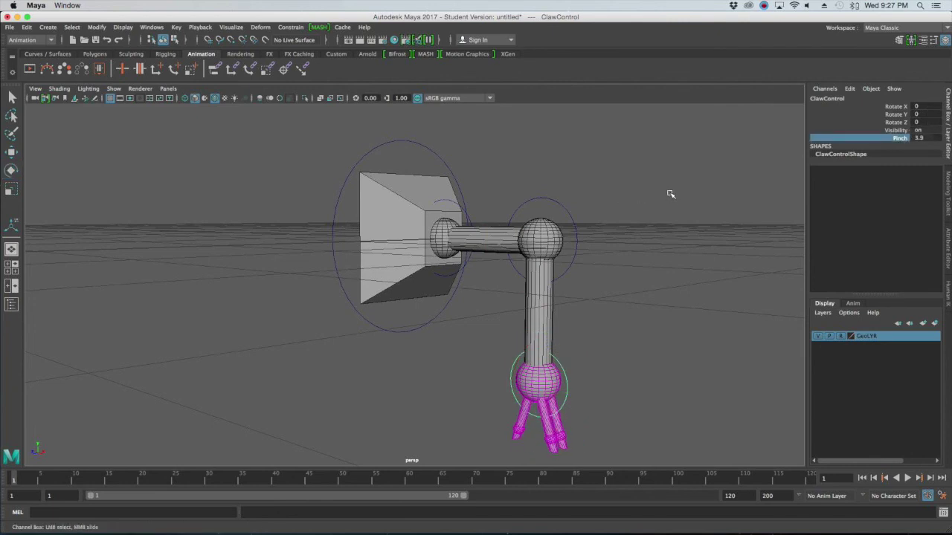
pyautogui.click(665, 196)
pyautogui.press('z')
pyautogui.press('e')
pyautogui.press('z')
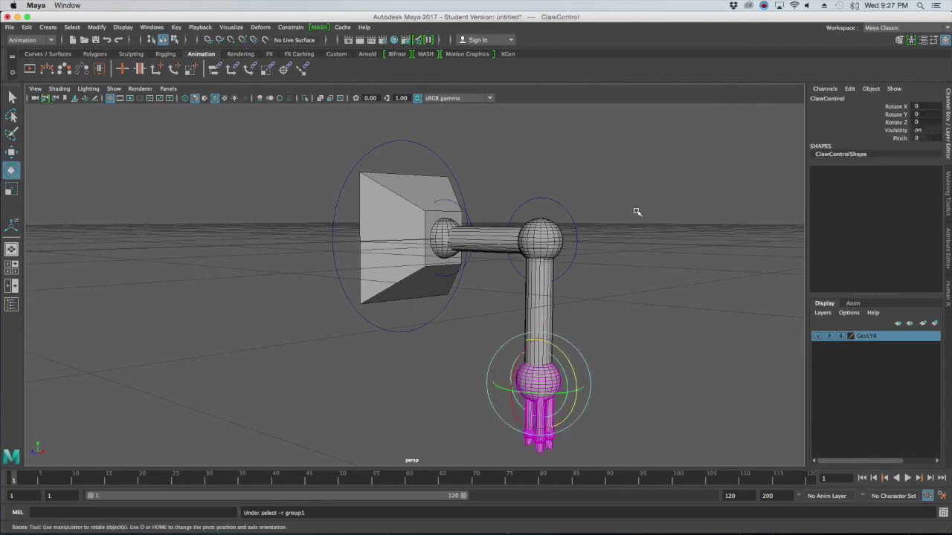
pyautogui.click(639, 214)
pyautogui.keyDown('alt'); pyautogui.moveTo(644, 215); pyautogui.dragTo(624, 221); pyautogui.keyUp('alt')
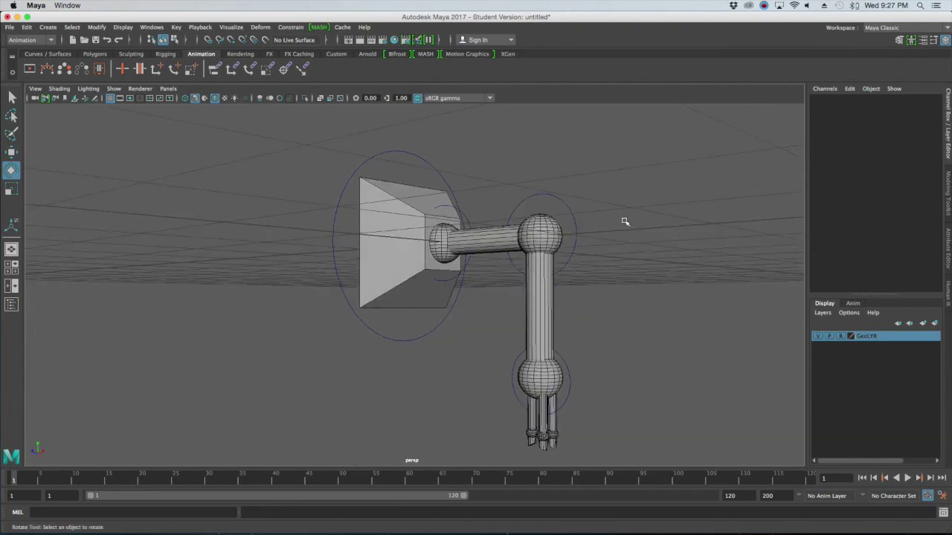